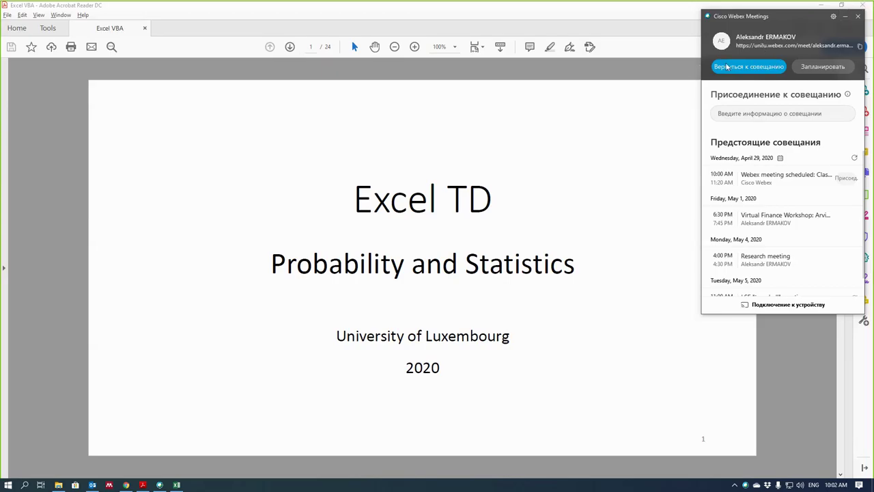
Step: Minimize the Cisco Webex Meetings panel to reveal the Excel TD title slide
click(846, 16)
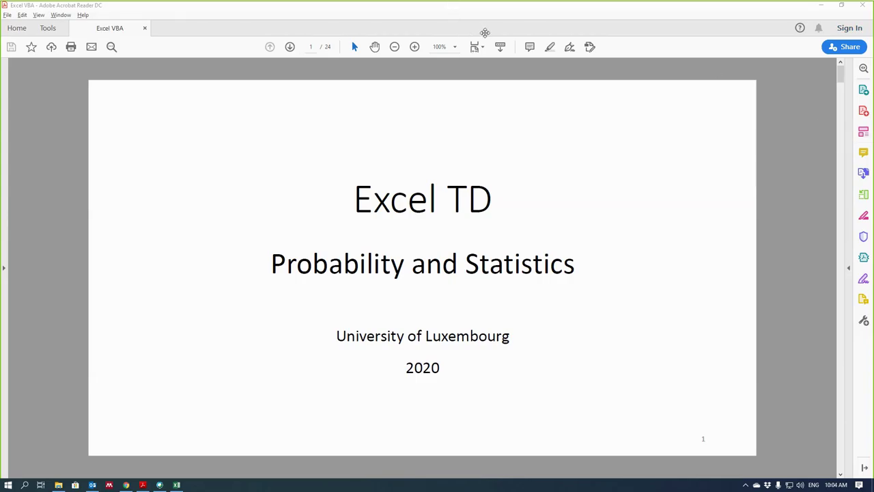
Step: Bring Acrobat to the front and go to slide 2, 'Using Excel Functions (1)'
click(782, 98)
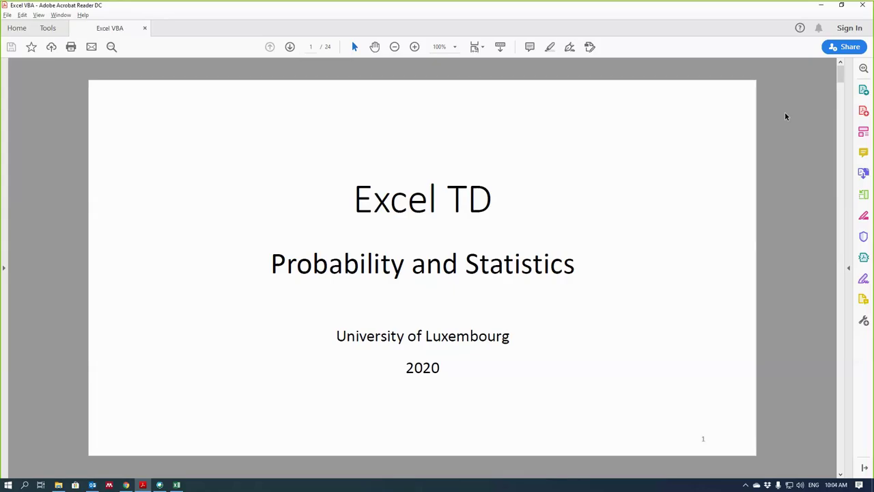
scroll(758, 117, down, 1)
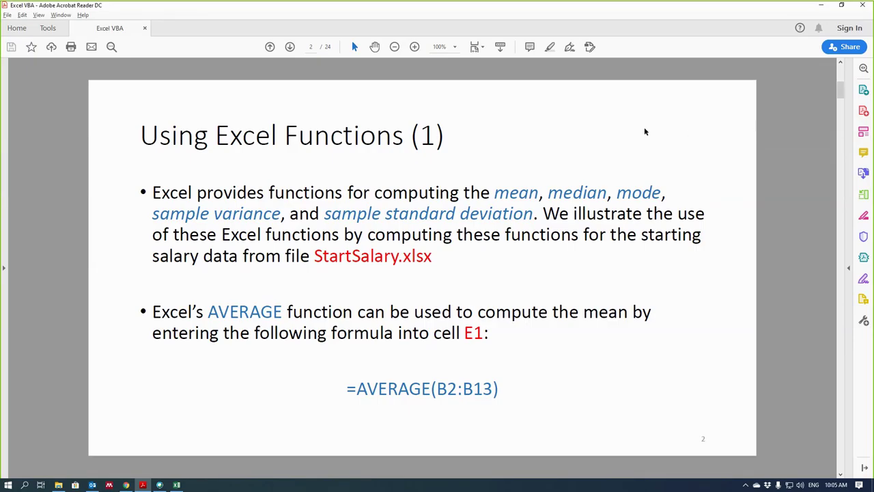
Step: Page past 'Using Excel Functions (2)' to the Frequency Distributions and Bar Charts slide
key(Right)
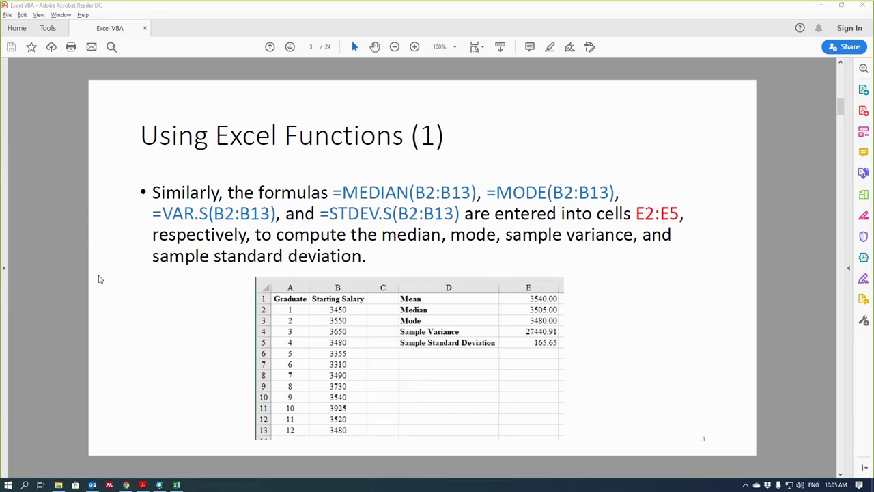
scroll(437, 167, down, 2)
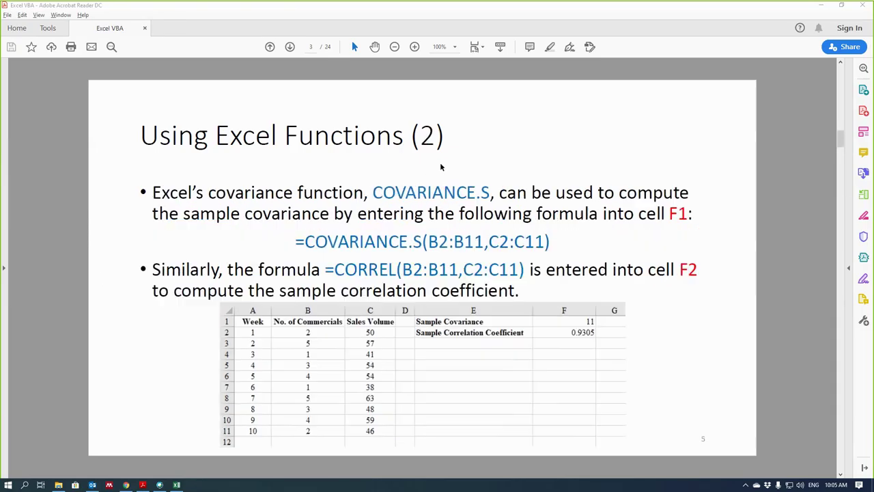
scroll(440, 166, up, 1)
scroll(439, 170, down, 1)
scroll(591, 141, up, 4)
scroll(591, 142, down, 4)
scroll(475, 167, down, 2)
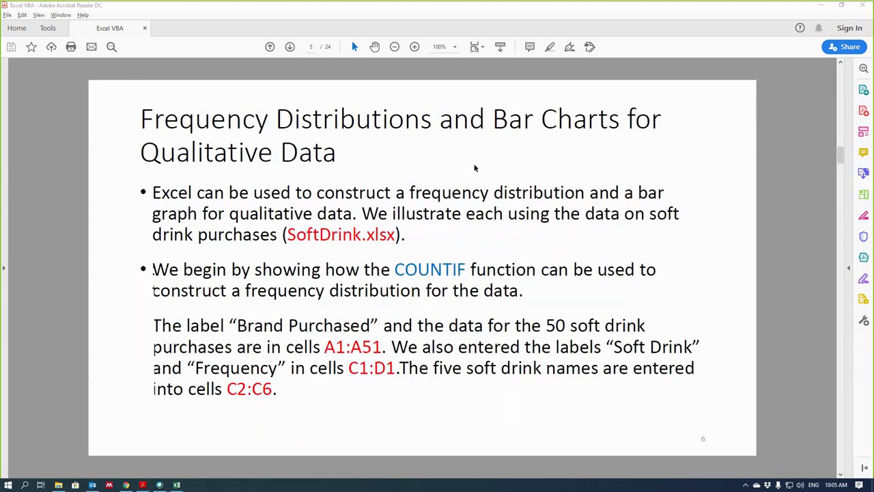
Step: Highlight the frequency distribution slide title and scroll on through the following slides
drag(140, 122, 362, 154)
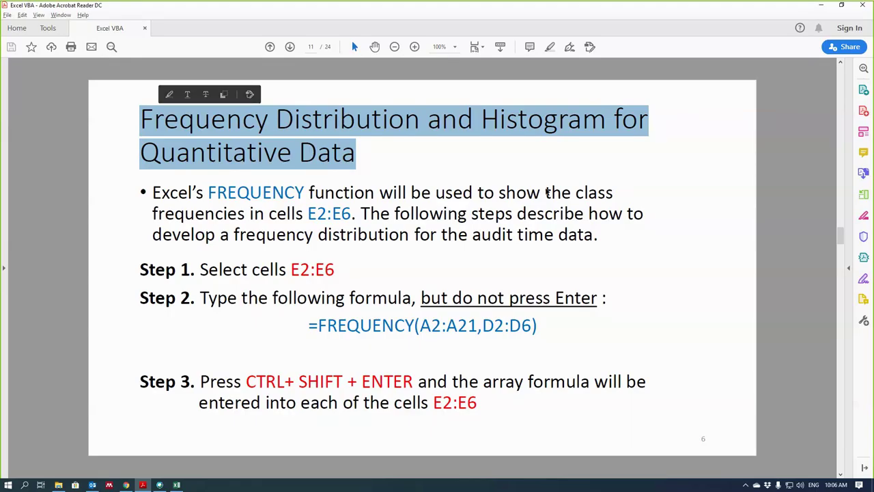
scroll(546, 192, down, 15)
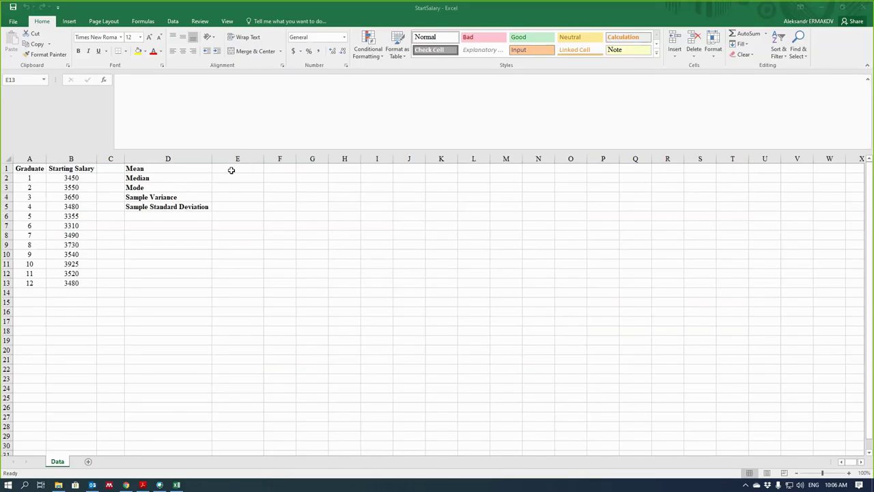
Step: Start =AVERAGE( in cell E1 and open the AVERAGE function's help article
click(231, 170)
text(=av)
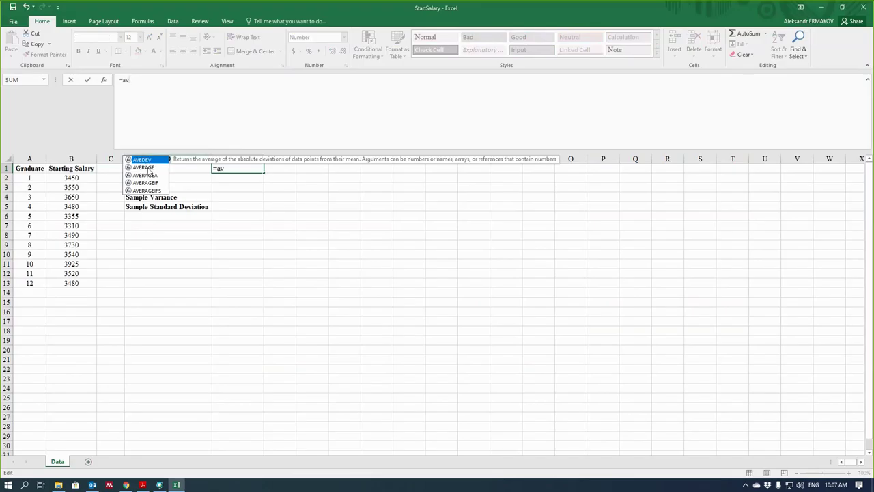
click(149, 169)
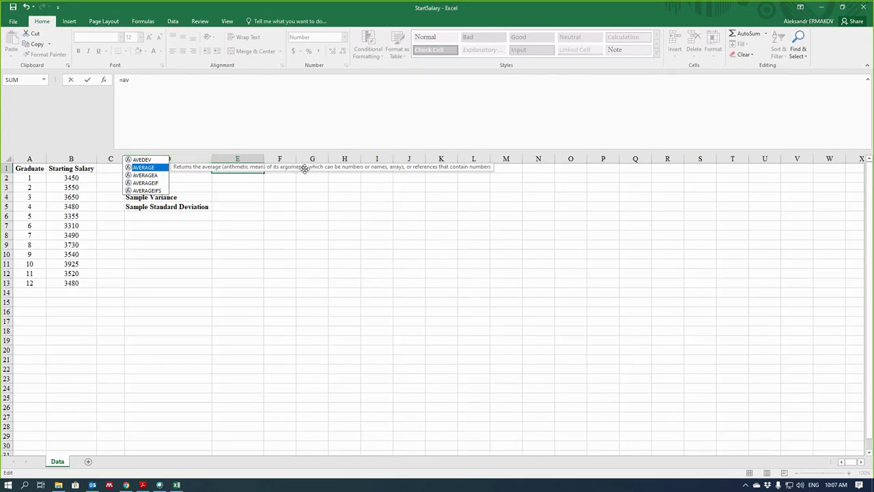
double_click(147, 168)
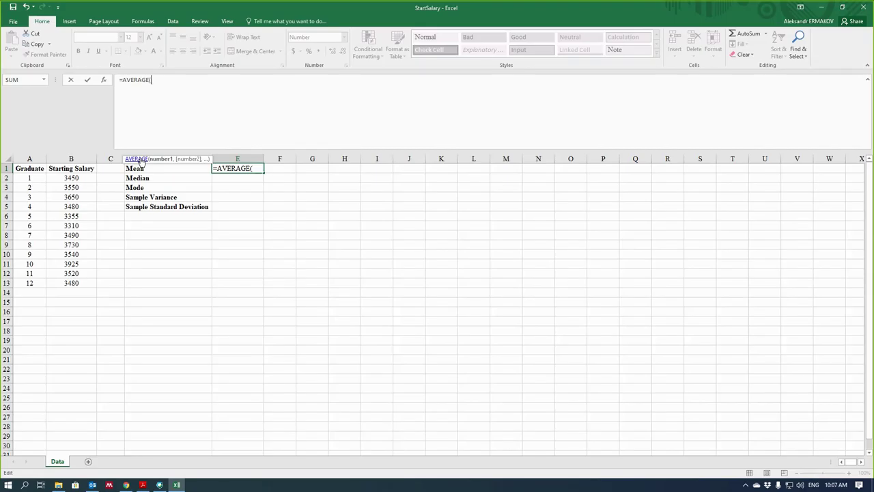
click(140, 160)
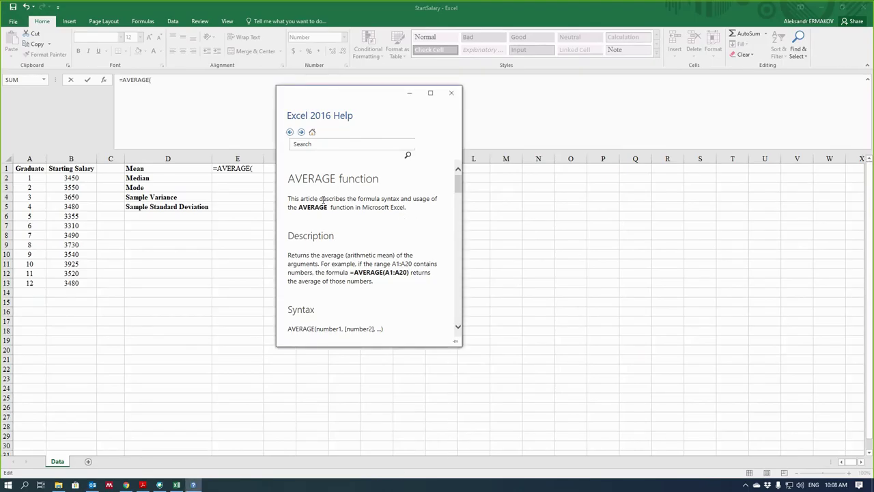
Step: Read the AVERAGE help article, highlighting its intro text and the examples returning 10 and 19
drag(288, 199, 291, 198)
click(287, 236)
drag(289, 255, 403, 256)
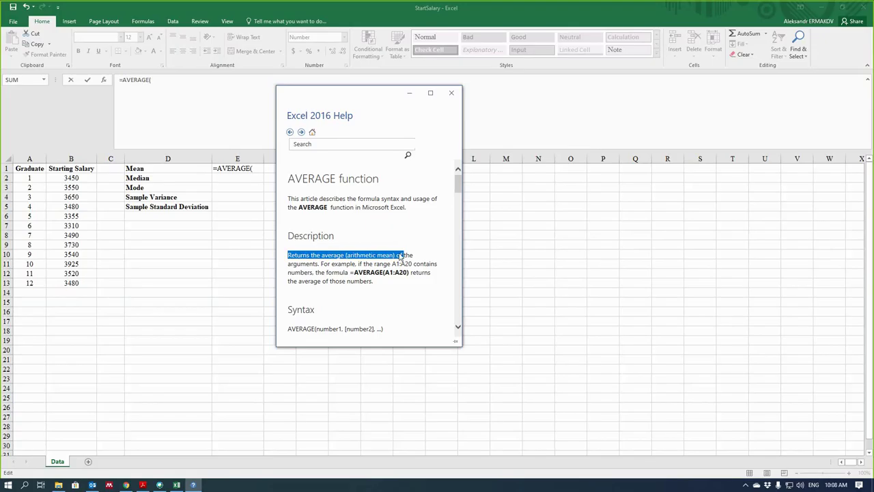
scroll(407, 233, down, 1)
scroll(409, 231, down, 5)
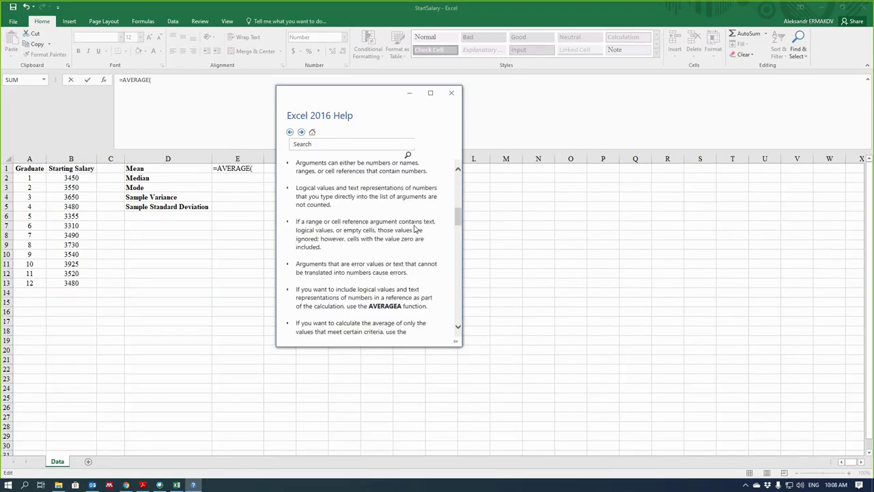
scroll(414, 229, down, 10)
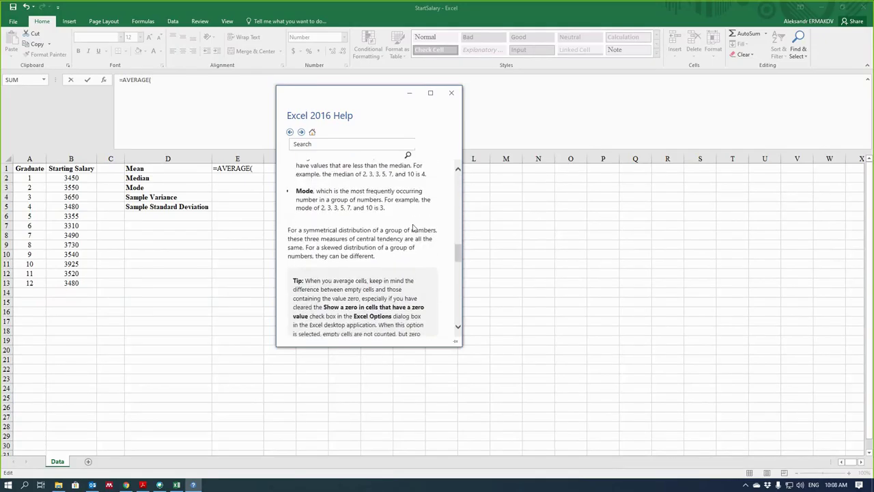
scroll(412, 228, up, 6)
scroll(402, 235, down, 13)
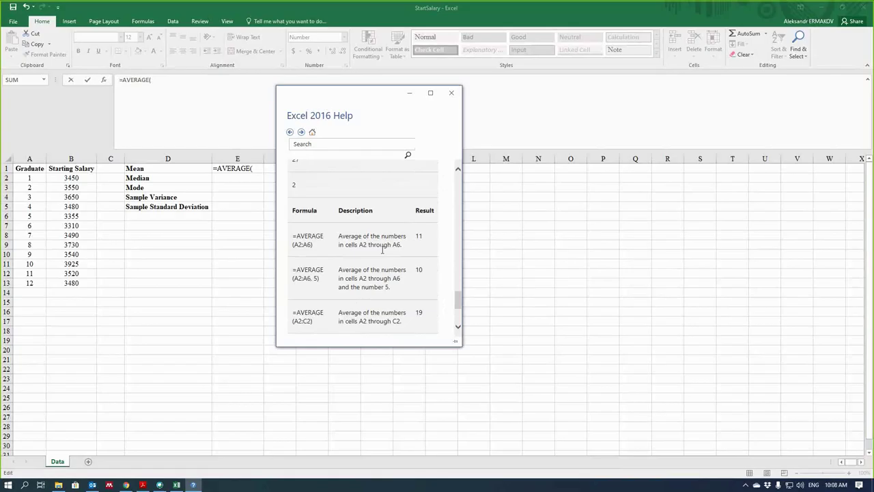
scroll(379, 253, up, 2)
scroll(378, 250, up, 5)
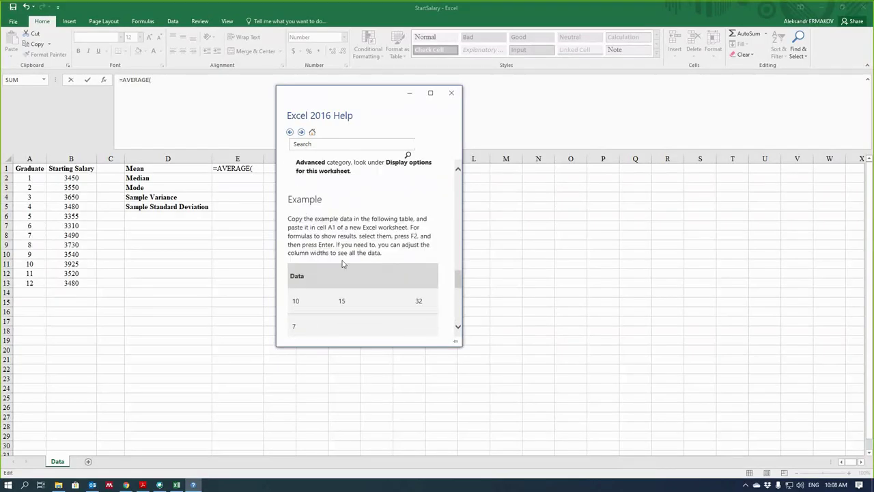
scroll(342, 260, down, 2)
drag(293, 222, 445, 294)
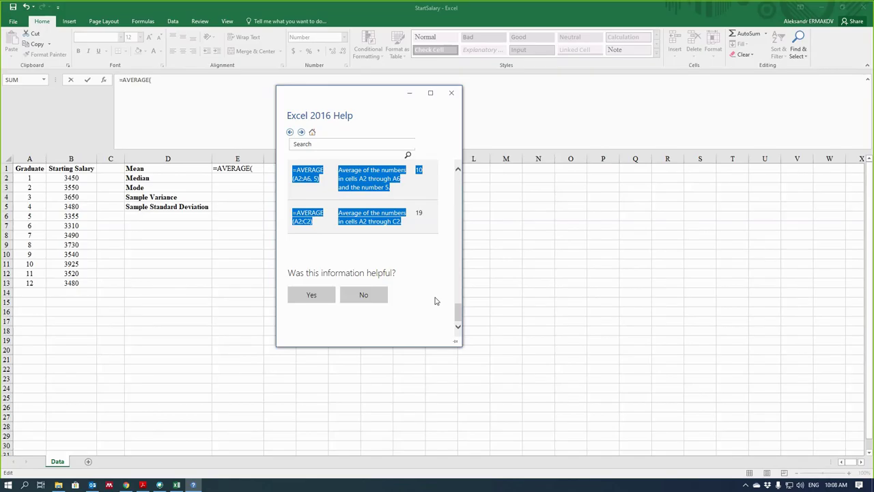
Step: Close Help and complete =AVERAGE(B2:B13) in E1, giving a mean of 3540.00
click(451, 101)
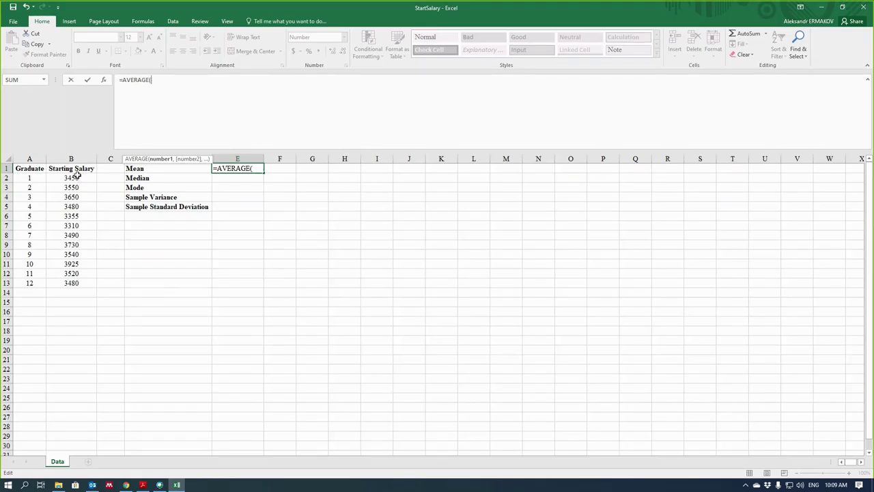
drag(77, 175, 71, 283)
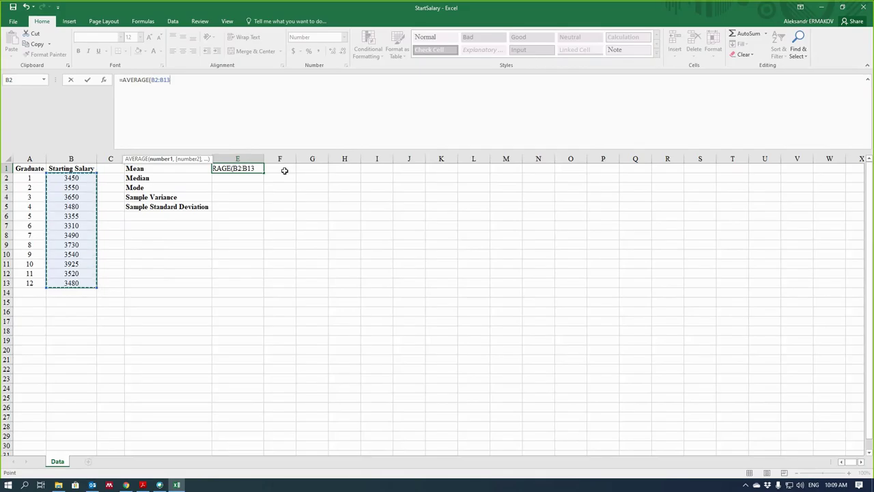
text())
key(Return)
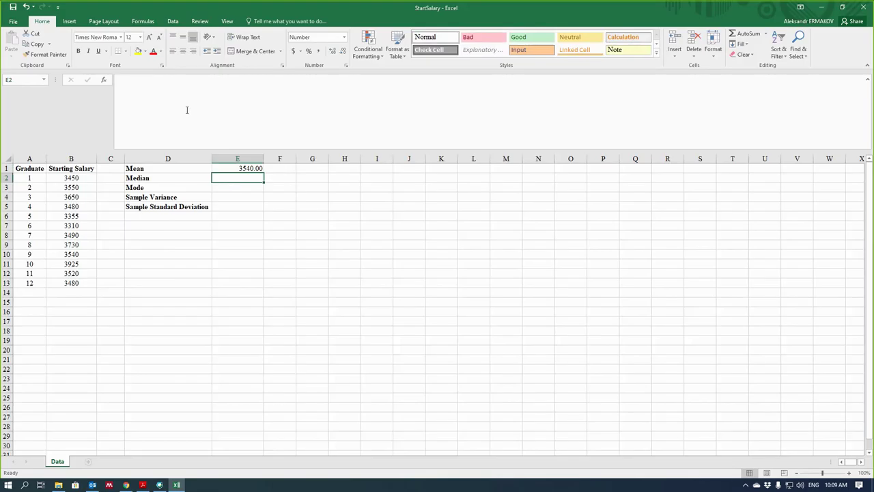
Step: Enter =MEDIAN(B2:B13) in E2, giving a median of 3505.00
click(187, 110)
text(=)
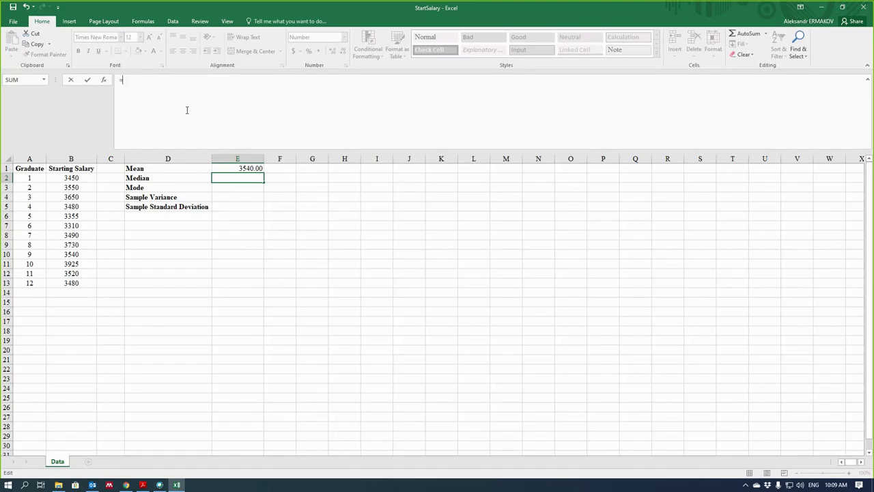
text(mde)
key(BackSpace)
key(BackSpace)
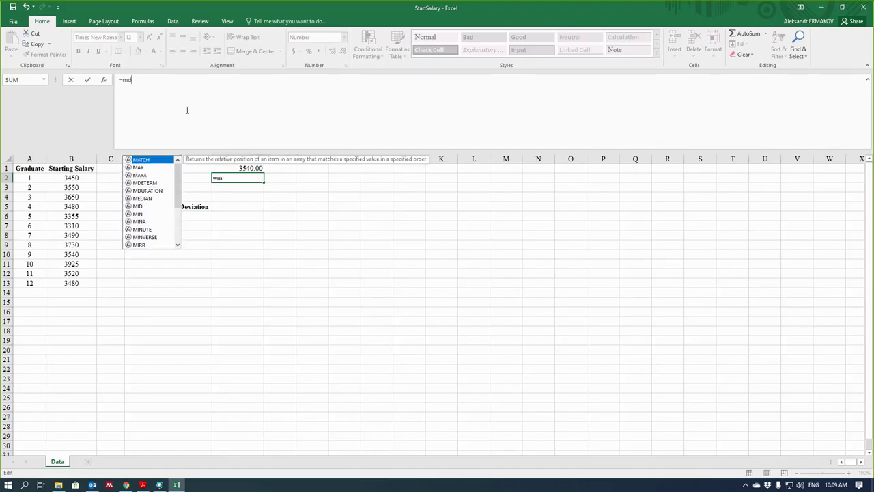
text(edi)
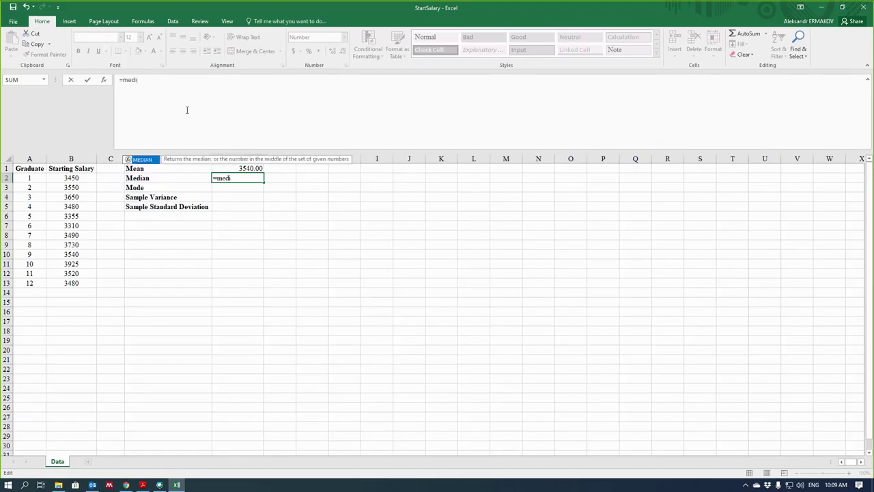
text(an)
key(Tab)
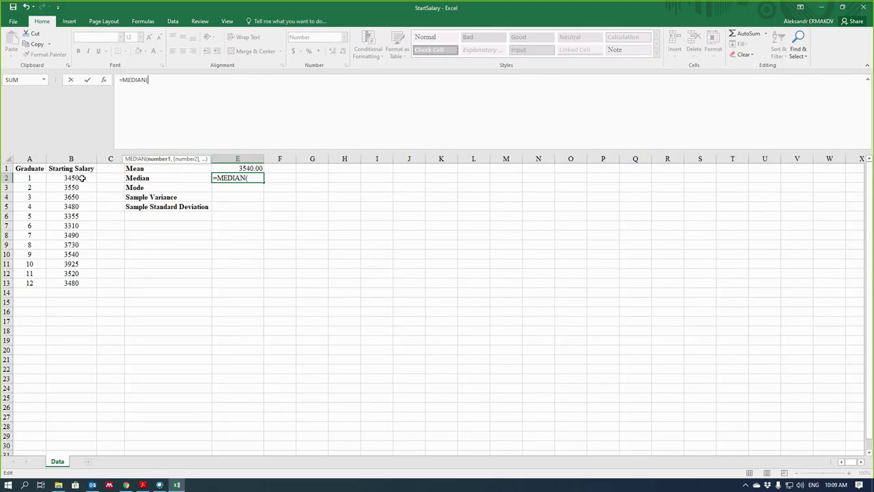
drag(81, 178, 73, 283)
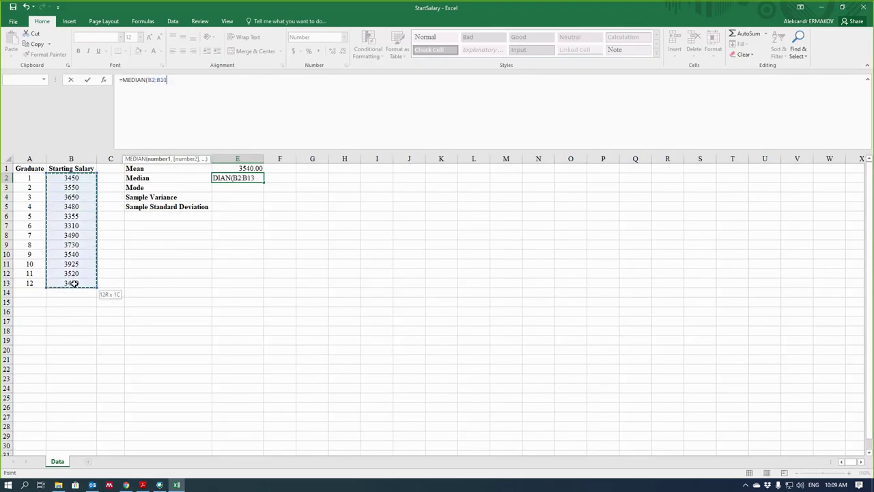
text())
key(Return)
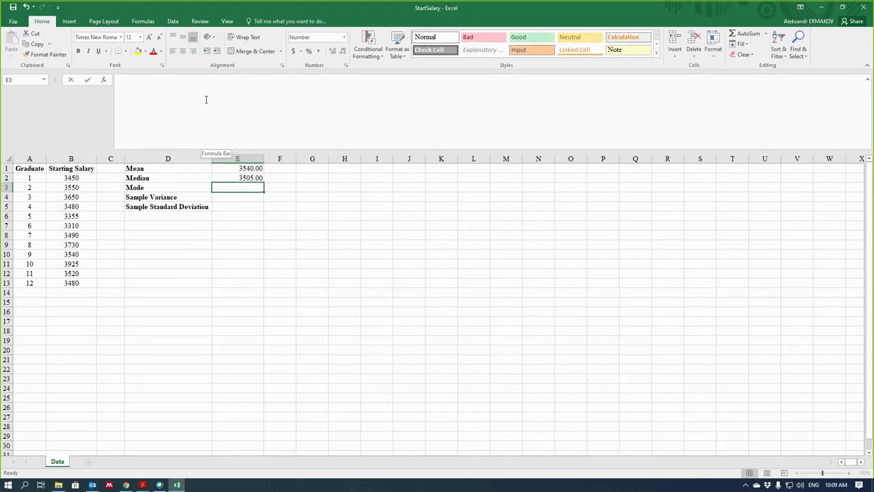
Step: Enter =MODE(B2:B13) in E3, giving a mode of 3480.00
text(=MOD)
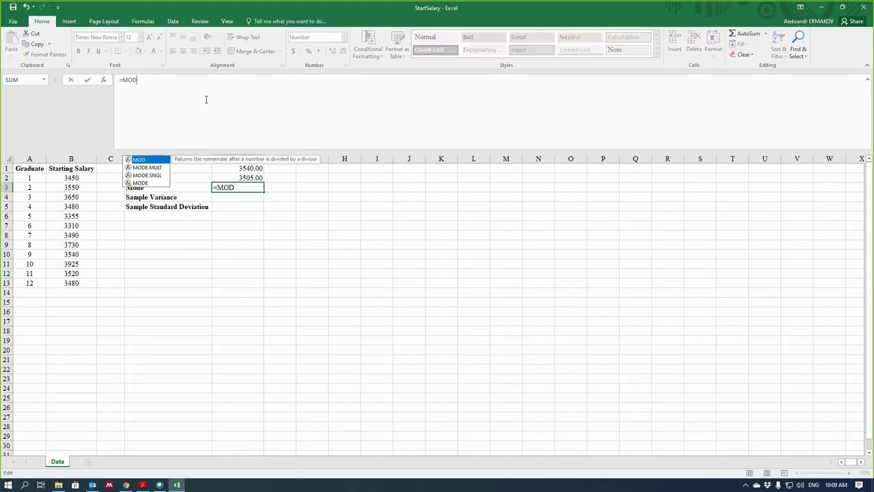
text(E)
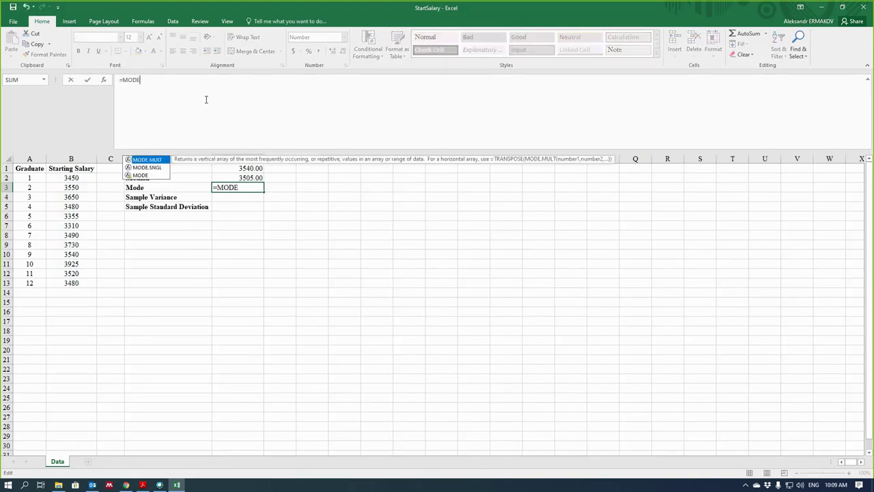
click(142, 176)
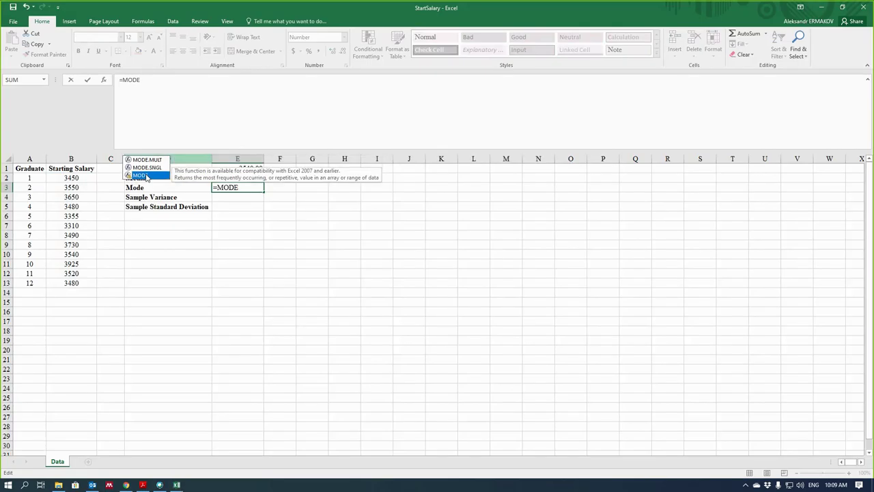
double_click(142, 176)
drag(71, 179, 71, 278)
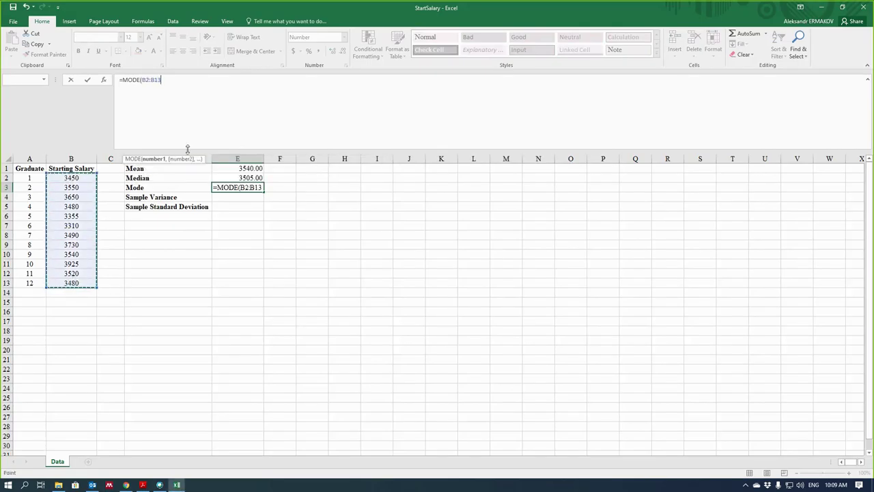
key(Return)
click(182, 81)
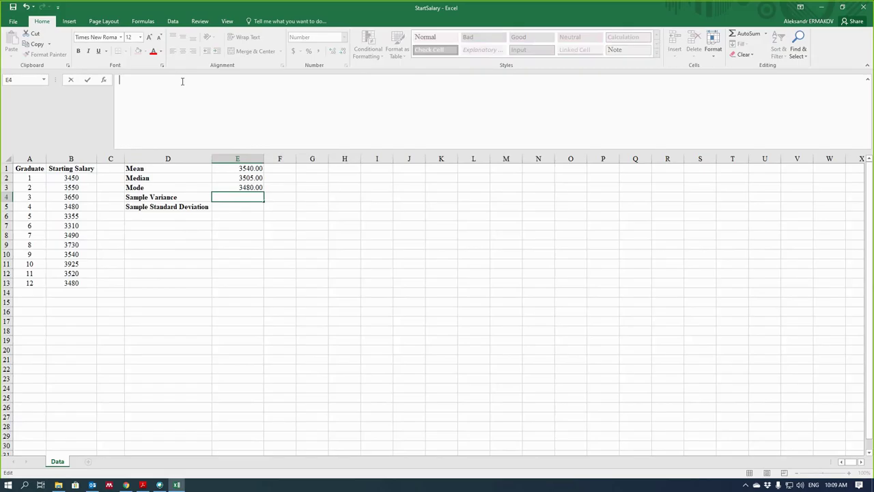
Step: Begin an =STDEV.S( formula in Sample Variance cell E4 and open its help article
text(=)
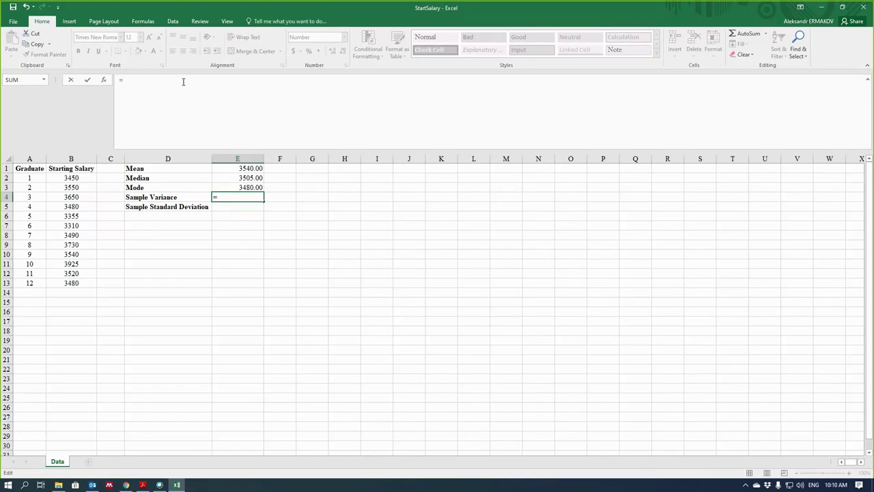
text(st)
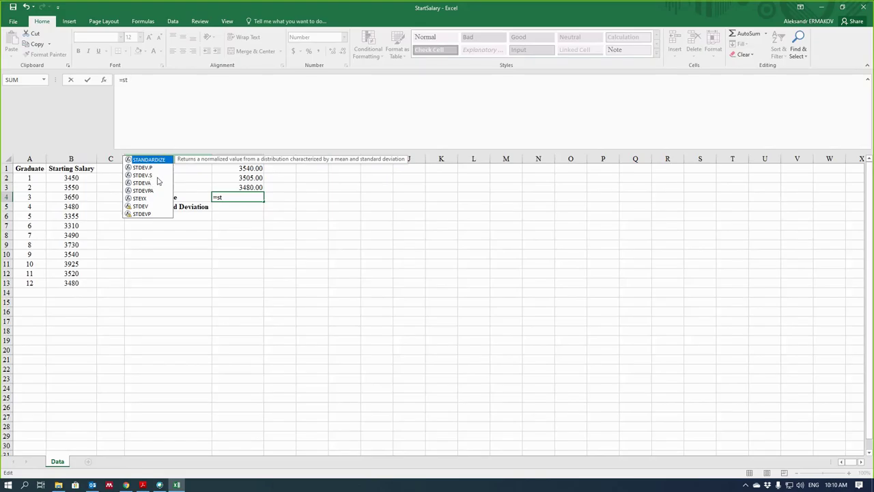
click(147, 176)
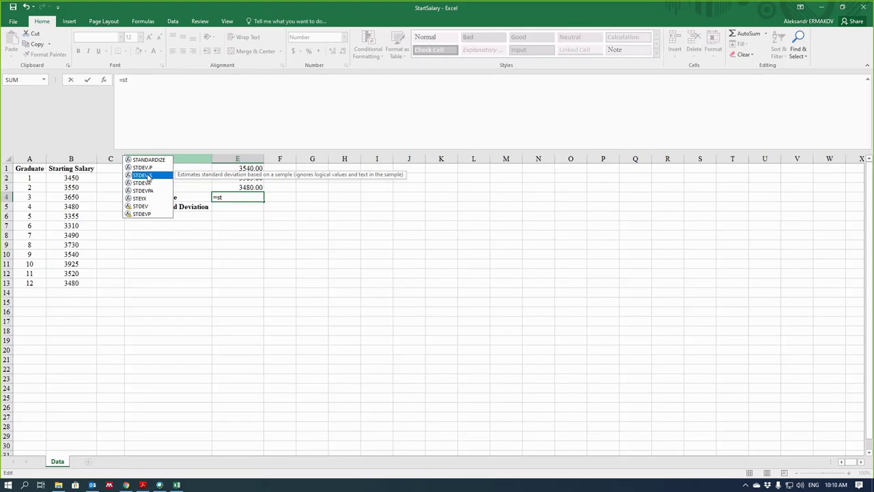
double_click(148, 176)
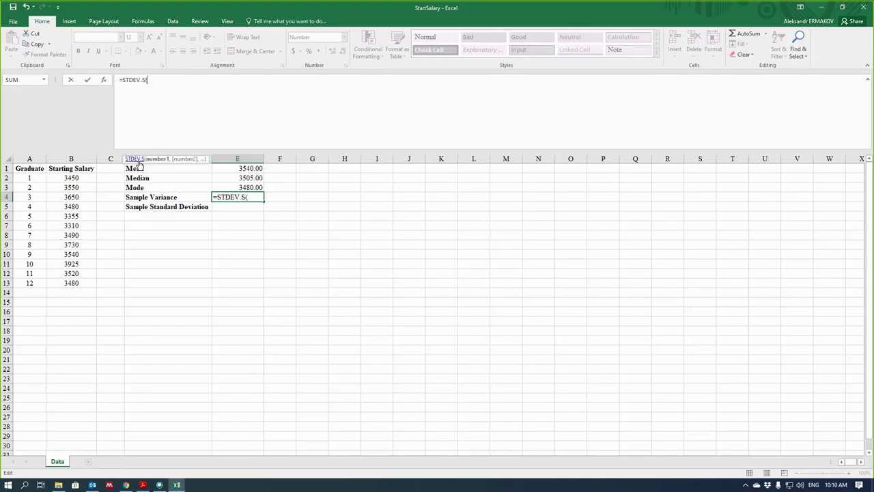
click(137, 161)
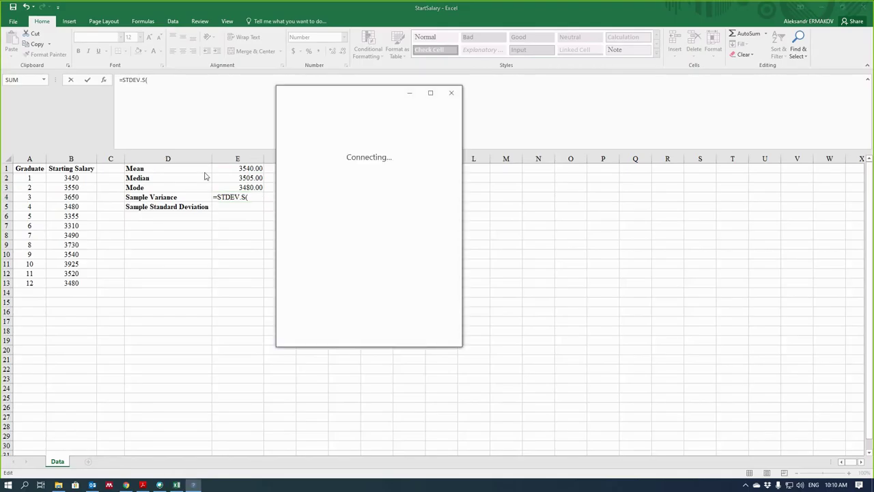
Step: Read the STDEV.S help, close it, and select STDEV.S( in the formula bar
scroll(441, 184, down, 3)
scroll(436, 189, down, 3)
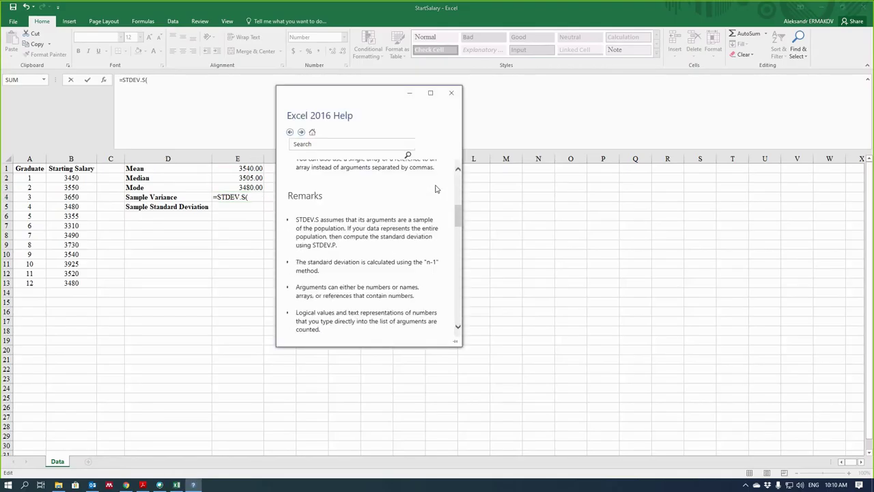
scroll(436, 190, up, 3)
scroll(332, 251, up, 2)
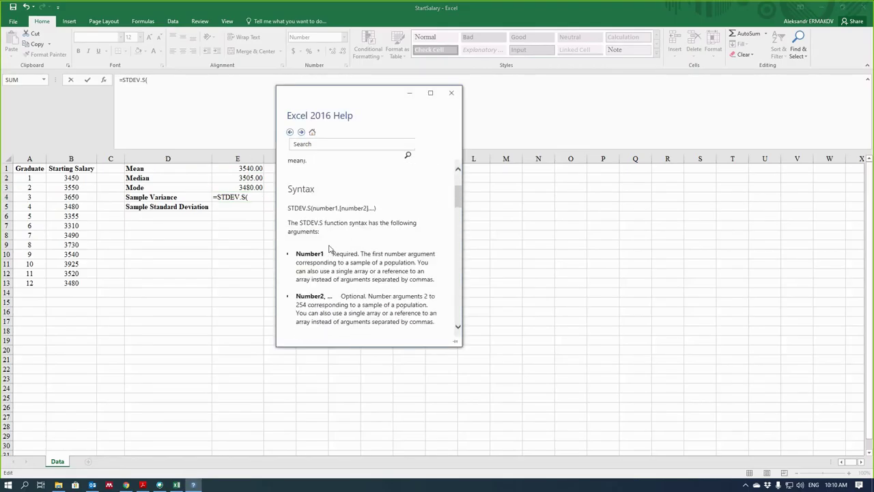
scroll(332, 247, up, 2)
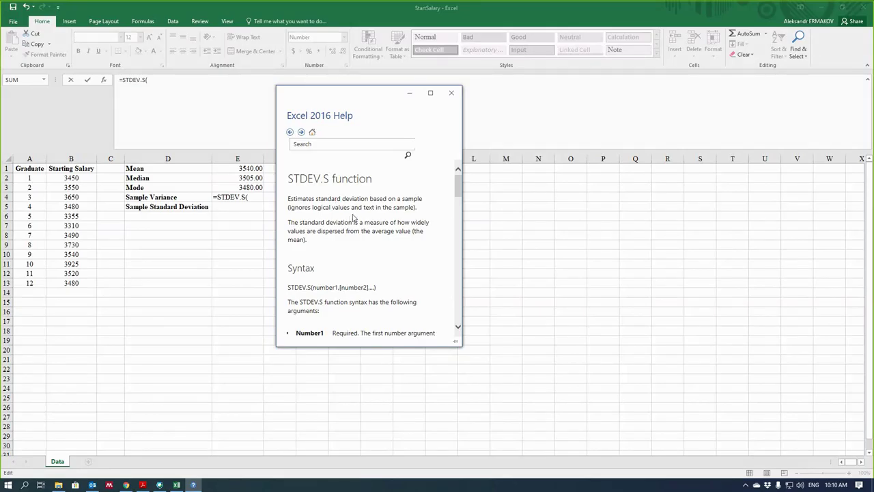
scroll(353, 217, down, 6)
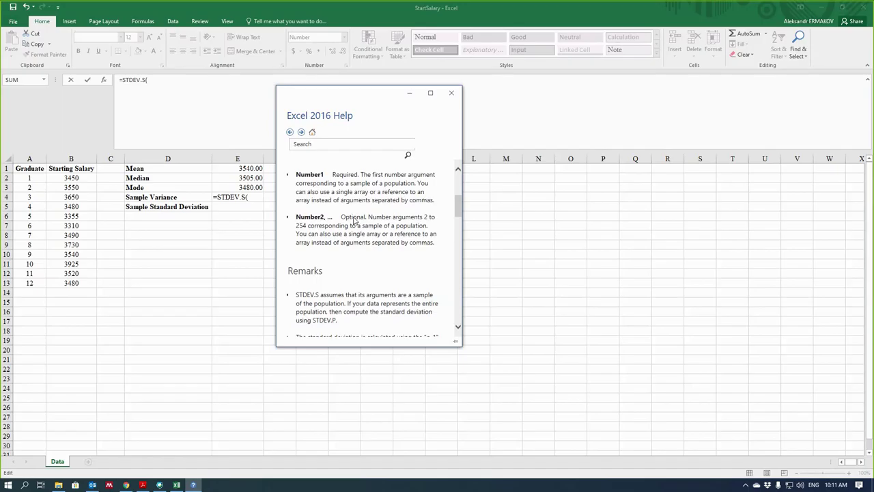
scroll(331, 260, up, 1)
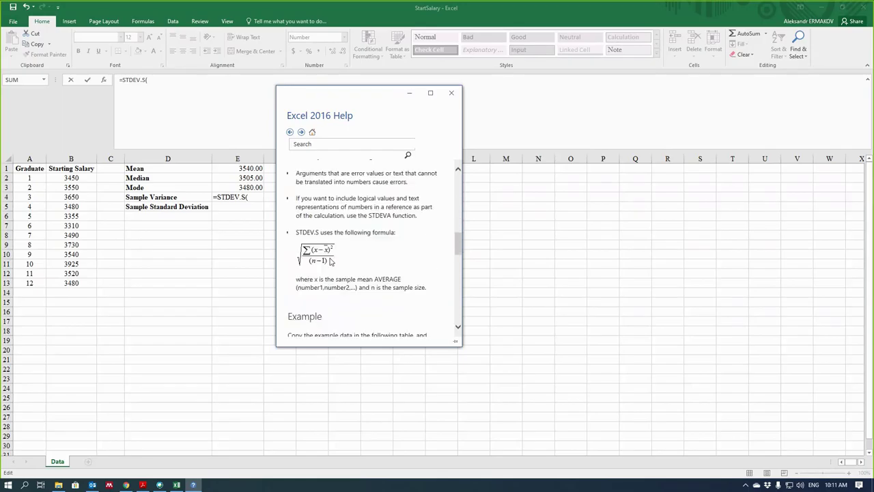
click(450, 92)
drag(149, 80, 122, 80)
Step: Replace STDEV.S with =VAR.S(B2:B13) in E4, checking its help, giving 27440.91
key(BackSpace)
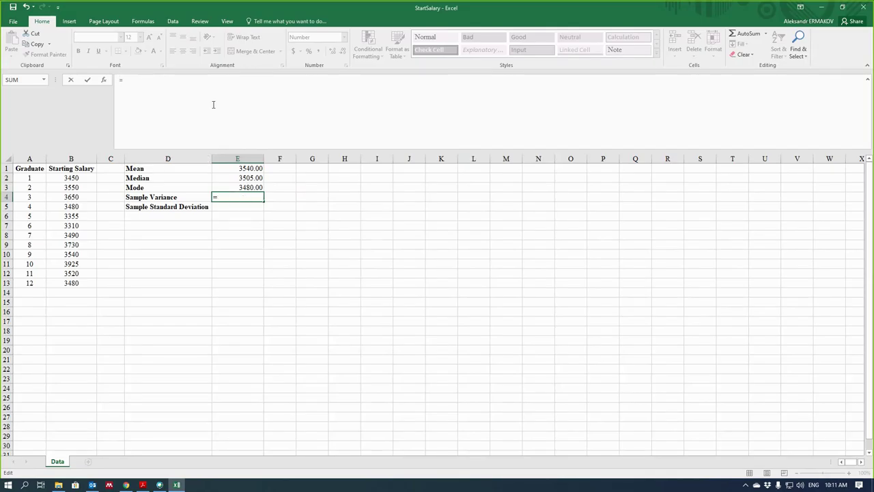
text(va)
click(138, 176)
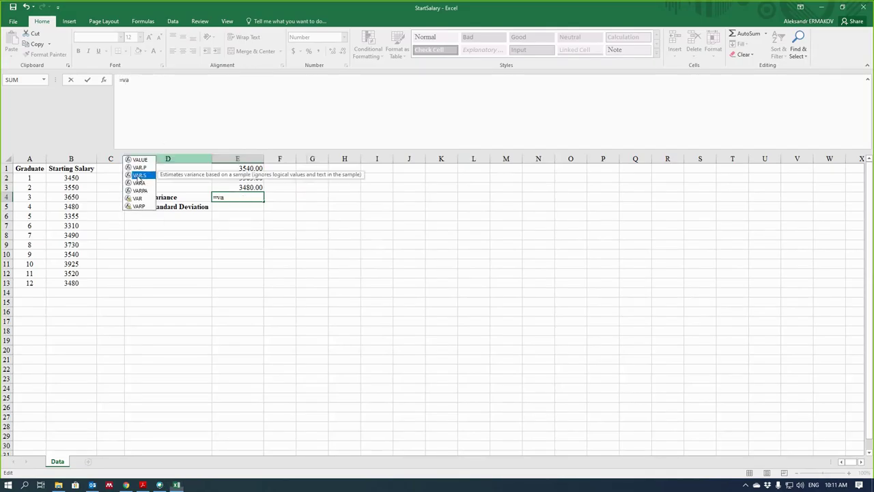
double_click(139, 176)
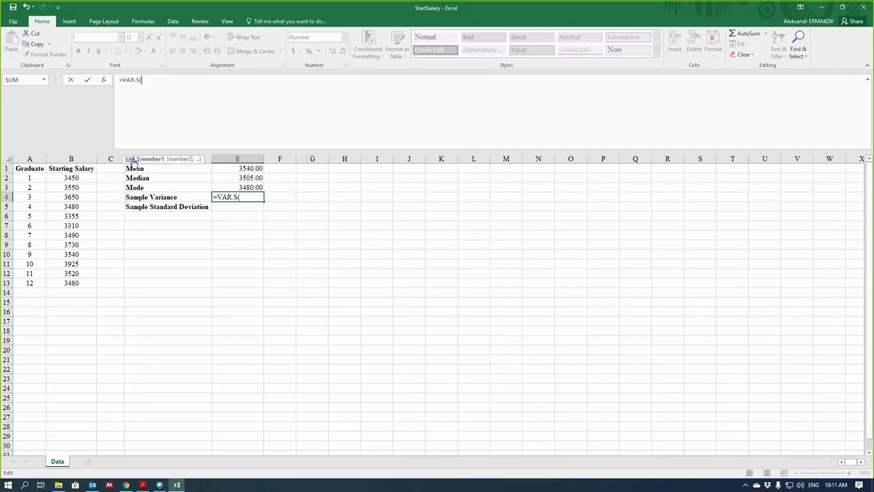
click(133, 159)
scroll(375, 202, down, 3)
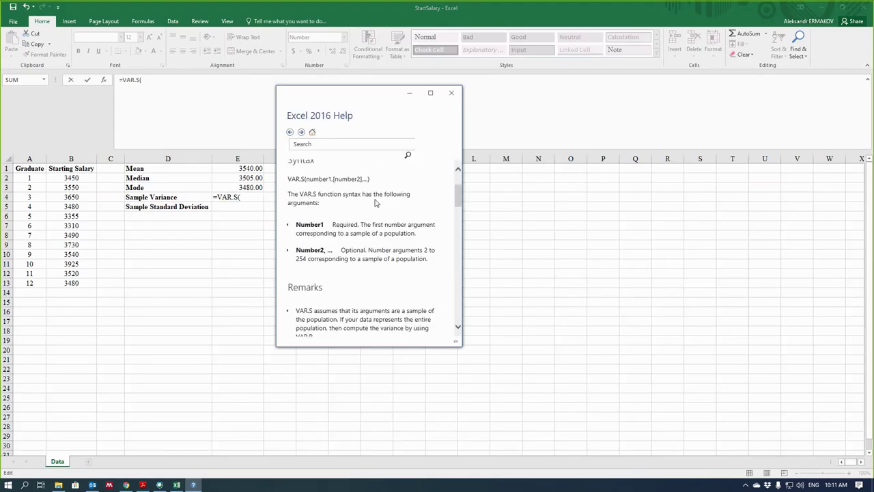
scroll(375, 203, down, 6)
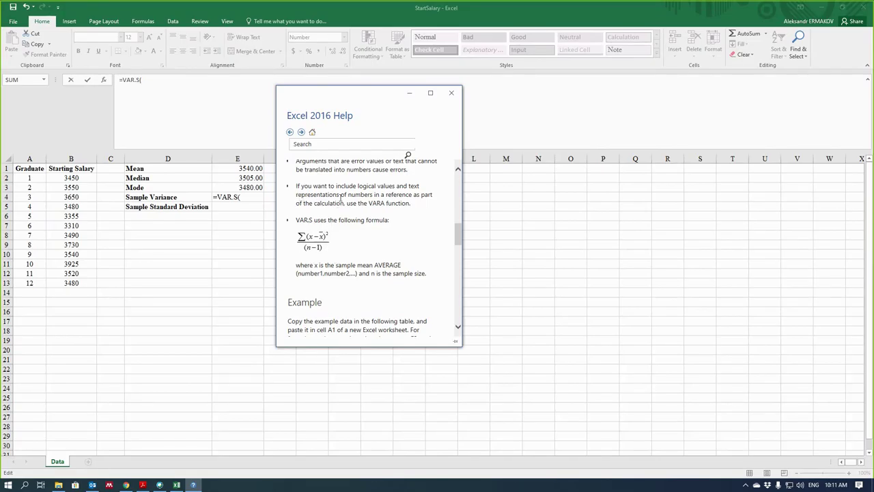
click(449, 93)
drag(71, 177, 66, 276)
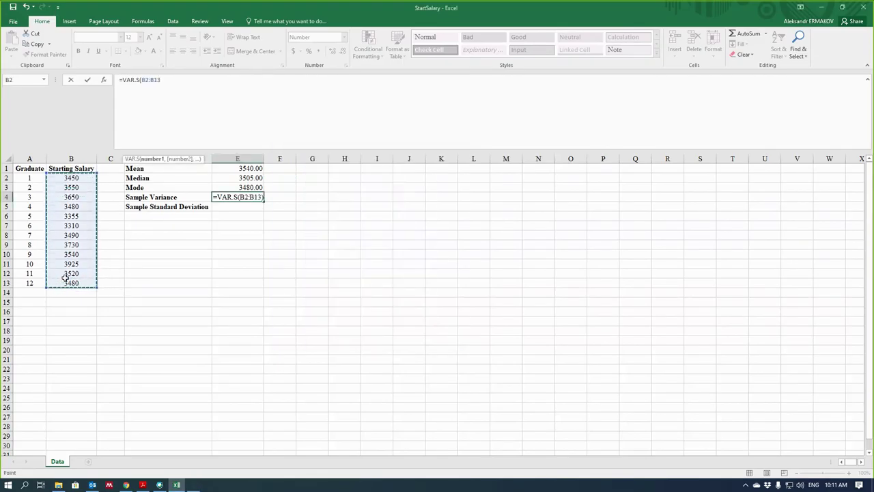
key(Return)
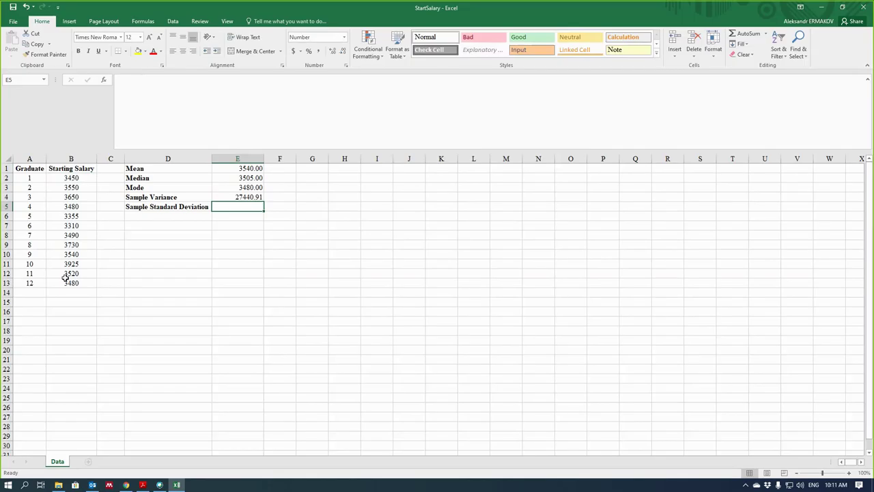
Step: Enter =SQRT(E4) in E5 so the sample standard deviation shows 165.65
click(250, 196)
click(242, 203)
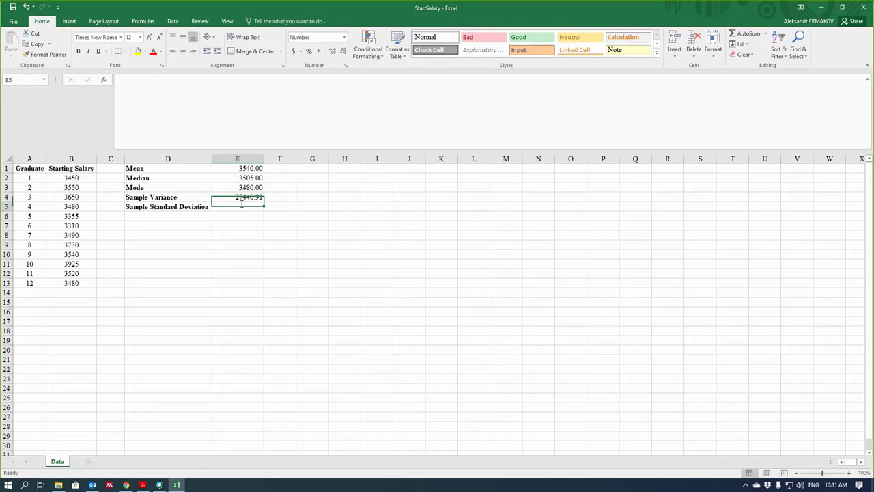
text(=)
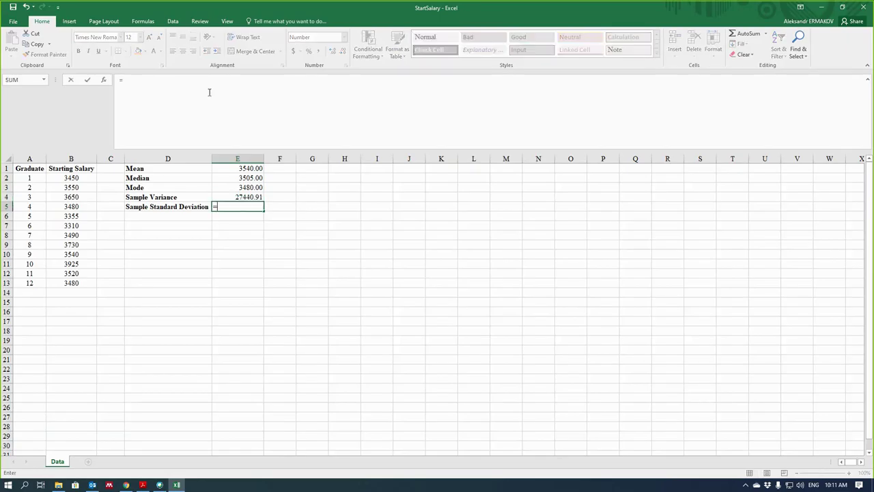
text(SQRT(E4))
key(Return)
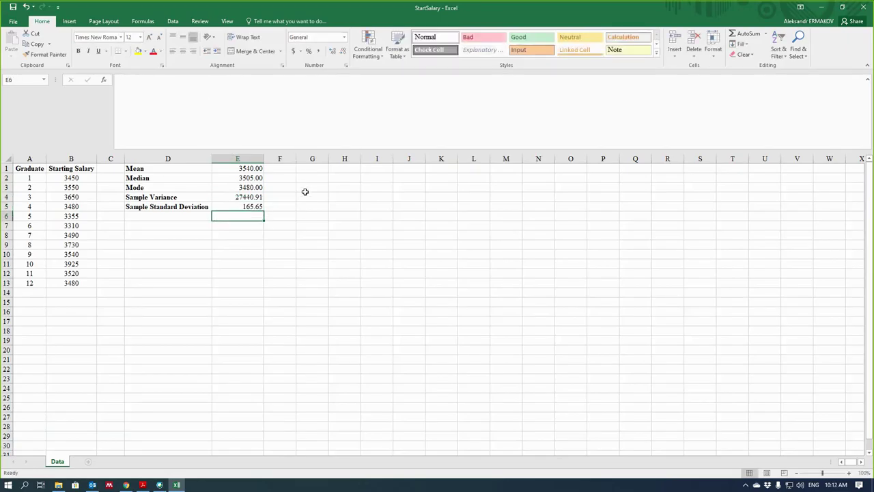
Step: Start a new formula with = in cell G4 beside the sample variance
click(307, 194)
click(184, 90)
text(=)
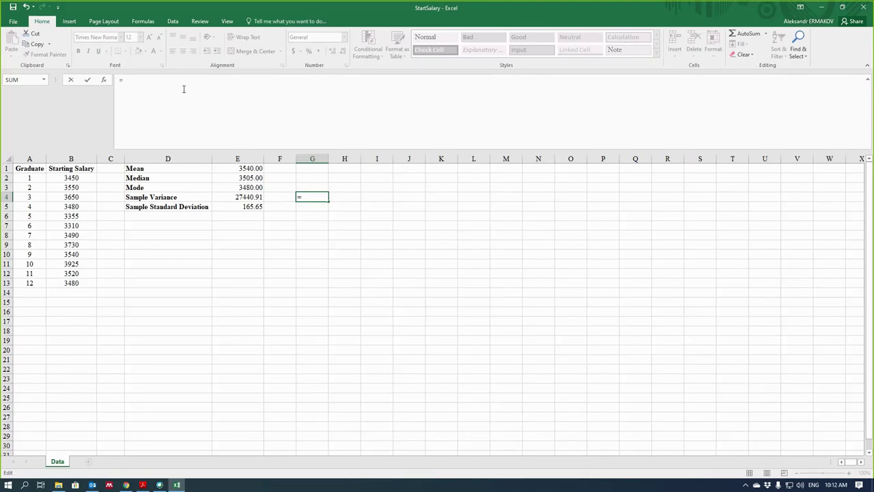
Step: Enter =VAR.P(B2:B13) in G4 after checking VAR.P help, giving 25154.17
text(St)
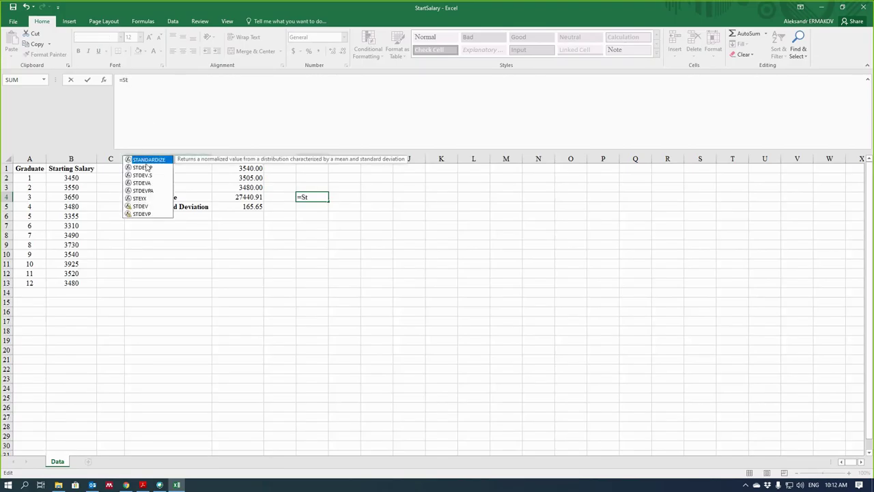
click(137, 83)
key(BackSpace)
key(BackSpace)
text(var)
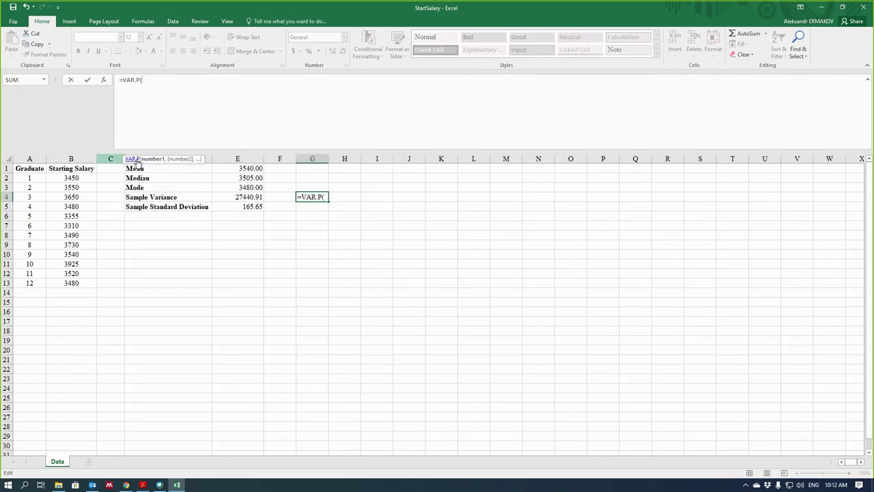
click(132, 159)
scroll(427, 196, down, 5)
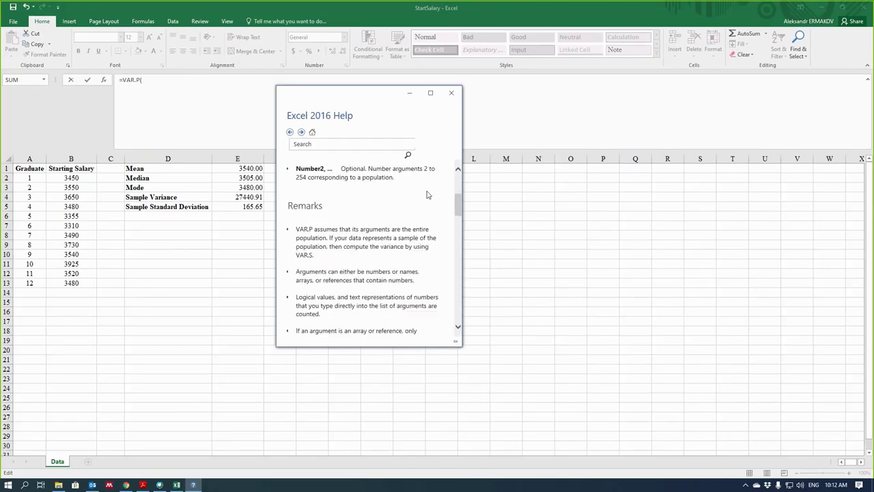
scroll(427, 195, down, 6)
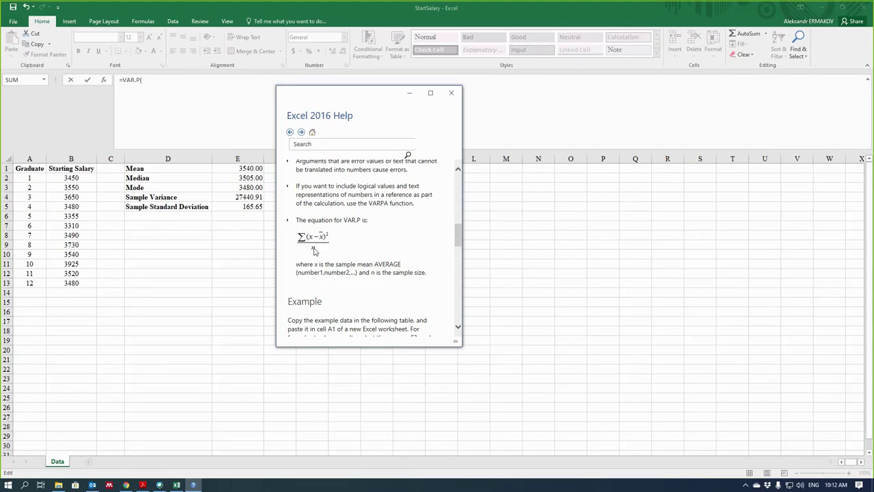
click(449, 93)
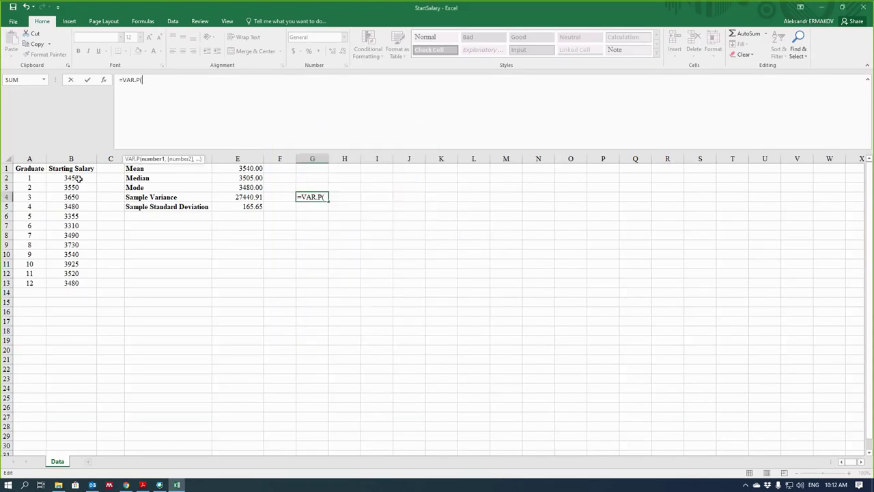
drag(73, 176, 75, 283)
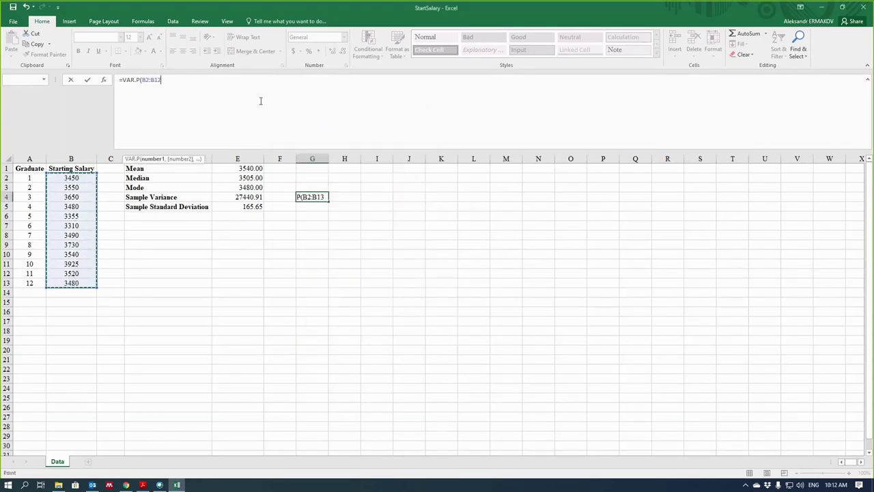
text())
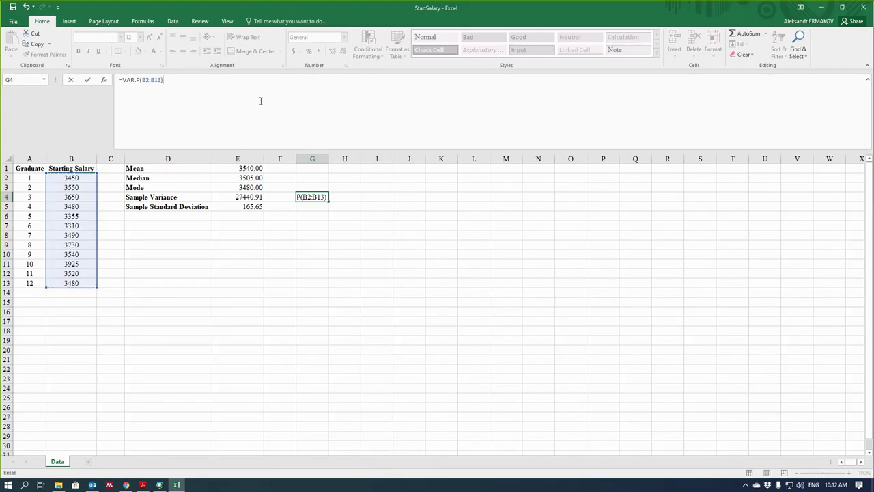
key(Return)
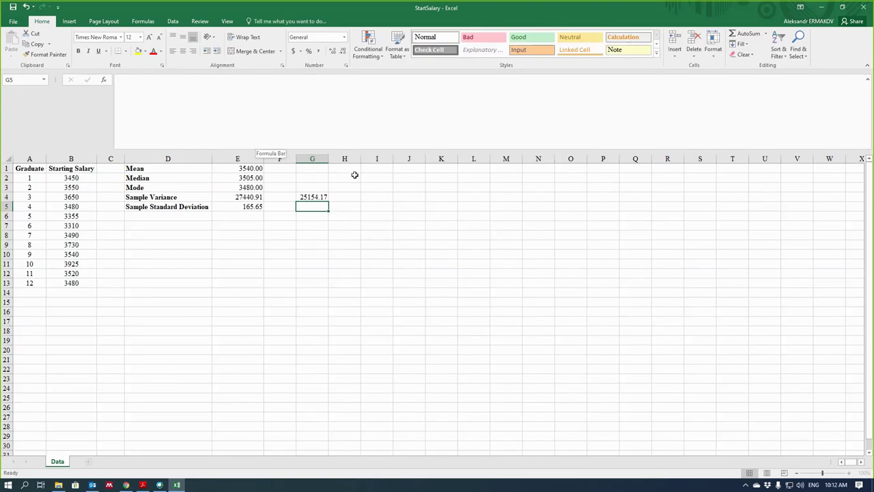
Step: Delete the VAR.P population variance formula from cell G4
click(307, 195)
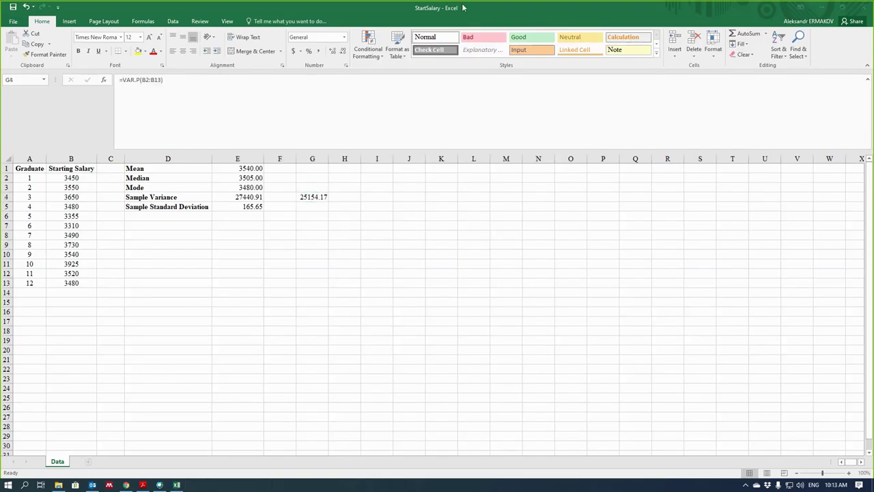
click(314, 198)
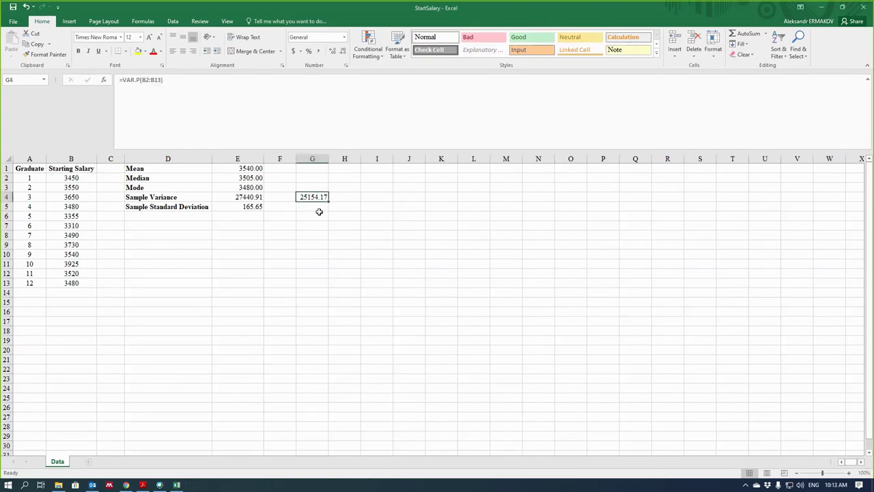
key(Delete)
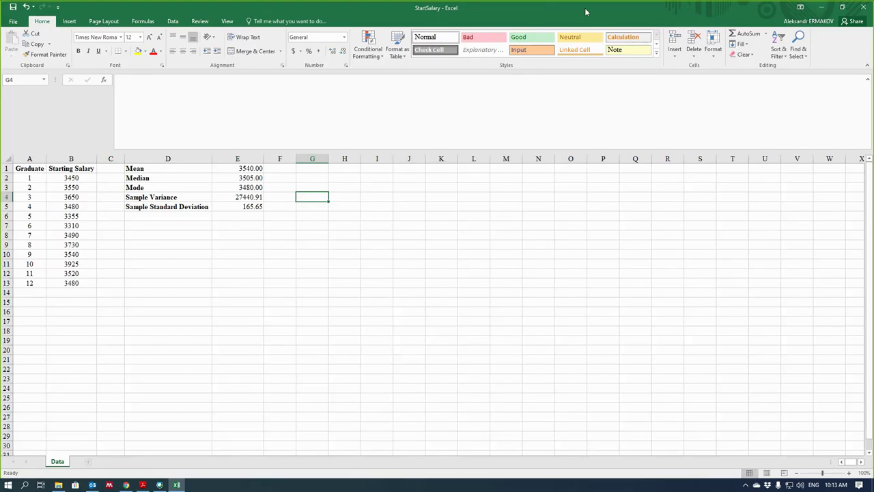
key(ctrl+shift+d)
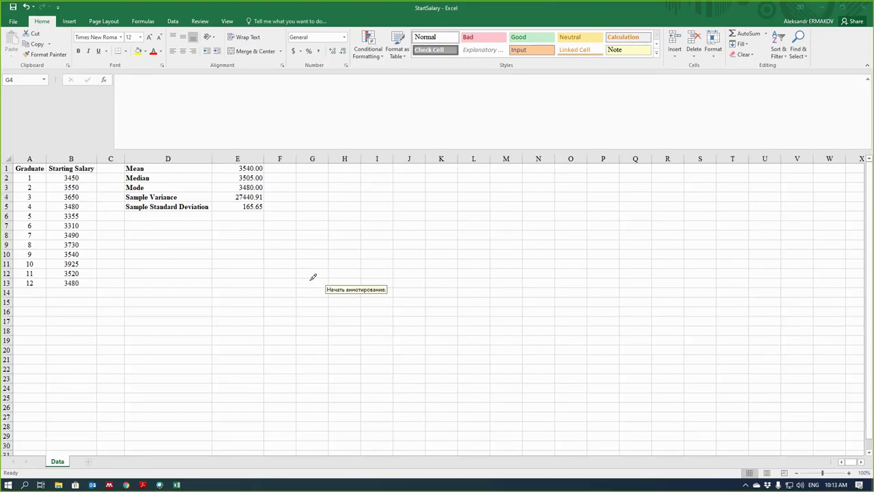
mouse_move(364, 253)
mouse_down()
mouse_move(396, 239)
mouse_move(408, 213)
mouse_move(415, 239)
mouse_up()
mouse_move(441, 231)
mouse_down()
mouse_move(470, 229)
mouse_move(472, 216)
mouse_up()
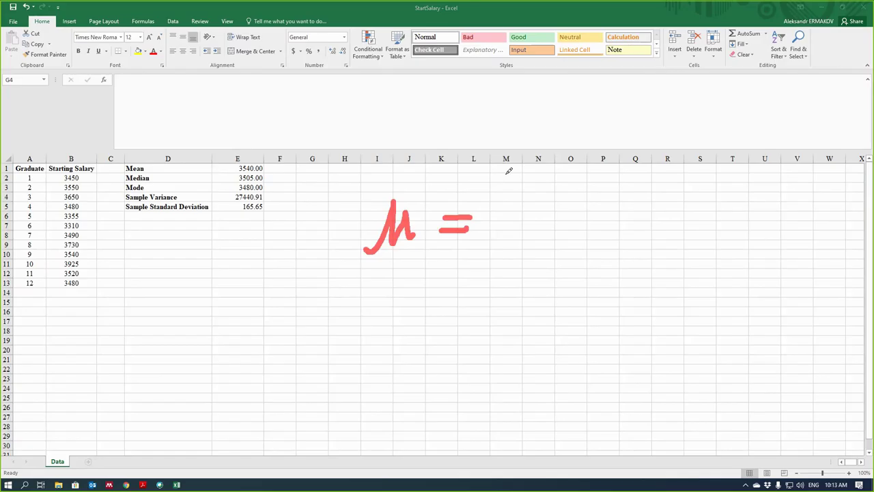
drag(529, 173, 550, 216)
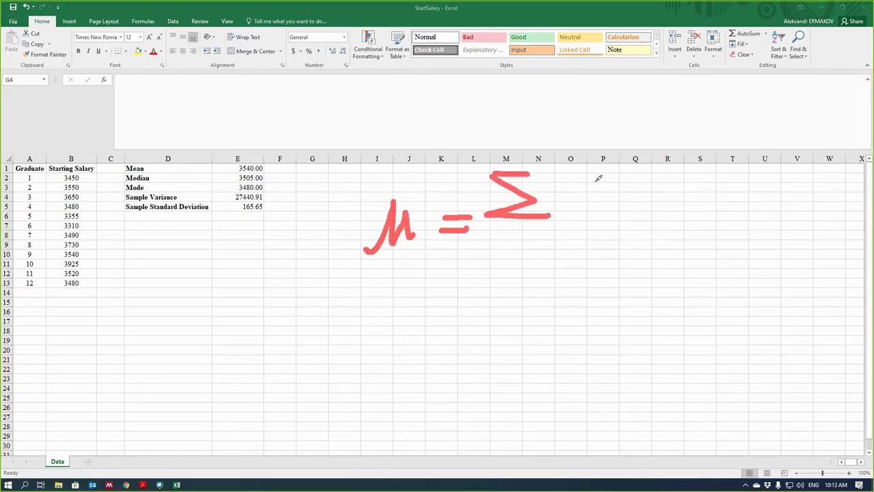
drag(598, 179, 569, 213)
drag(568, 183, 600, 215)
mouse_move(619, 203)
mouse_down()
mouse_move(618, 212)
mouse_move(622, 196)
mouse_up()
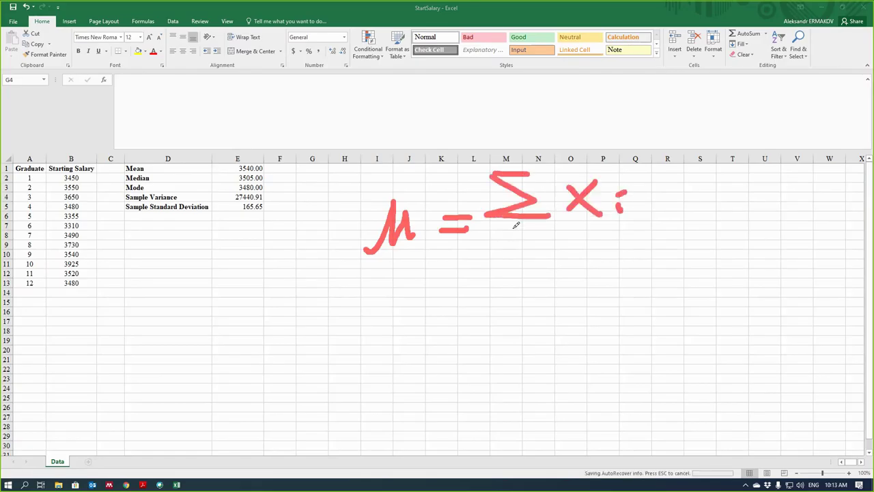
drag(510, 234, 517, 243)
drag(506, 244, 527, 243)
mouse_move(498, 161)
mouse_down()
mouse_move(512, 144)
mouse_move(519, 165)
mouse_move(533, 146)
mouse_move(543, 167)
mouse_up()
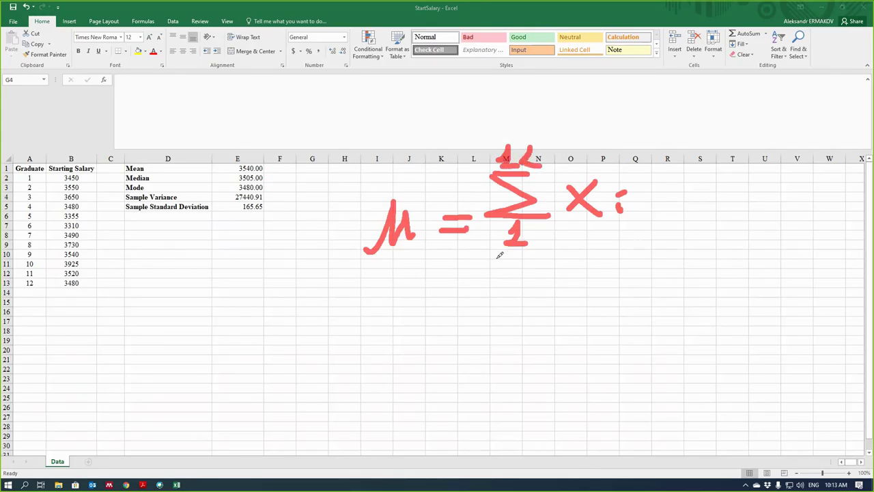
drag(493, 259, 676, 236)
drag(584, 280, 617, 300)
mouse_move(635, 263)
mouse_down()
mouse_move(633, 287)
mouse_move(647, 302)
mouse_up()
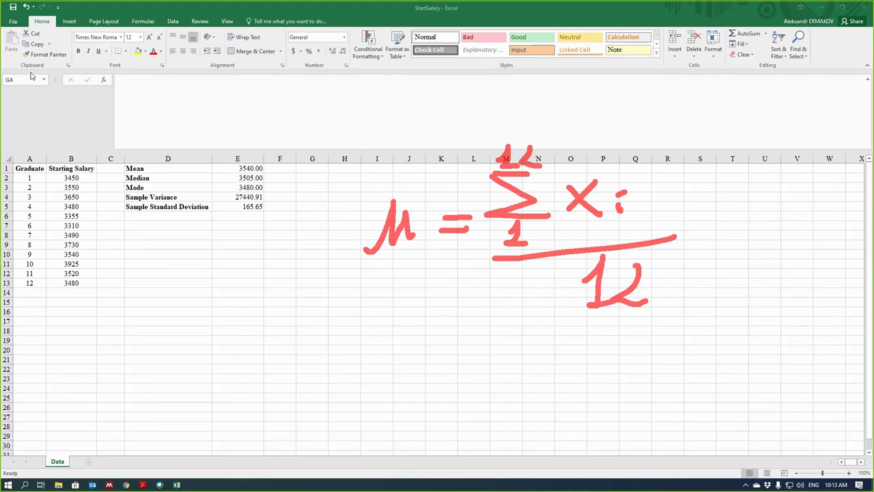
key(Escape)
Step: Label A15 'sum' and enter =SUM(B2:B13) in B15, totalling 42480
click(27, 303)
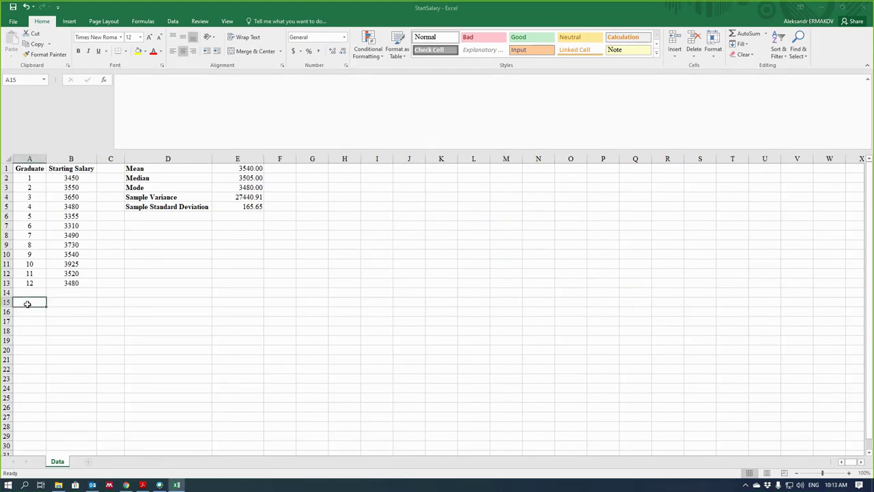
text(s)
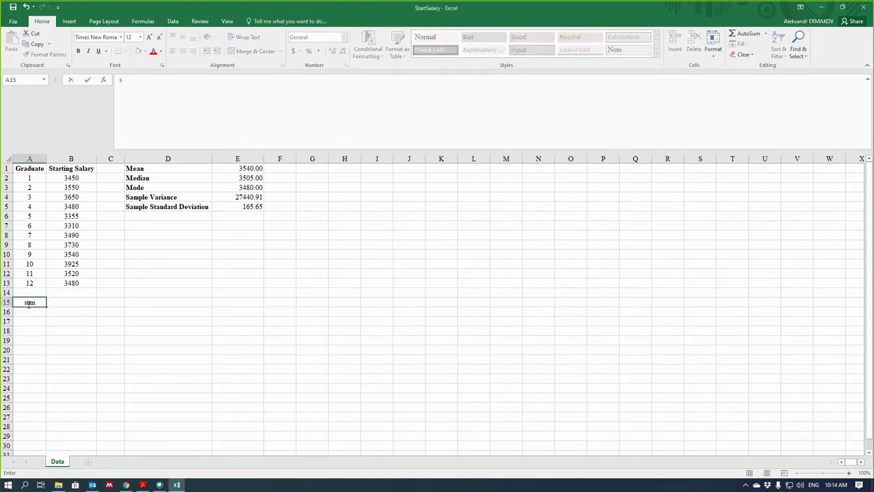
text(um)
click(61, 307)
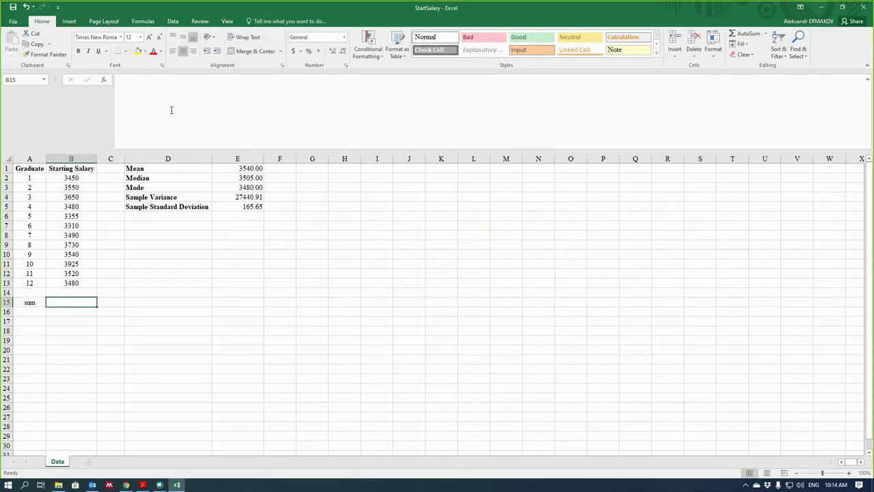
click(131, 105)
text(=S)
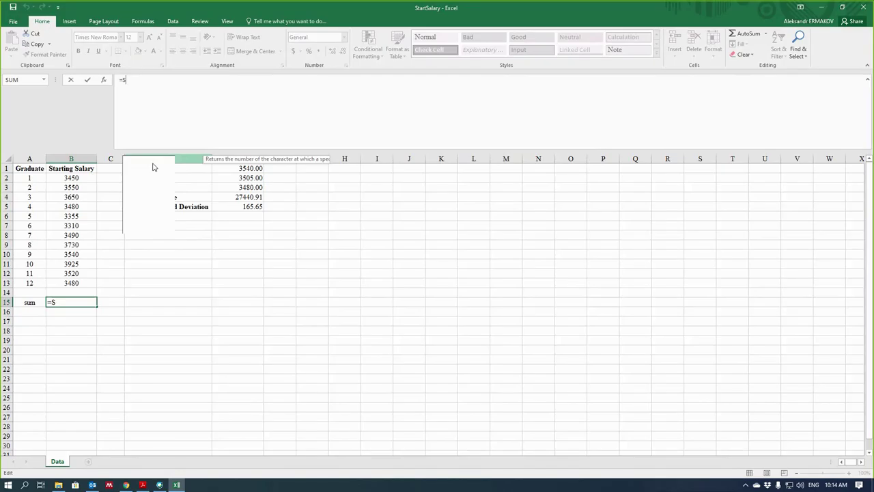
text(UM)
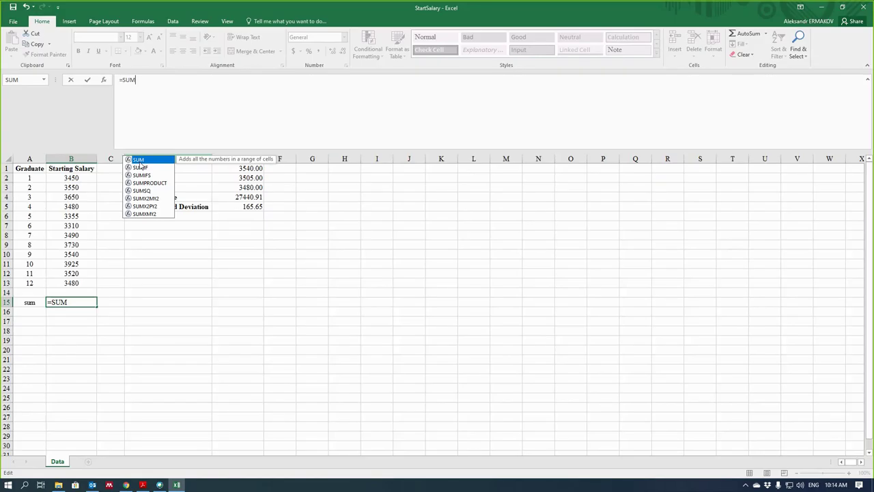
double_click(140, 161)
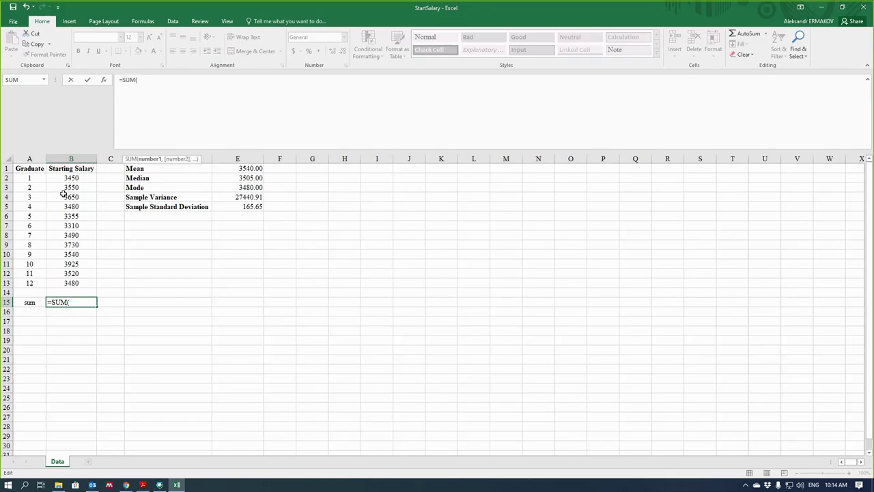
drag(75, 178, 76, 281)
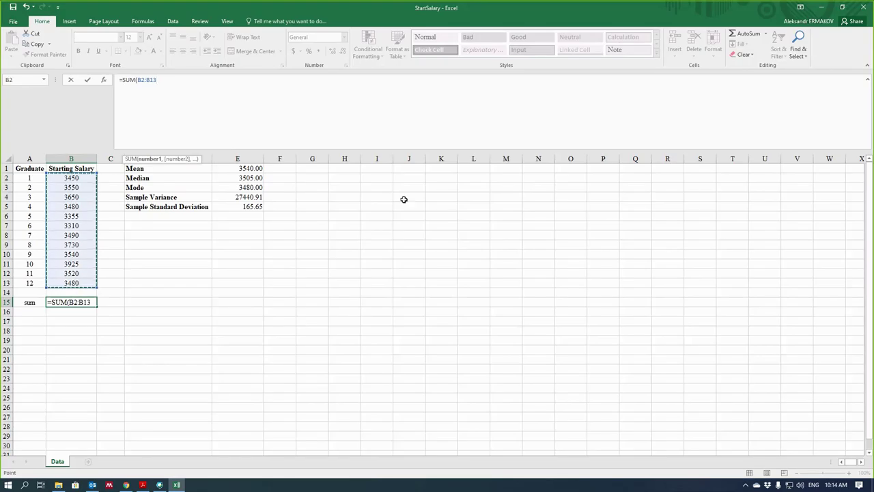
text())
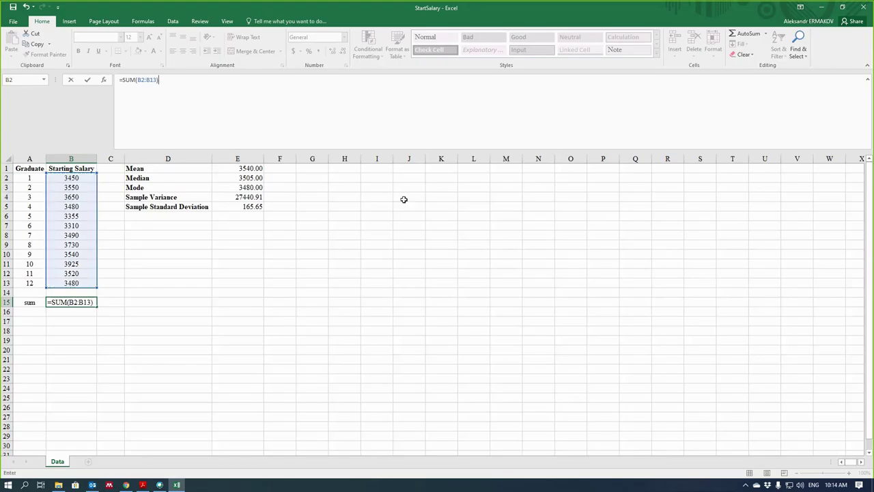
key(ctrl+Return)
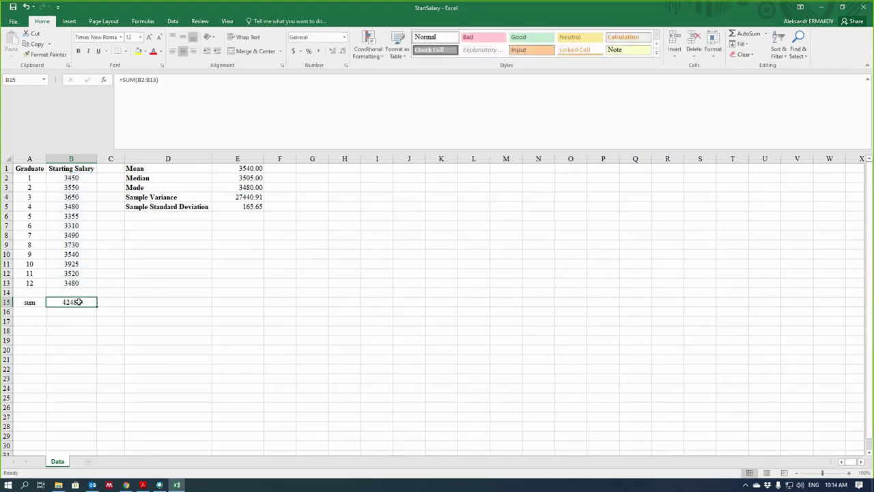
click(26, 311)
Step: Add an 'N' label in A16 with the count 12 in B16
text(N)
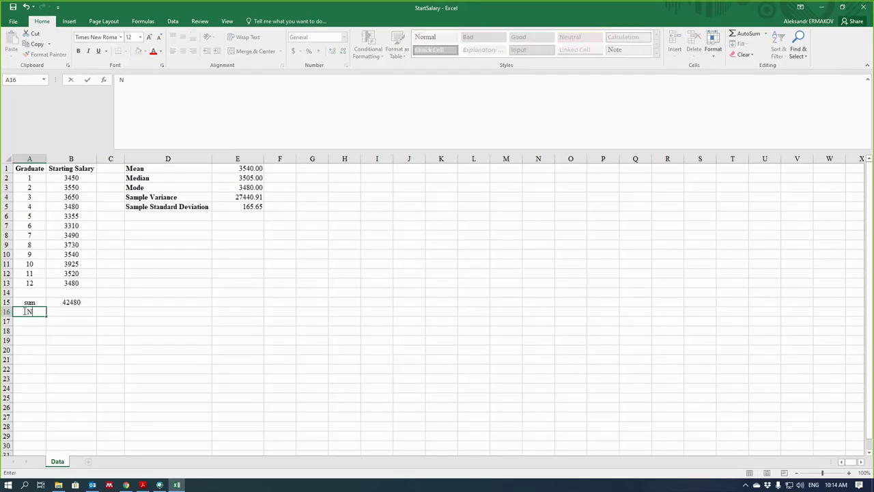
click(71, 312)
text(12)
click(87, 327)
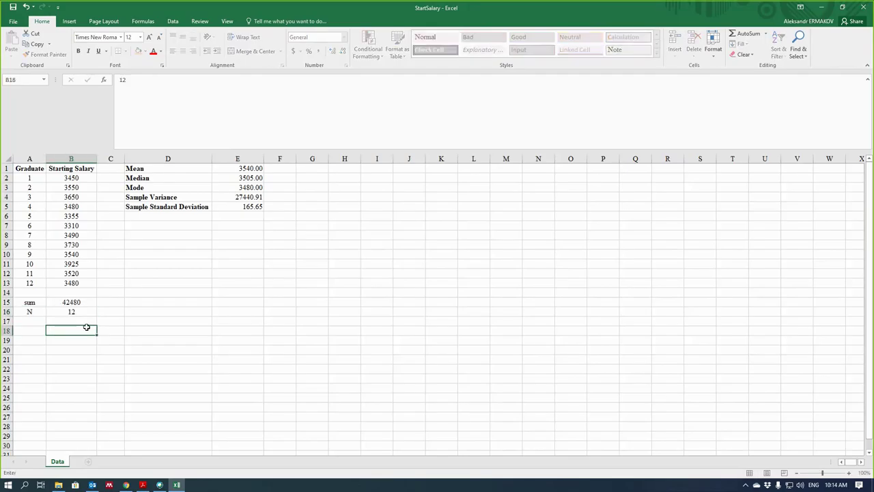
Step: Label A17 'mean' and enter =B15/B16 in B17, giving 3540
click(29, 318)
text(mean)
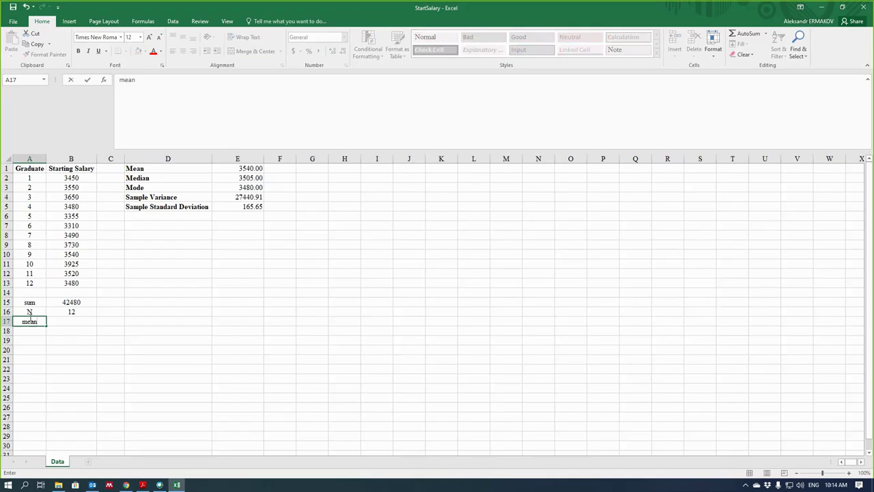
click(83, 320)
text(=)
key(Up)
key(Up)
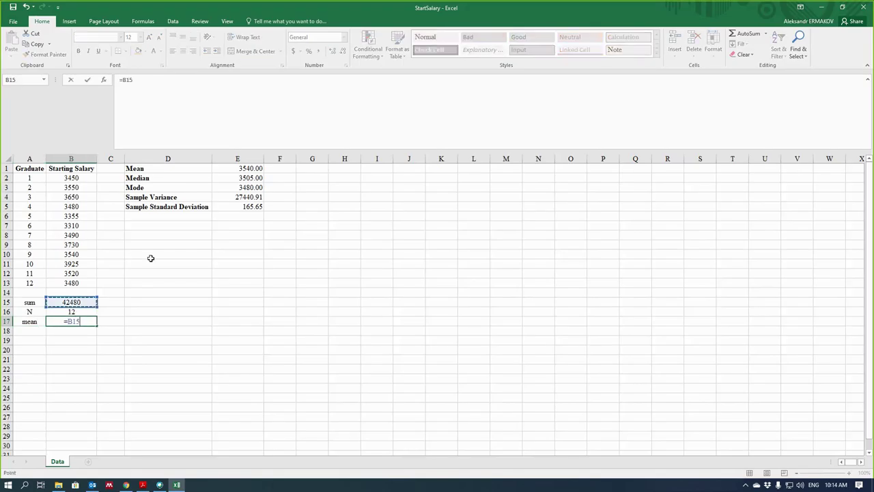
text(/12)
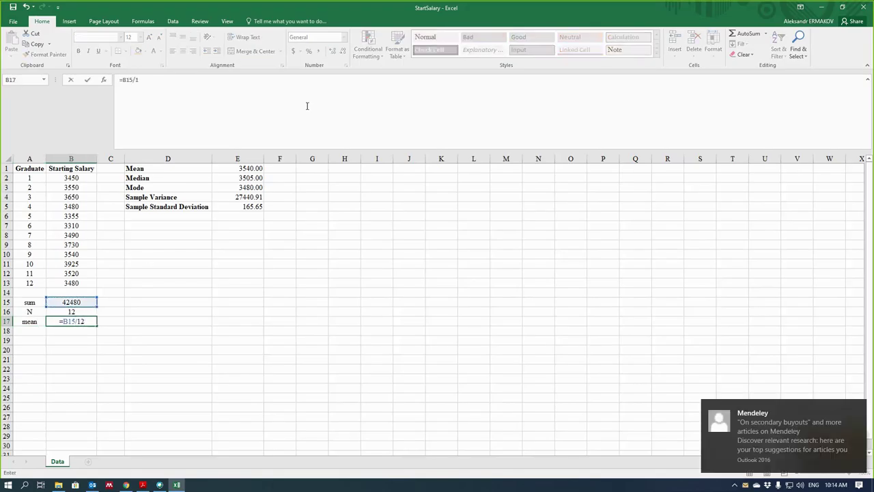
key(BackSpace)
key(BackSpace)
click(68, 311)
key(Return)
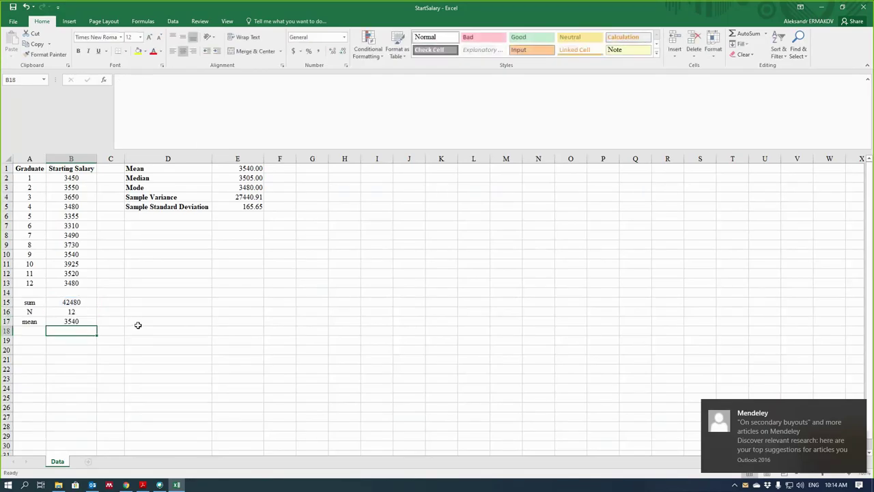
Step: Compare the mean formula in B17 with the AVERAGE statistic in E1
click(83, 319)
click(238, 159)
drag(238, 168, 238, 206)
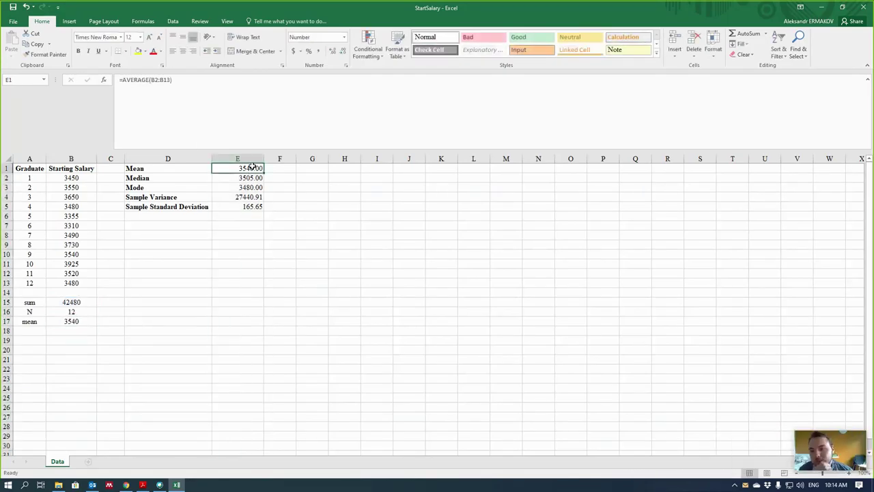
click(253, 166)
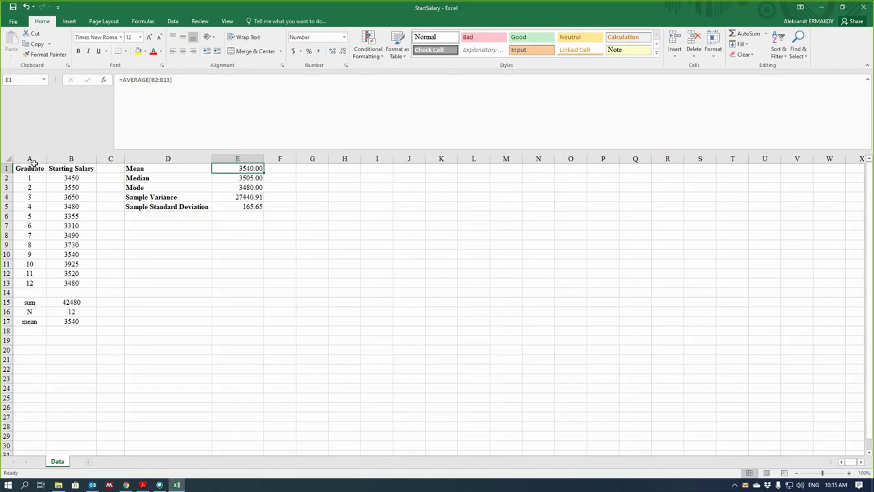
Step: Format A1:B13 as a table with headers and sort Starting Salary smallest to largest
drag(31, 166, 73, 283)
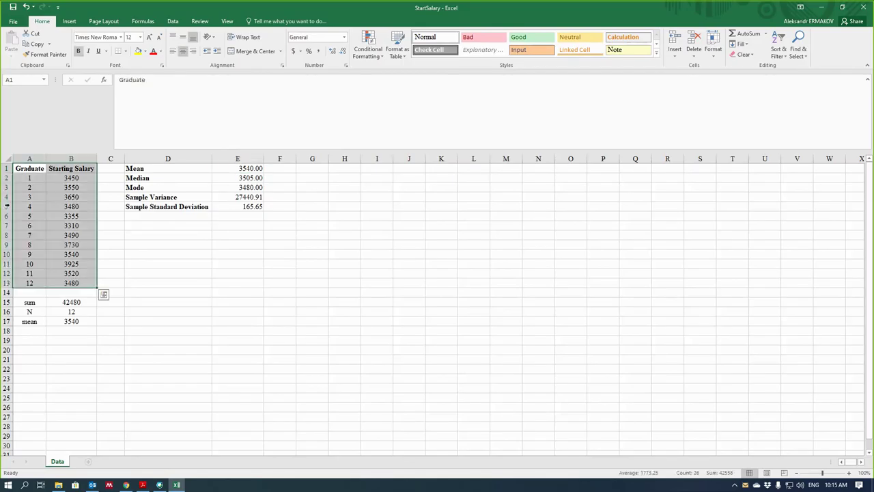
click(69, 22)
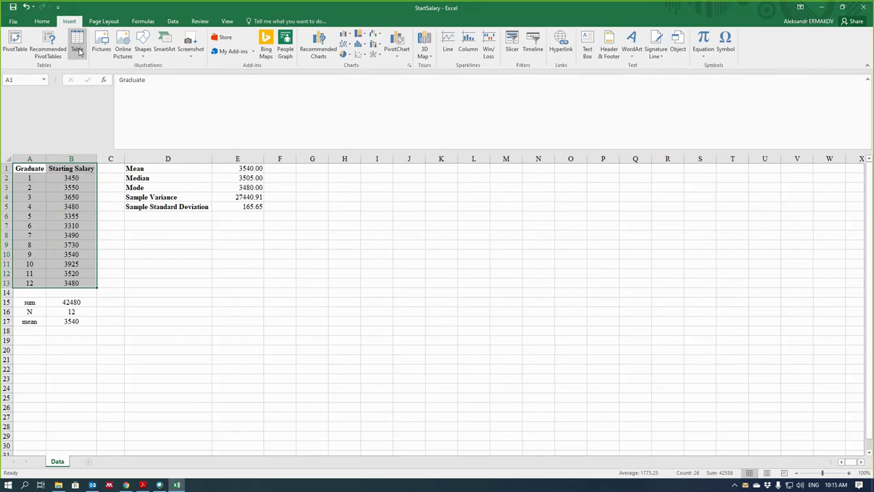
click(78, 51)
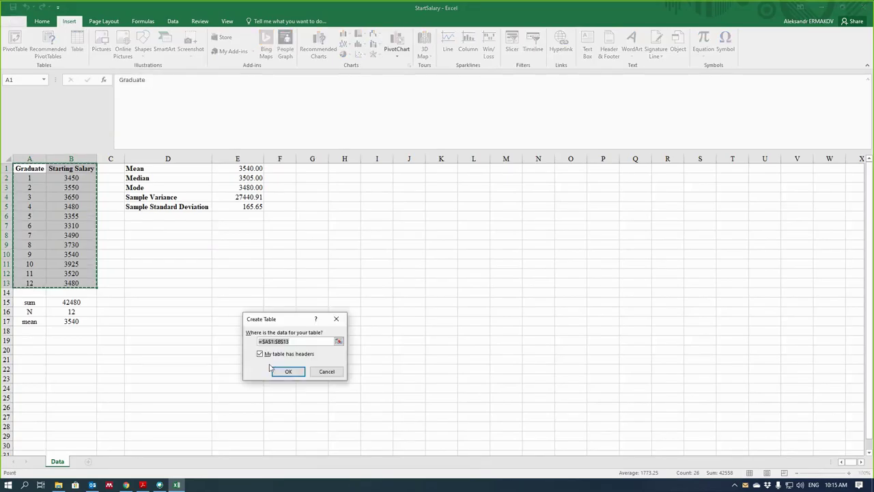
click(288, 371)
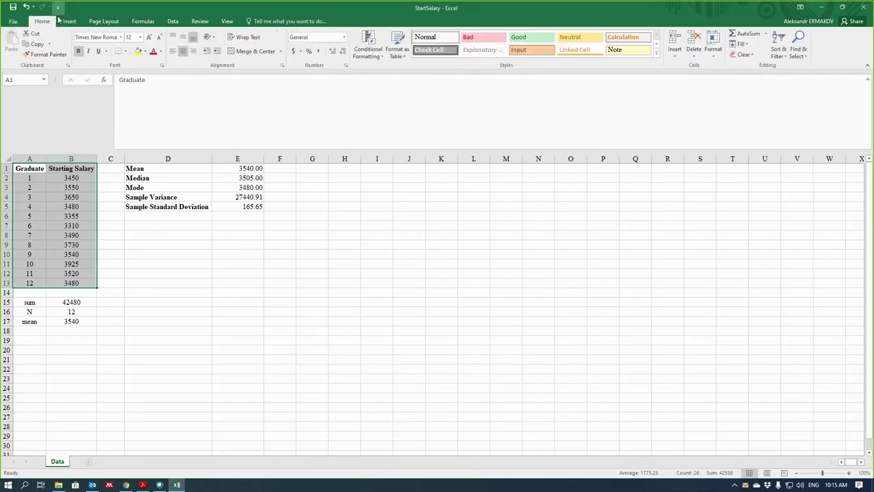
click(249, 292)
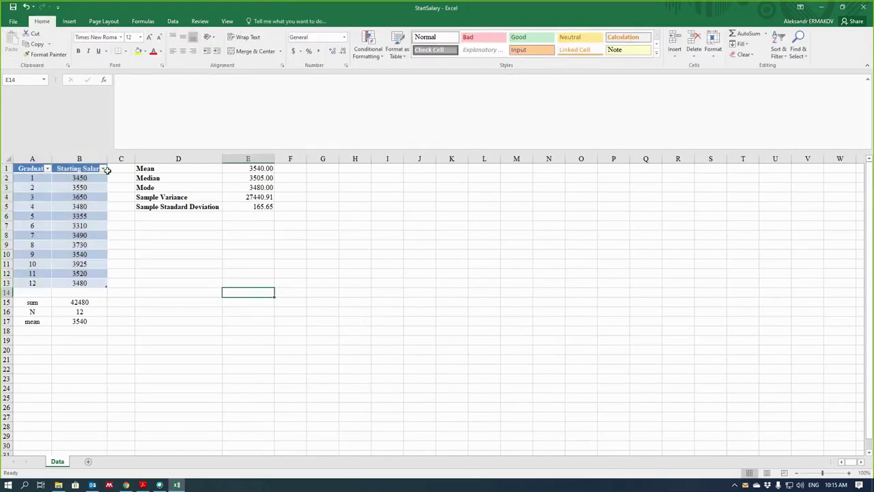
click(103, 169)
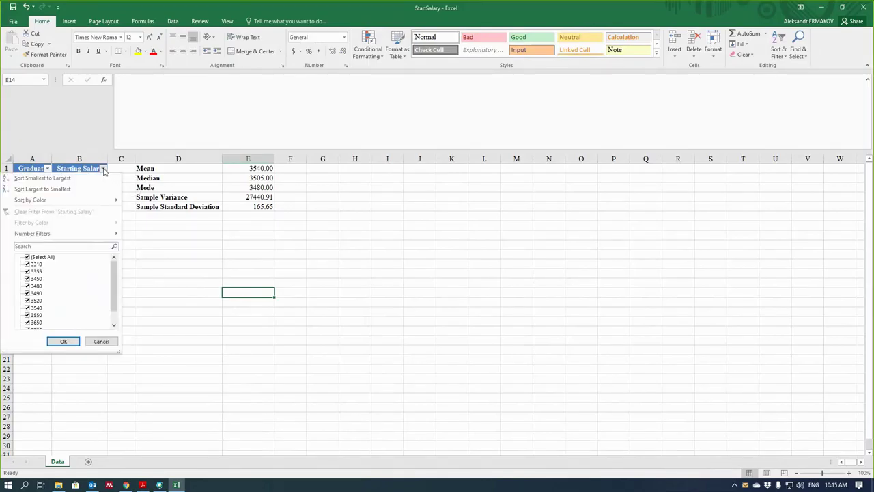
click(66, 178)
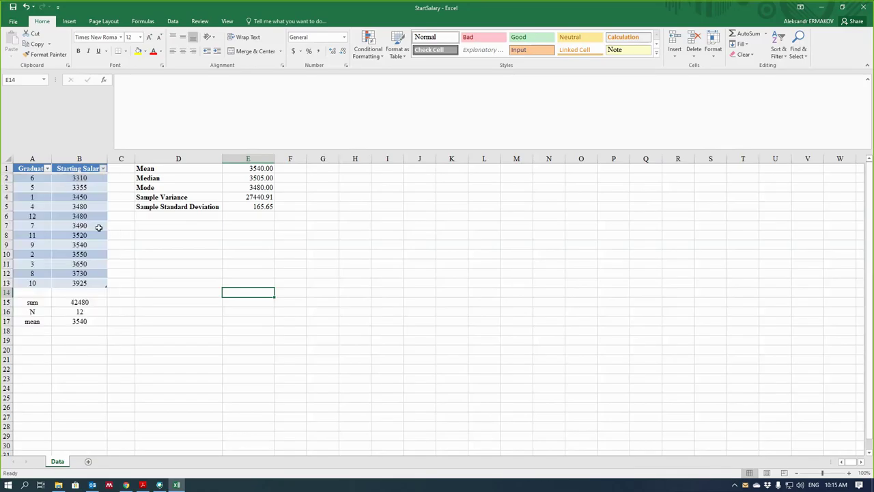
Step: Handwrite the word 'median' in red ink beside the sorted salaries
click(101, 179)
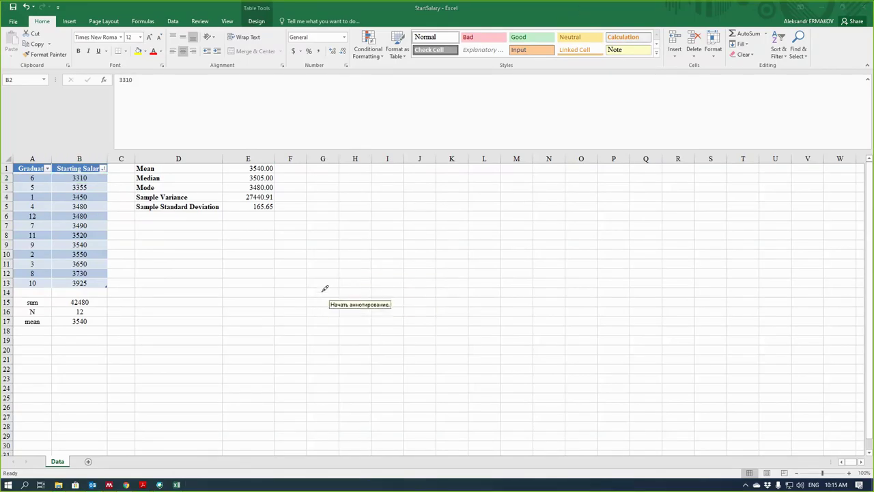
mouse_move(312, 310)
mouse_down()
mouse_move(339, 286)
mouse_move(380, 295)
mouse_move(394, 287)
mouse_up()
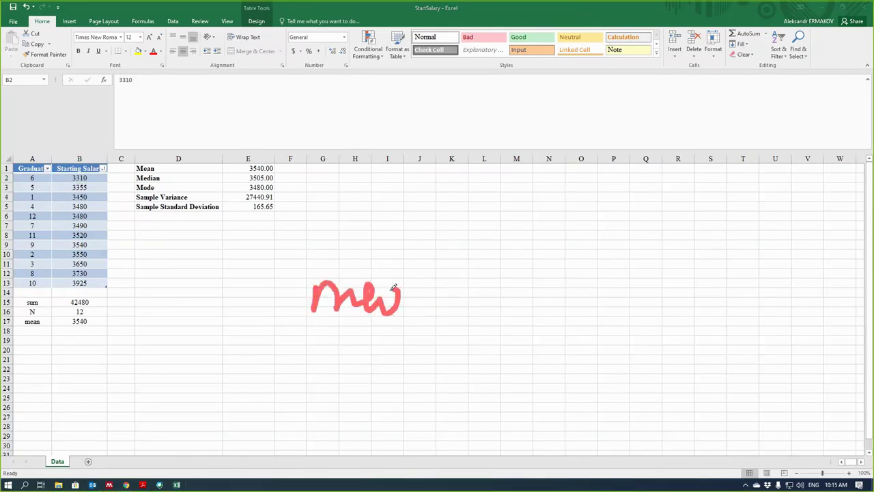
drag(396, 254, 409, 309)
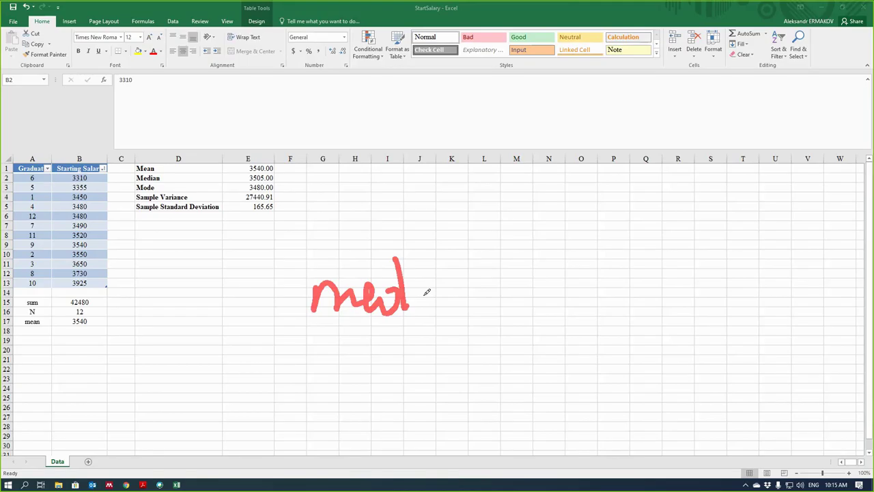
drag(424, 282, 423, 310)
click(425, 269)
mouse_move(462, 284)
mouse_down()
mouse_move(469, 311)
mouse_move(505, 304)
mouse_move(543, 283)
mouse_move(541, 272)
mouse_up()
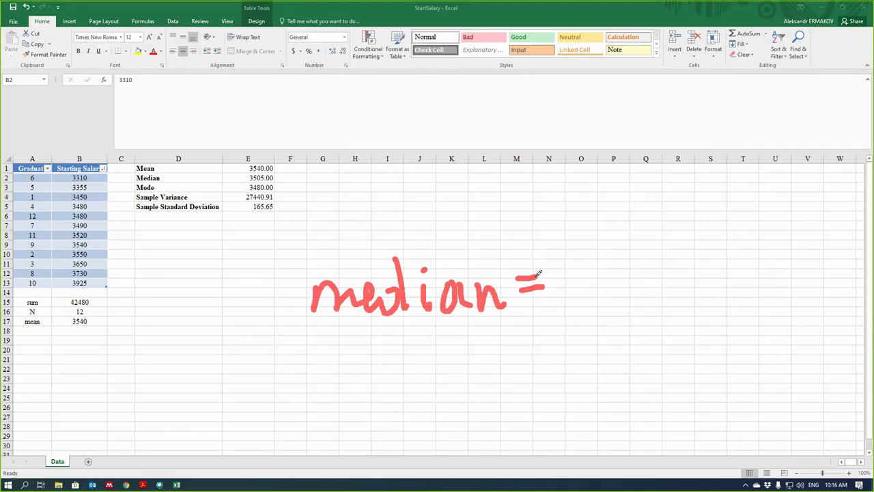
Step: Handwrite the formula (xi + xi+1)/2 after 'median ='
mouse_move(566, 223)
mouse_down()
mouse_move(550, 253)
mouse_move(574, 252)
mouse_up()
click(592, 247)
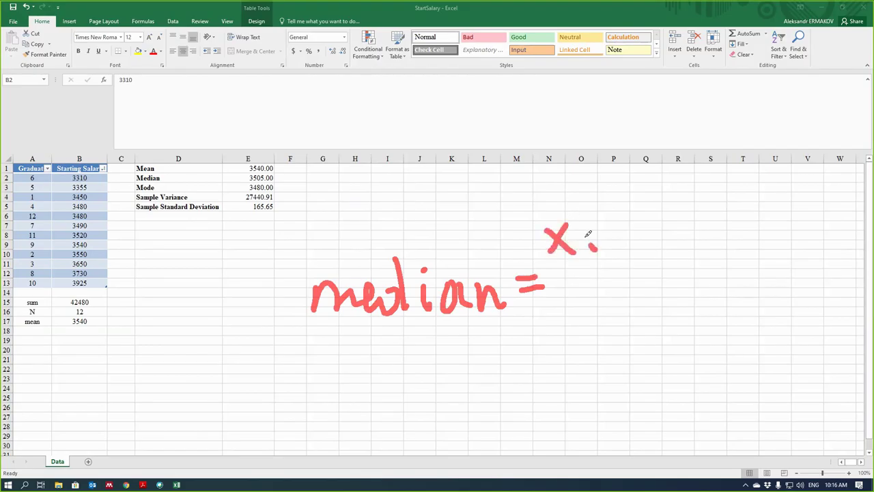
click(591, 234)
drag(615, 230, 635, 227)
drag(627, 215, 630, 237)
mouse_move(669, 209)
mouse_down()
mouse_move(659, 229)
mouse_move(693, 232)
mouse_move(721, 215)
mouse_move(714, 225)
mouse_move(747, 224)
mouse_up()
click(688, 211)
drag(574, 263, 733, 231)
drag(650, 263, 681, 282)
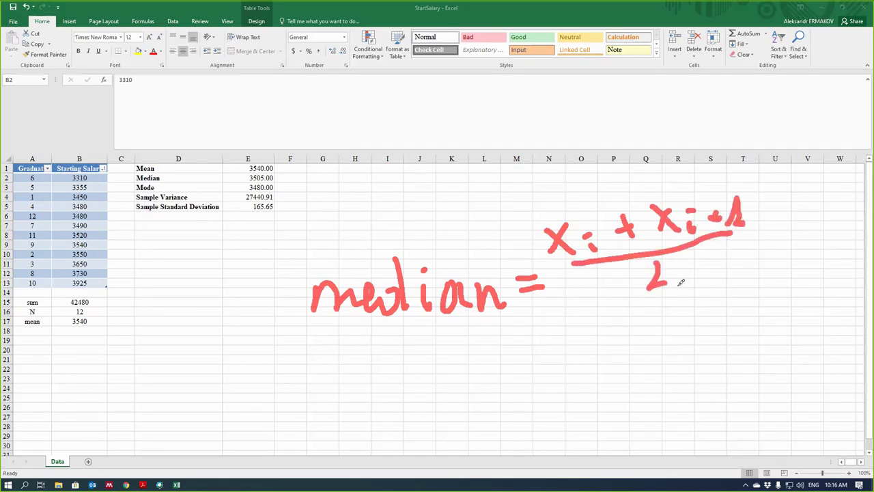
Step: Handwrite 'i = round' beneath the median formula
mouse_move(356, 355)
mouse_down()
mouse_move(365, 382)
mouse_move(416, 368)
mouse_move(418, 353)
mouse_up()
click(359, 349)
mouse_move(441, 348)
mouse_down()
mouse_move(434, 384)
mouse_move(456, 351)
mouse_up()
mouse_move(478, 355)
mouse_down()
mouse_move(465, 372)
mouse_move(486, 354)
mouse_up()
mouse_move(490, 352)
mouse_down()
mouse_move(500, 371)
mouse_move(539, 352)
mouse_move(555, 375)
mouse_move(575, 374)
mouse_up()
drag(594, 354, 589, 370)
Step: Complete the ink note as i = round(N/2) = 6 and add i = 7 below
drag(590, 319, 606, 366)
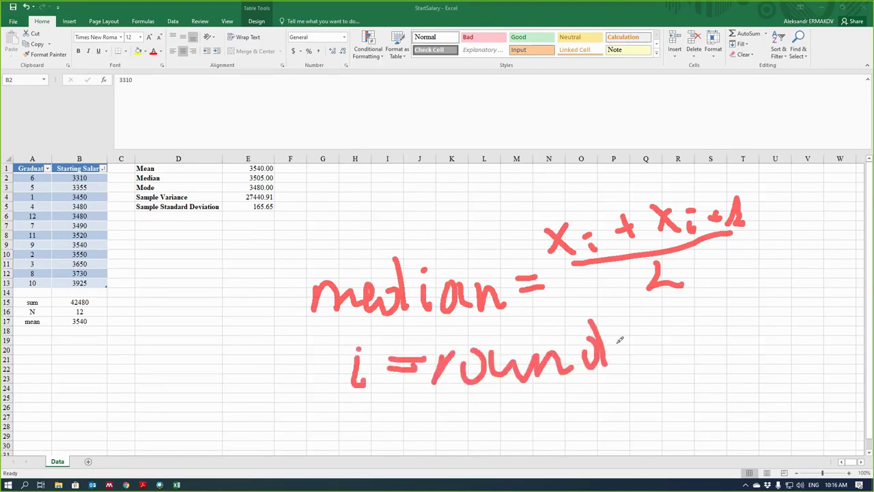
drag(633, 326, 636, 367)
mouse_move(659, 307)
mouse_down()
mouse_move(644, 330)
mouse_move(677, 319)
mouse_move(695, 294)
mouse_up()
mouse_move(644, 335)
mouse_down()
mouse_move(696, 321)
mouse_move(693, 351)
mouse_up()
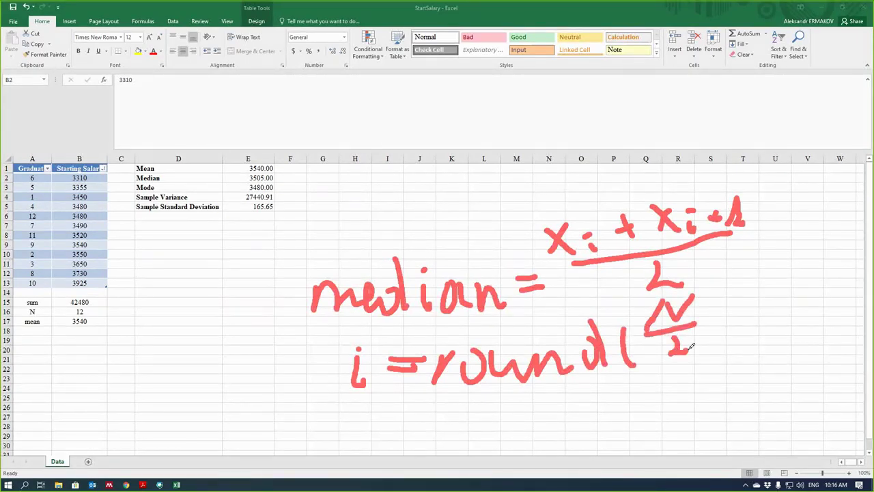
mouse_move(703, 296)
mouse_down()
mouse_move(715, 349)
mouse_move(751, 320)
mouse_up()
mouse_move(726, 318)
mouse_down()
mouse_move(749, 309)
mouse_move(763, 326)
mouse_up()
mouse_move(348, 414)
mouse_down()
mouse_move(357, 435)
mouse_move(387, 419)
mouse_up()
click(348, 405)
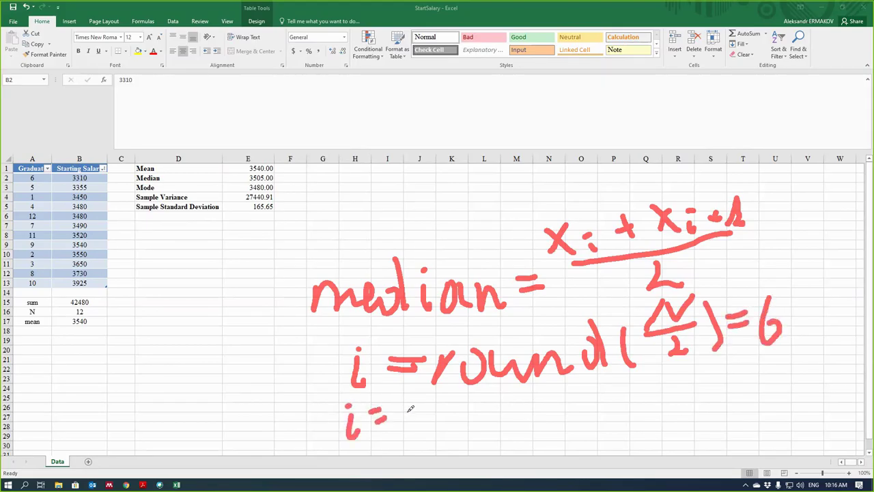
mouse_move(413, 391)
mouse_down()
mouse_move(429, 396)
mouse_move(429, 432)
mouse_up()
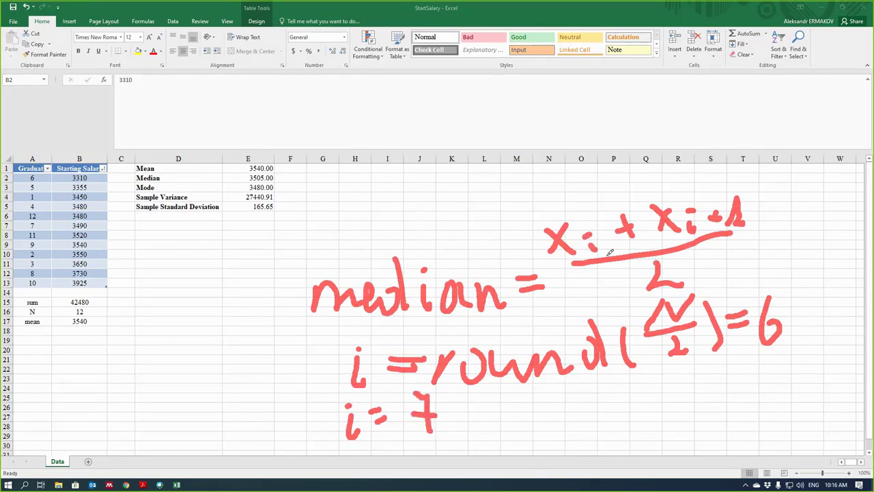
Step: Write subscripts 6 and 7 into the median formula, then clear all ink
drag(598, 228, 591, 245)
drag(681, 204, 693, 228)
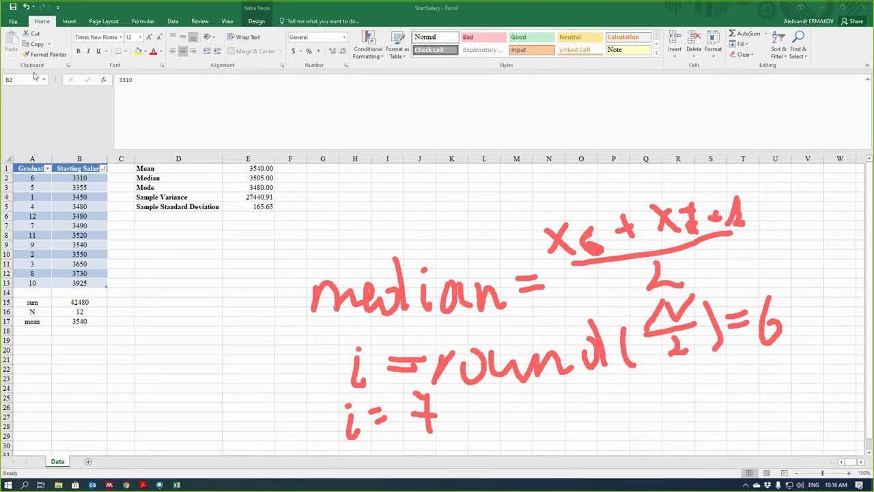
key(Escape)
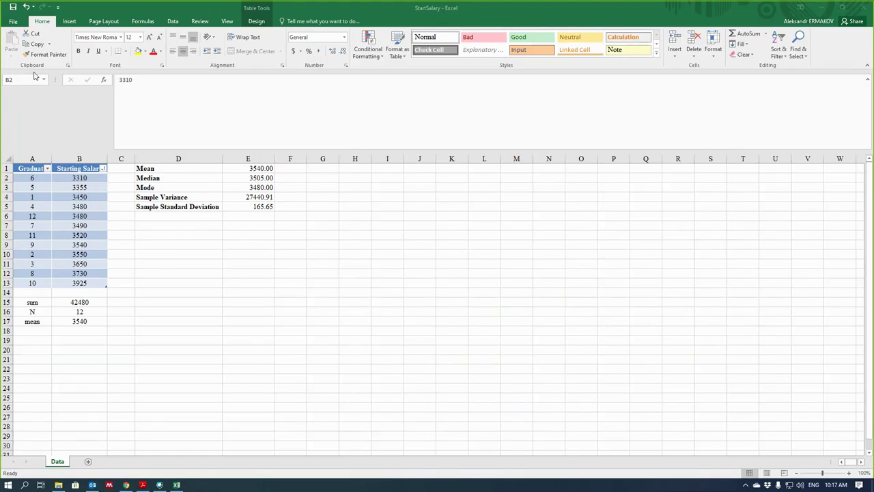
key(Down)
key(Down)
key(Down)
key(Down)
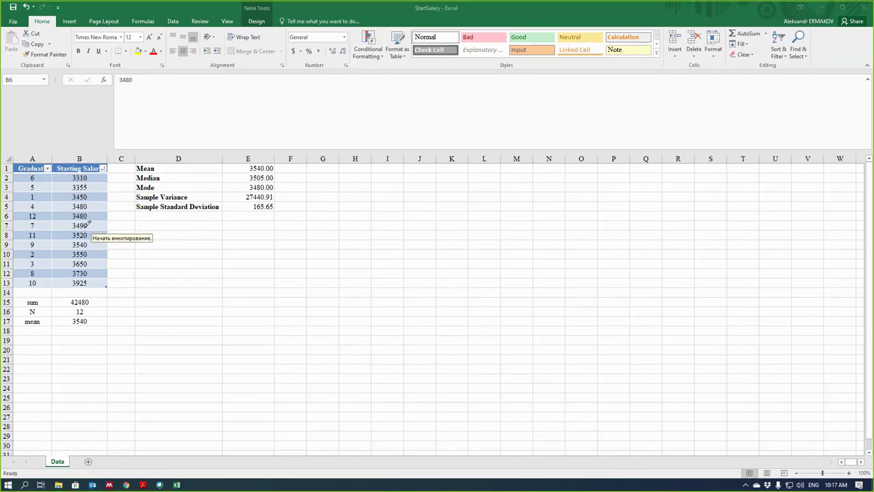
mouse_move(81, 226)
mouse_down()
mouse_move(91, 225)
mouse_move(87, 235)
mouse_up()
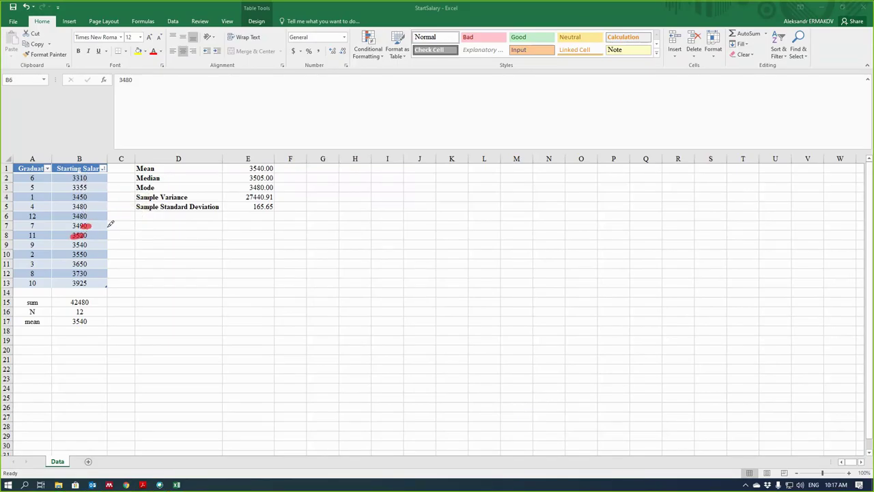
drag(112, 174, 112, 219)
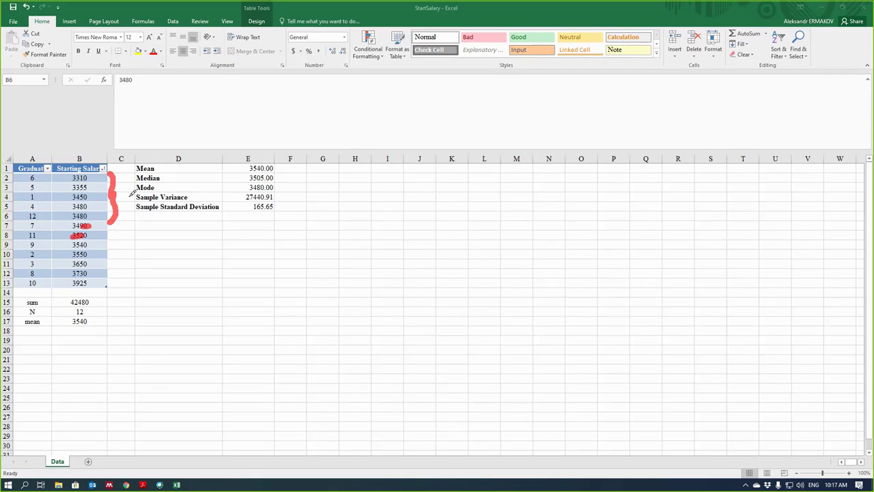
mouse_move(126, 182)
mouse_down()
mouse_move(134, 205)
mouse_move(135, 179)
mouse_up()
mouse_move(109, 242)
mouse_down()
mouse_move(122, 252)
mouse_move(117, 286)
mouse_up()
mouse_move(141, 248)
mouse_down()
mouse_move(144, 266)
mouse_move(142, 248)
mouse_move(156, 245)
mouse_up()
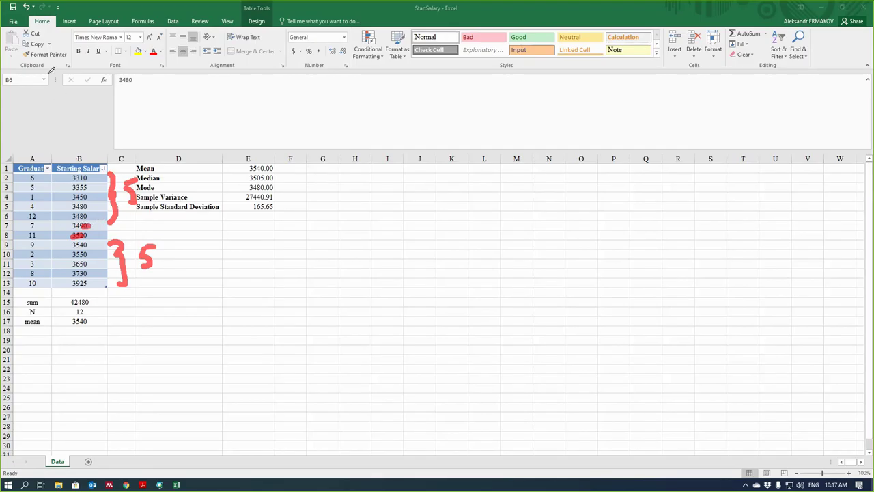
key(Escape)
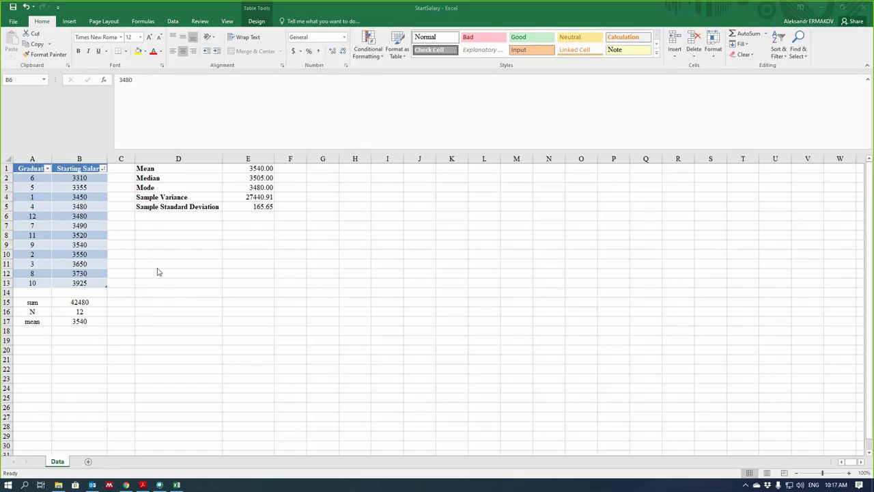
Step: Type the label 'median' in cell A18
click(148, 228)
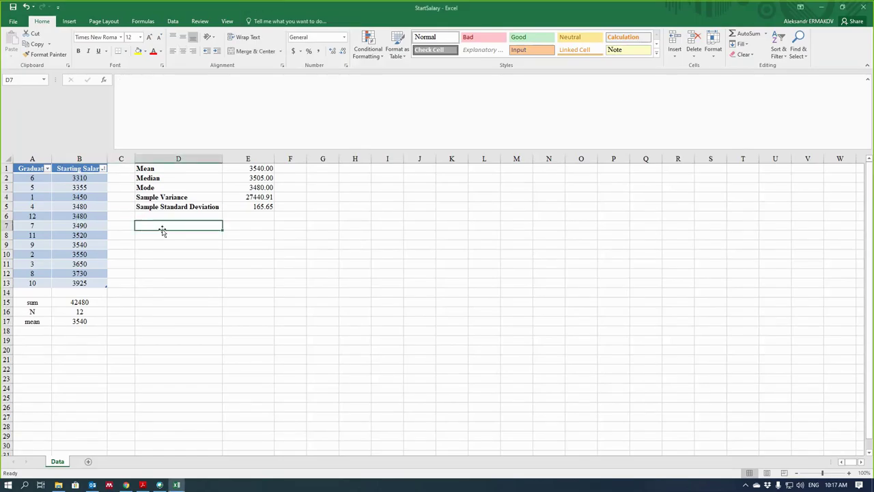
click(30, 331)
text(median)
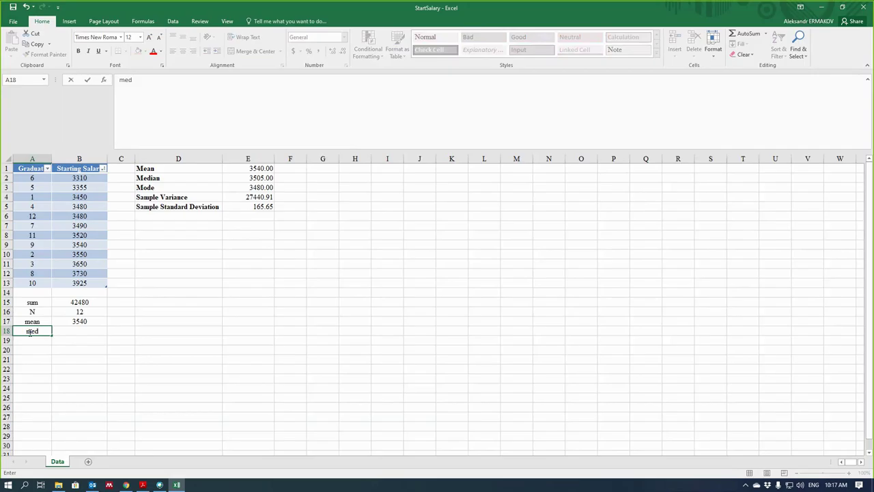
Step: Enter =(B7+B8)/2 in B18, giving 3505, and compare with the Median in E2
click(82, 331)
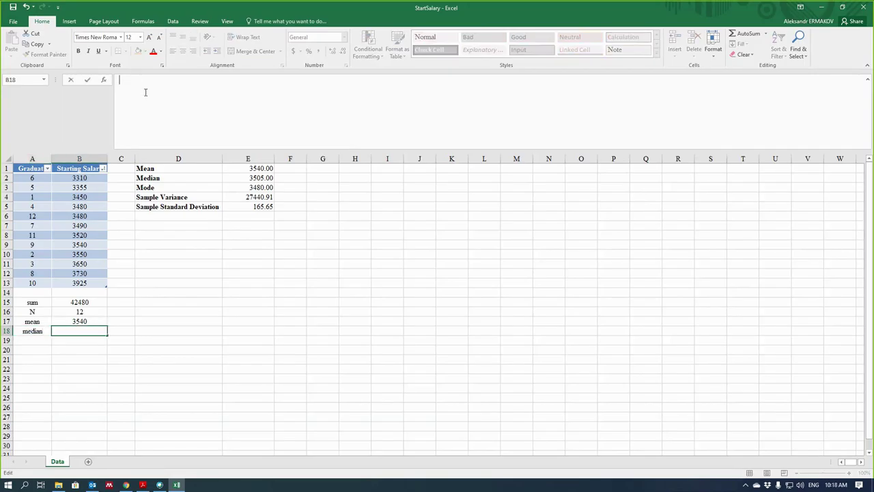
text(=)
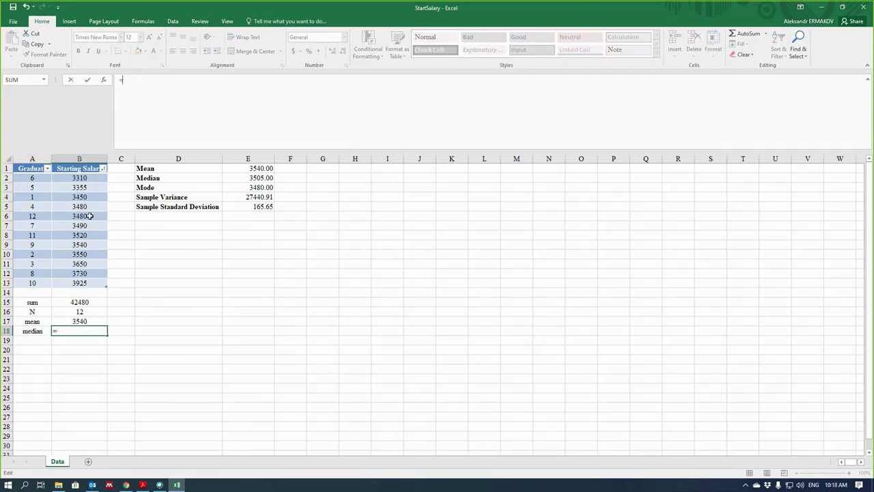
click(85, 225)
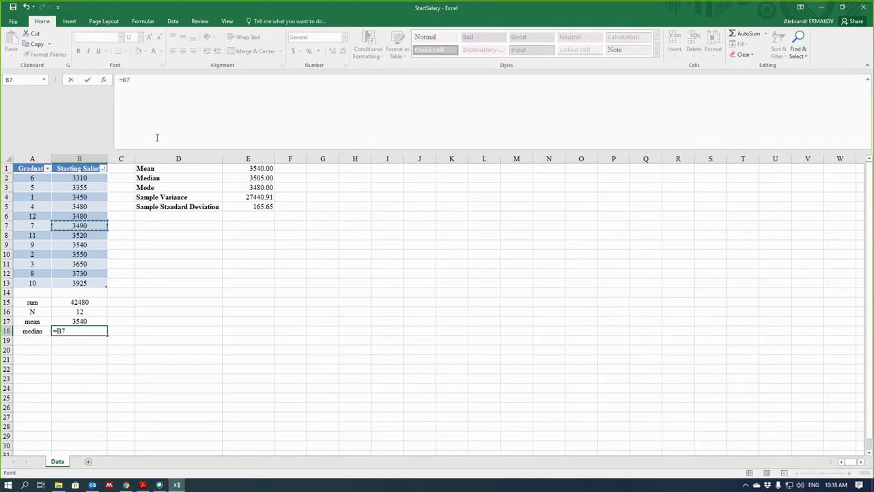
text(+)
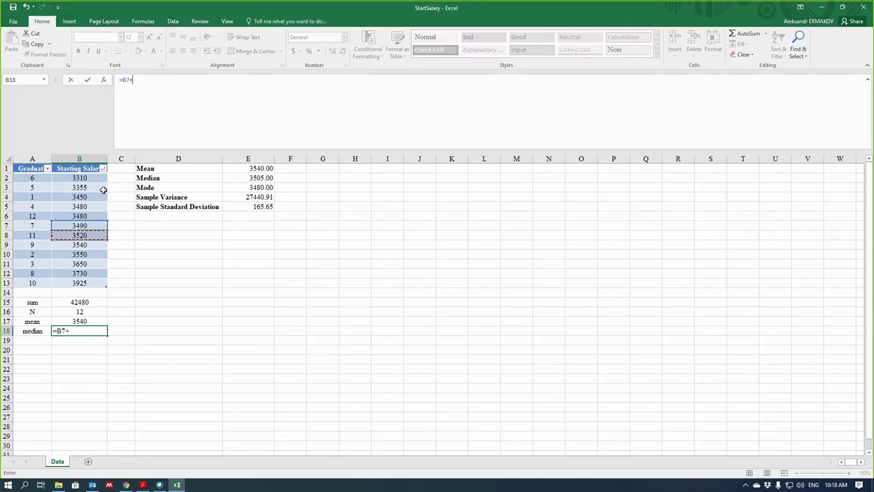
text(B8)
click(154, 97)
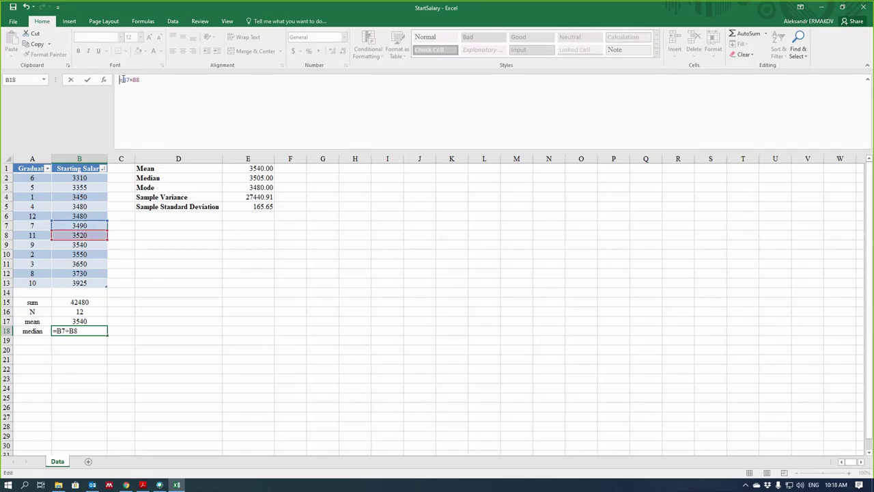
text(()
click(167, 85)
text())
text(/2)
key(ctrl+Return)
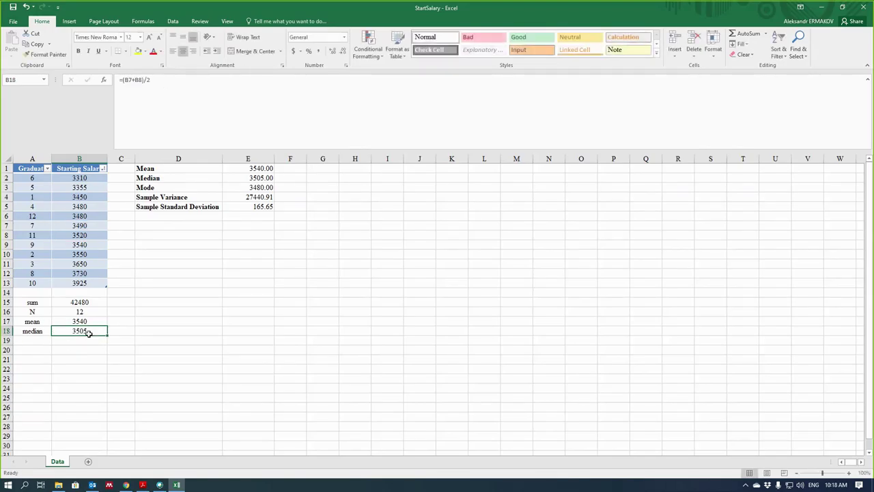
click(266, 176)
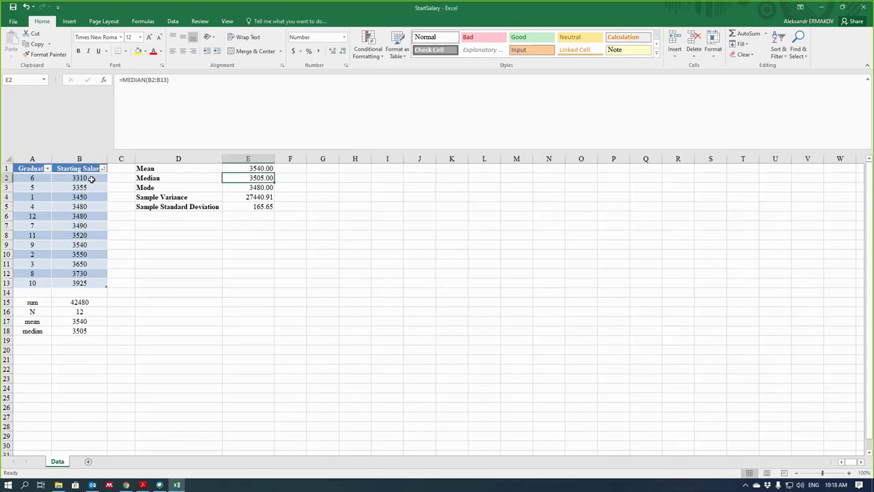
mouse_move(79, 206)
mouse_down()
mouse_move(80, 227)
mouse_move(80, 216)
mouse_up()
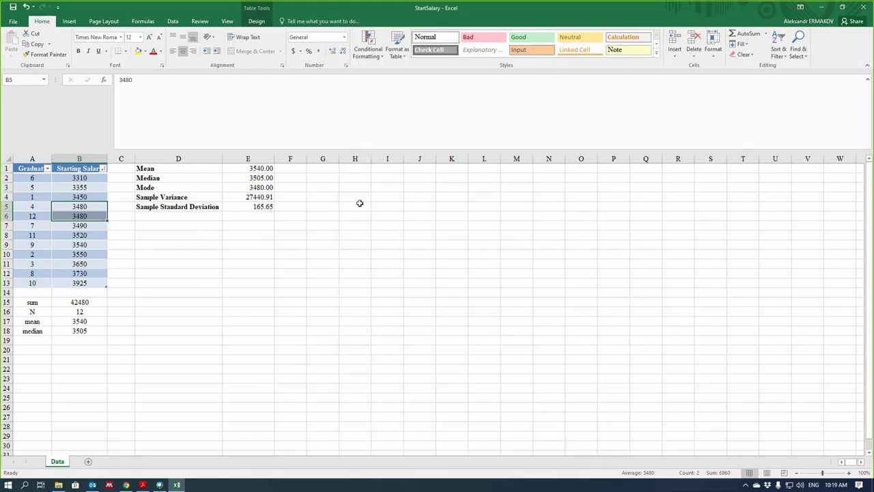
click(253, 187)
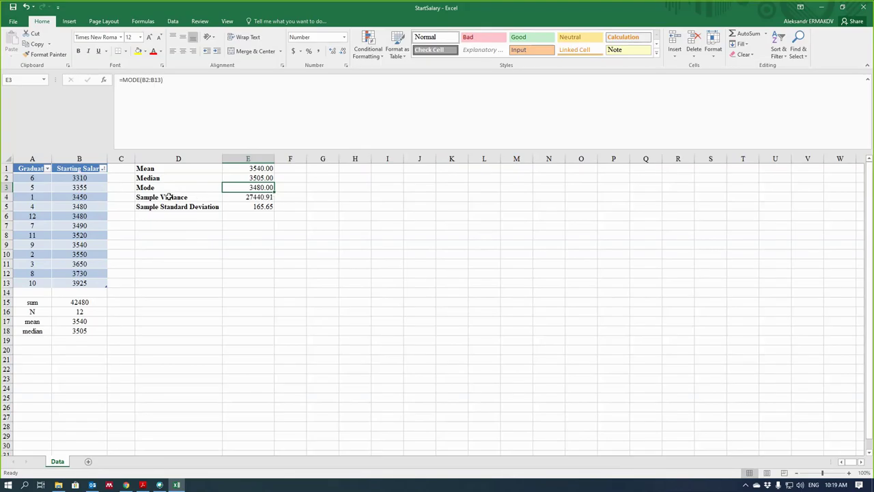
click(121, 154)
click(121, 164)
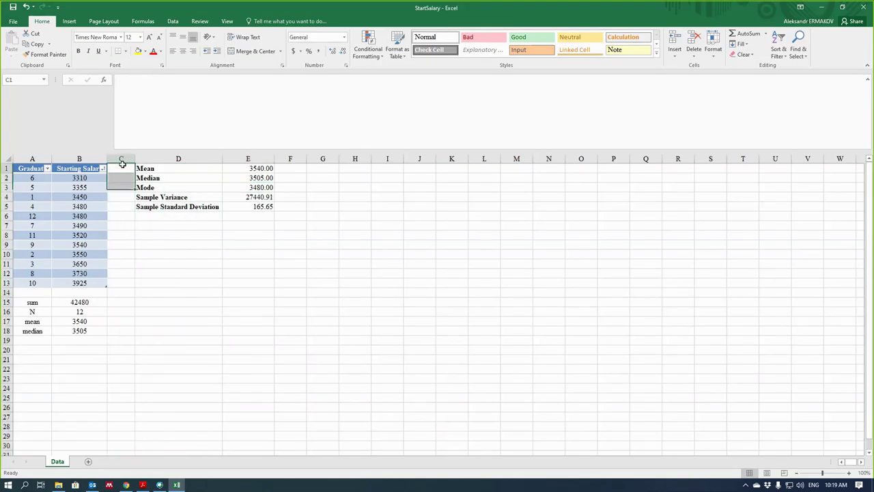
Step: Head C1 'x-mu' and insert two empty columns at column D
click(137, 102)
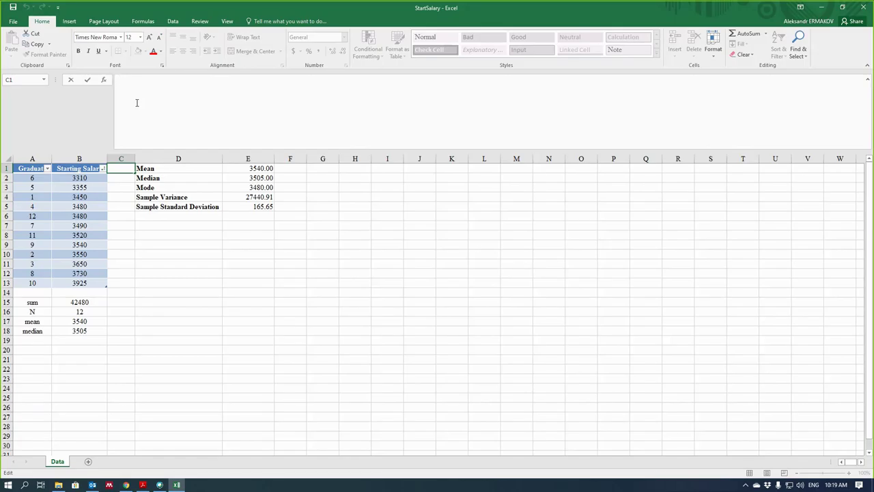
text(x-mu)
click(251, 302)
click(151, 157)
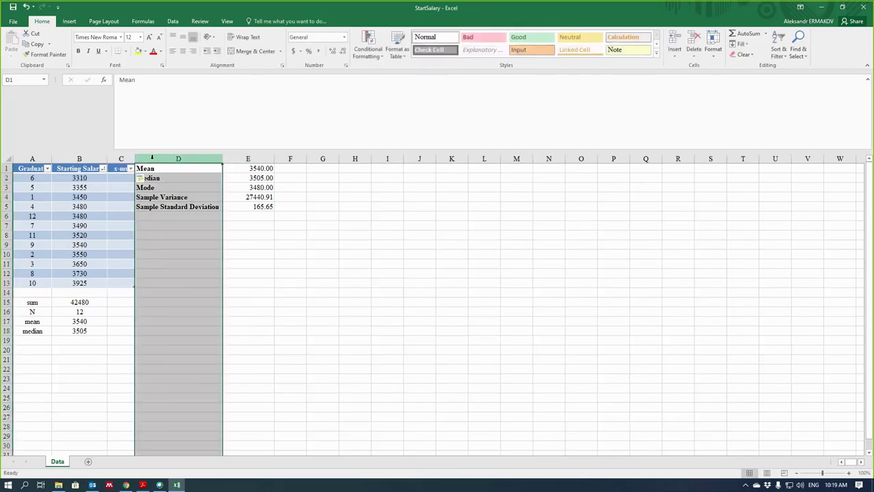
right_click(151, 157)
click(178, 221)
right_click(149, 158)
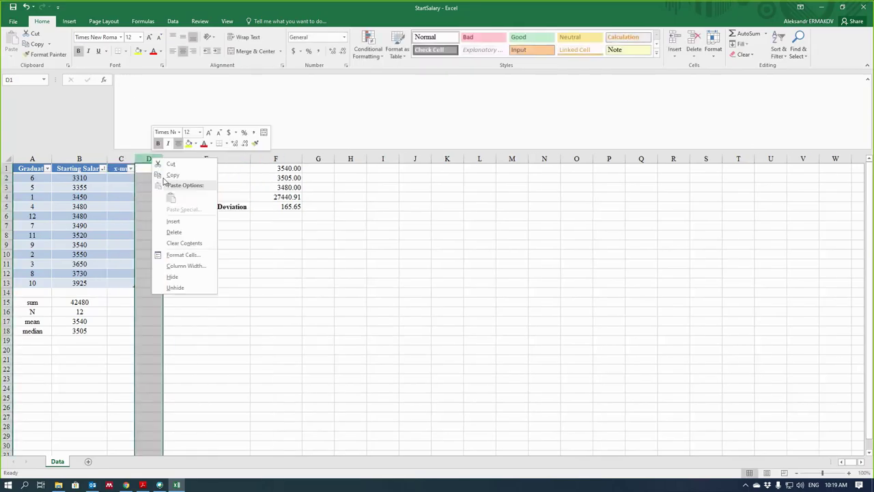
click(173, 221)
Step: Enter the heading '(x-mu)^2' in cell D1
click(146, 168)
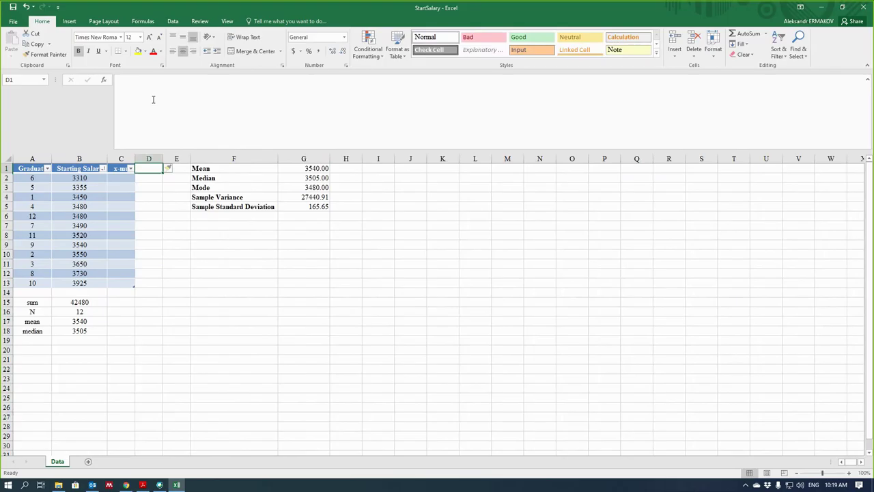
text(x-)
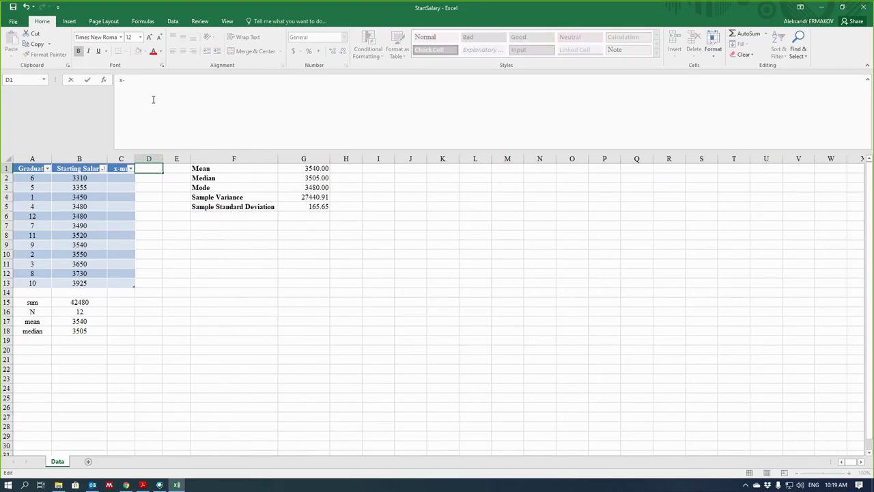
text(mu))
key(Left)
key(Left)
key(Left)
key(Left)
text(()
click(148, 79)
text(^2)
key(Return)
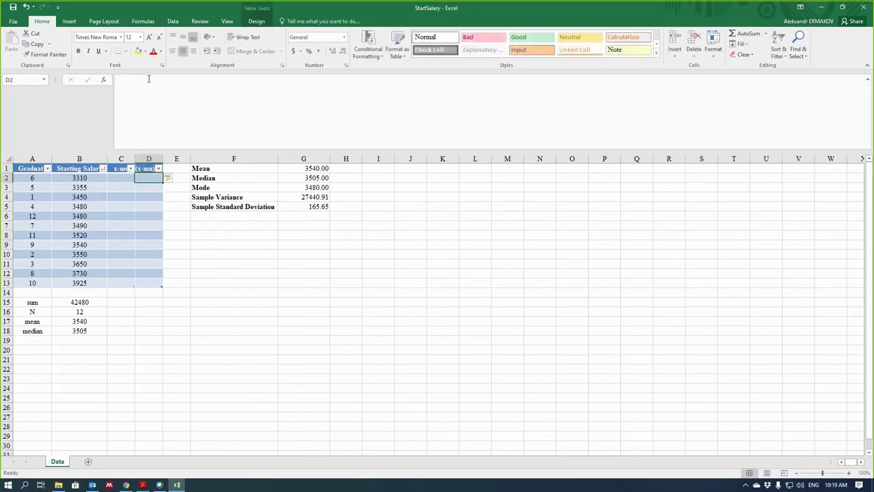
Step: Enter =[@[Starting Salary]]-$G$1 in C2 so the x-mu column fills with deviations from the mean
double_click(116, 179)
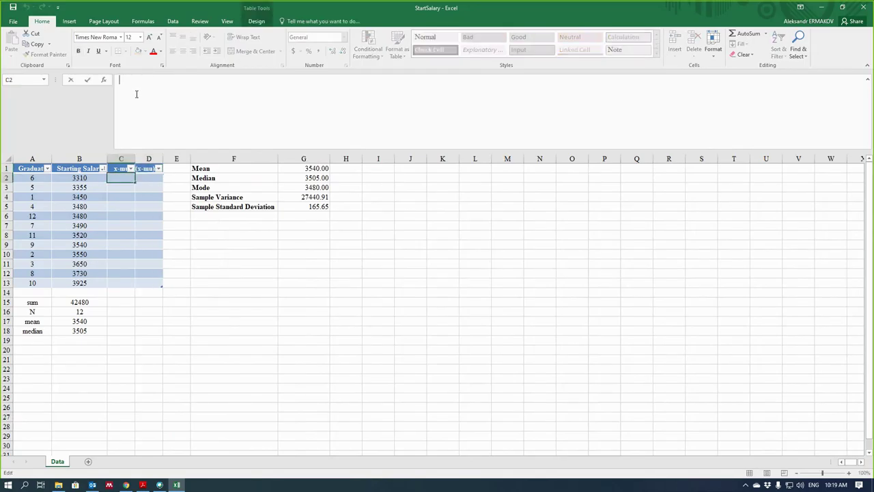
click(80, 179)
click(121, 183)
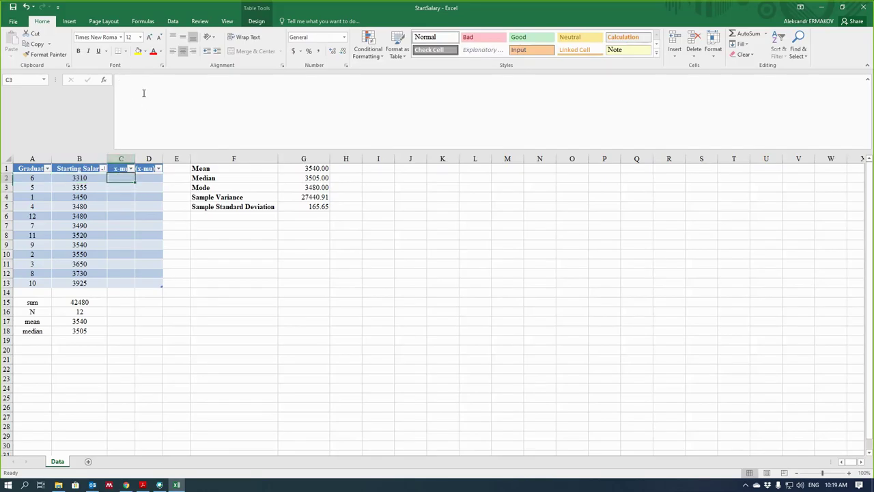
text(=)
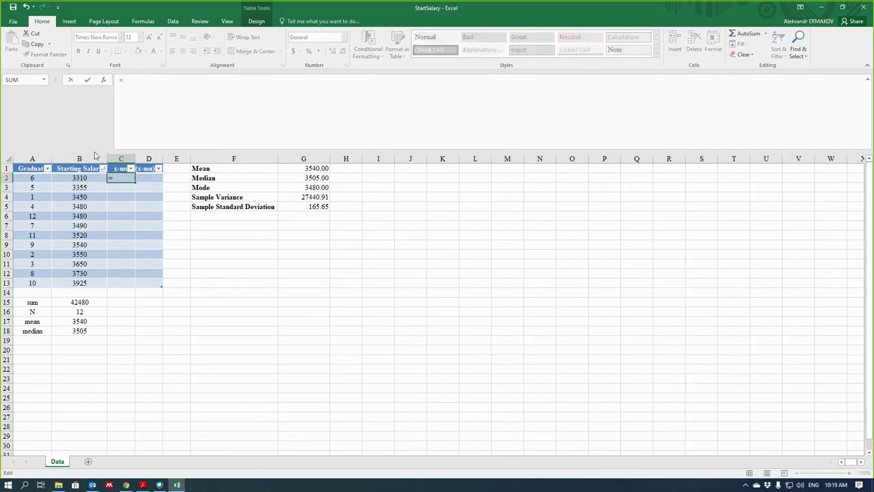
click(83, 177)
text(-)
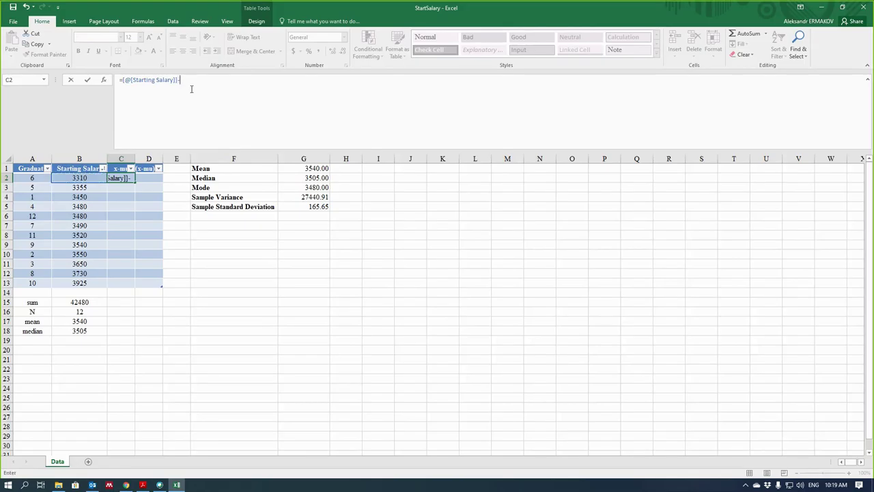
click(304, 168)
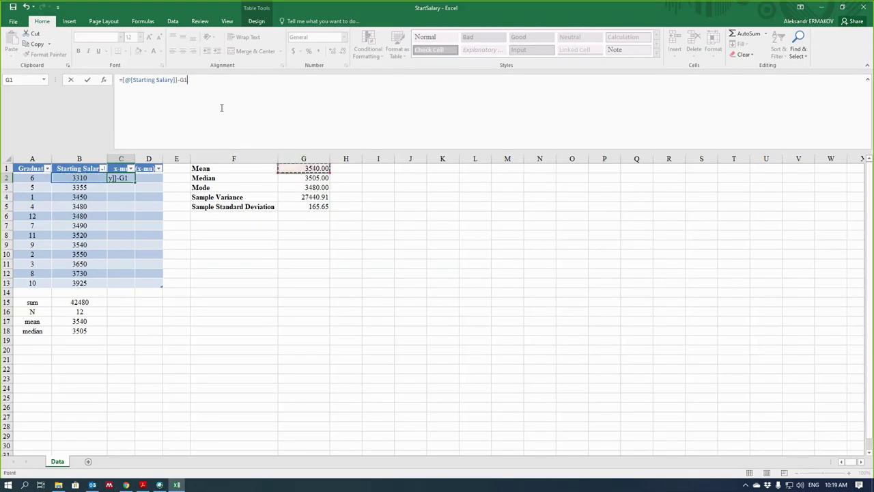
click(189, 80)
text($)
key(Right)
text($)
key(Return)
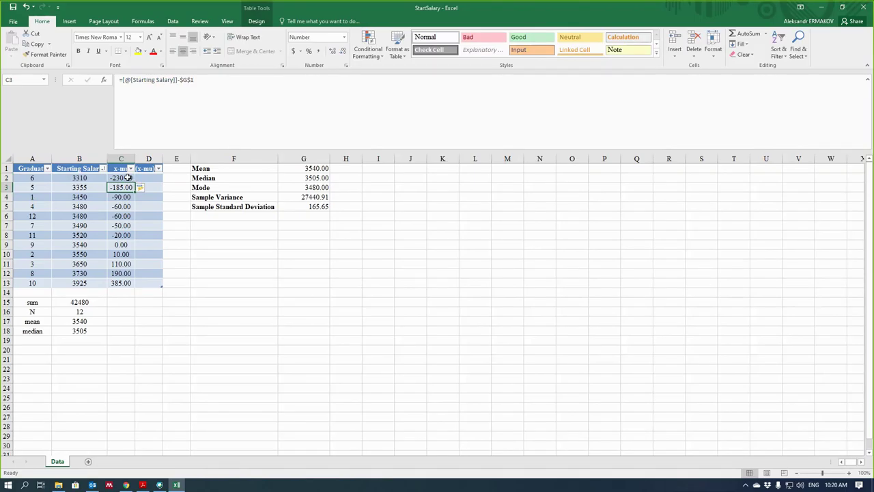
Step: Select the deviation values, -230.00 to 385.00, to check the filled column
click(128, 177)
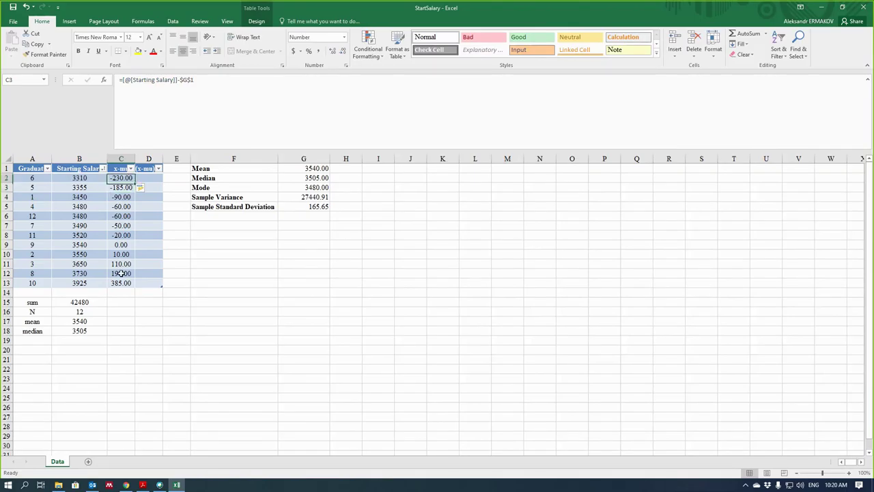
drag(121, 273, 121, 282)
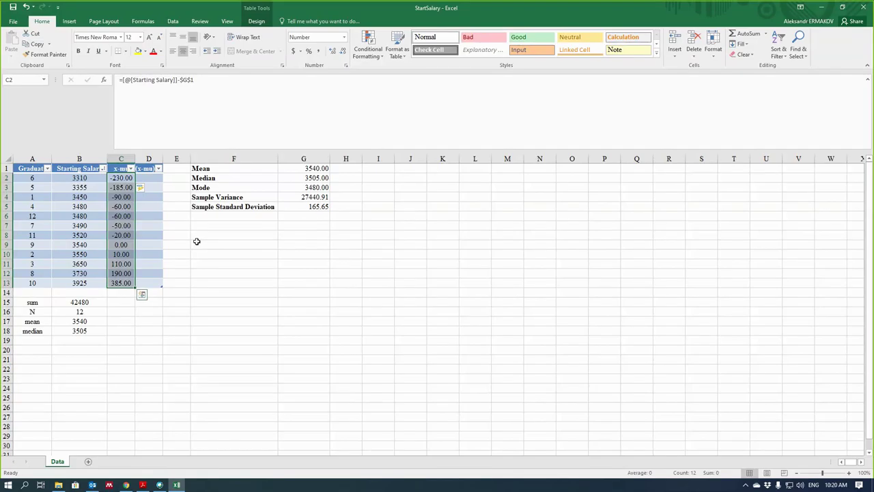
click(140, 177)
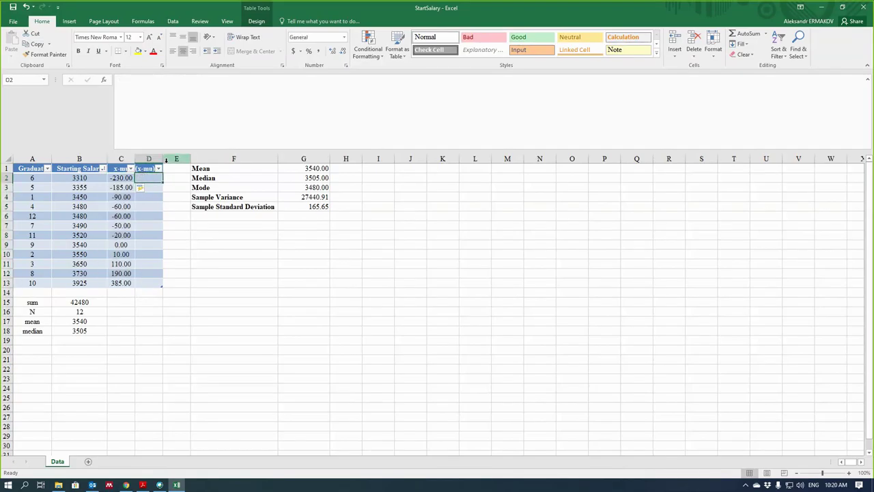
Step: Widen column D and begin the squaring formula =[@[x-mu]]^2 in its first row
drag(163, 157, 191, 156)
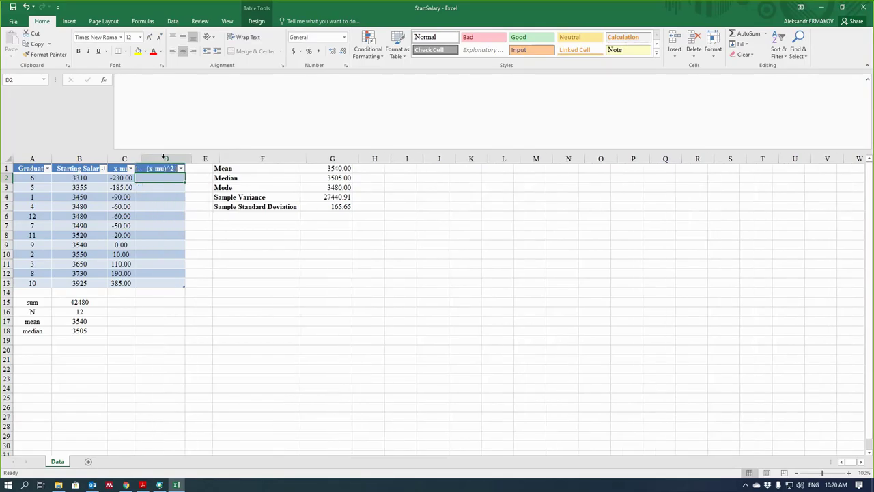
click(147, 125)
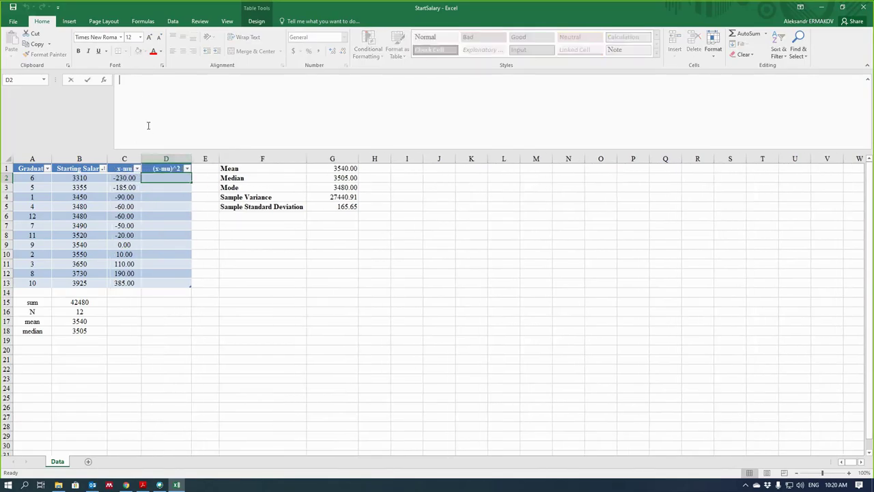
text(=)
click(127, 178)
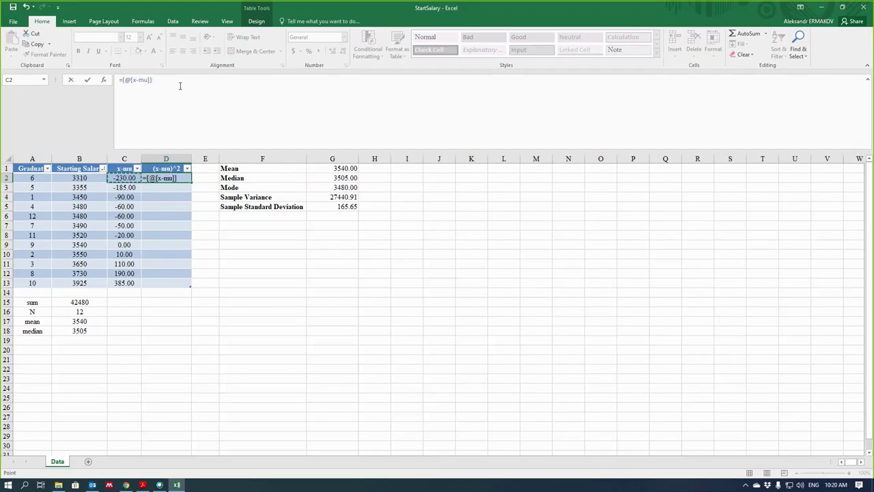
text(^2)
Step: Label a 'sum' row and total the (x-mu)^2 column with SUM, giving 301850
click(118, 303)
text(s)
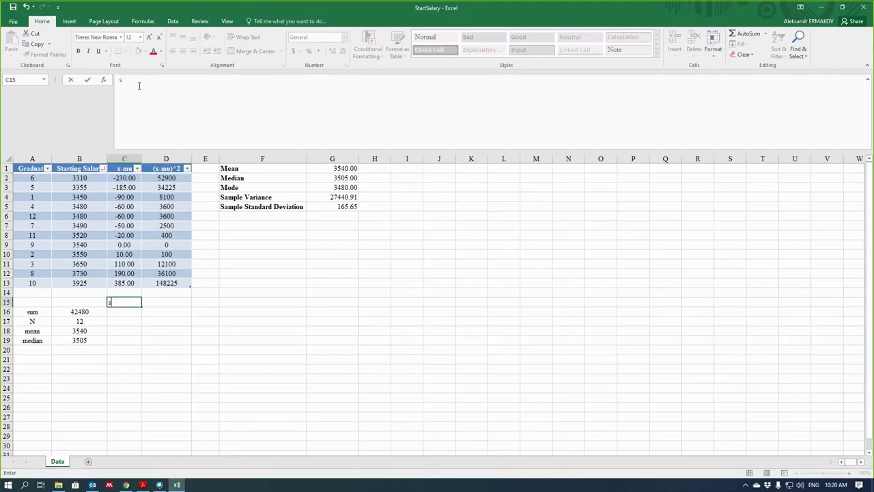
text(um)
key(Tab)
text(=sum)
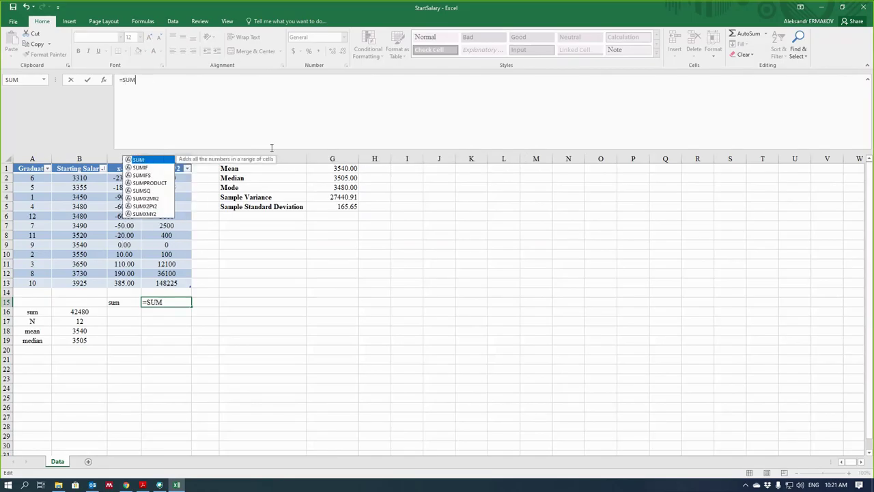
key(Tab)
key(Up)
key(Up)
key(ctrl+shift+Up)
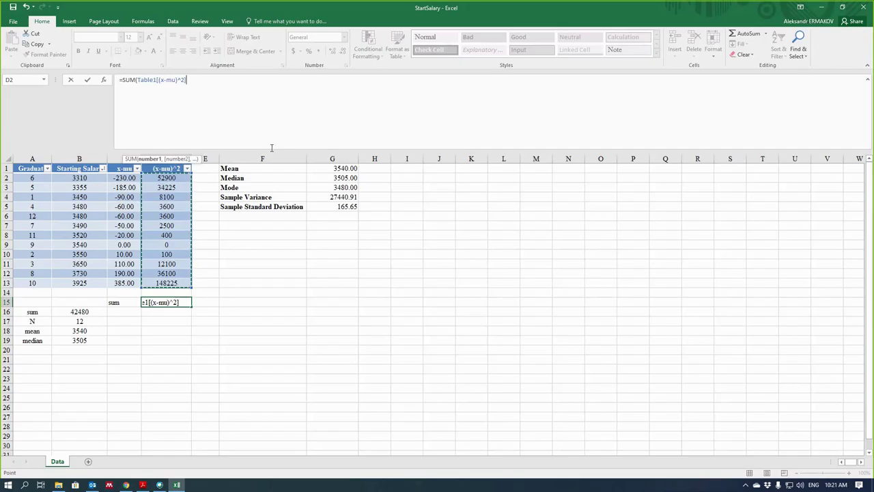
key(Return)
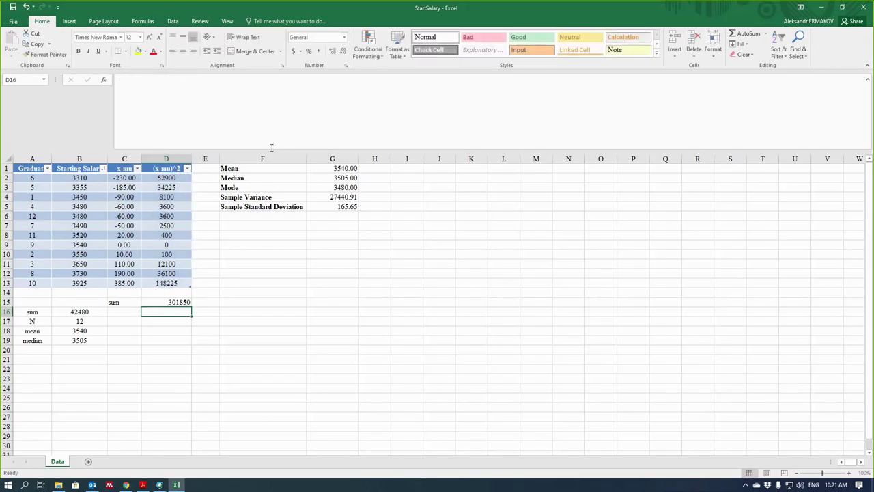
Step: Add a 'variance' label below and start a formula referencing the sum in D15
key(Left)
text(variance)
click(163, 308)
text(=)
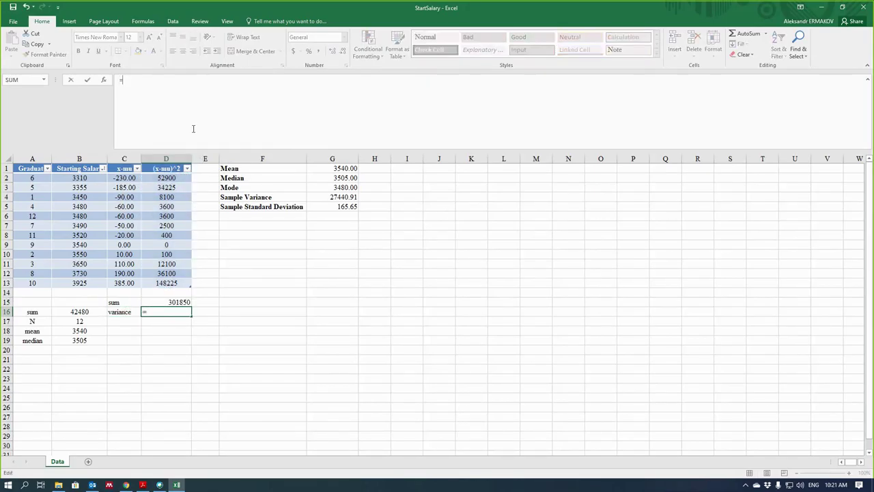
click(172, 301)
Step: Divide the sum of squares in D15 by the count N in B17
text(/1)
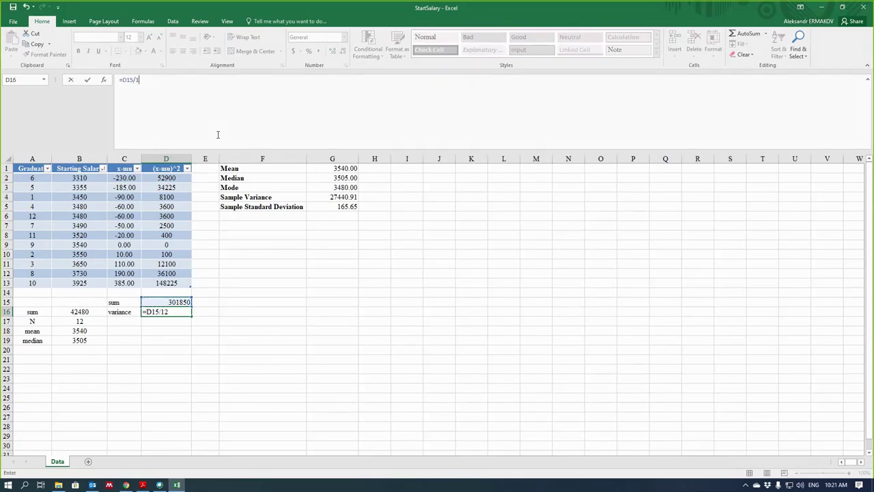
text(2)
key(BackSpace)
key(BackSpace)
click(82, 319)
key(Return)
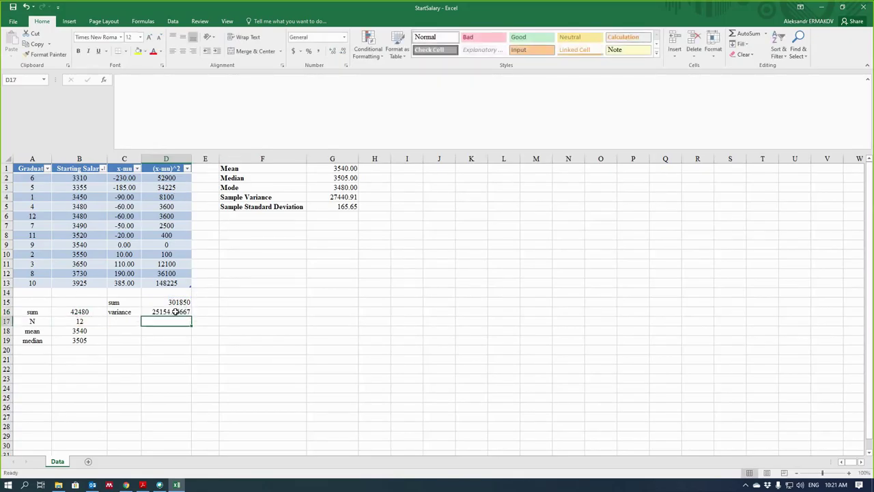
click(175, 311)
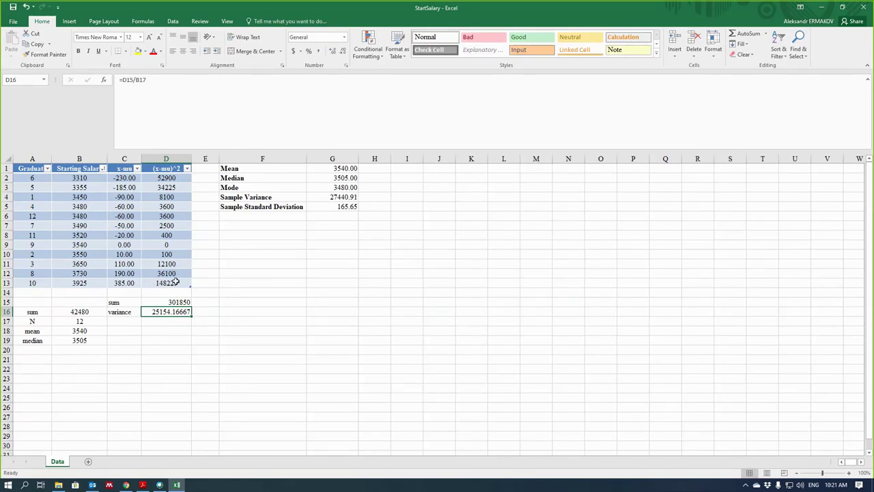
Step: Change the divisor to (B17-1), giving 27440.90909 to match the VAR.S sample variance
click(140, 80)
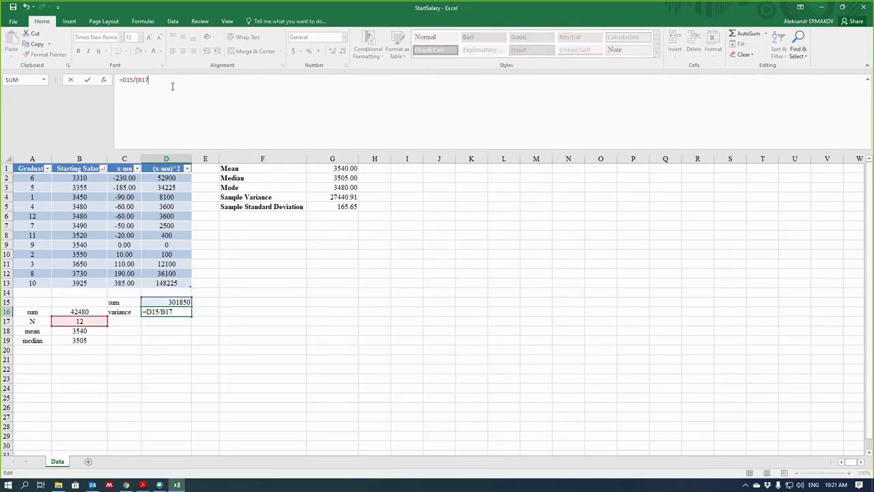
text((B17-1)
key(Return)
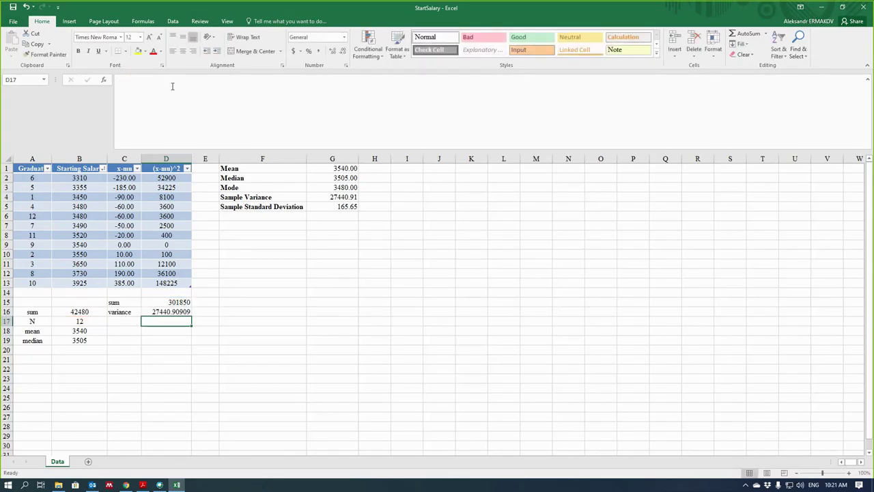
click(181, 310)
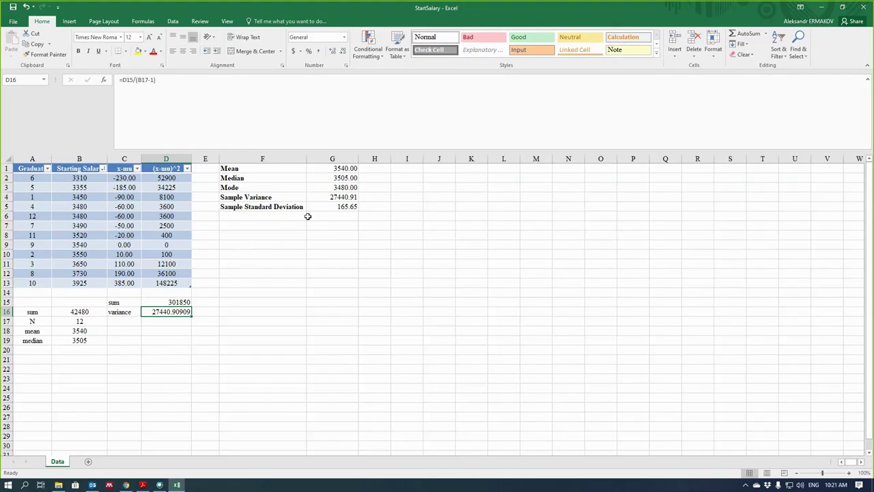
click(328, 197)
Step: Format D16 as Number with 2 decimal places so it reads 27440.91, like G4
right_click(159, 311)
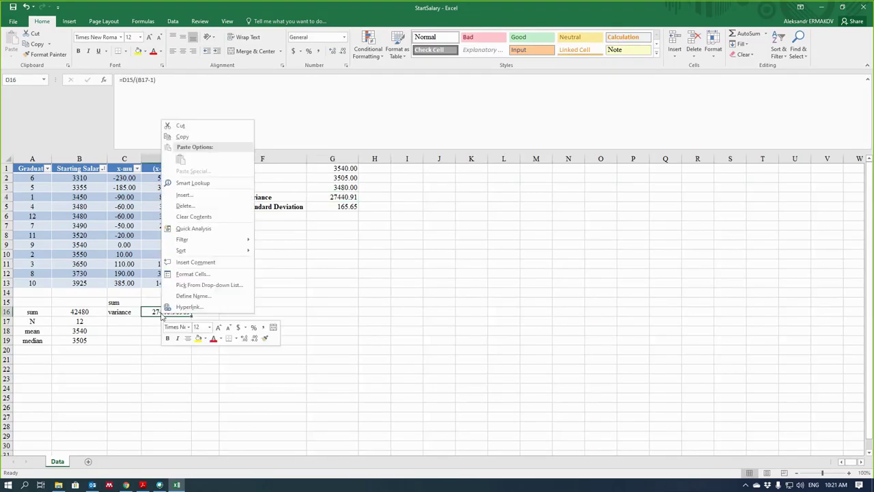
mouse_move(195, 257)
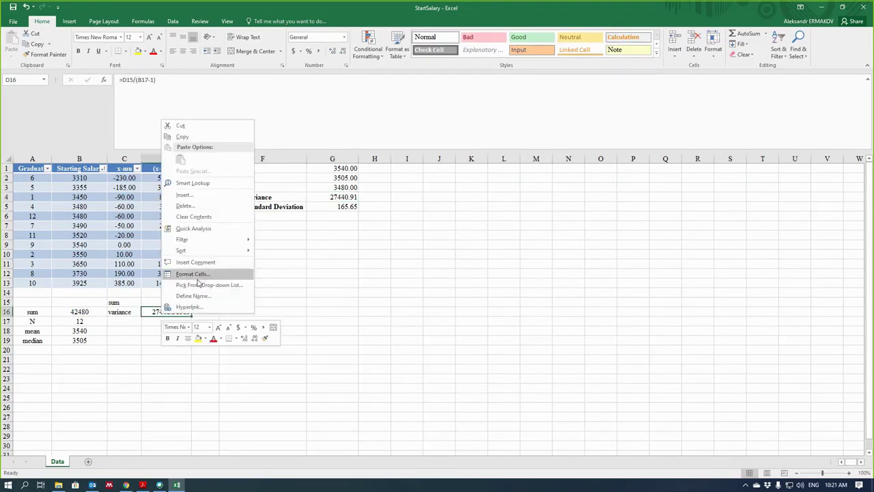
click(198, 275)
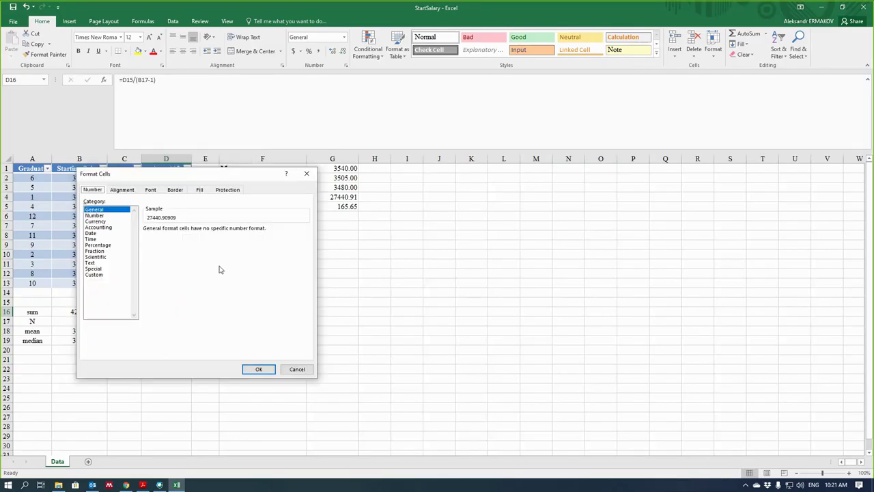
click(116, 216)
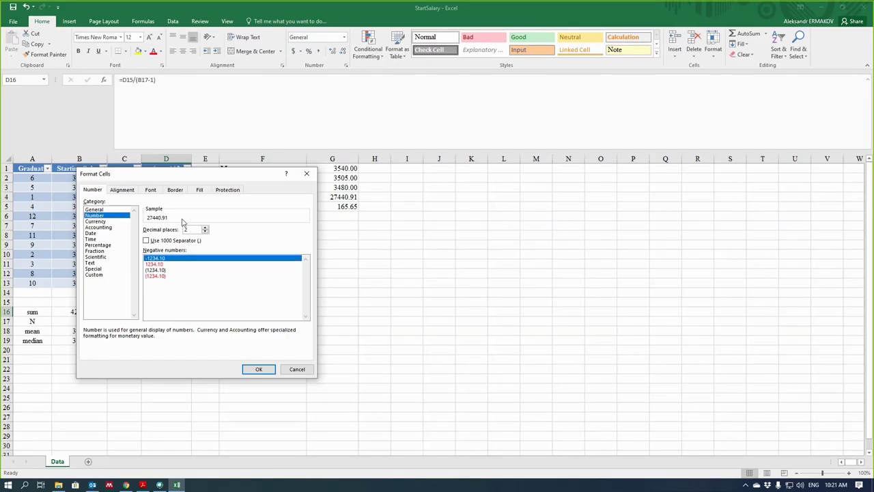
key(Escape)
right_click(170, 313)
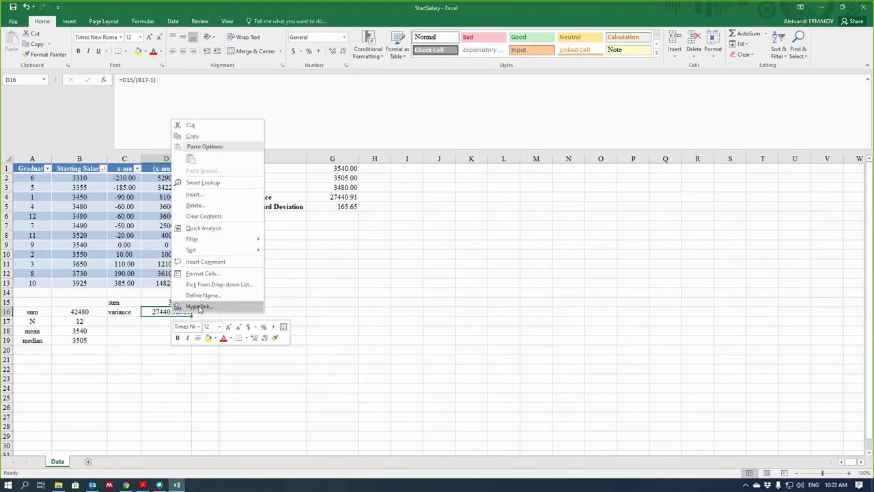
click(211, 274)
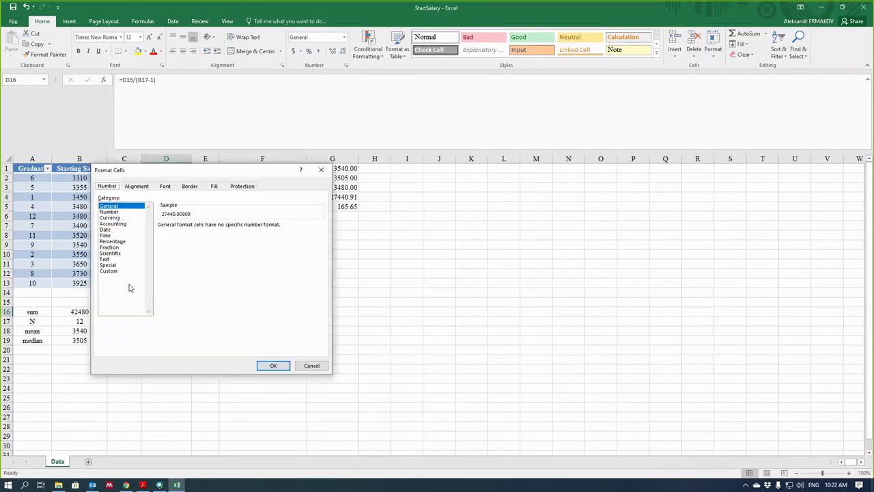
click(110, 213)
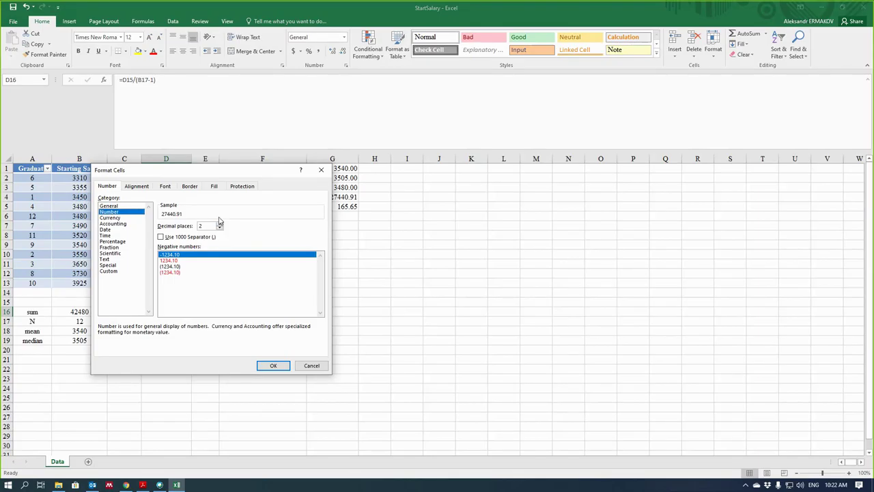
click(274, 365)
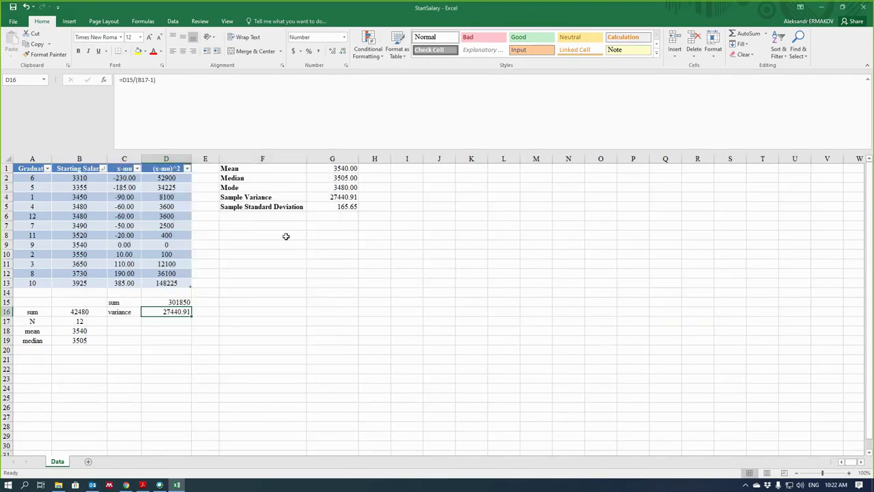
click(337, 198)
right_click(337, 199)
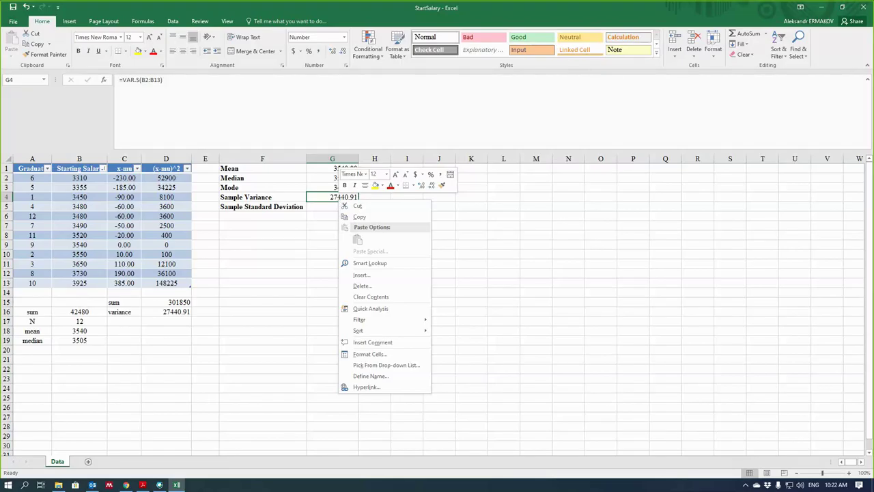
key(Escape)
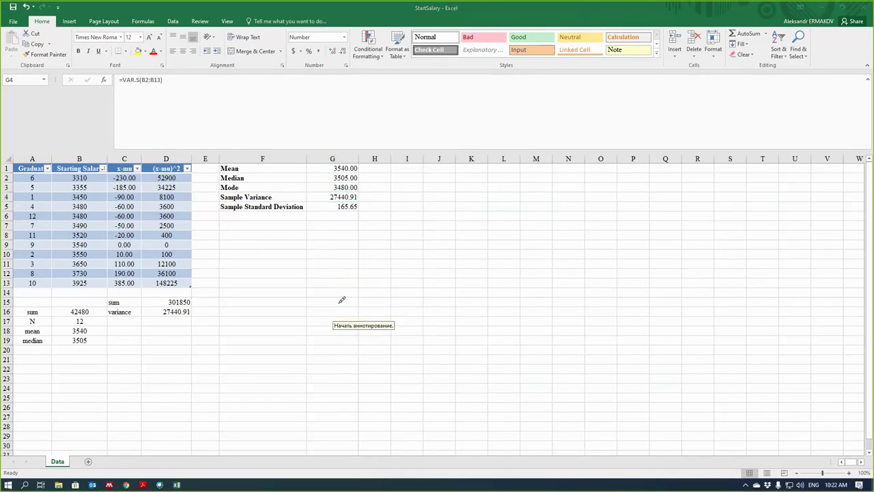
Step: Handwrite the sample variance formula, var = Σ(xi-μ)²/(N-1), beside the results with the pen
mouse_move(329, 286)
mouse_down()
mouse_move(353, 285)
mouse_move(380, 309)
mouse_move(374, 317)
mouse_move(383, 277)
mouse_move(403, 286)
mouse_move(414, 271)
mouse_move(446, 281)
mouse_move(452, 260)
mouse_up()
mouse_move(503, 200)
mouse_down()
mouse_move(469, 212)
mouse_move(520, 220)
mouse_up()
drag(471, 244, 514, 241)
drag(558, 198, 565, 234)
drag(581, 205, 606, 229)
mouse_move(607, 205)
mouse_down()
mouse_move(583, 231)
mouse_move(654, 212)
mouse_up()
mouse_move(672, 240)
mouse_down()
mouse_move(687, 198)
mouse_move(717, 190)
mouse_move(726, 212)
mouse_up()
drag(741, 179, 744, 191)
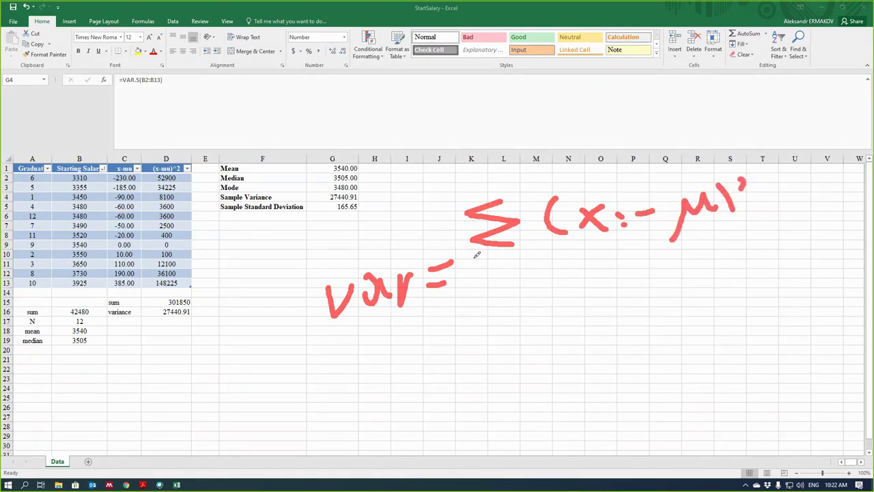
drag(489, 259, 782, 243)
mouse_move(575, 298)
mouse_down()
mouse_move(607, 292)
mouse_move(638, 265)
mouse_move(672, 277)
mouse_up()
mouse_move(693, 267)
mouse_down()
mouse_move(683, 299)
mouse_move(697, 298)
mouse_up()
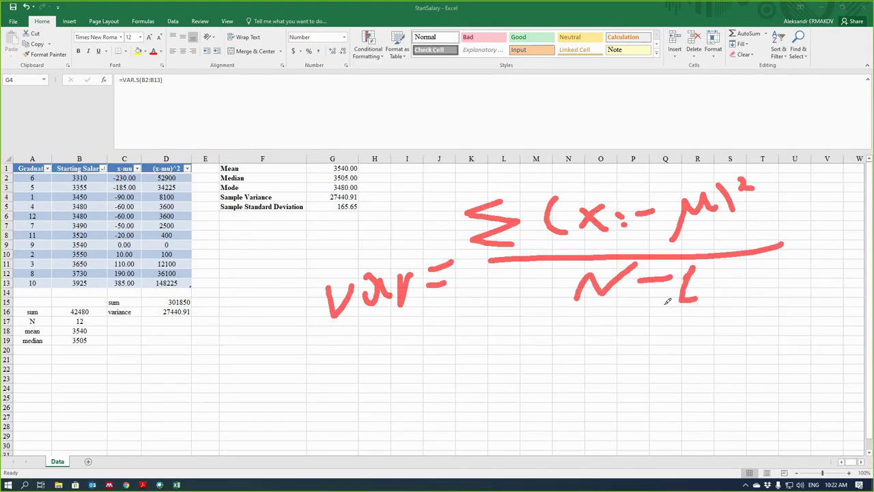
click(422, 297)
drag(422, 295, 425, 315)
Step: Clear the ink and close the StartSalary workbook, answering the save prompt
key(Escape)
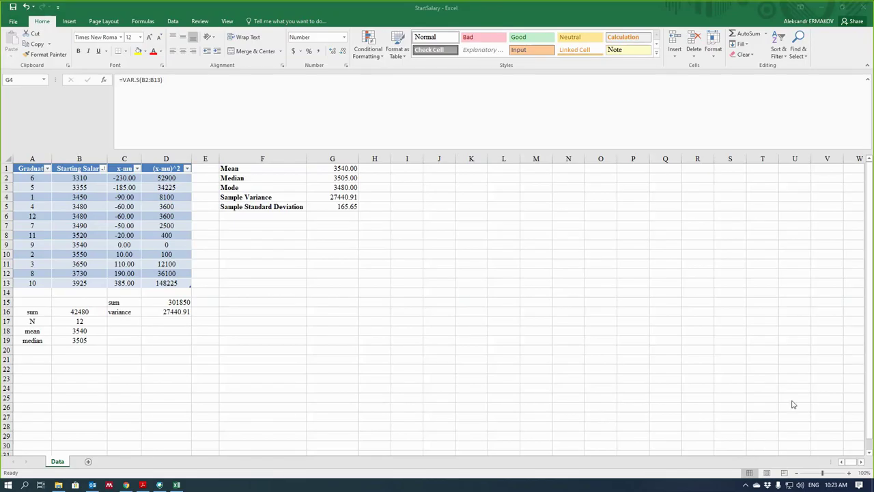
key(alt+F4)
click(435, 259)
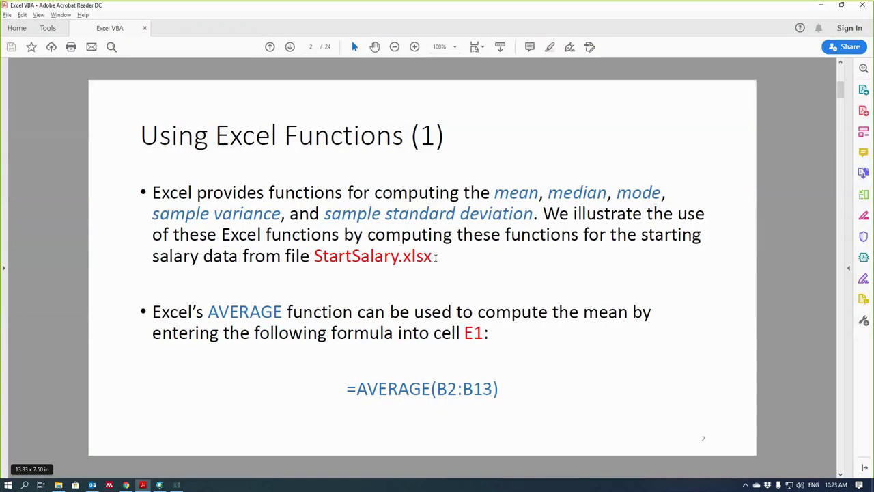
Step: Open the Stereo workbook from TD7-DataFiles and minimize the folder window
click(60, 440)
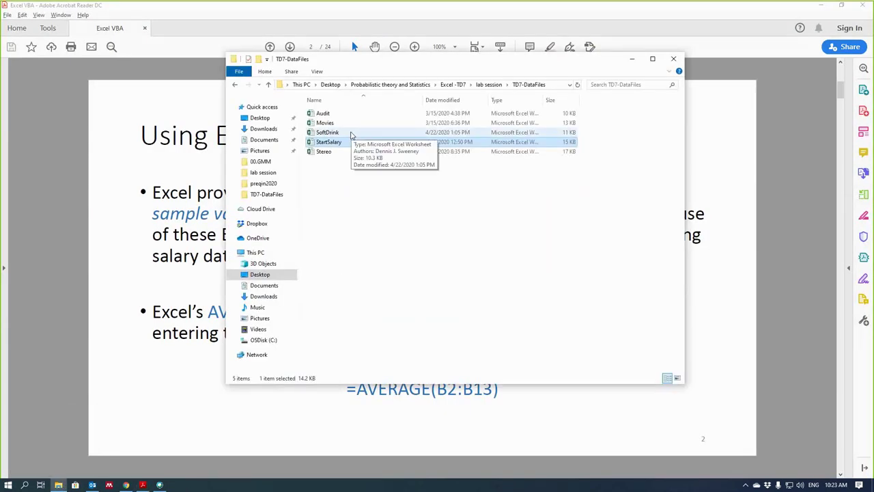
double_click(331, 151)
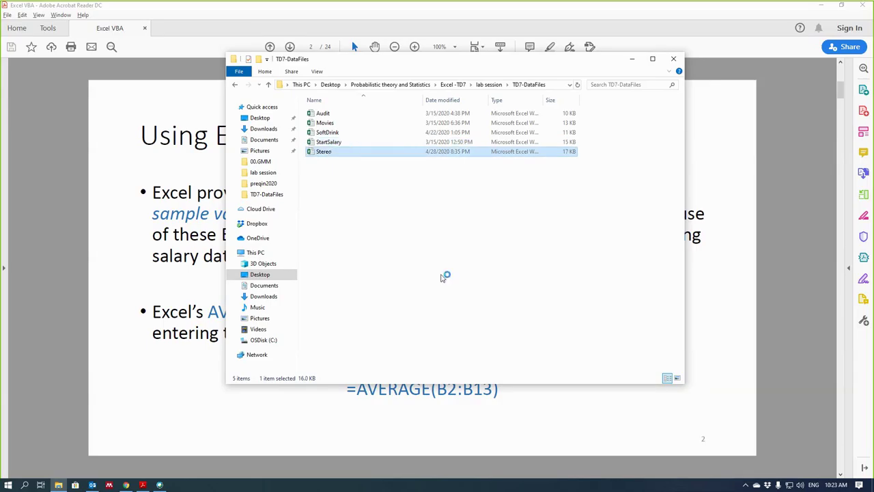
click(631, 60)
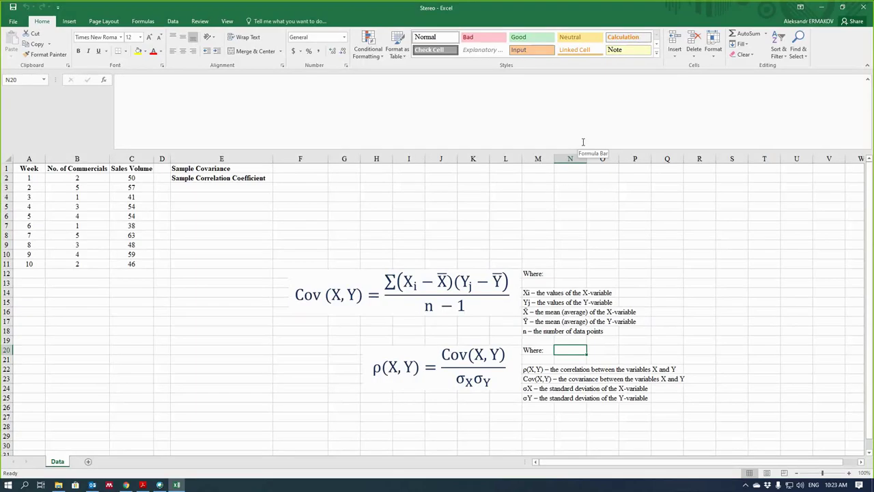
Step: Begin =COVARIANCE.S( in F1 beside Sample Covariance using the =Cov autocomplete list
click(375, 276)
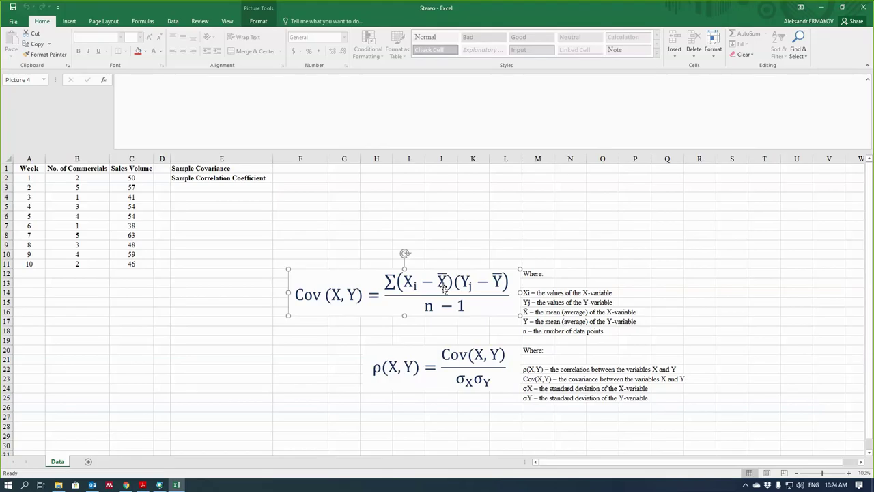
click(279, 166)
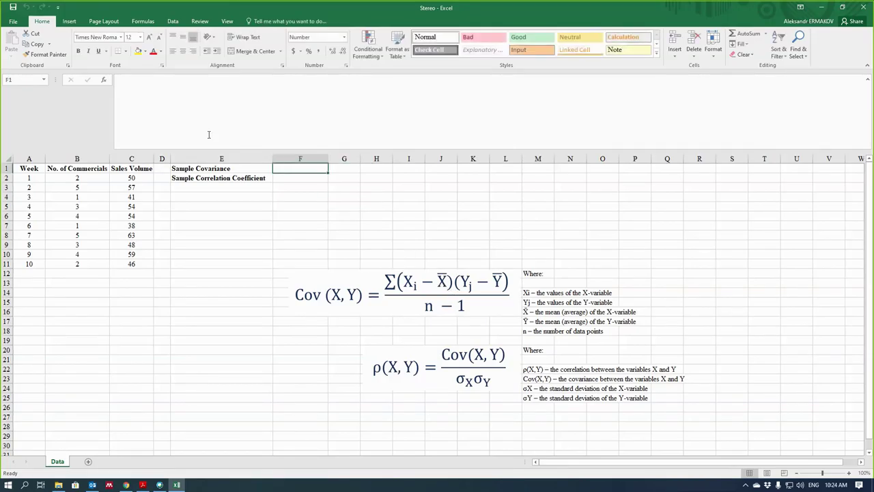
text(=)
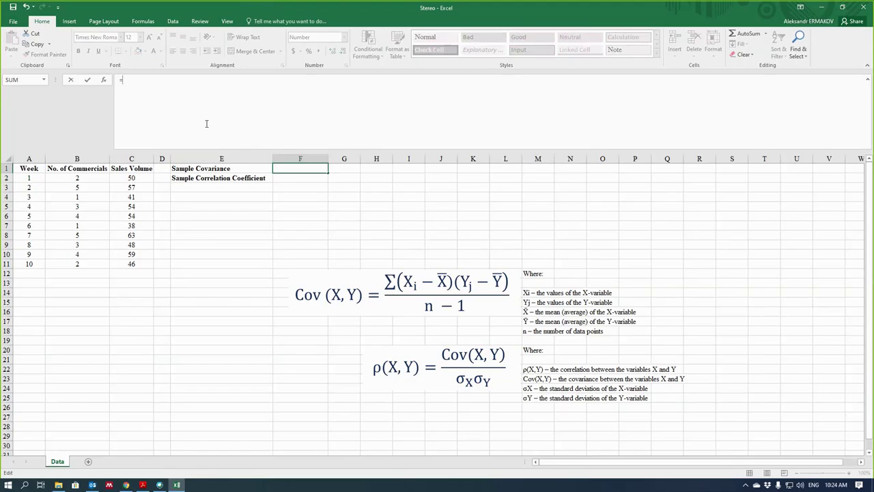
text(C)
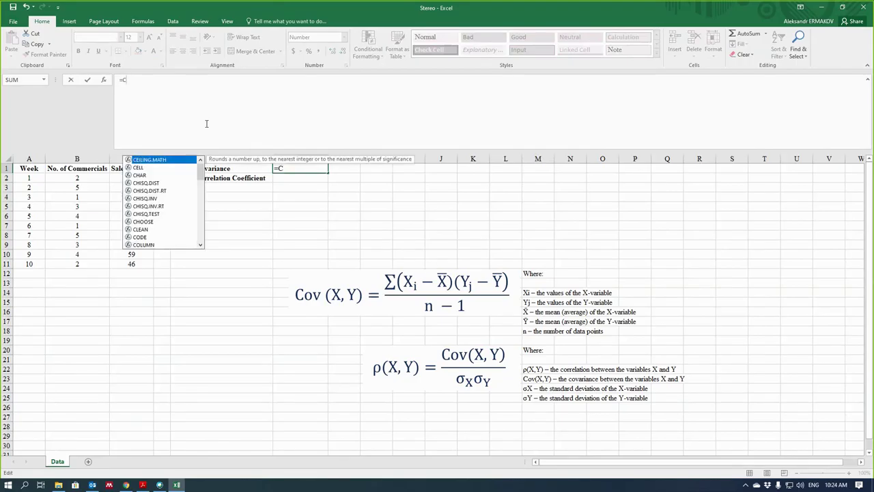
text(ov)
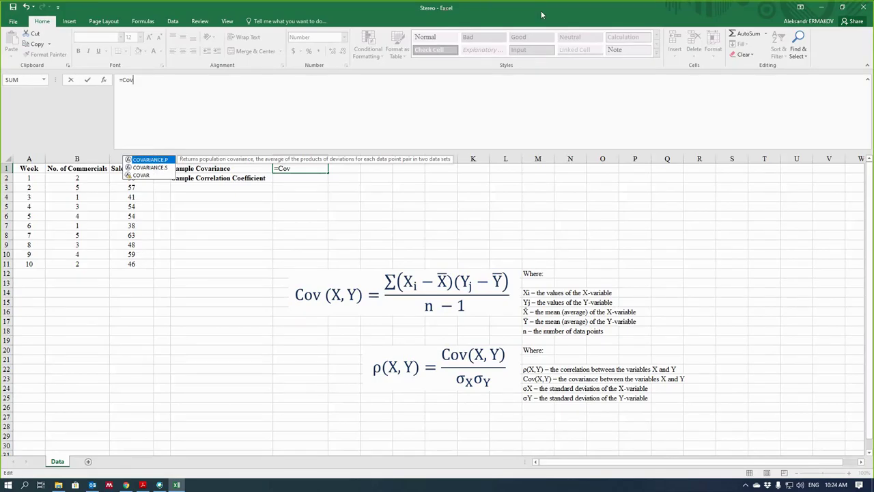
click(165, 168)
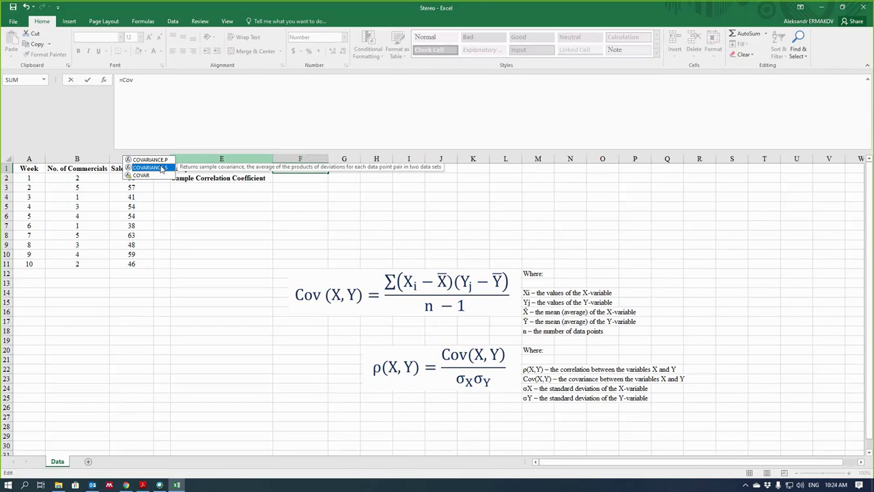
double_click(160, 167)
Step: Review the COVARIANCE.S(array1,array2) help article's syntax and example, then close it
click(143, 158)
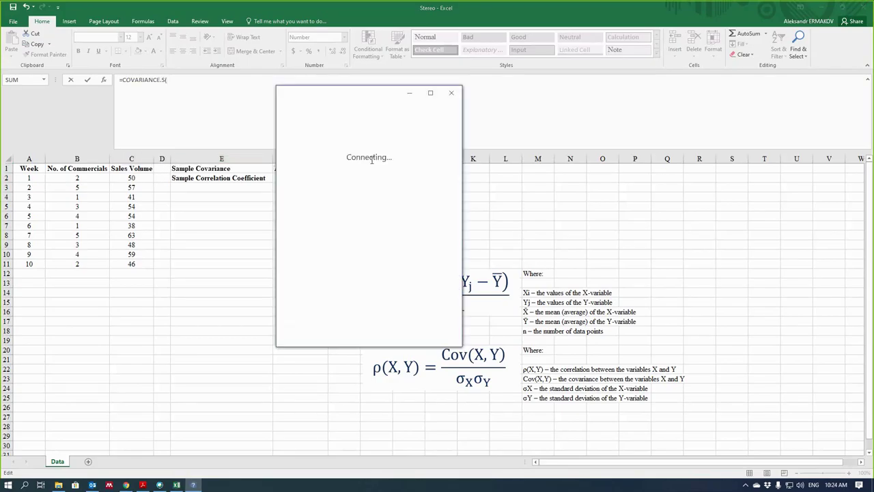
scroll(368, 181, down, 10)
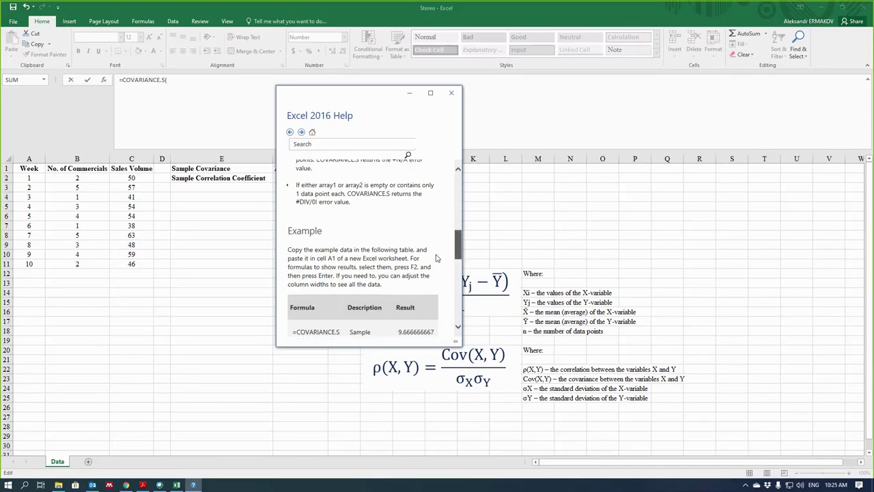
scroll(436, 229, up, 5)
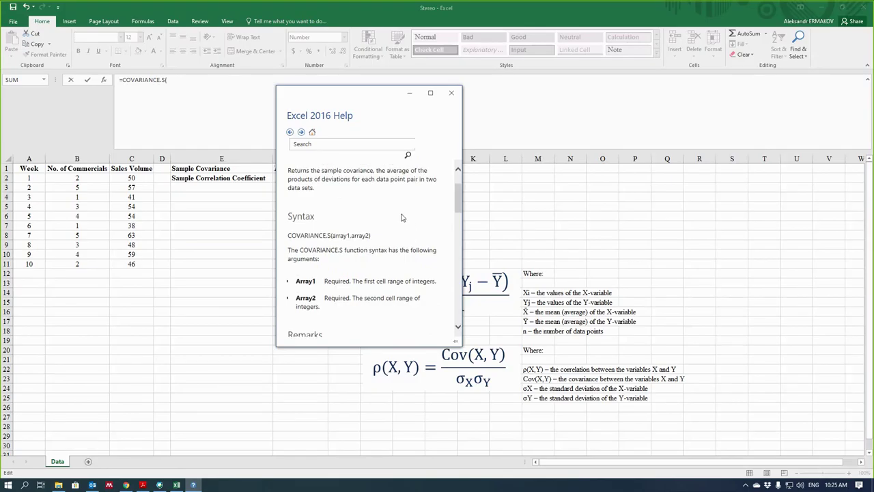
click(452, 92)
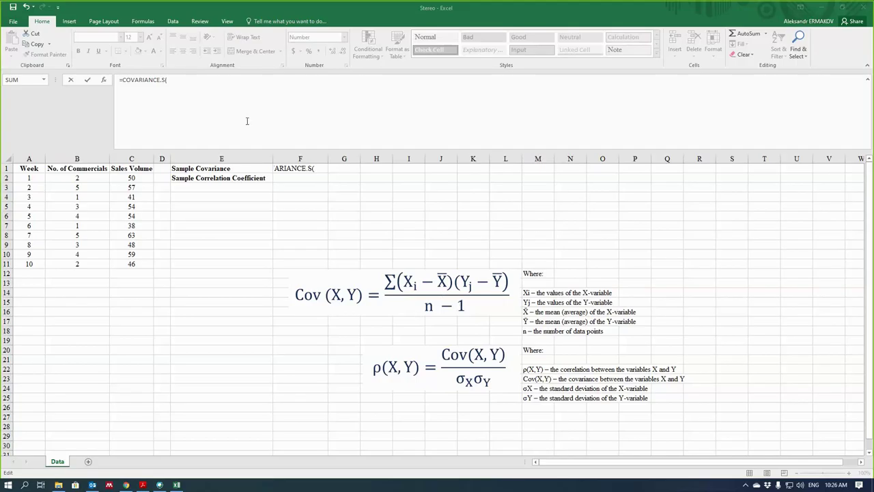
Step: Complete =COVARIANCE.S(B2:B11,C2:C11) in F1, returning 11.0
click(189, 84)
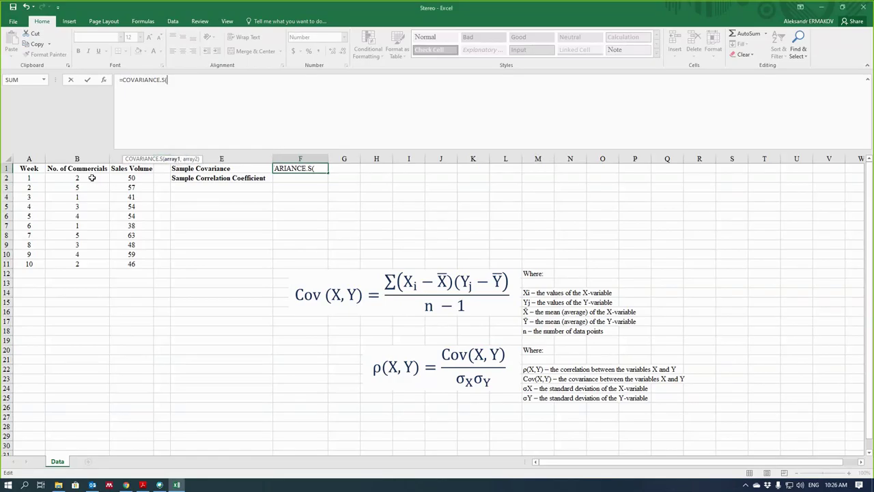
drag(91, 177, 87, 265)
text(,)
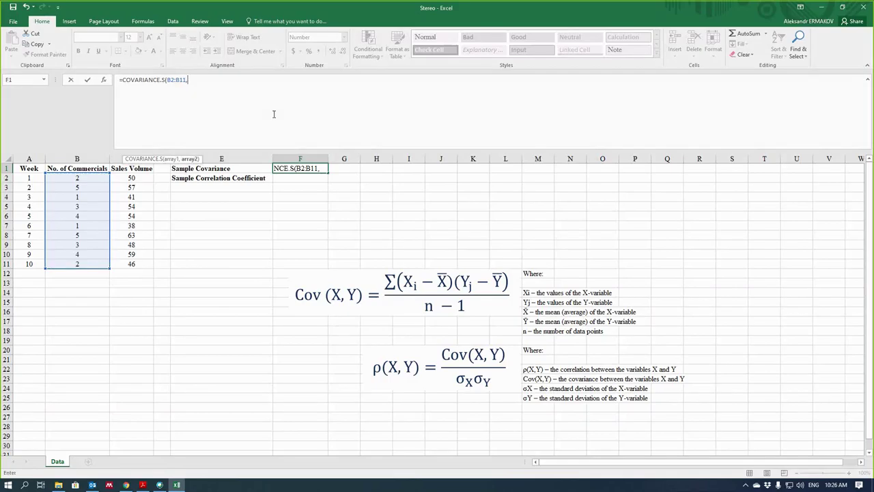
drag(127, 179, 127, 264)
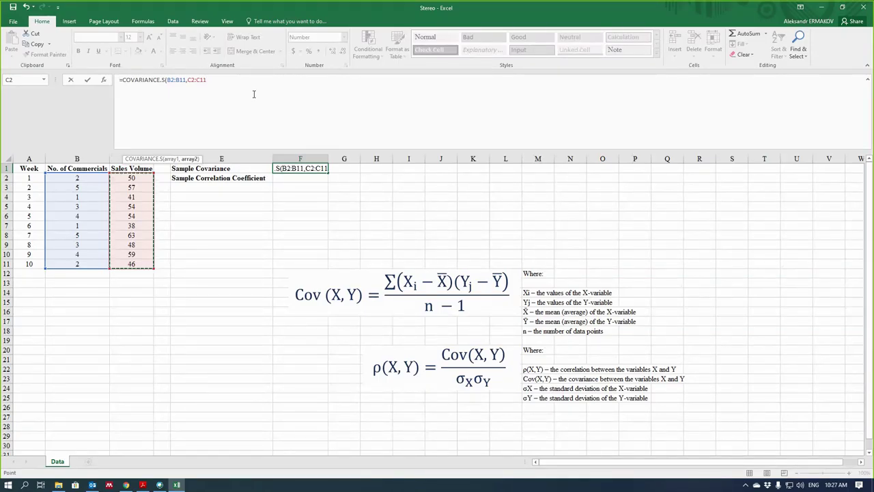
text())
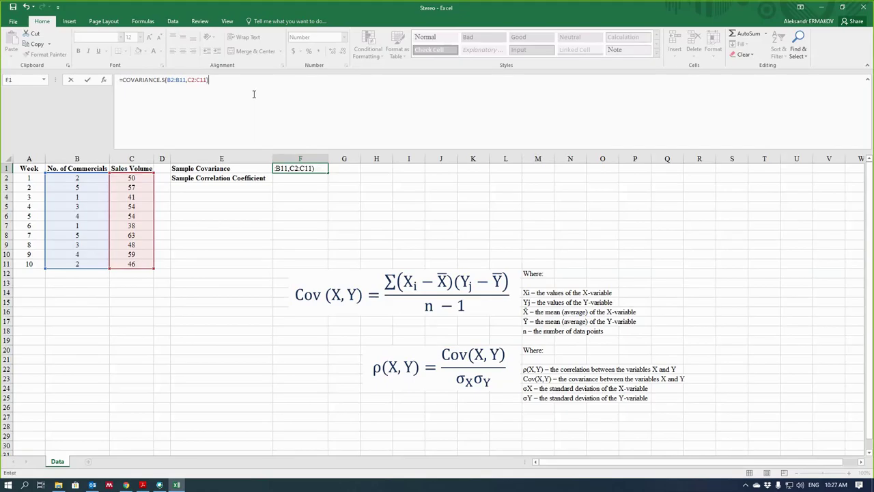
key(Return)
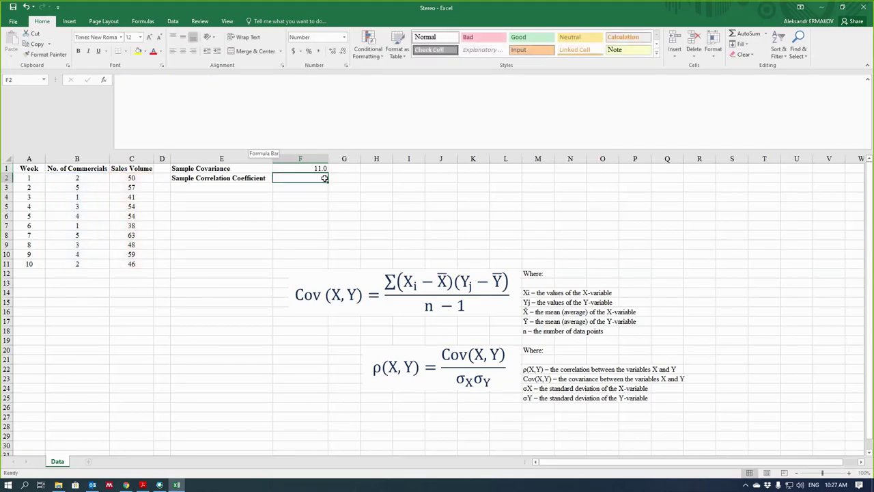
click(323, 170)
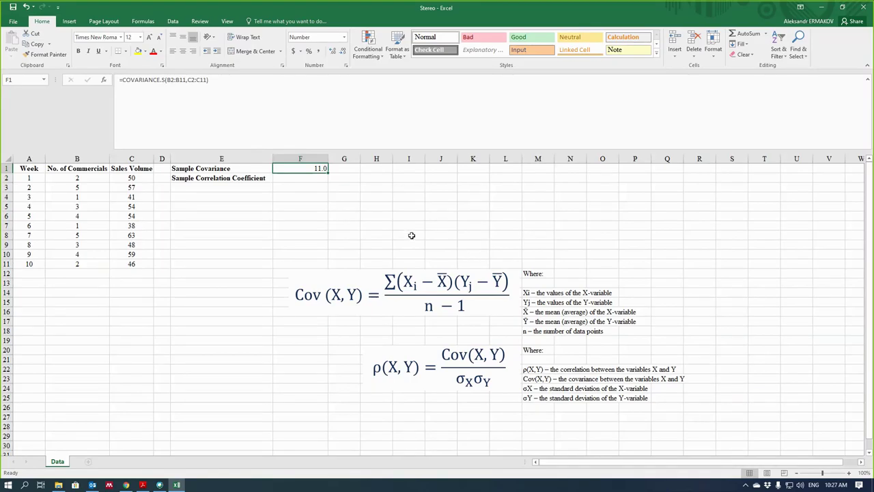
click(354, 209)
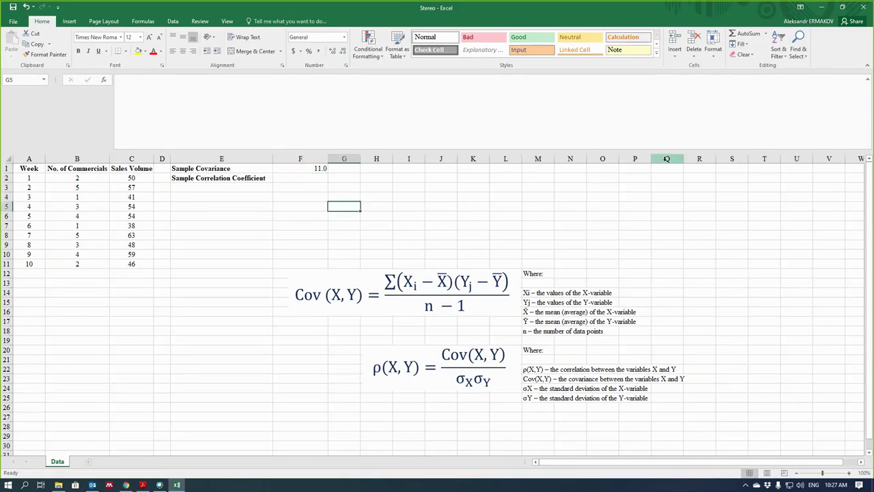
click(310, 168)
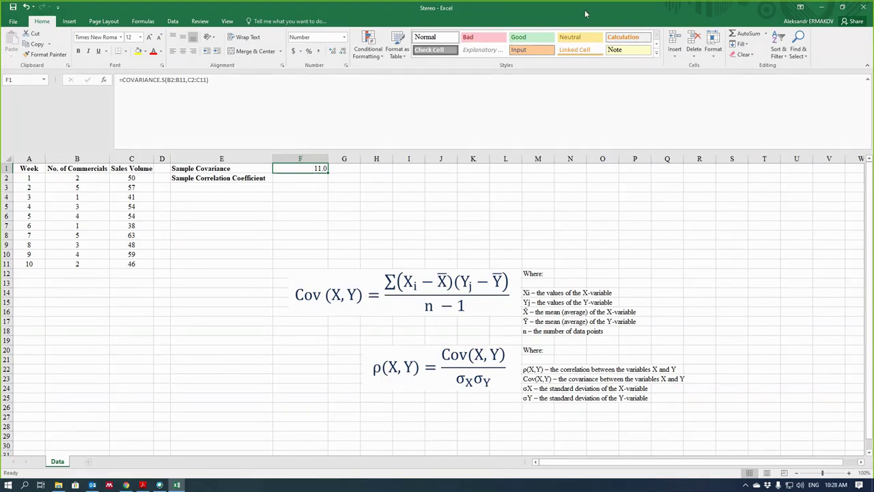
key(ctrl+2)
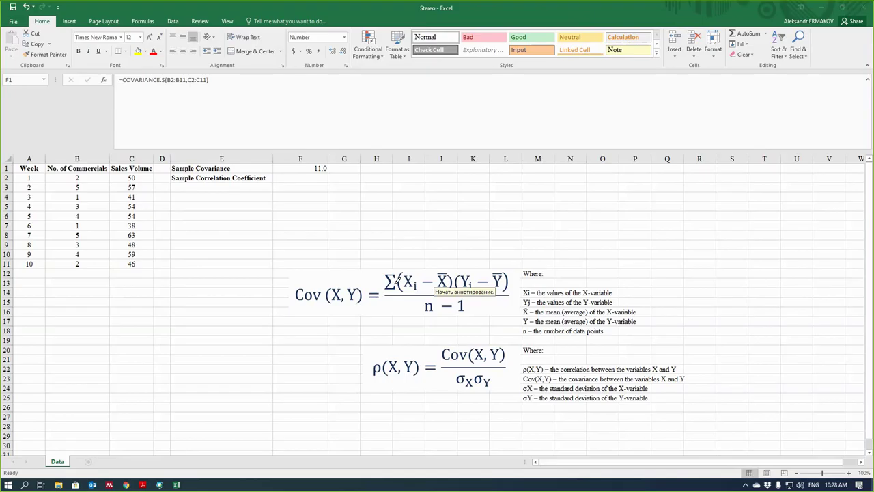
mouse_move(396, 277)
mouse_down()
mouse_move(451, 273)
mouse_move(398, 267)
mouse_move(408, 273)
mouse_up()
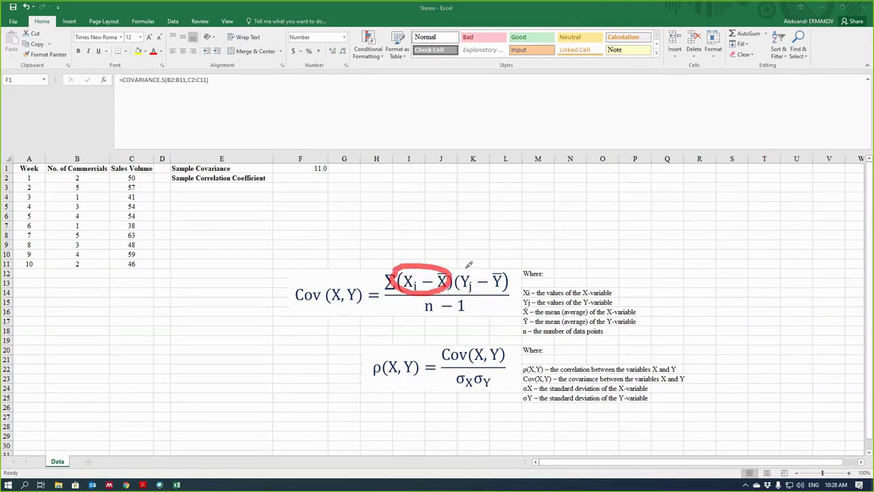
click(354, 208)
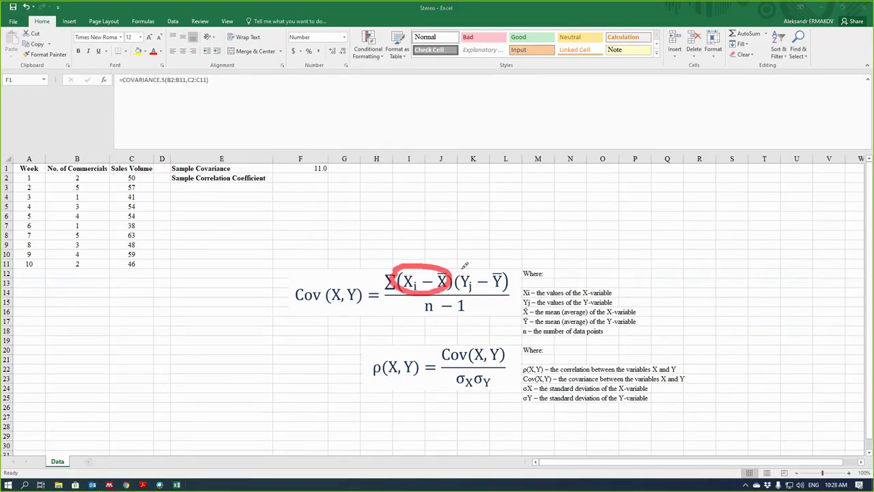
drag(464, 264, 462, 267)
key(Escape)
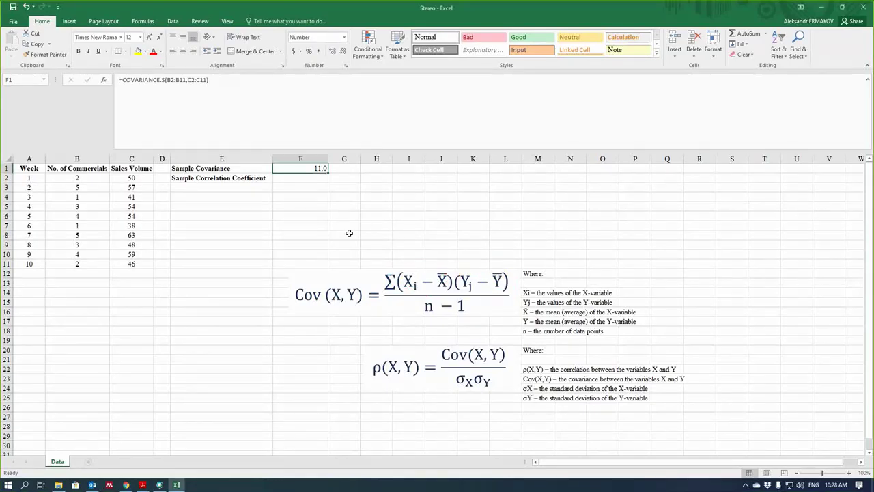
click(69, 292)
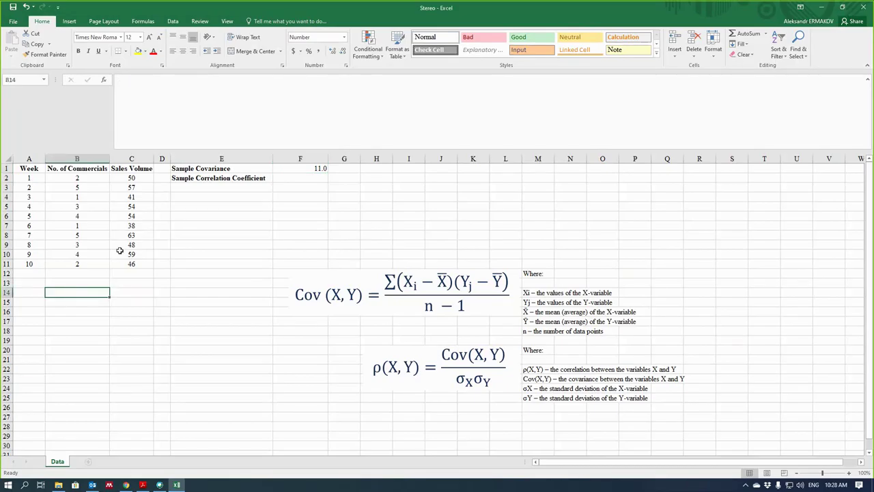
Step: Enter the label 'st.dev' in B13 and copy it into C13
click(153, 122)
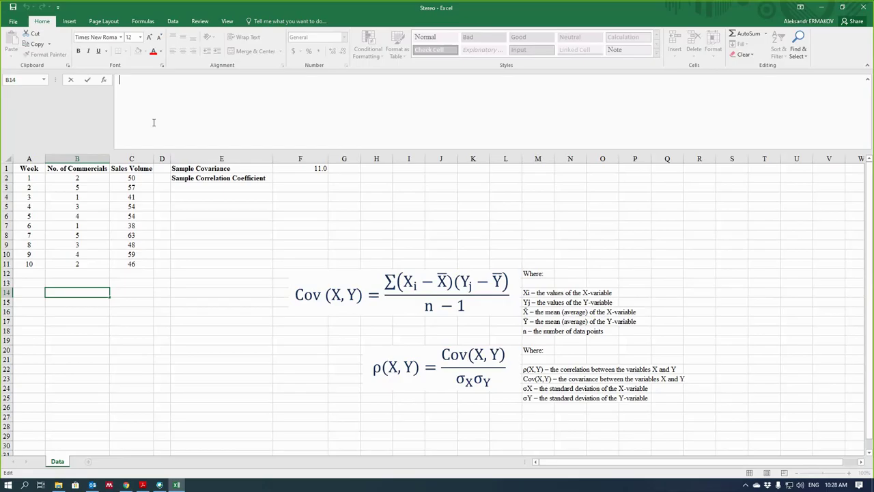
click(56, 283)
text(std)
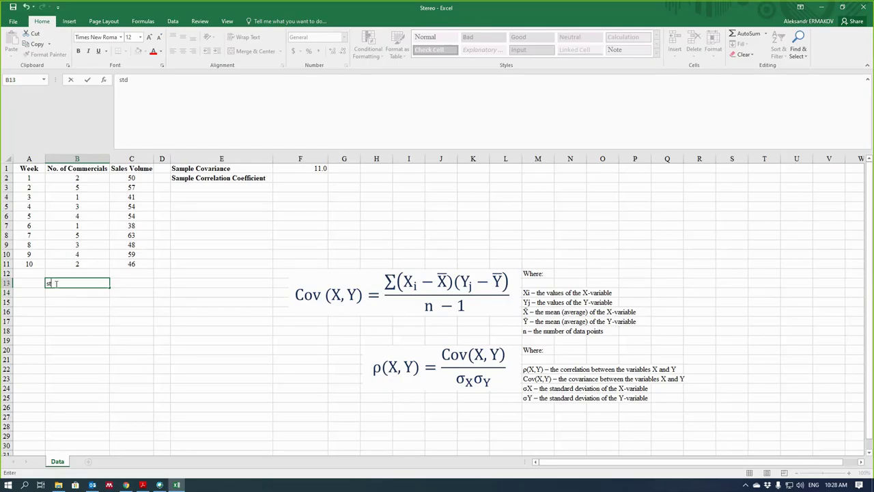
key(BackSpace)
text(.dev)
key(Return)
click(82, 285)
drag(109, 287, 134, 283)
click(87, 292)
Step: Enter =STDEV.S(B2:B11) in B14 and fill it to C14, giving 1.490711985 and 7.930251502
click(149, 139)
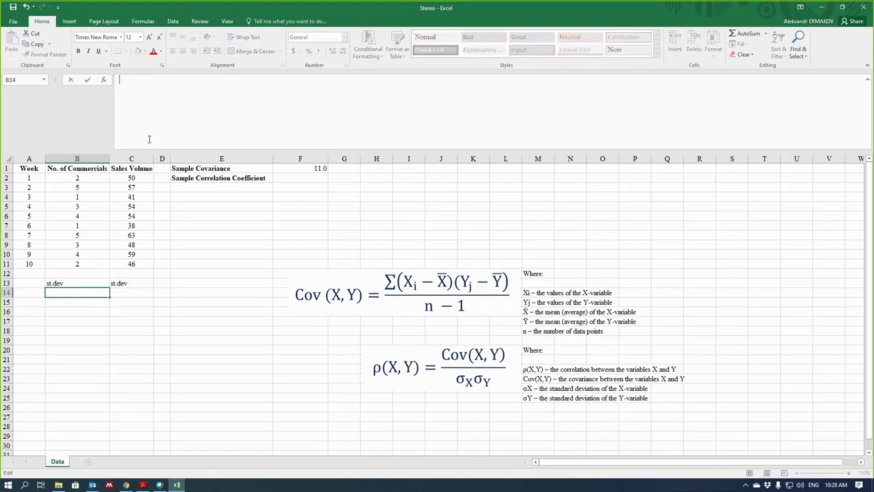
text(=st)
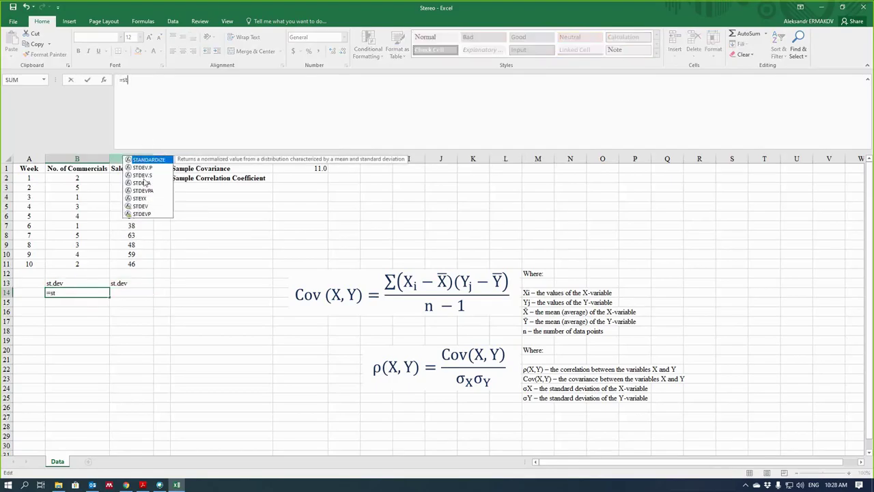
double_click(143, 174)
click(97, 179)
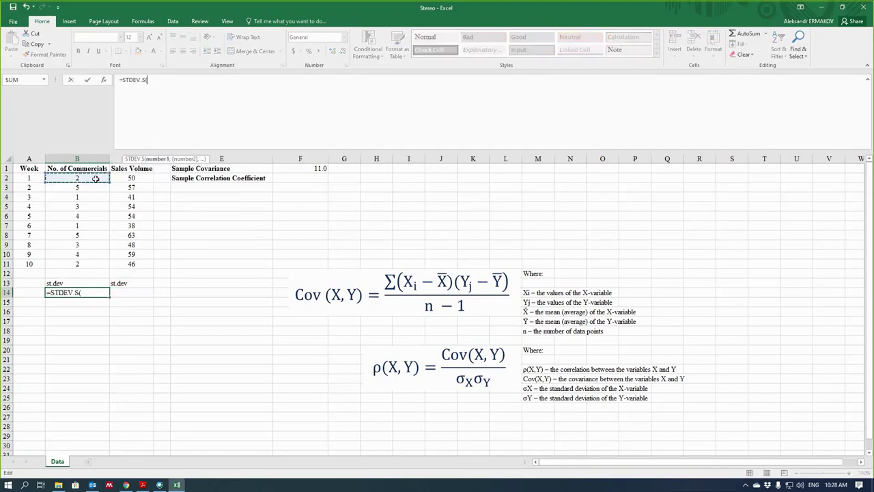
drag(97, 178, 90, 259)
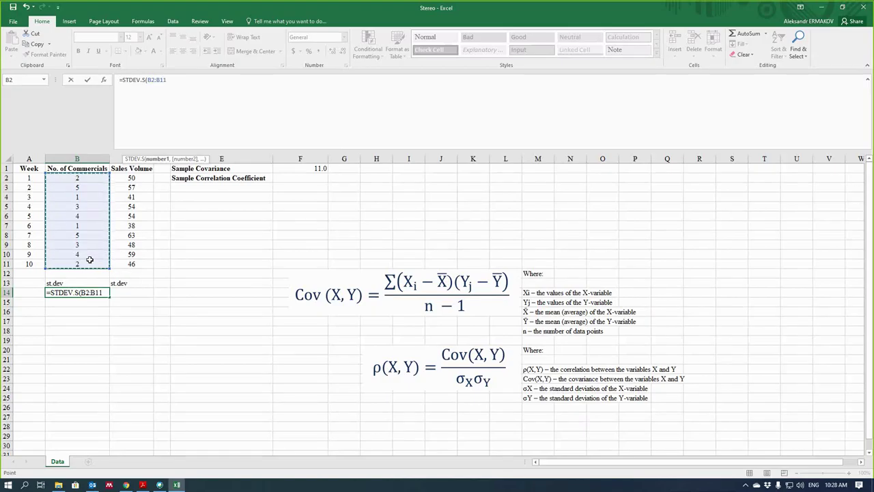
key(Return)
click(115, 291)
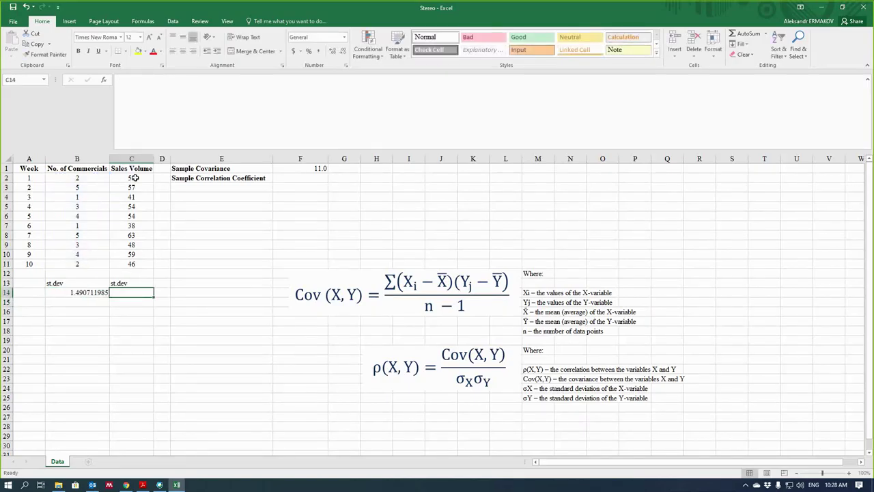
text(=)
key(Escape)
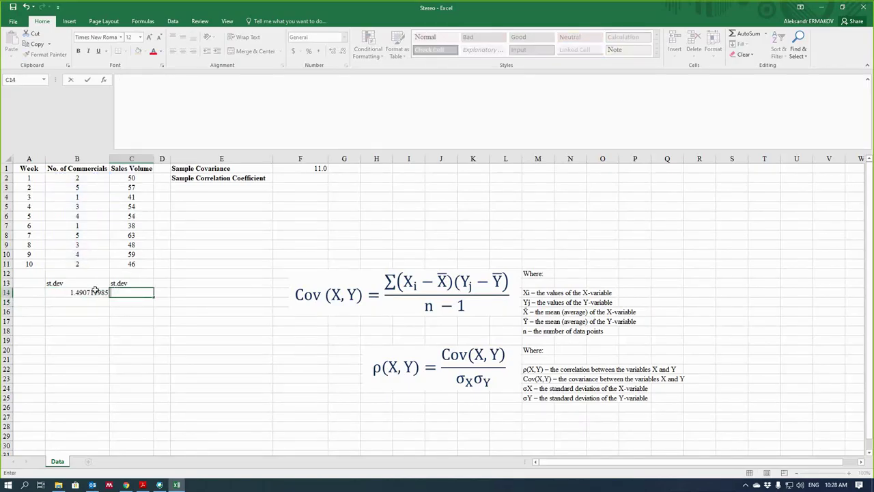
click(96, 293)
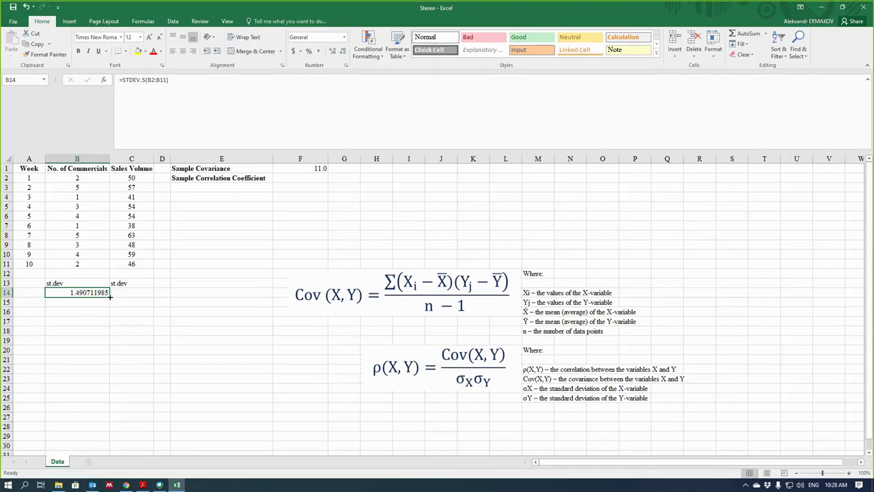
drag(109, 295, 138, 295)
click(141, 300)
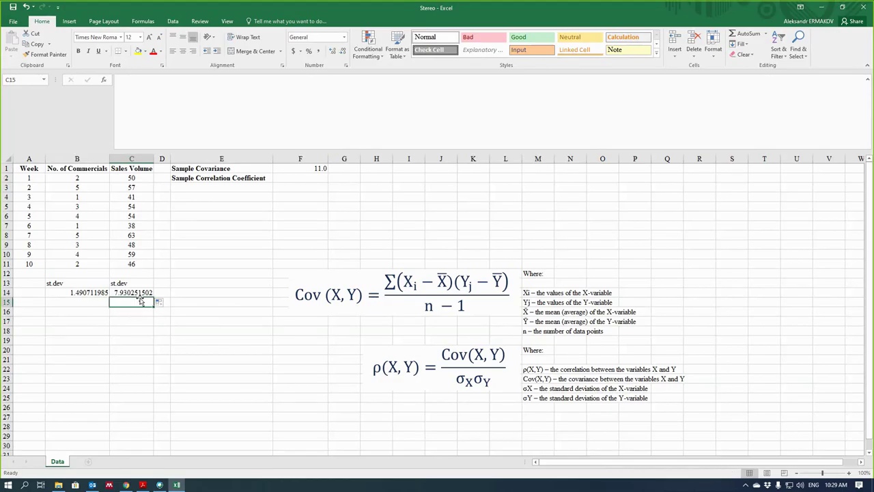
click(308, 178)
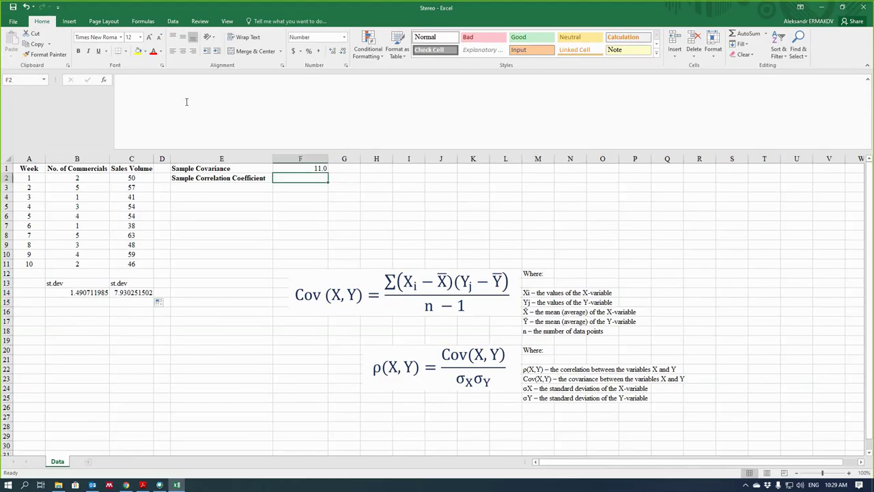
Step: Compute the correlation manually in G2 as F1 divided by B14 times C14
click(344, 177)
click(246, 104)
text(=)
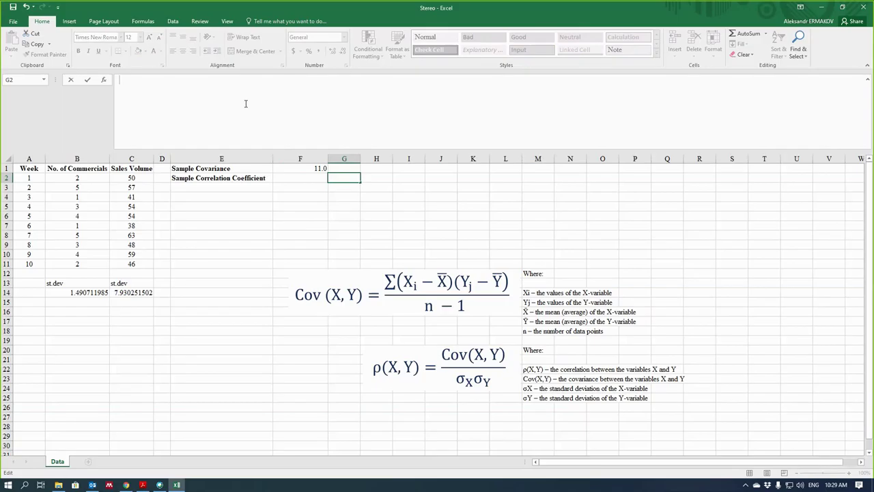
click(319, 170)
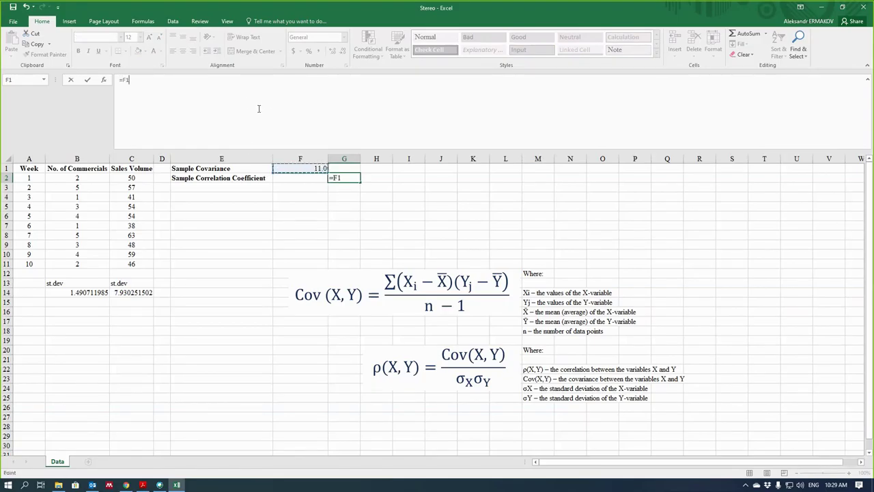
text(/()
click(89, 292)
text(*)
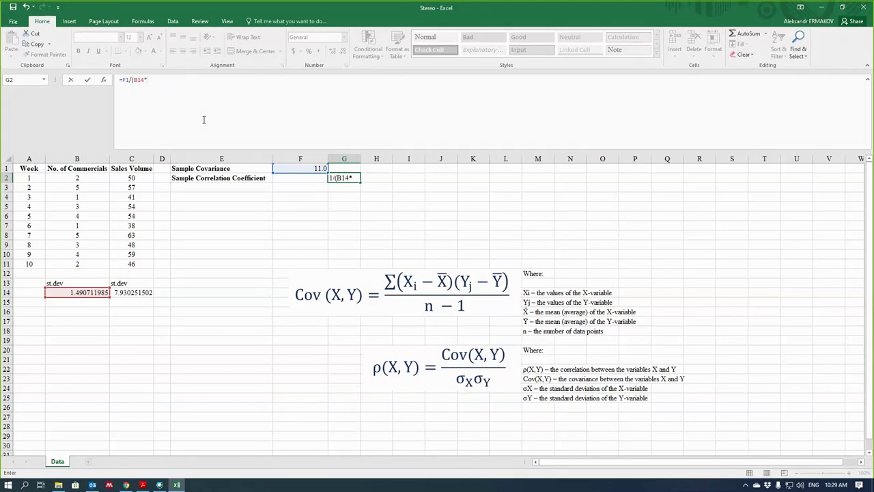
click(132, 292)
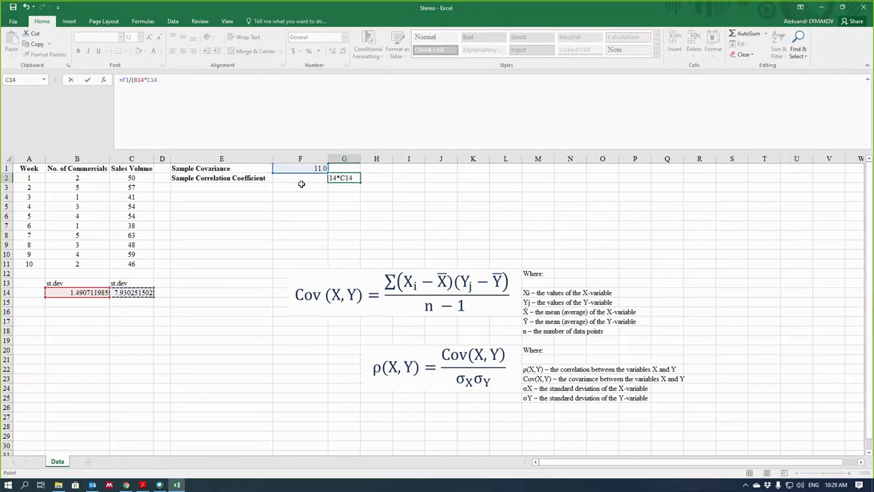
key(Return)
Step: Enter =CORREL(B2:B11,C2:C11) in F2, returning 0.930491
click(301, 179)
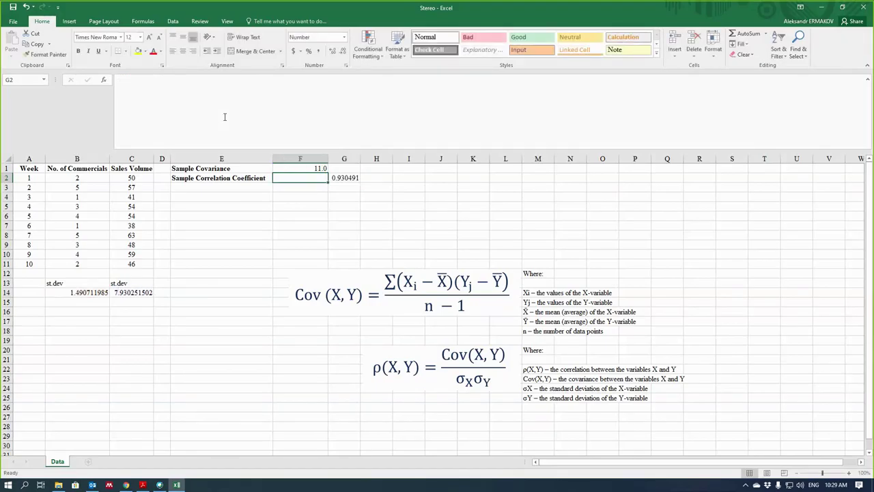
text(=)
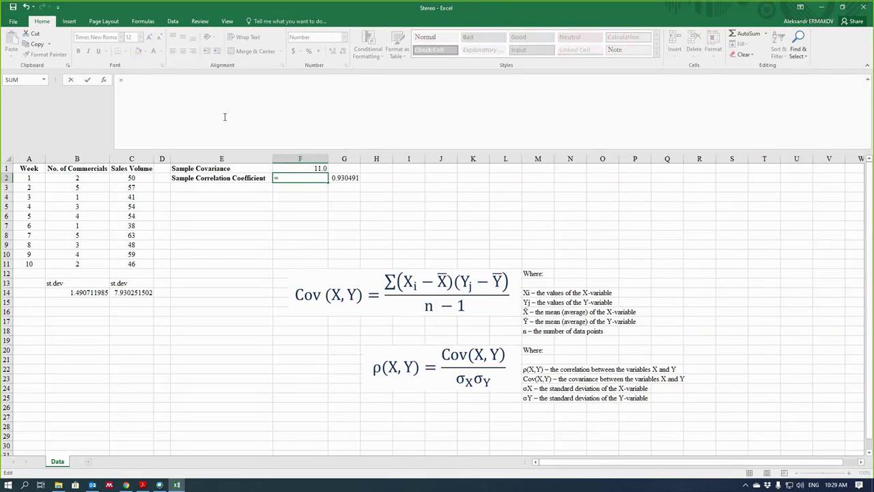
text(Cor)
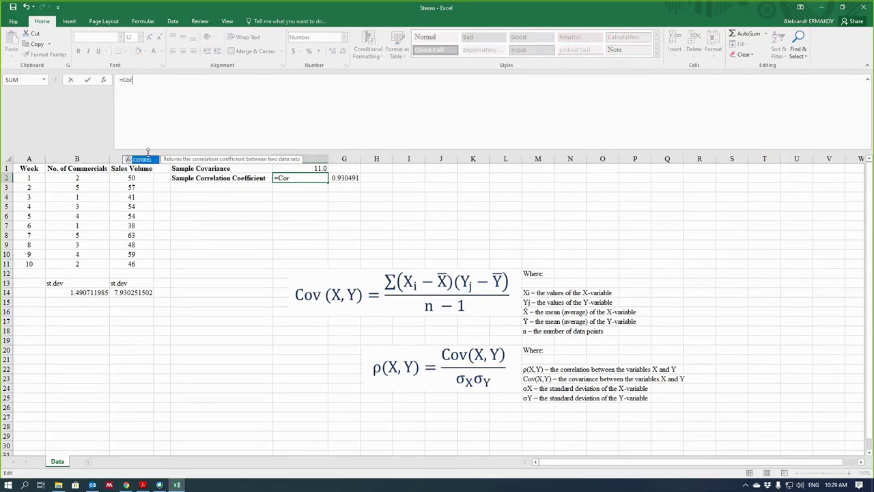
double_click(147, 161)
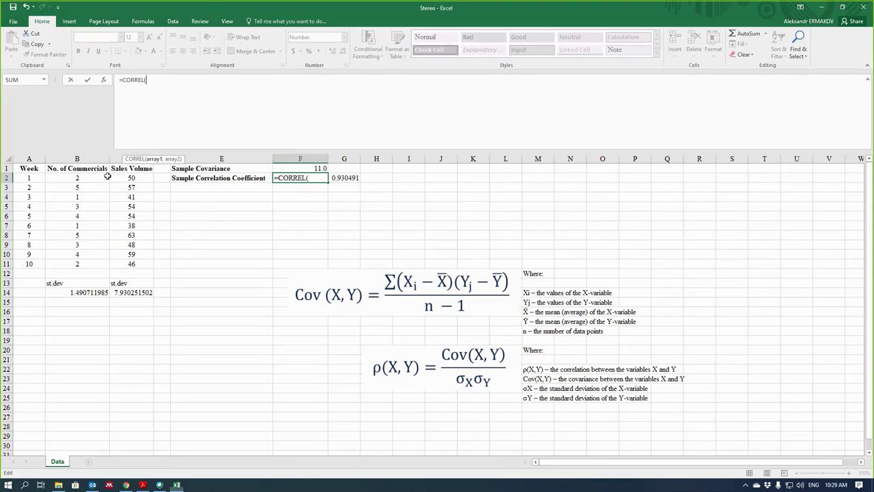
drag(107, 176, 109, 265)
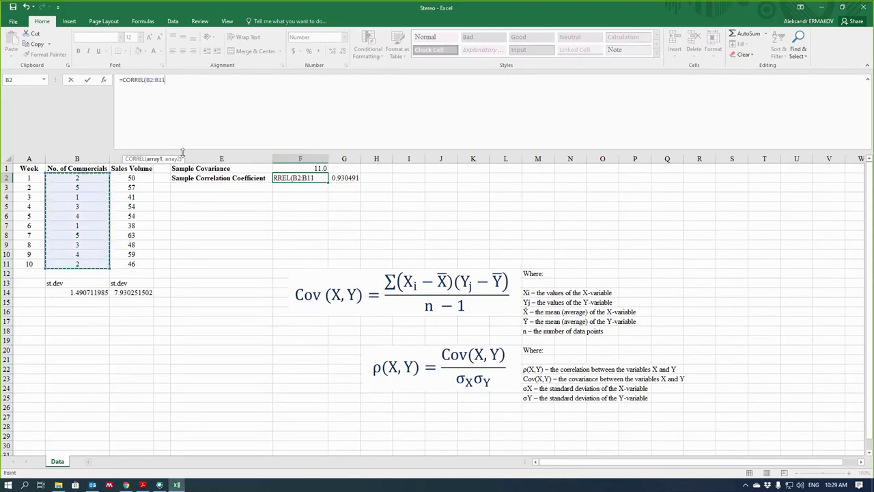
drag(131, 176, 131, 266)
text())
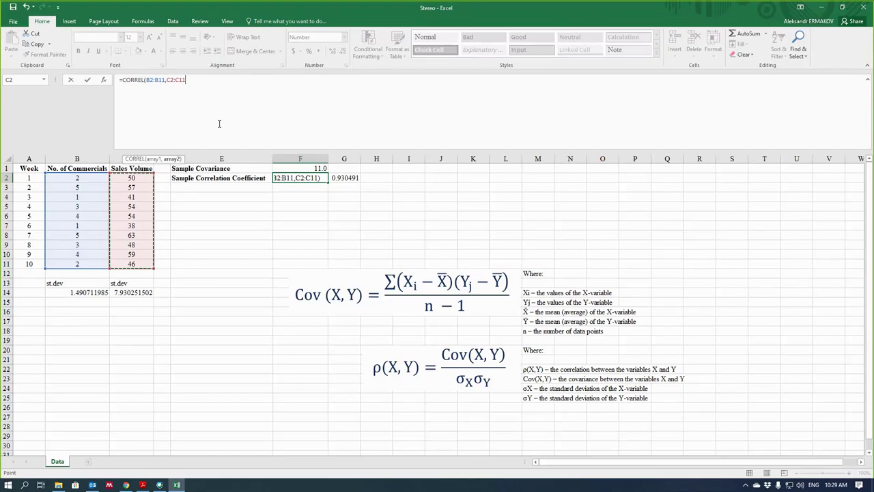
key(Return)
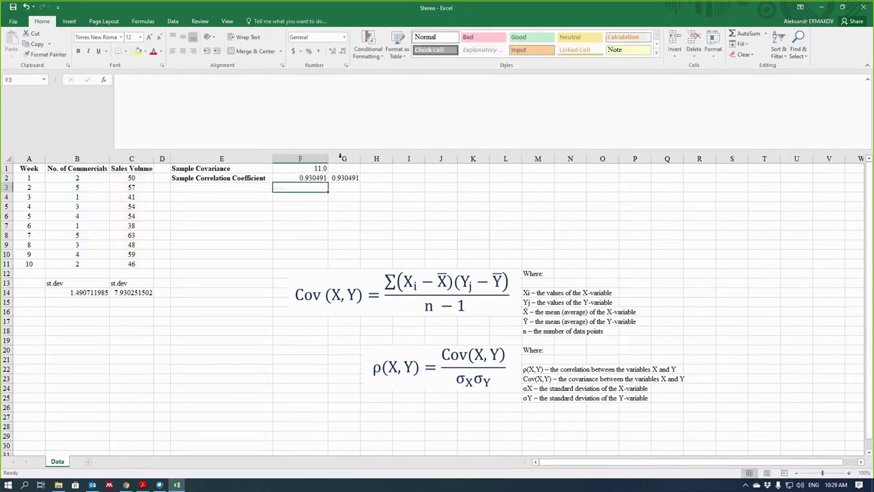
click(321, 178)
click(348, 177)
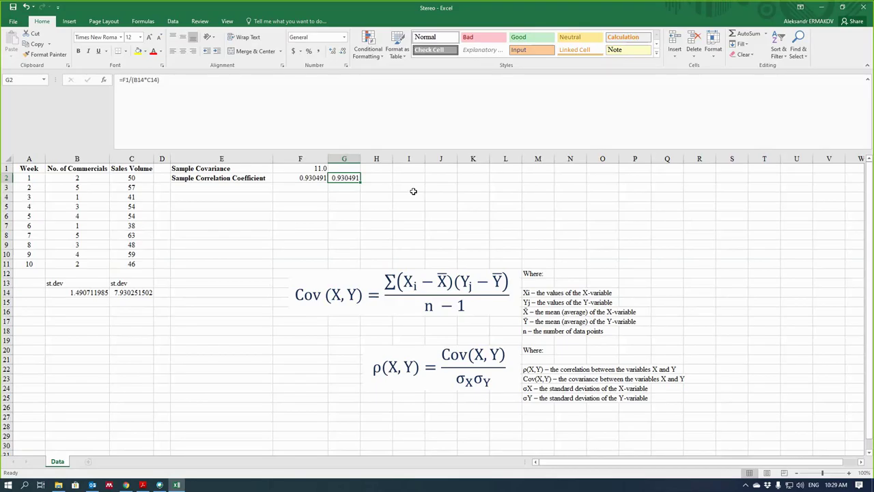
key(Left)
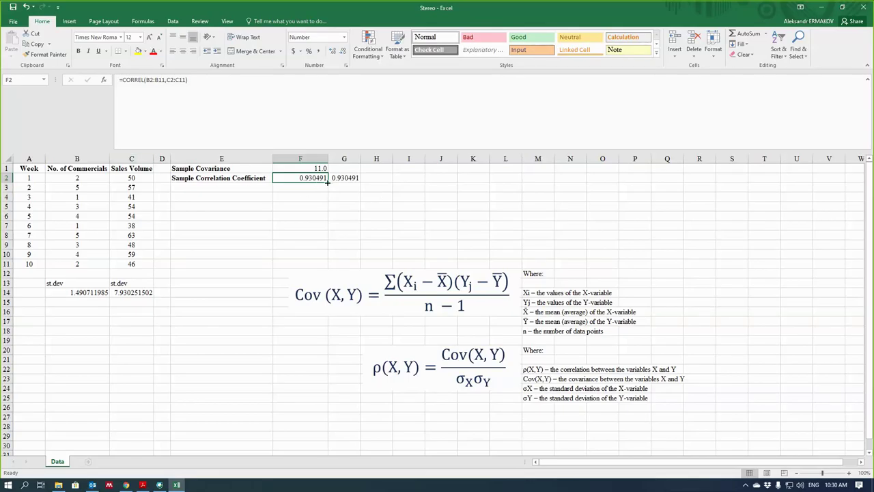
click(243, 170)
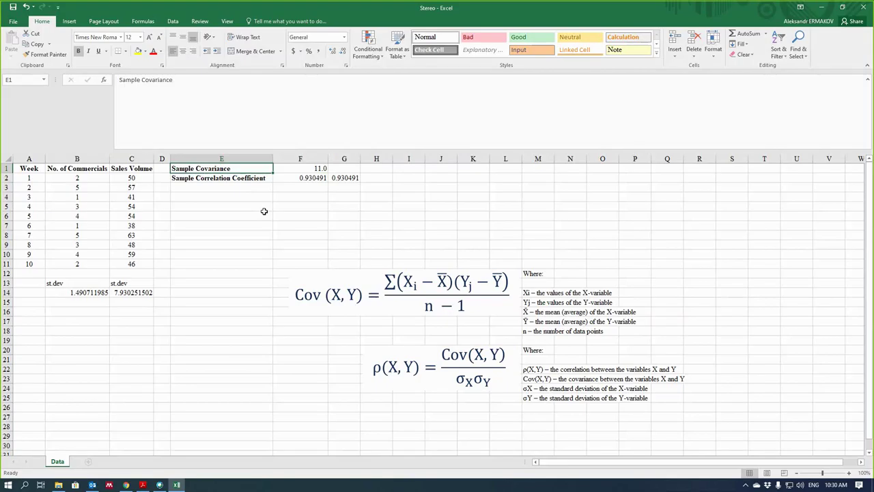
click(194, 178)
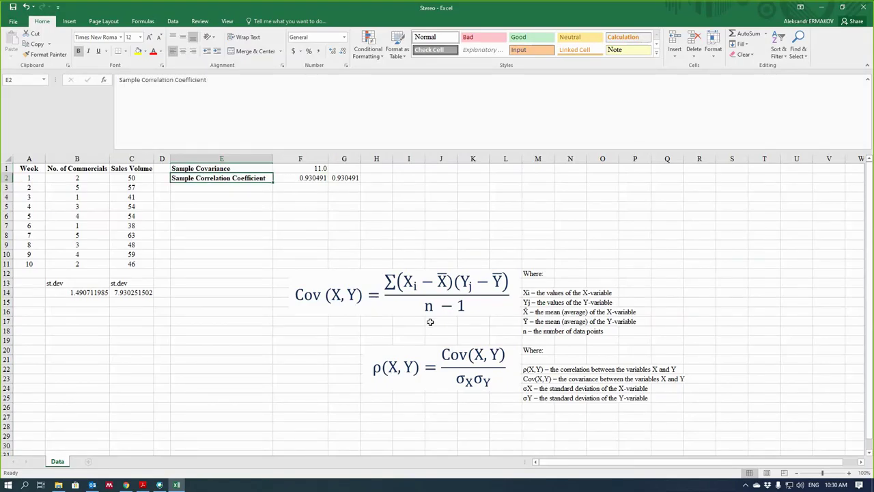
click(313, 179)
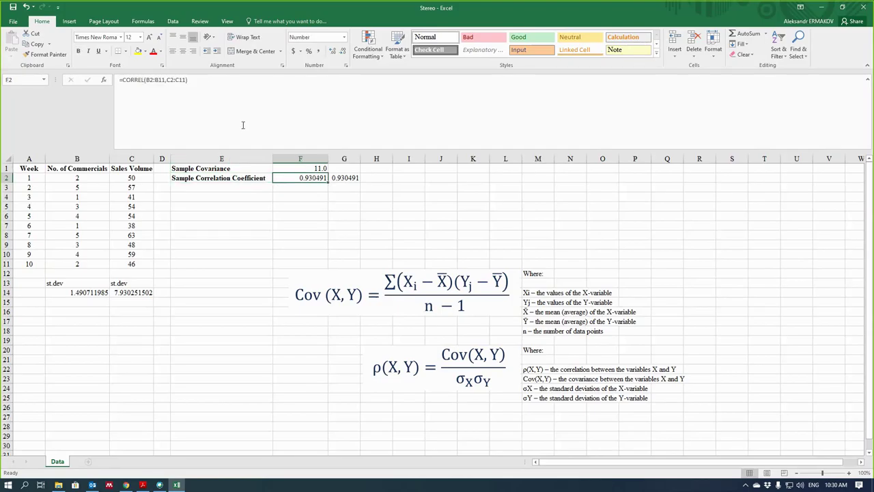
Step: Abandon a half-typed =corr formula in I2 and close the Stereo workbook
click(401, 180)
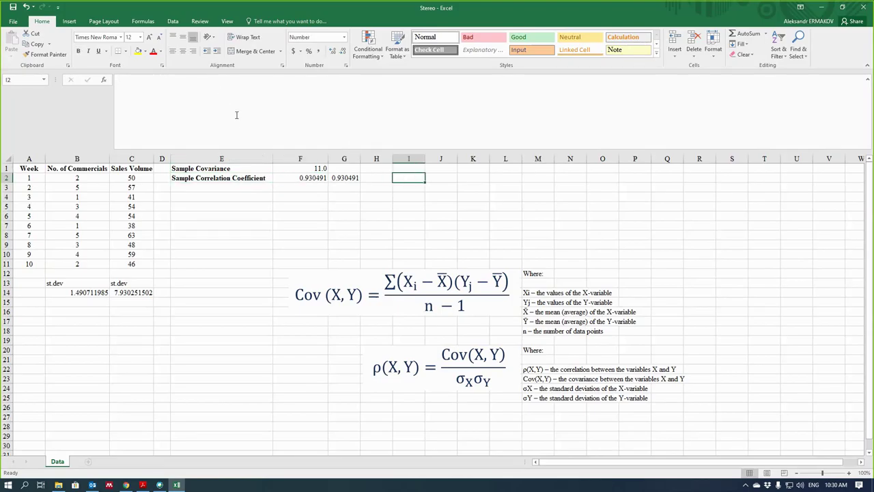
click(226, 107)
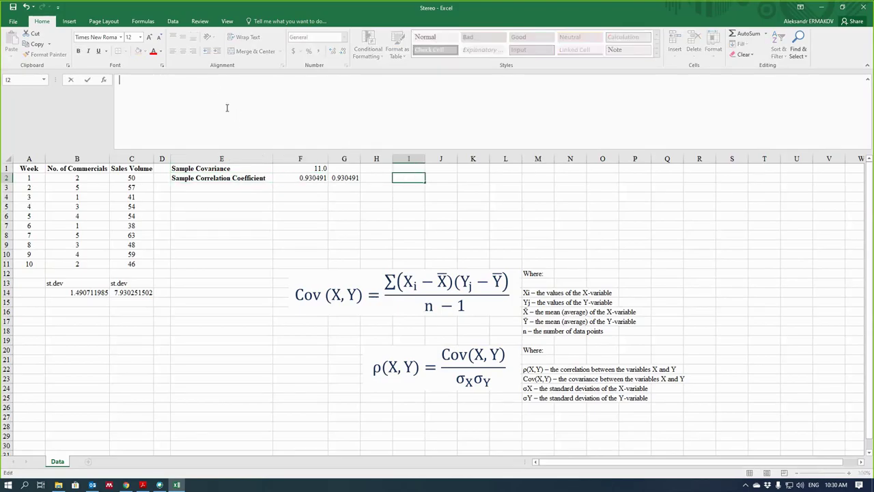
text(=corr)
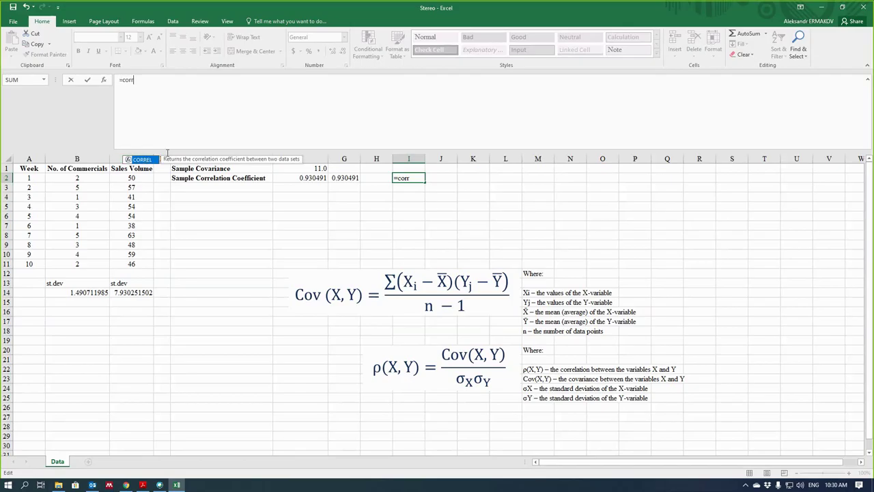
key(Escape)
click(403, 189)
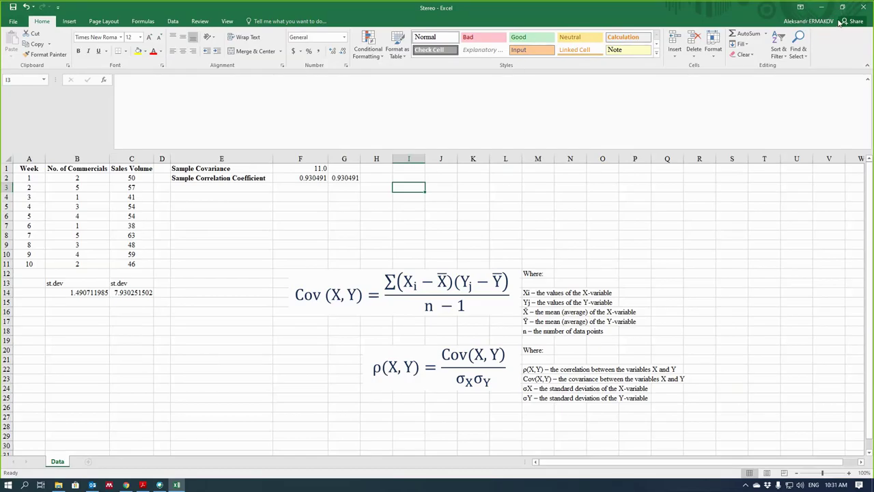
click(860, 7)
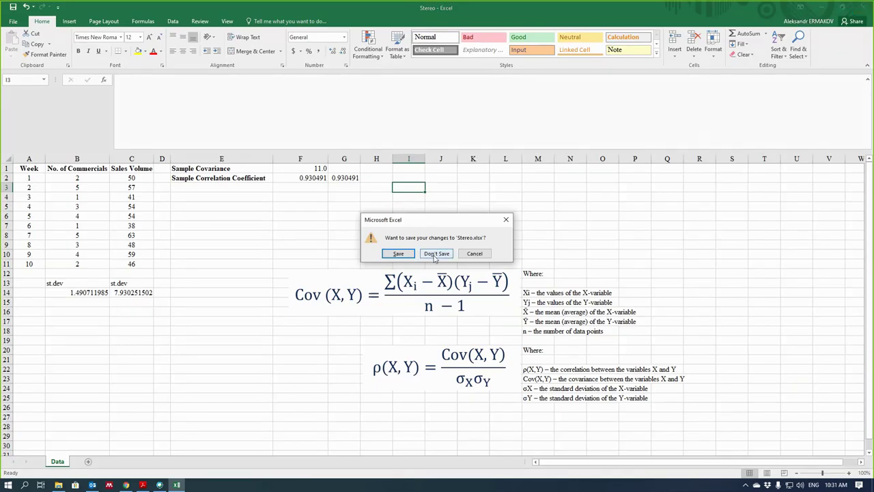
Step: Discard changes to Stereo.xlsx and bring the SoftDrink frequency table into view
click(435, 253)
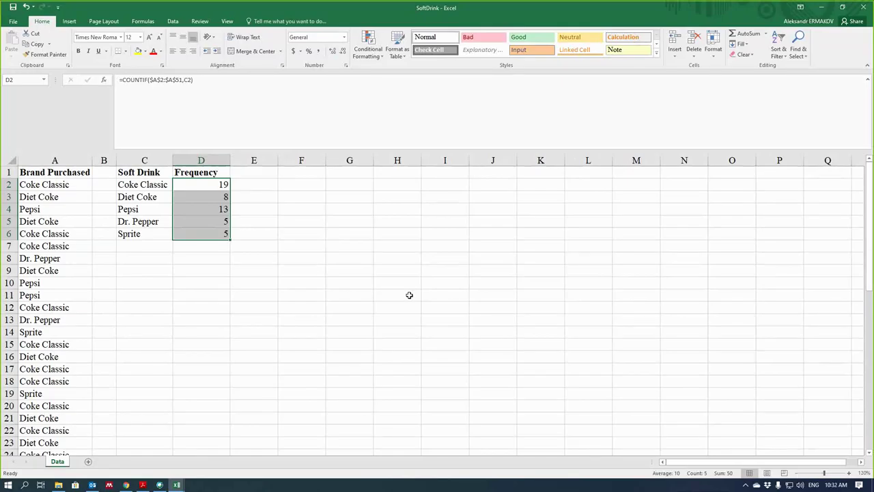
scroll(409, 295, down, 2)
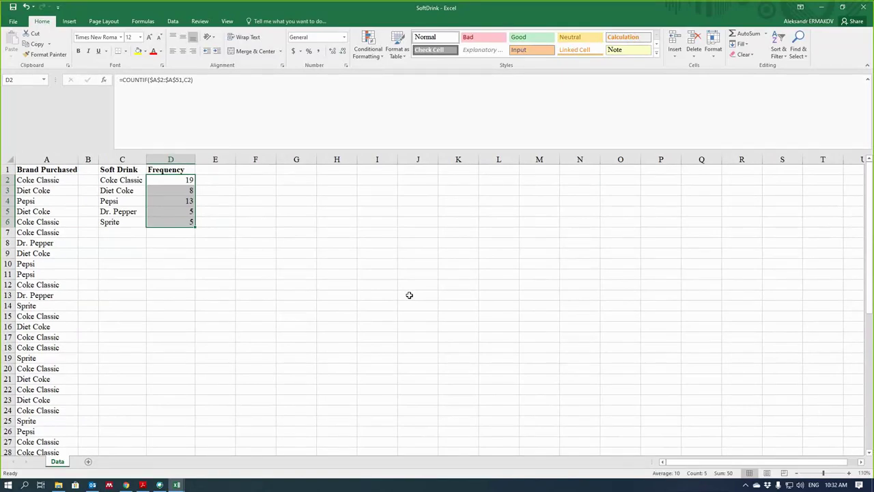
Step: Delete the COUNTIF counts in D2:D6, abandoning a brief =co entry in F1
key(Delete)
click(232, 307)
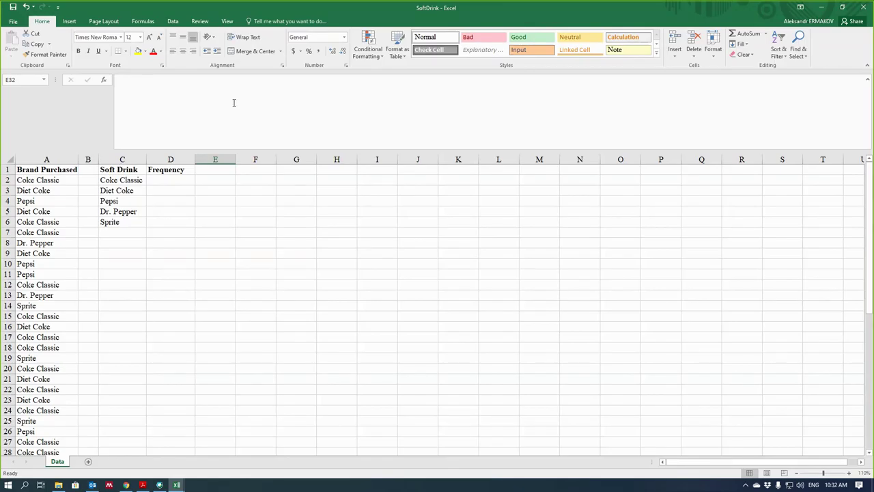
click(256, 169)
text(=co)
key(BackSpace)
key(BackSpace)
key(BackSpace)
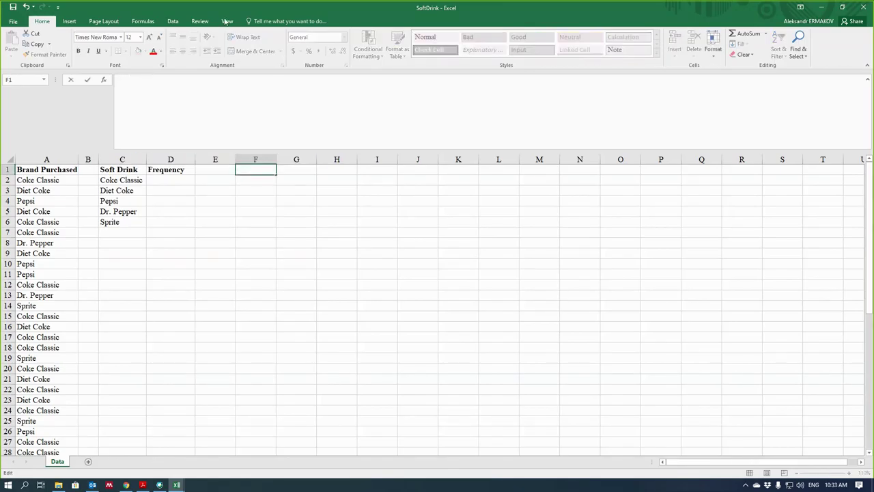
Step: Search Chrome for 'unique', open the myOnlineTrainingHub UNIQUE function tutorial, then return to Excel
click(126, 485)
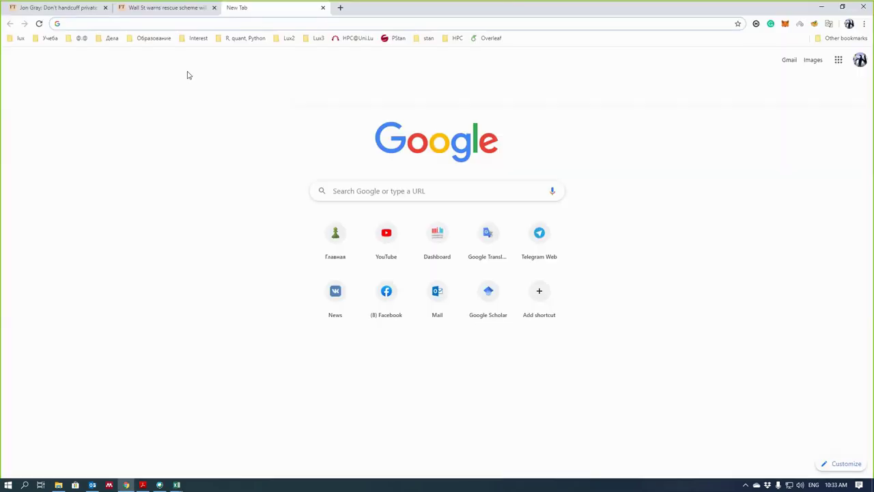
click(161, 24)
text(unique)
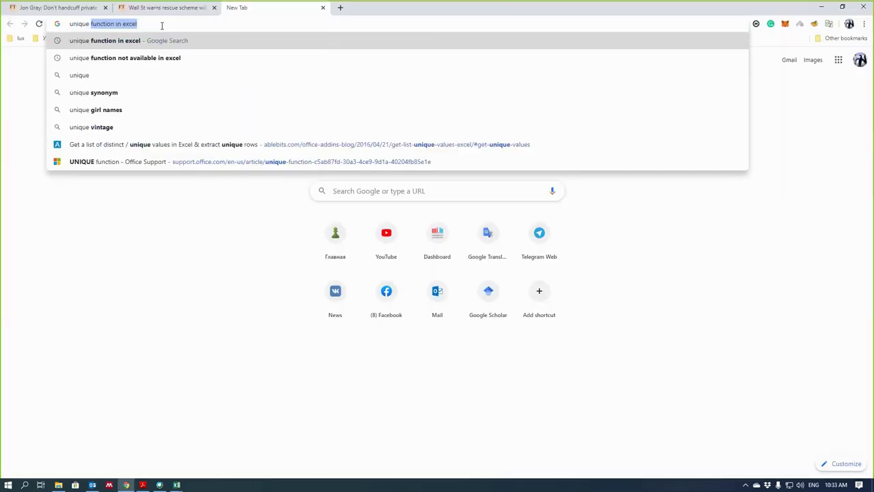
key(Return)
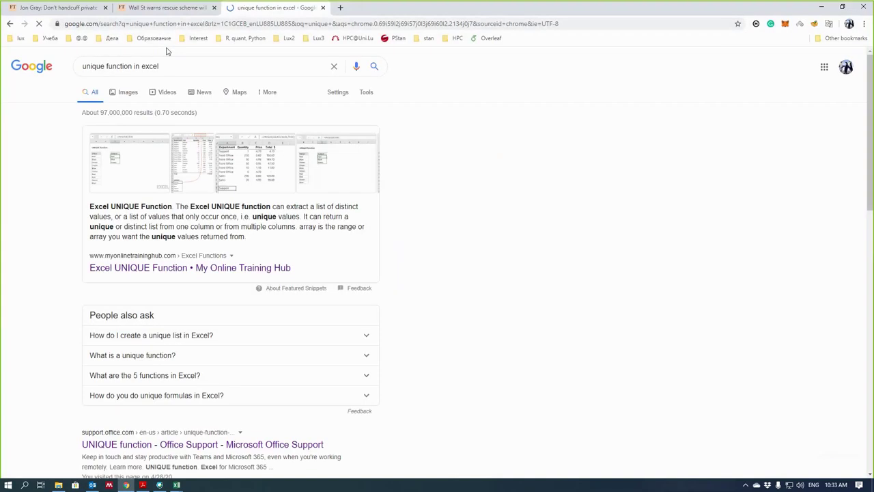
click(204, 267)
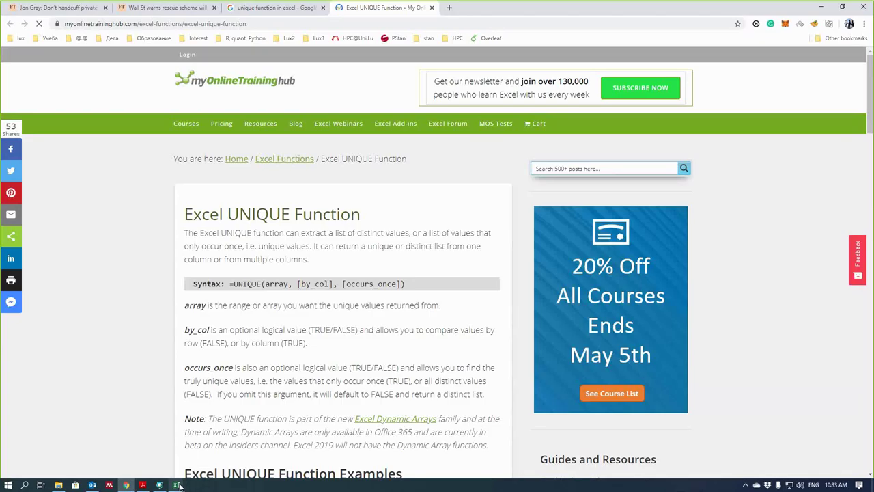
click(177, 484)
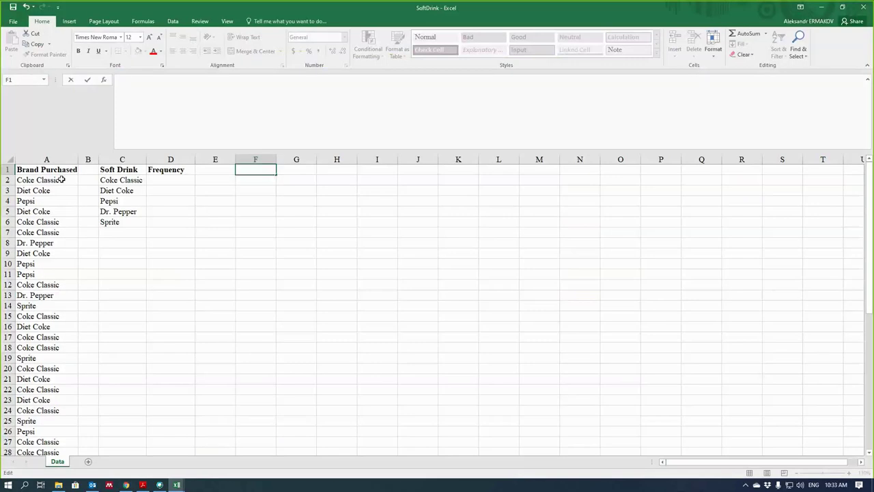
drag(58, 179, 52, 430)
scroll(137, 316, up, 8)
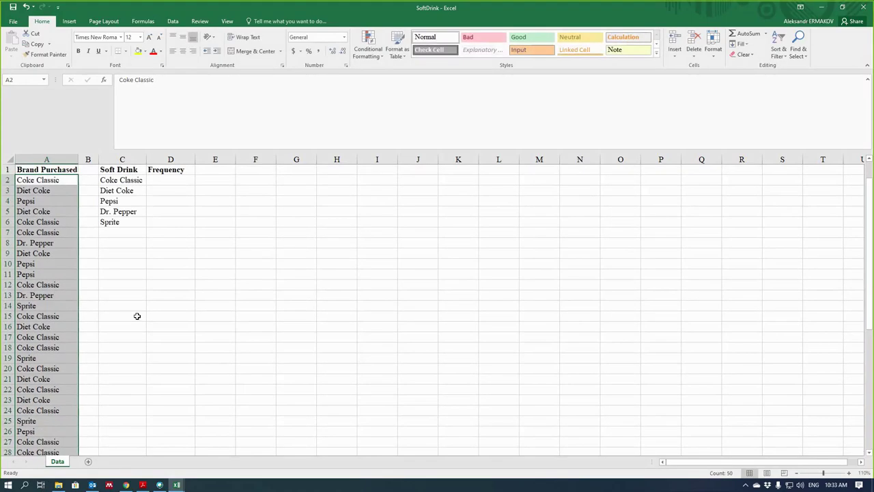
mouse_move(209, 179)
mouse_down()
mouse_move(225, 171)
mouse_move(217, 171)
mouse_up()
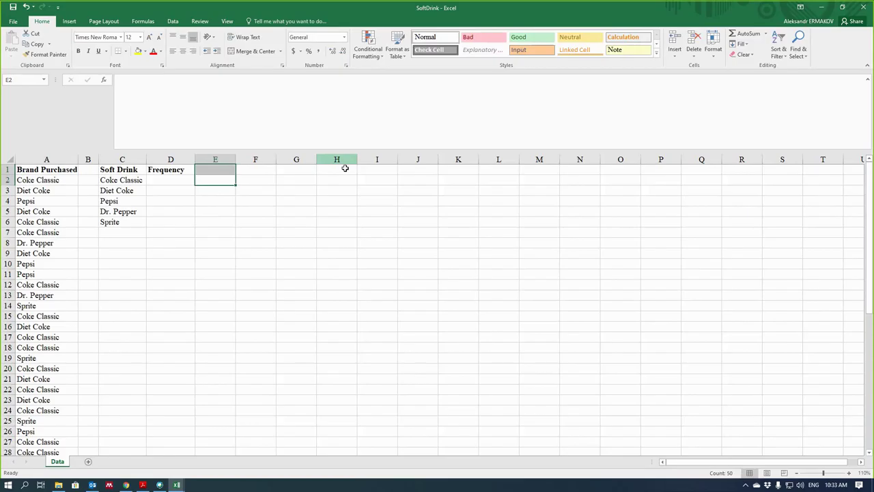
click(312, 208)
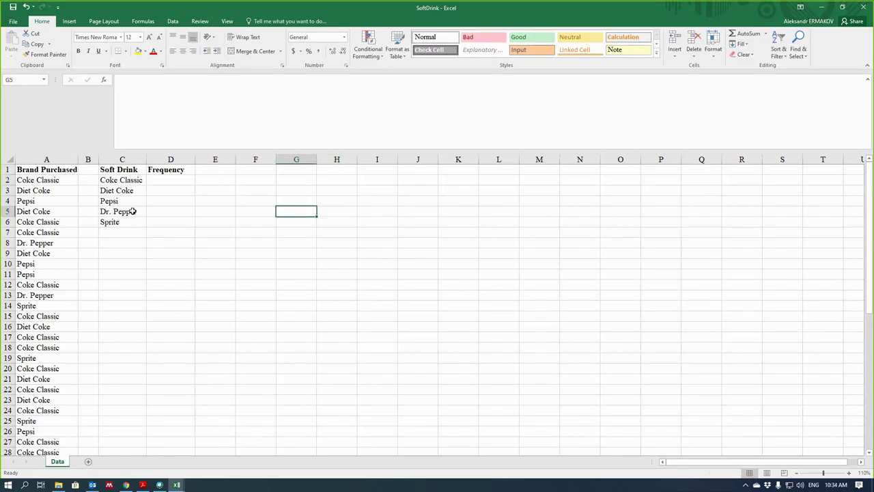
Step: Mark the tutorial's =UNIQUE formula, Item column and results in red ink, then erase it
click(133, 481)
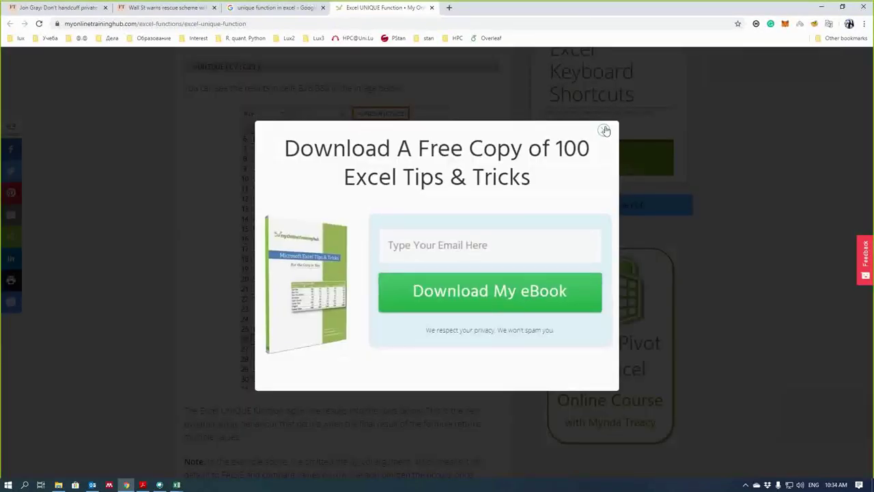
click(604, 130)
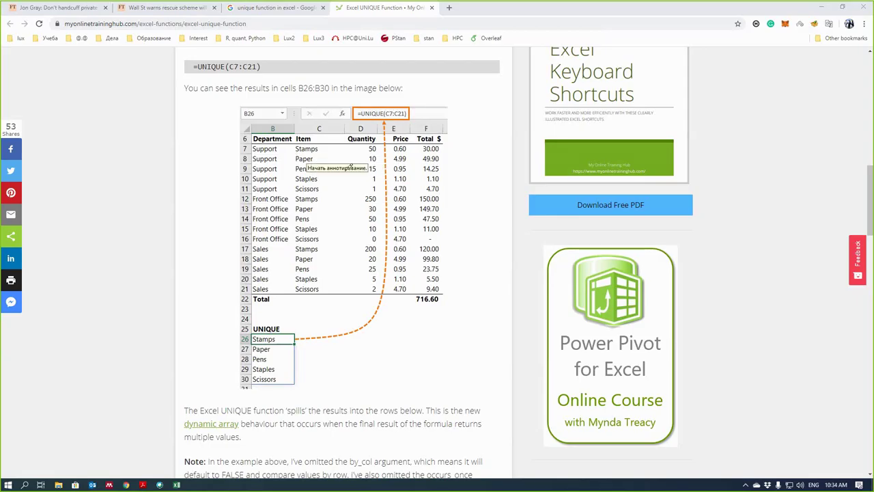
drag(313, 127, 295, 127)
drag(358, 117, 387, 114)
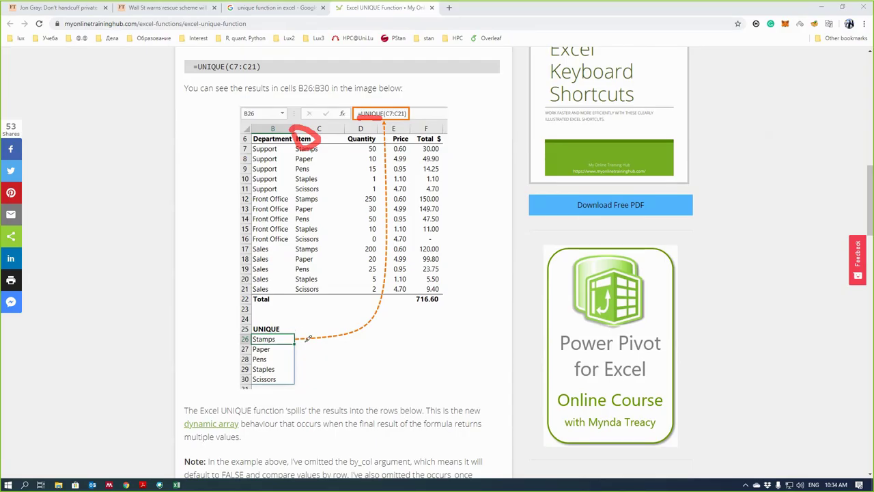
drag(328, 145, 333, 279)
mouse_move(259, 318)
mouse_down()
mouse_move(287, 399)
mouse_move(244, 320)
mouse_move(286, 316)
mouse_up()
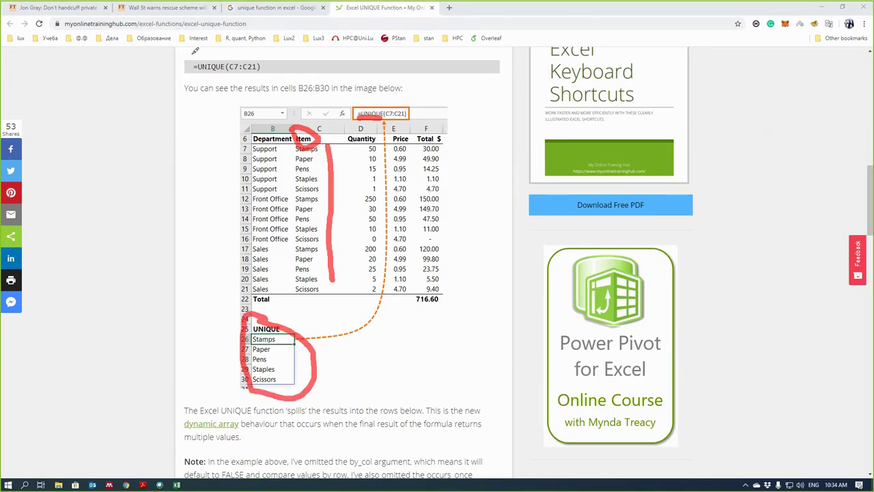
key(Escape)
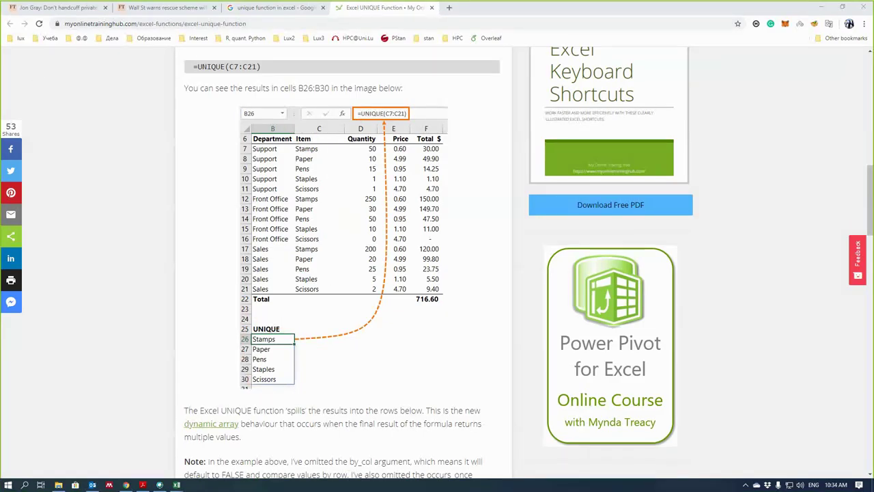
click(177, 485)
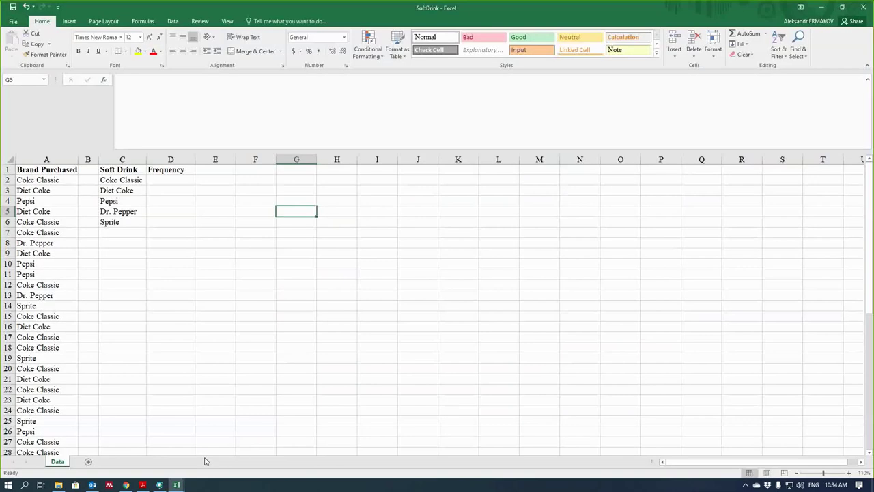
click(282, 179)
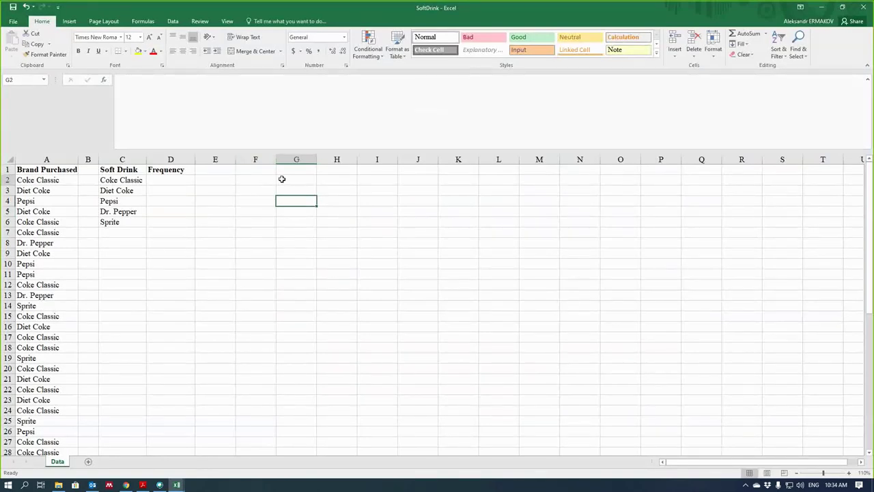
text(=)
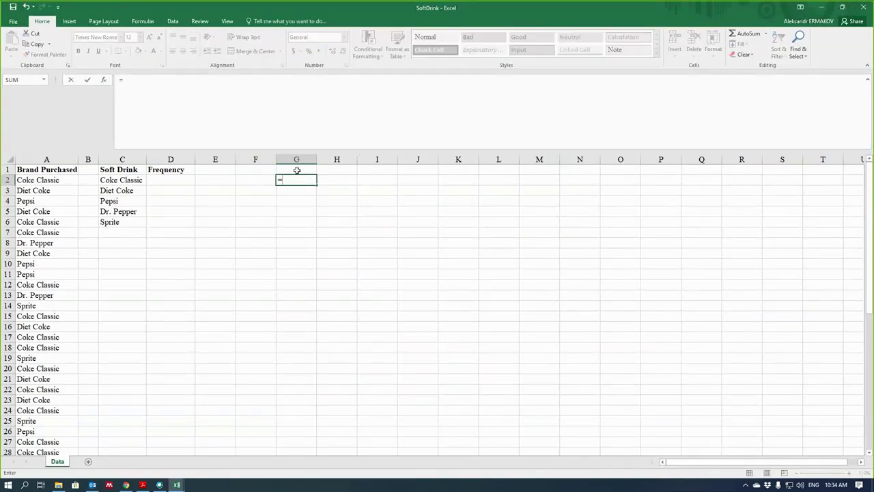
text(UN)
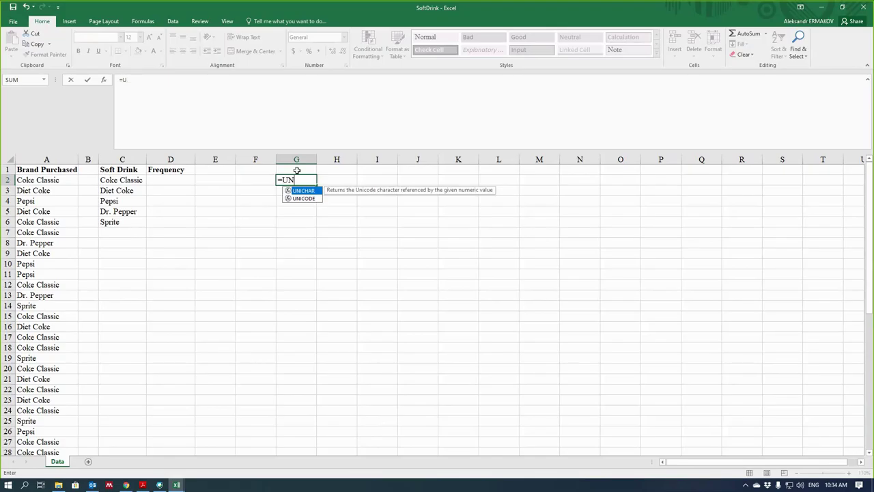
key(Escape)
click(293, 208)
drag(120, 170, 125, 228)
click(123, 223)
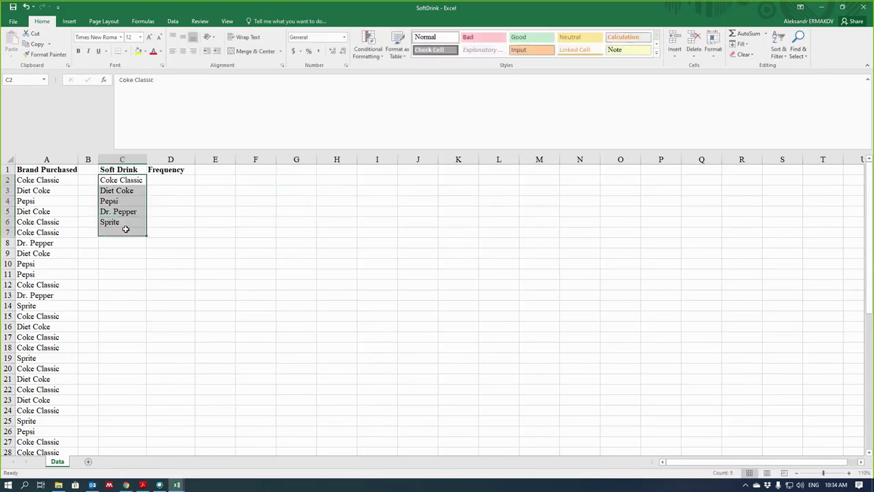
click(157, 220)
click(122, 179)
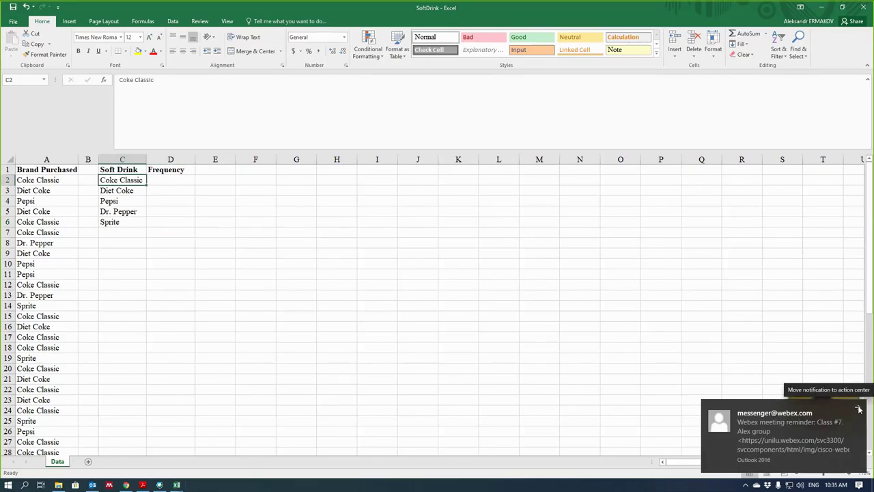
click(858, 409)
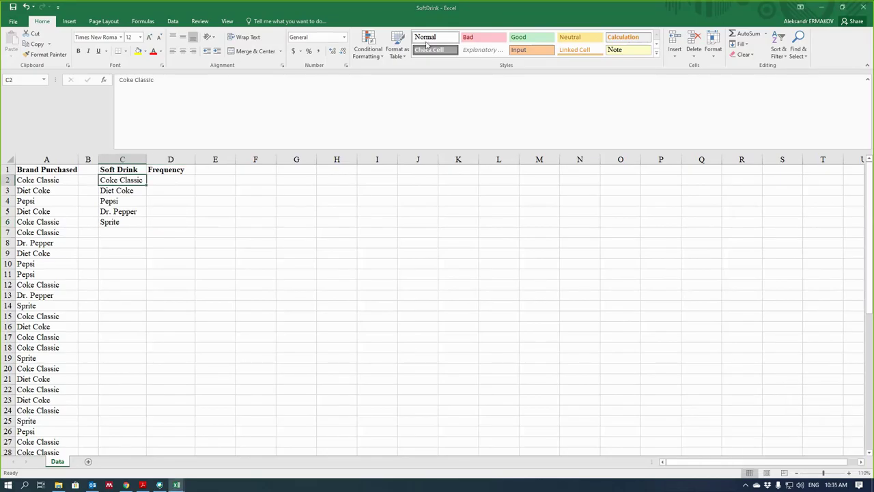
click(179, 180)
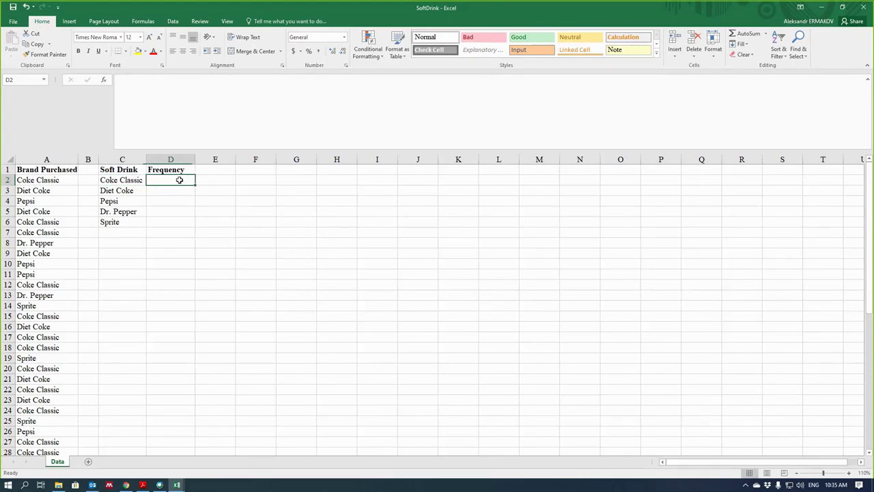
Step: Start =COUNTIF( in D2 from the autocomplete list and open its Help article
click(201, 142)
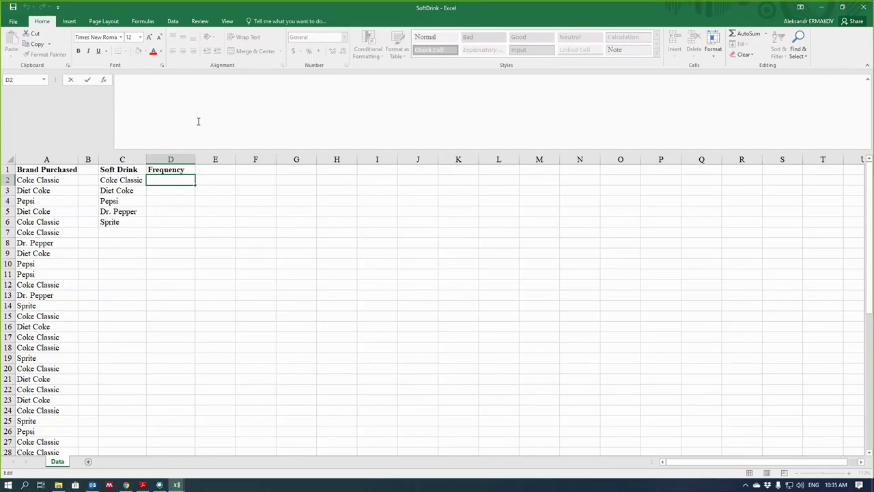
text(=)
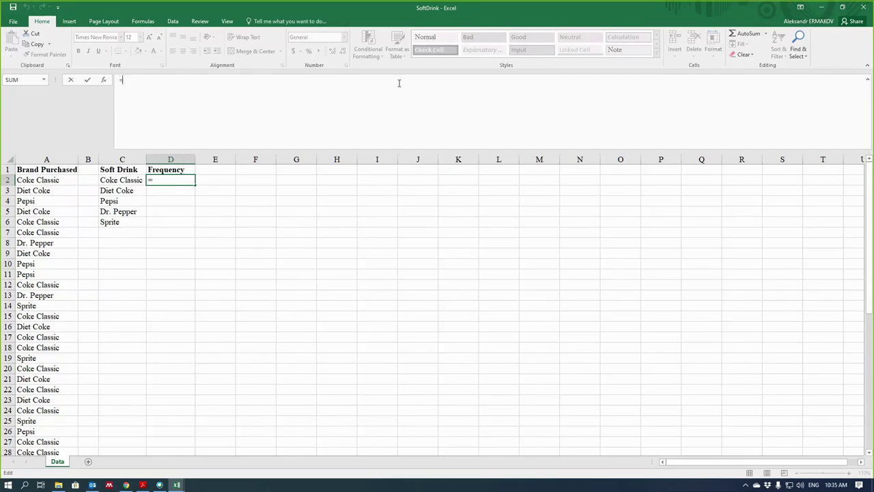
text(COUNT)
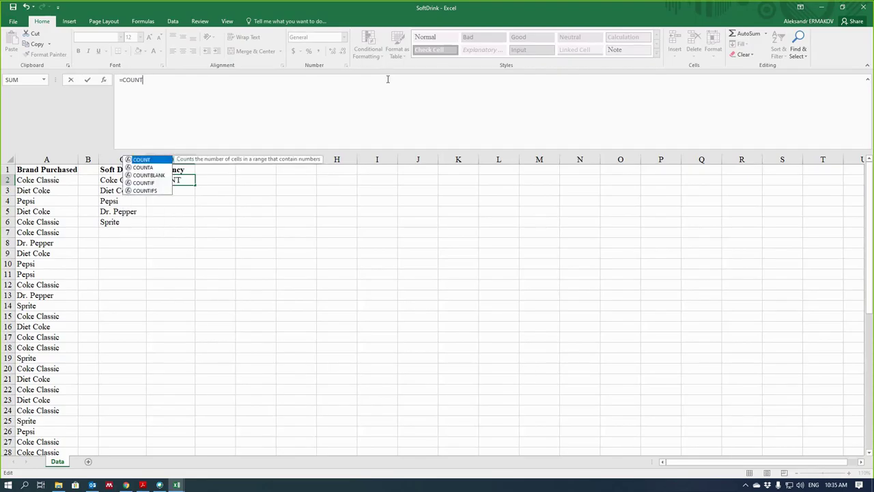
double_click(145, 183)
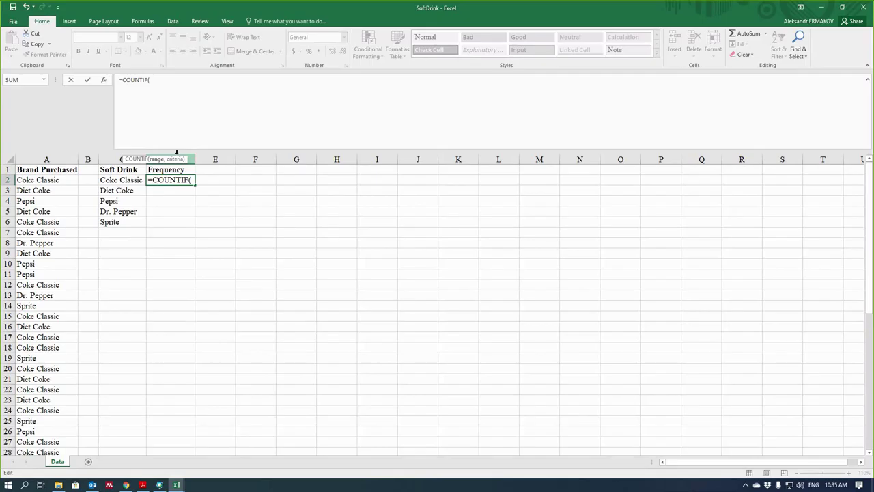
click(136, 158)
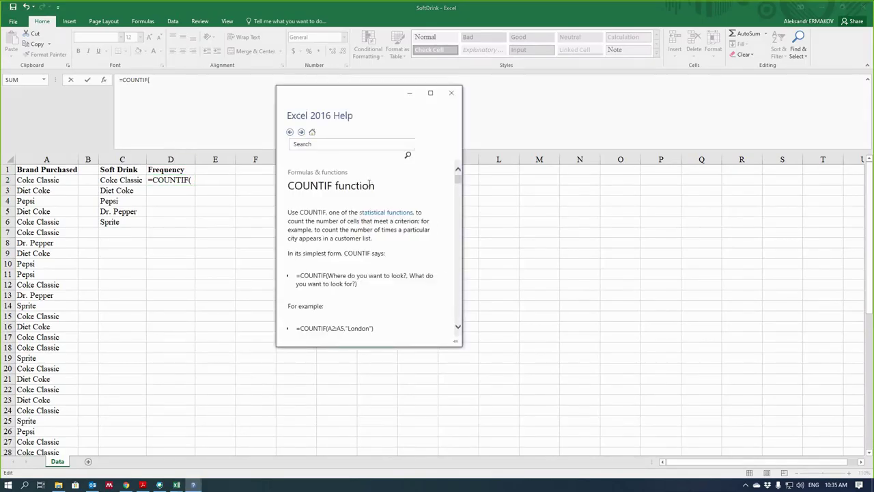
Step: Read the COUNTIF Help syntax and examples, highlighting the syntax line, then close Help
scroll(373, 213, down, 1)
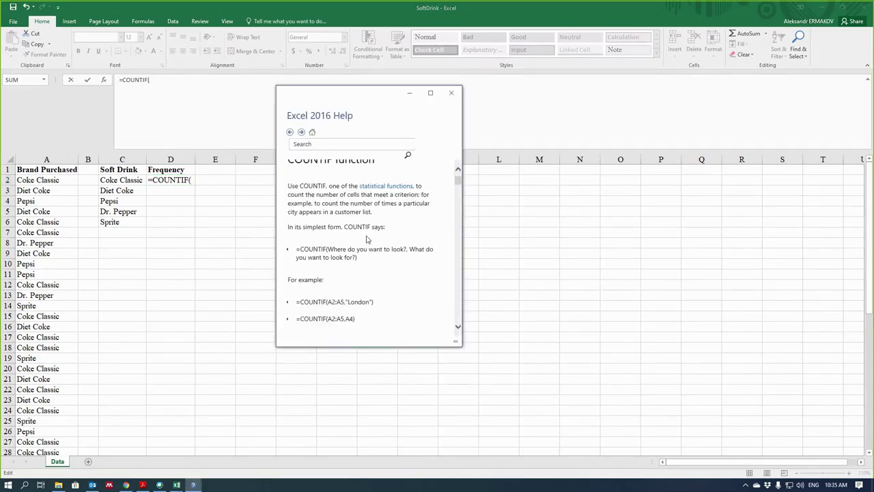
triple_click(331, 249)
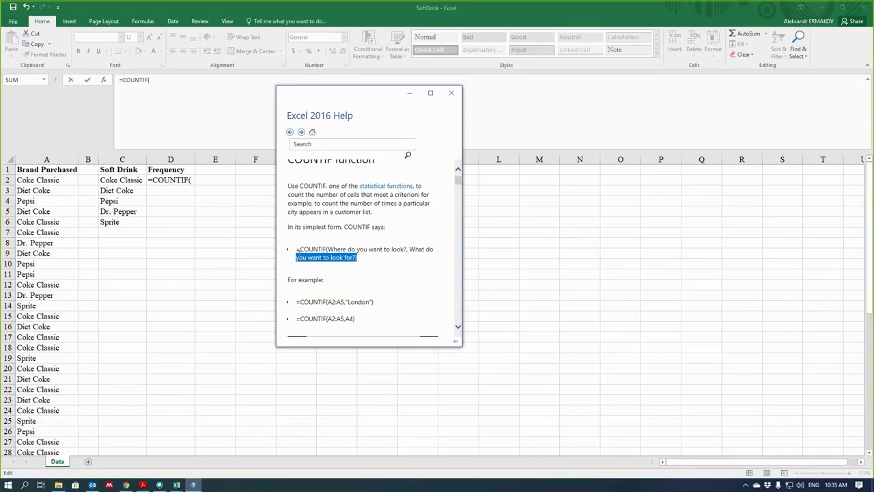
scroll(375, 247, down, 2)
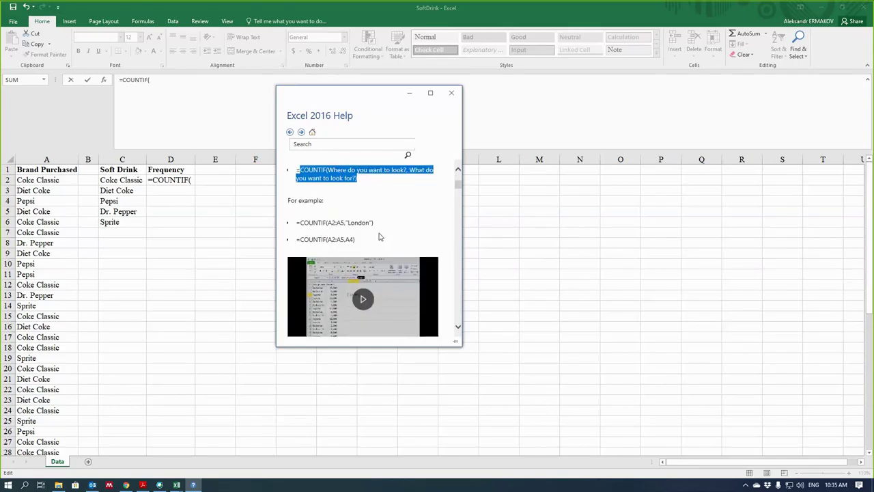
scroll(380, 237, down, 2)
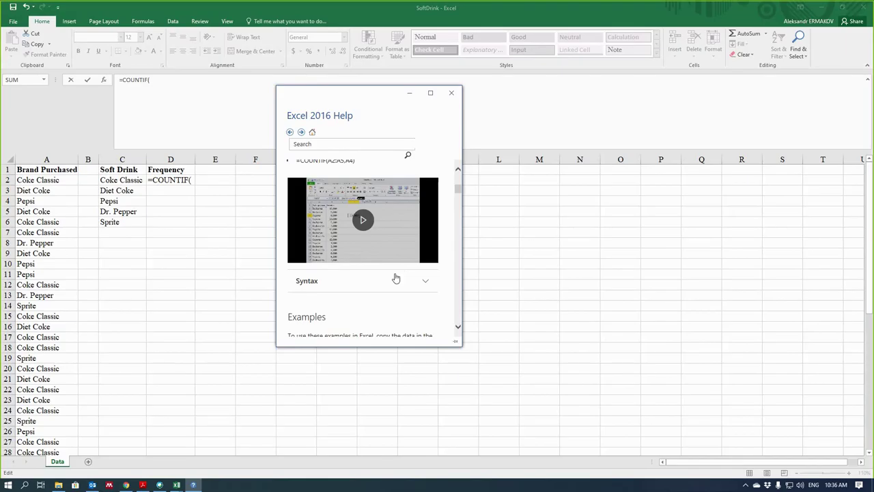
scroll(362, 223, up, 2)
scroll(370, 238, down, 1)
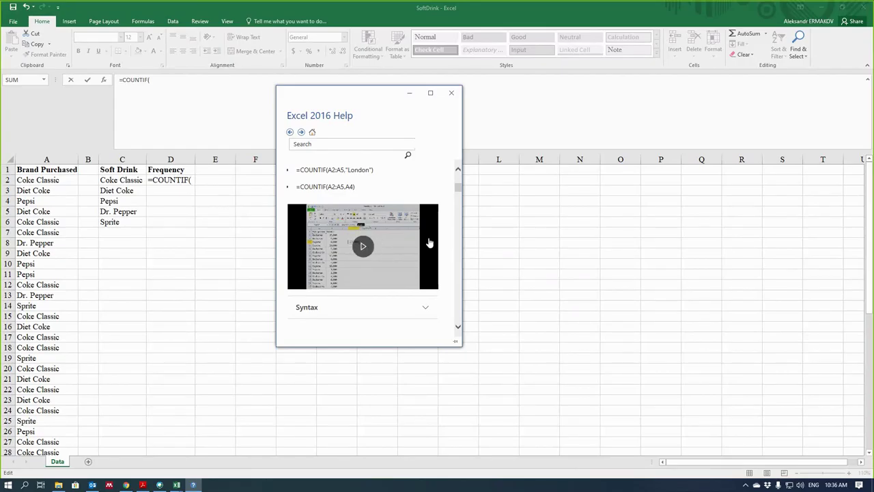
scroll(423, 254, down, 10)
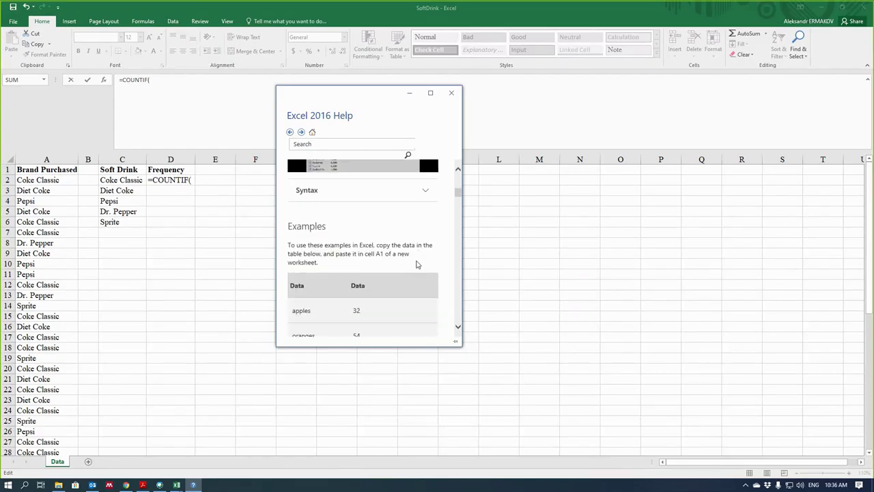
scroll(417, 260, down, 3)
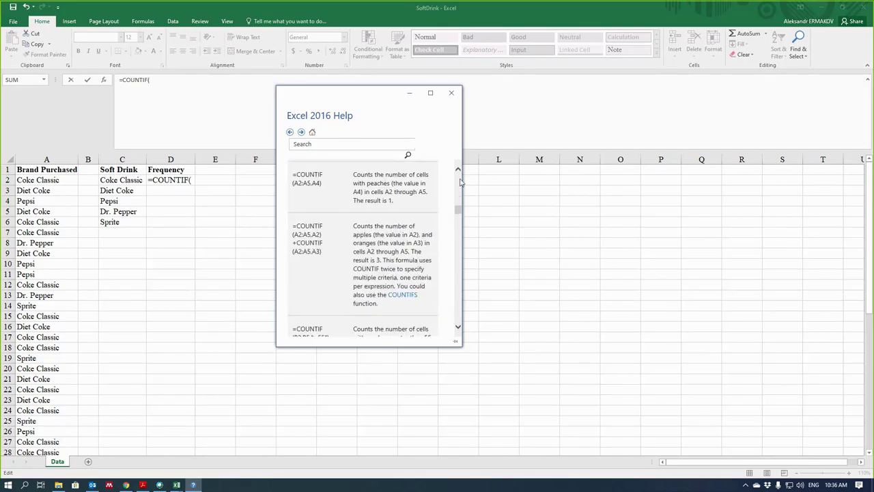
click(451, 92)
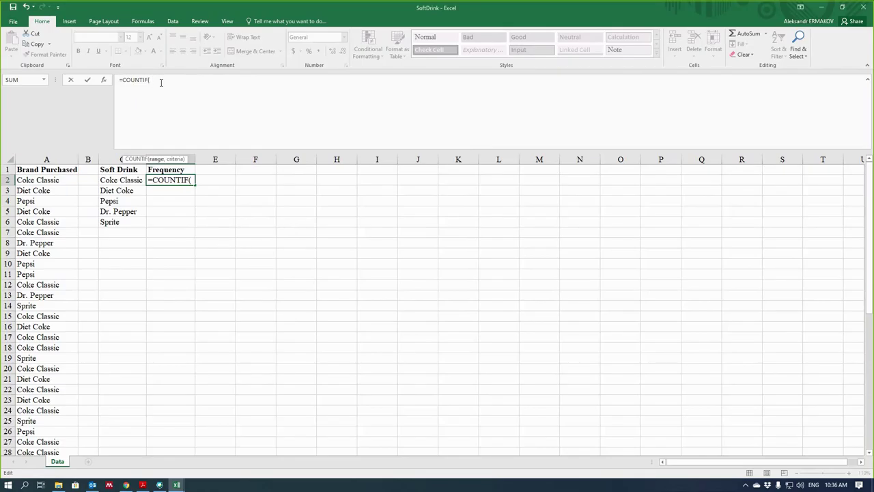
Step: Build a COUNTIF in D2 over the brand list A2:A51 with drink names C2:C6 as criteria
drag(52, 175, 60, 429)
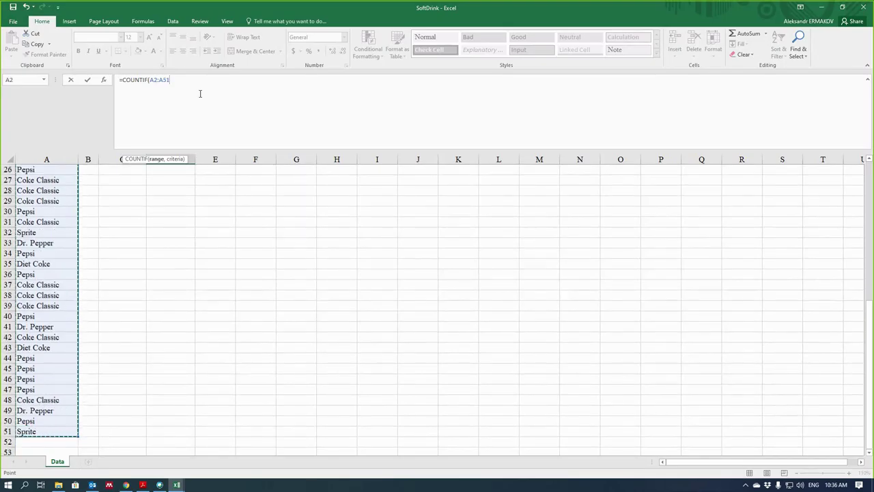
text(,)
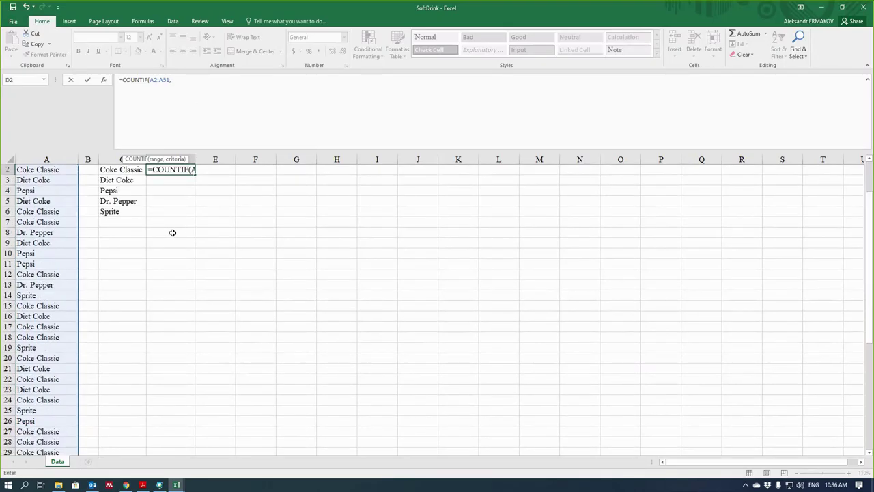
scroll(135, 176, up, 1)
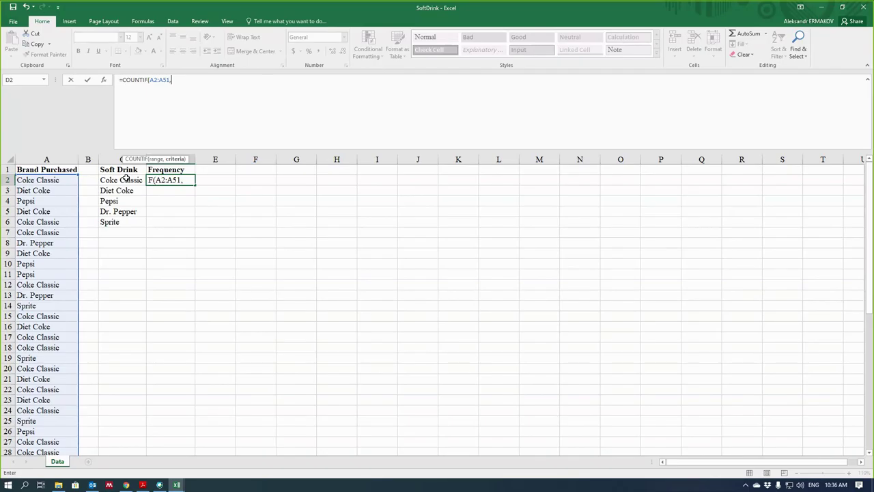
drag(126, 178, 123, 222)
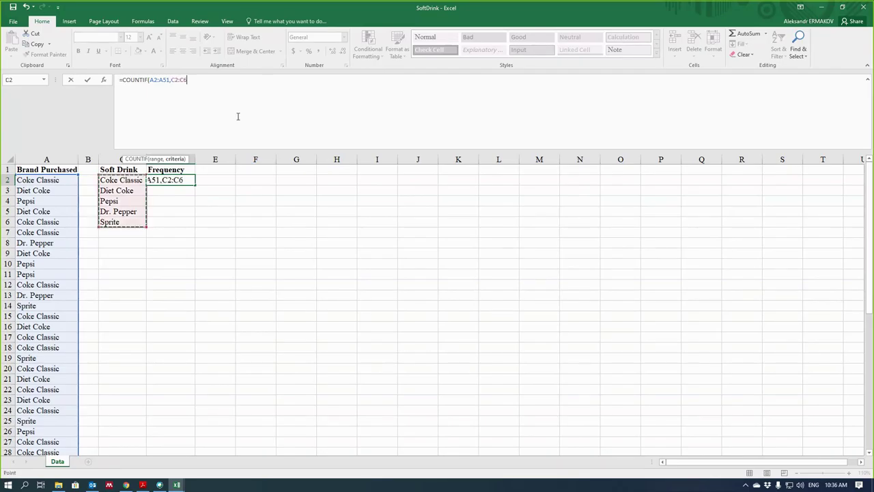
text())
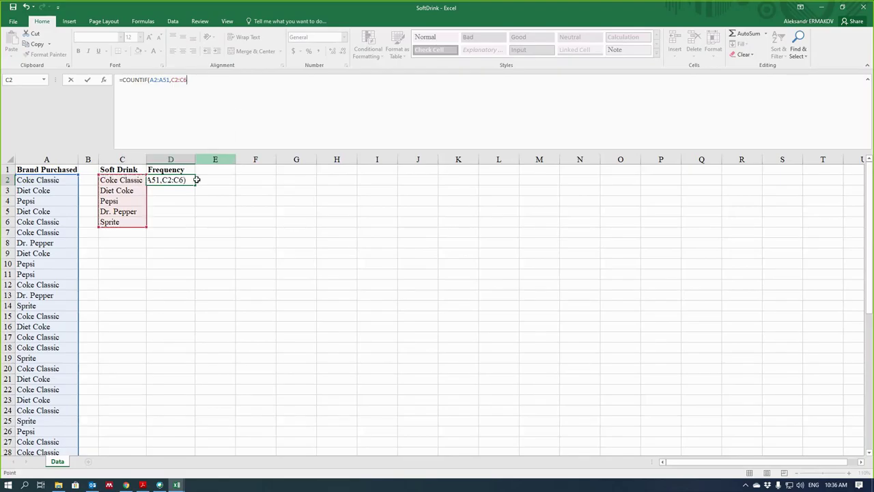
click(129, 180)
Step: Trim the criteria to C2 and fill =COUNTIF(A2:A51,C2) down to D6, giving 19, 8, 13, 5, 5
click(169, 179)
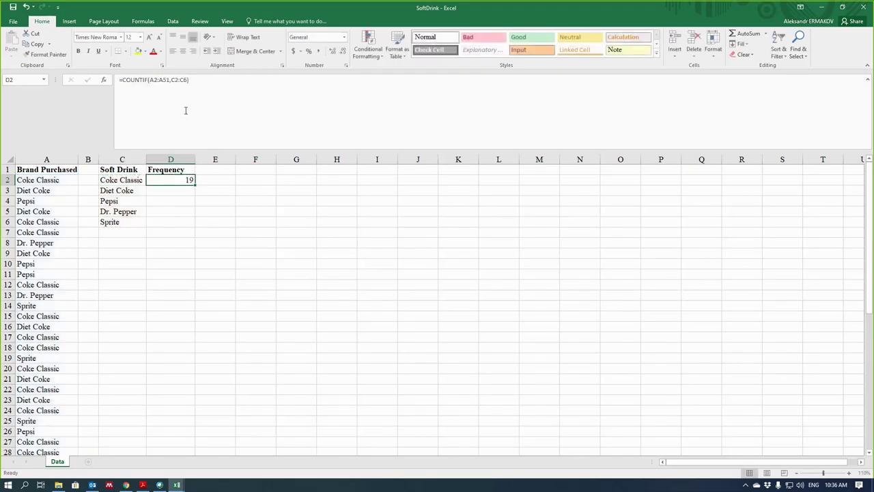
click(182, 81)
double_click(183, 80)
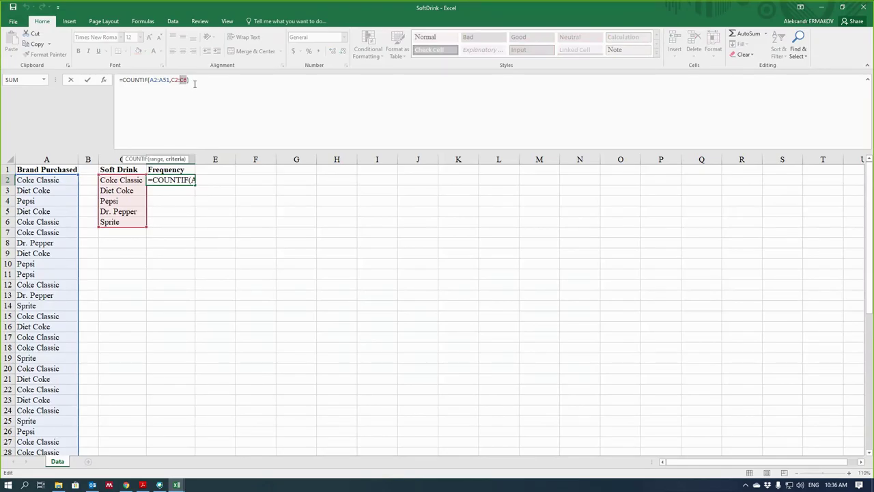
key(BackSpace)
key(BackSpace)
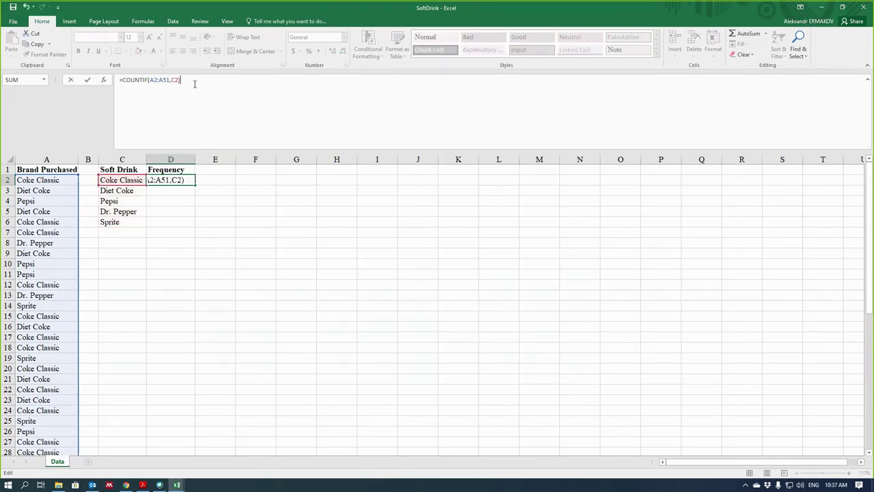
key(Return)
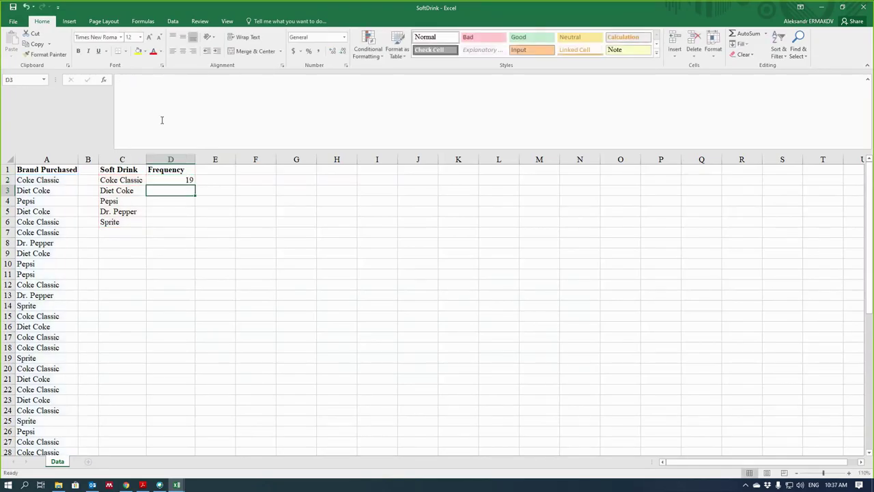
click(193, 180)
drag(194, 181, 253, 261)
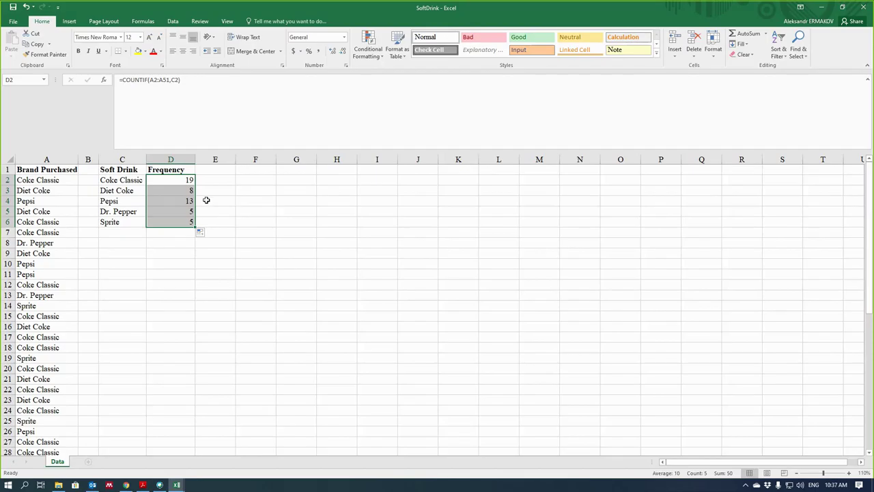
click(273, 266)
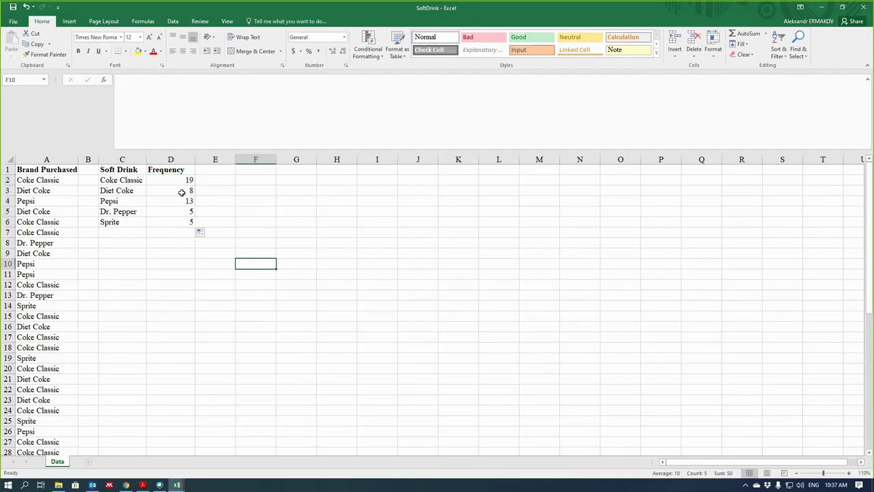
drag(179, 181, 179, 222)
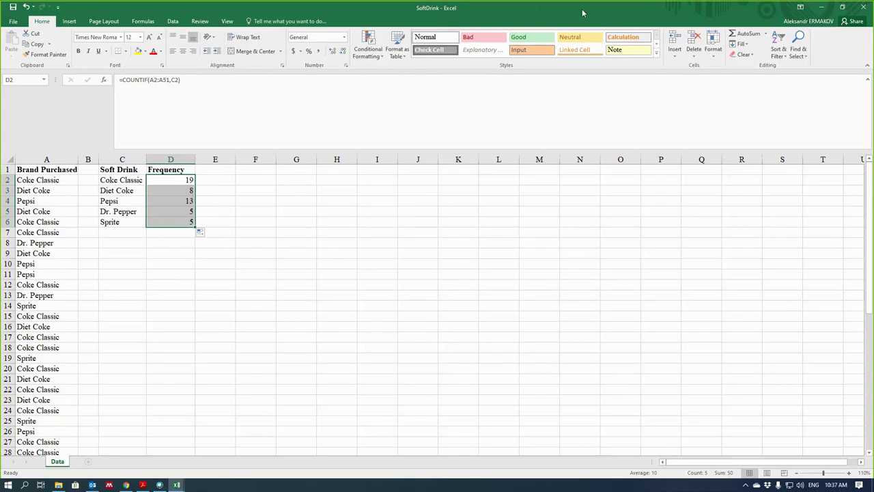
drag(711, 471, 731, 472)
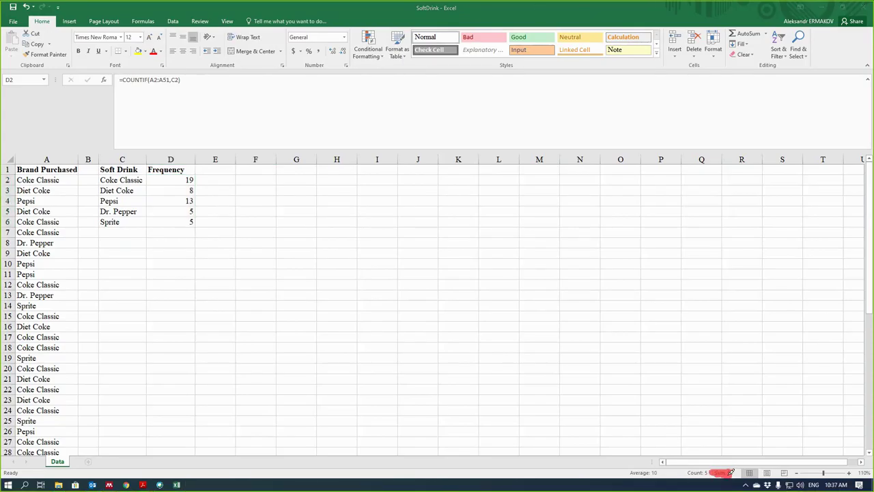
mouse_move(627, 473)
mouse_down()
mouse_move(727, 471)
mouse_move(659, 478)
mouse_move(616, 465)
mouse_up()
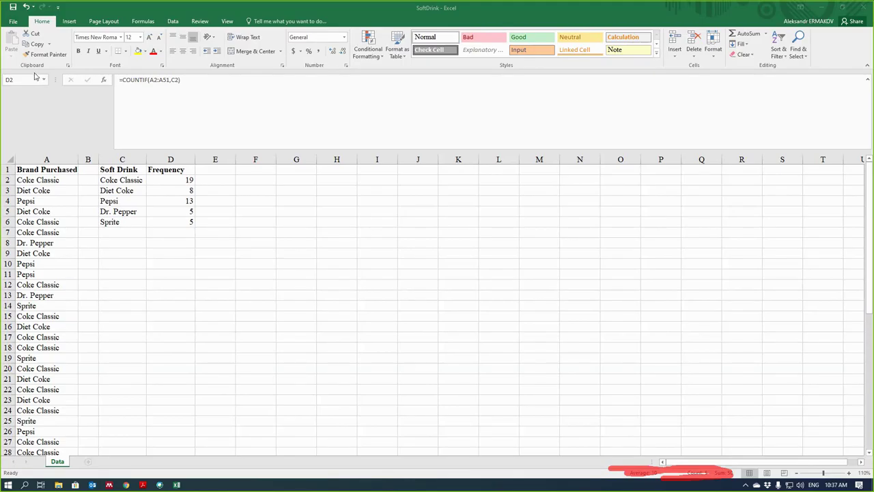
key(Escape)
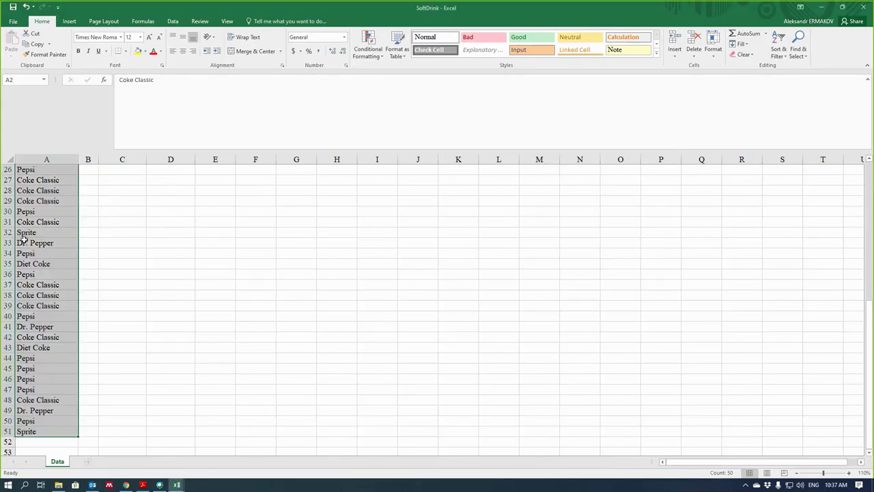
scroll(110, 204, up, 9)
scroll(110, 204, up, 1)
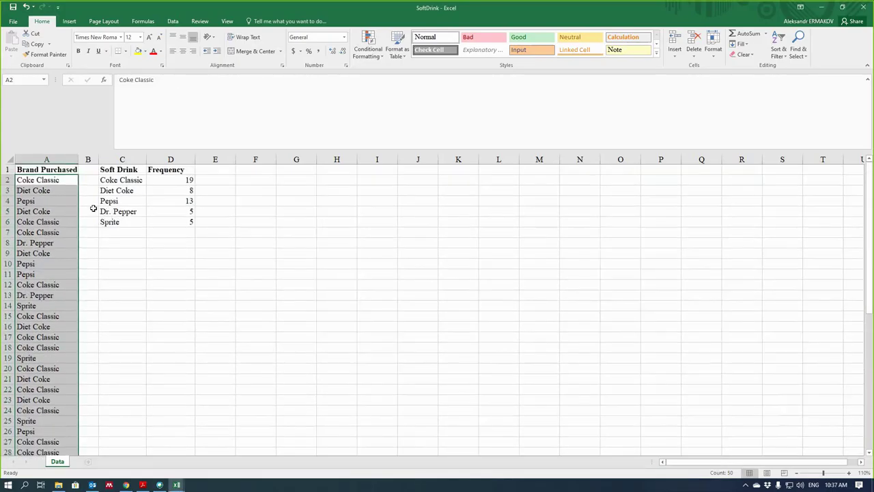
click(122, 240)
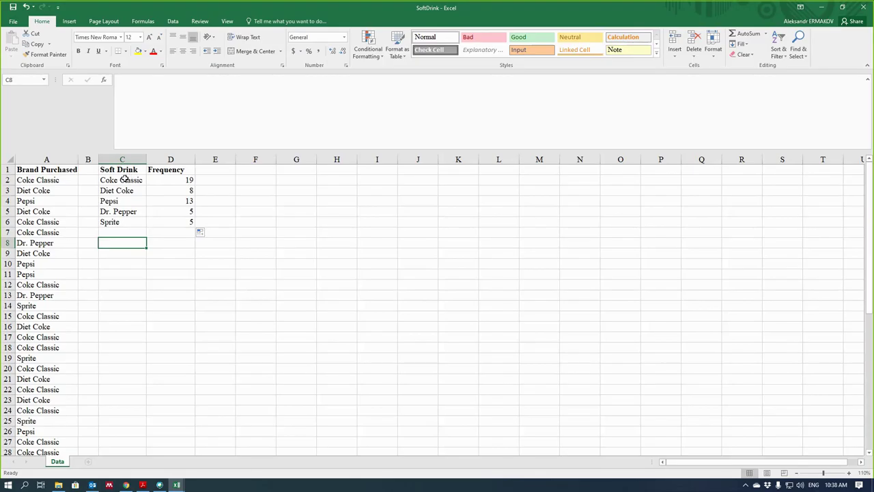
Step: Select the drink names and their frequency counts, C2:D6, as the chart data
drag(125, 179, 177, 223)
click(178, 211)
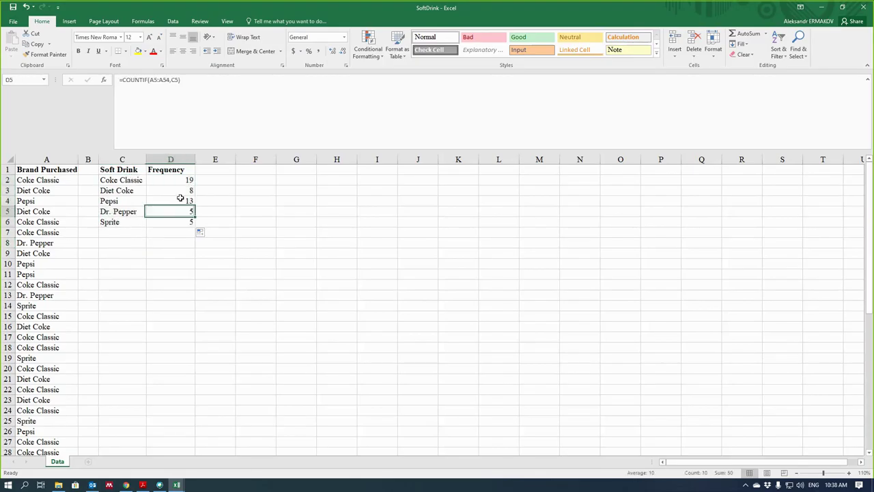
click(172, 179)
key(ctrl+shift+Down)
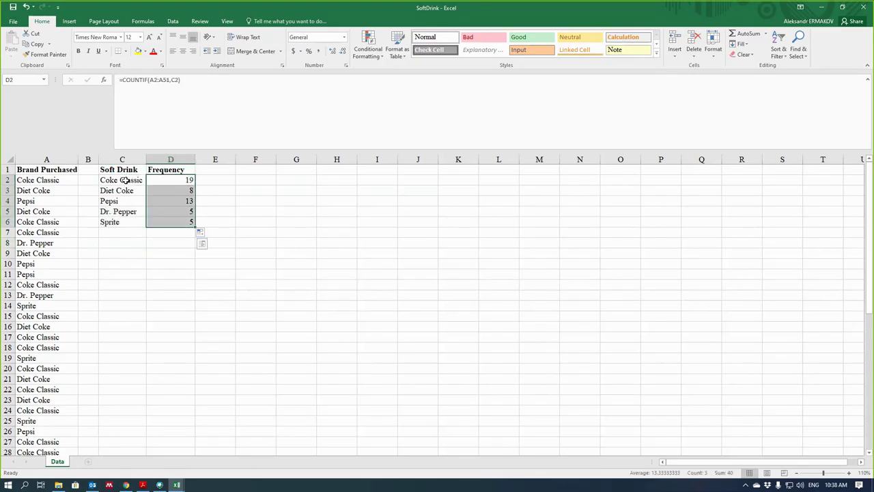
drag(126, 180, 128, 221)
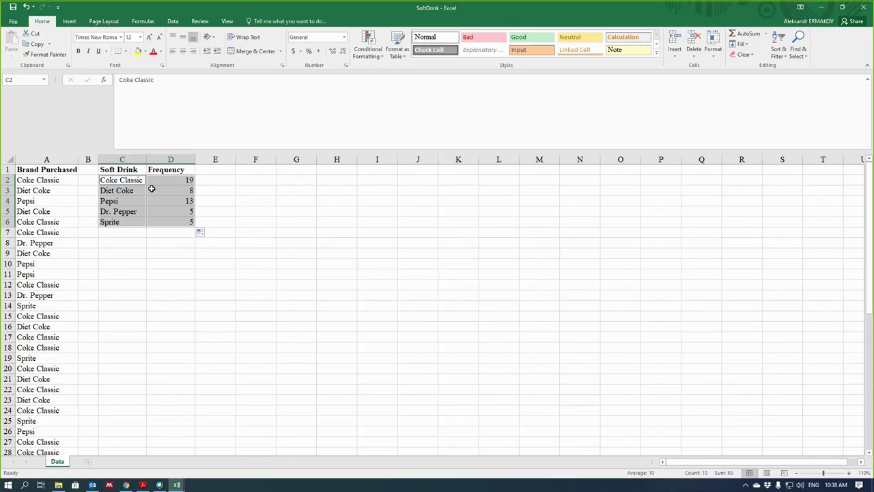
click(221, 260)
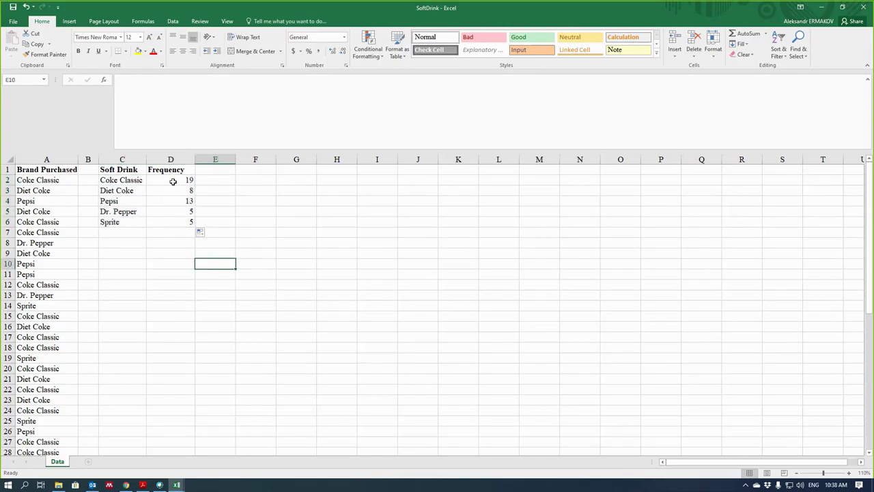
click(172, 180)
drag(175, 210, 168, 218)
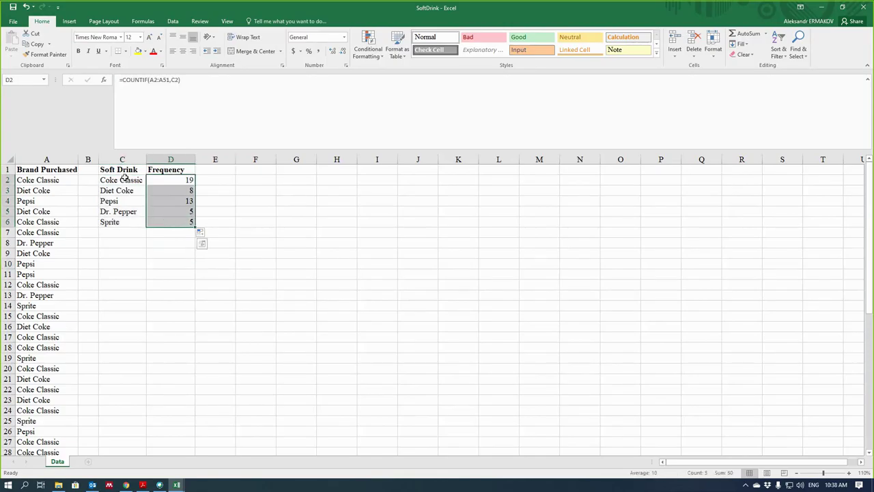
drag(125, 180, 119, 220)
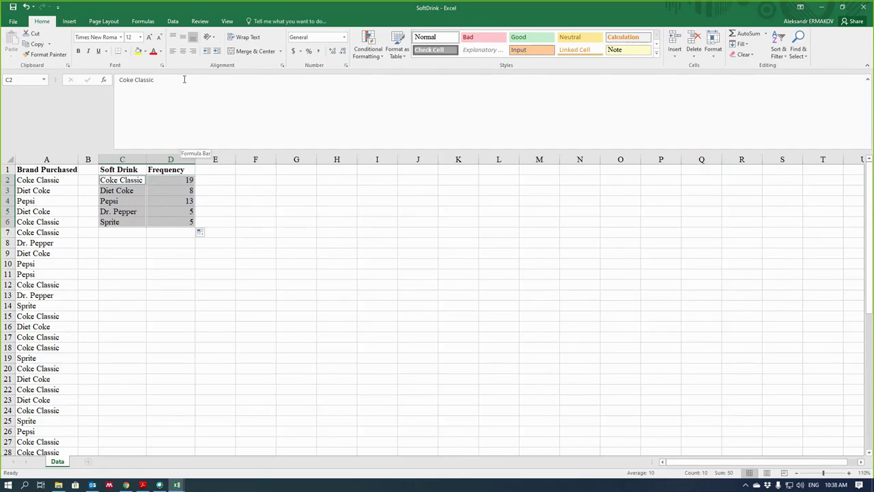
Step: Insert the Recommended Charts clustered column chart of the five drinks' frequencies
click(68, 21)
click(319, 49)
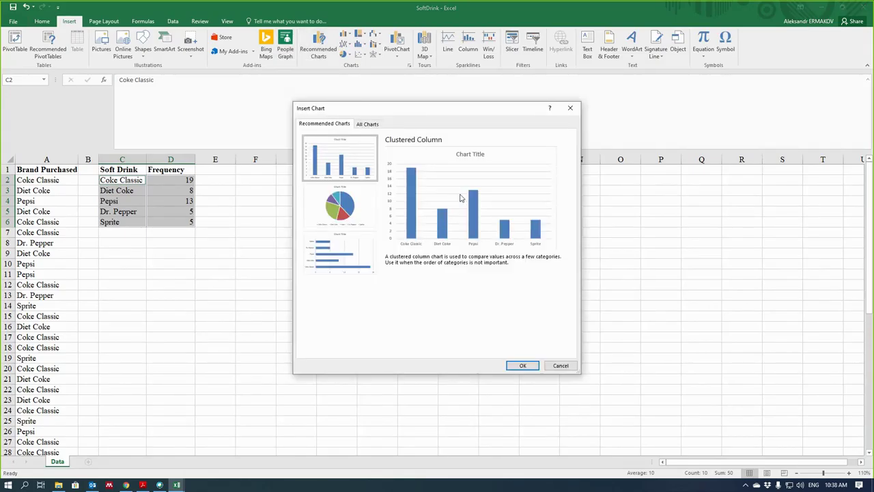
click(522, 365)
click(700, 357)
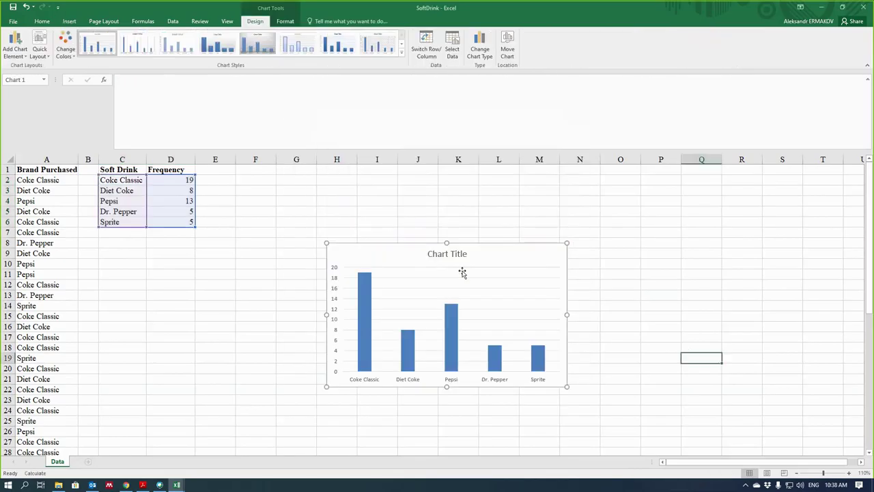
click(497, 259)
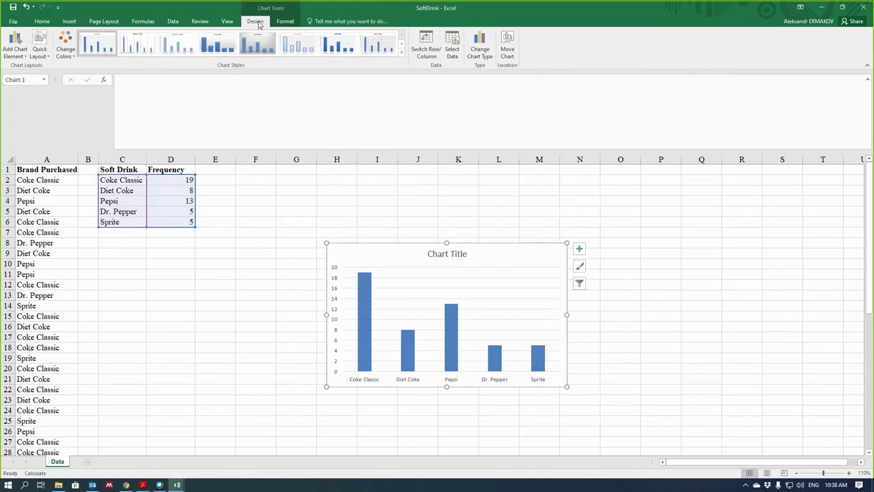
click(767, 305)
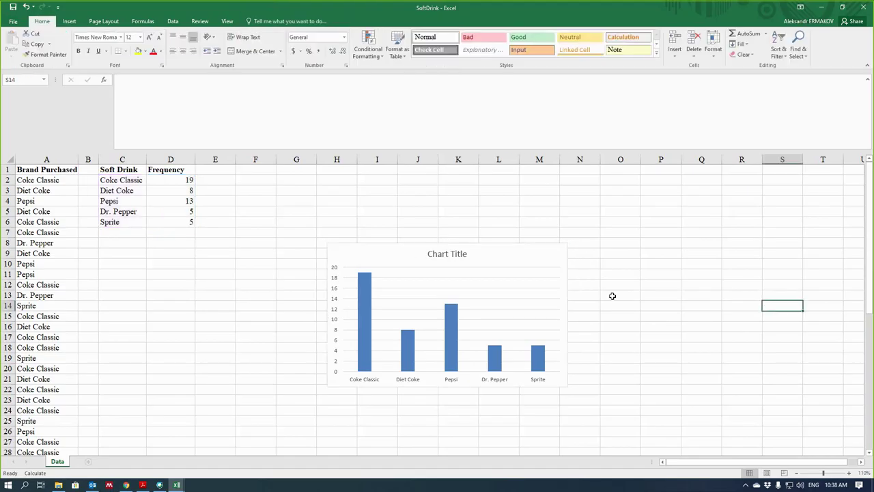
click(343, 258)
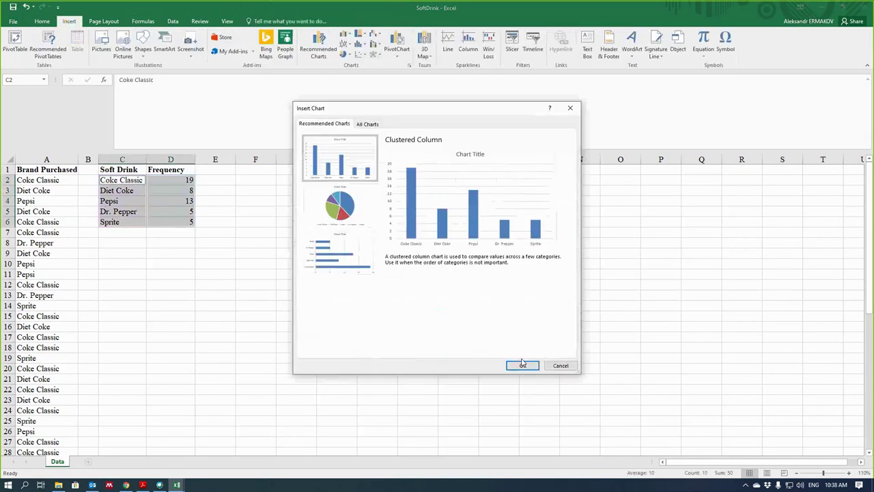
click(523, 365)
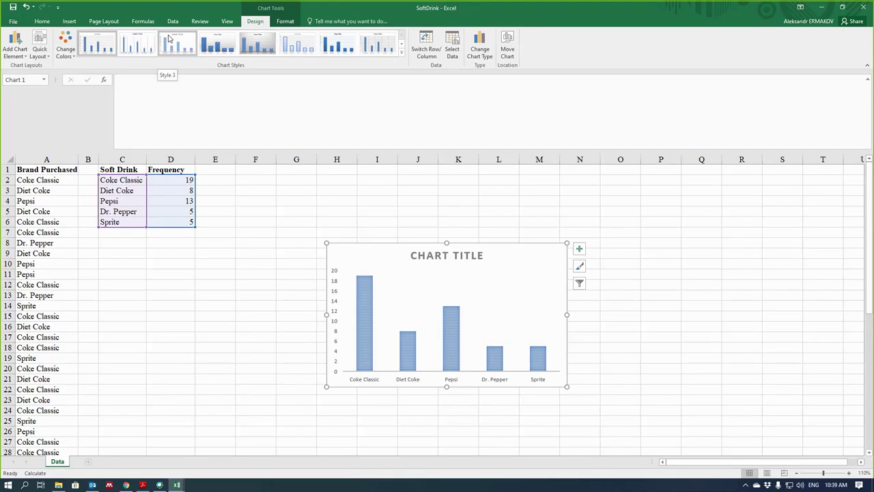
Step: Replace the placeholder Chart Title text with 'any name'
click(15, 46)
mouse_move(24, 79)
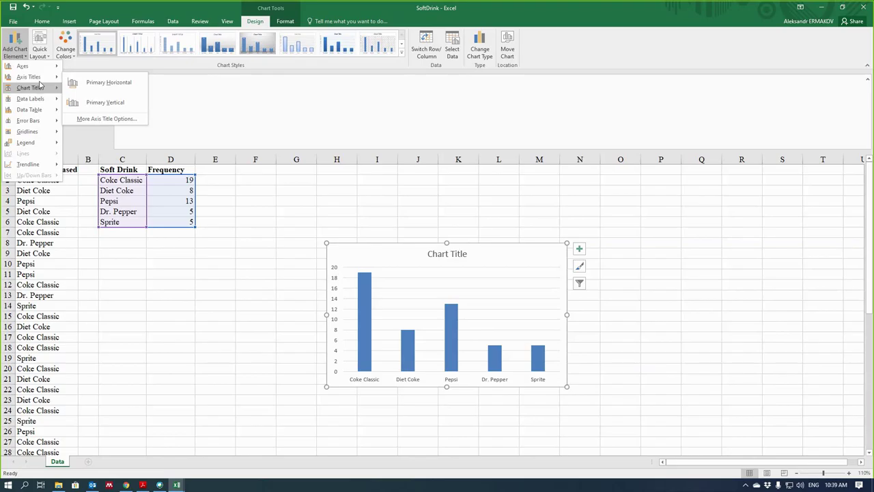
click(255, 326)
click(451, 256)
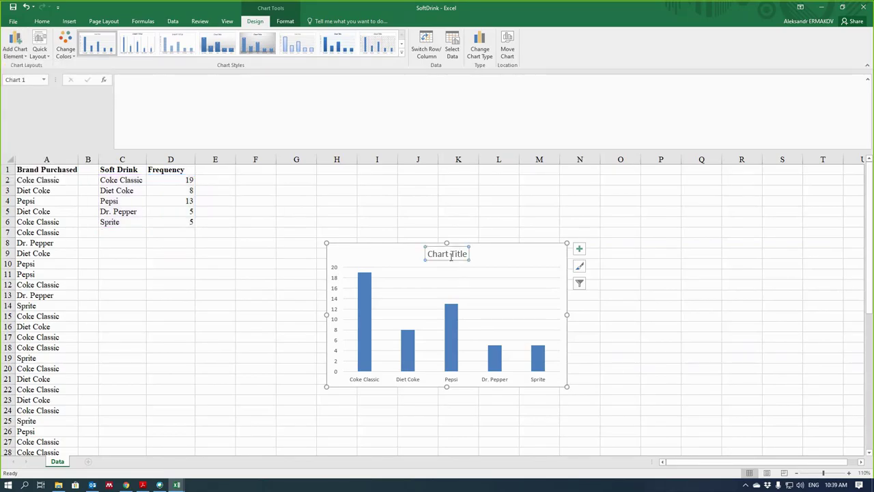
double_click(451, 256)
triple_click(447, 253)
click(448, 253)
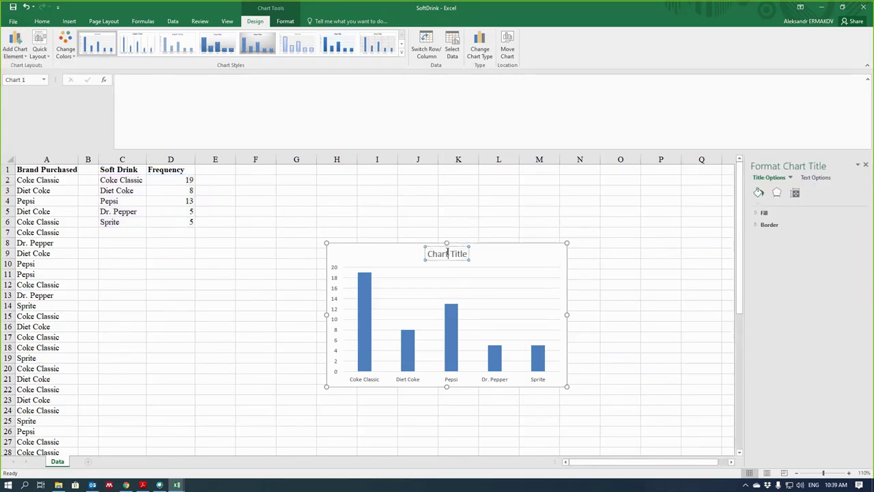
triple_click(447, 253)
click(448, 254)
triple_click(448, 253)
text(an)
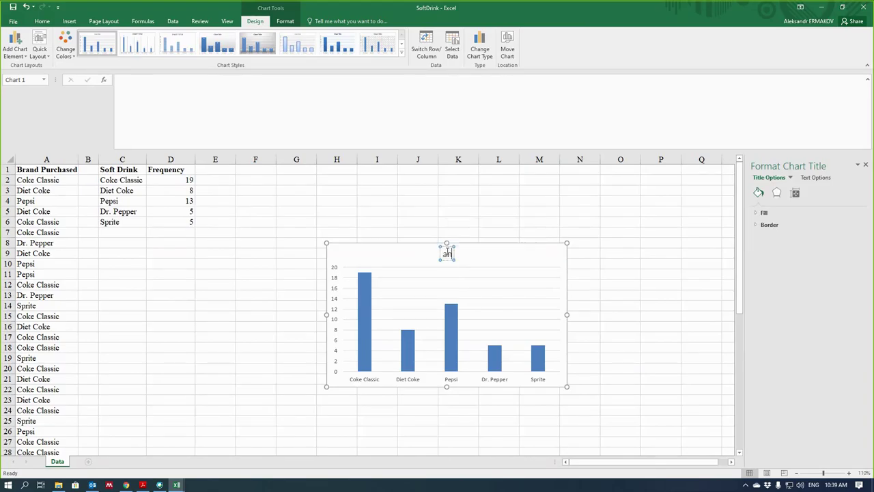
text(y name)
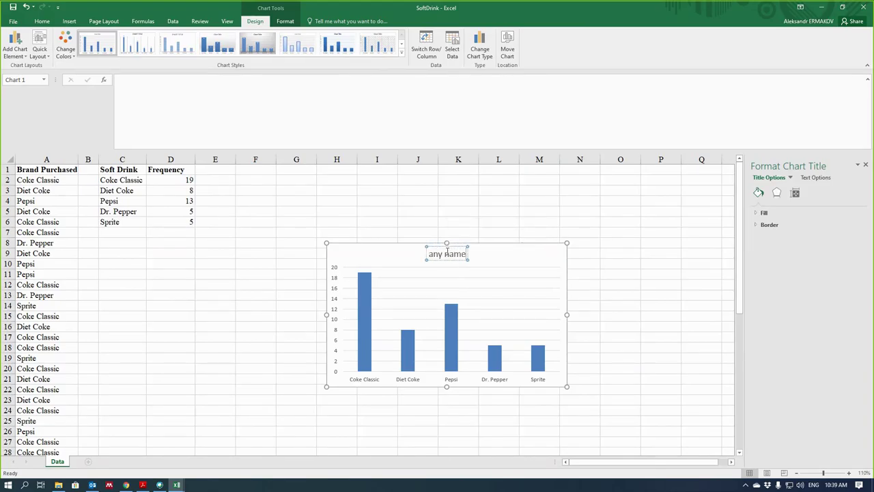
click(496, 199)
Step: Open and close the category axis formatting pane, then return to cell D2
click(450, 376)
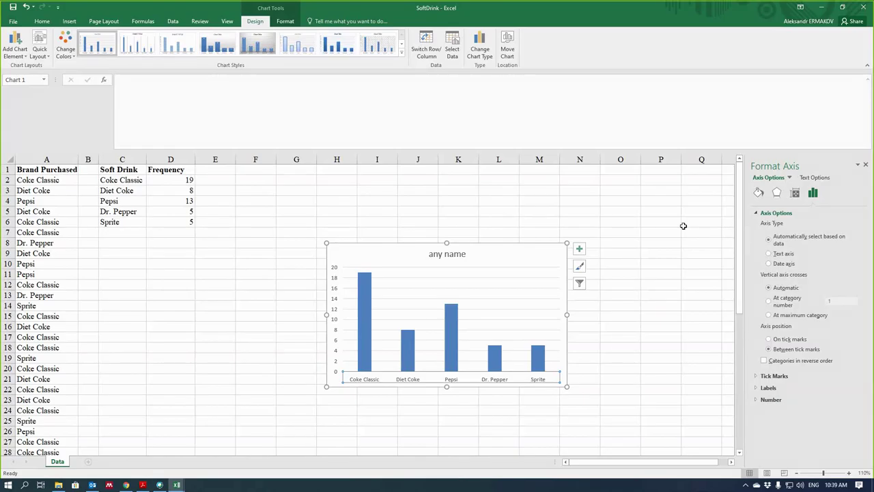
click(865, 164)
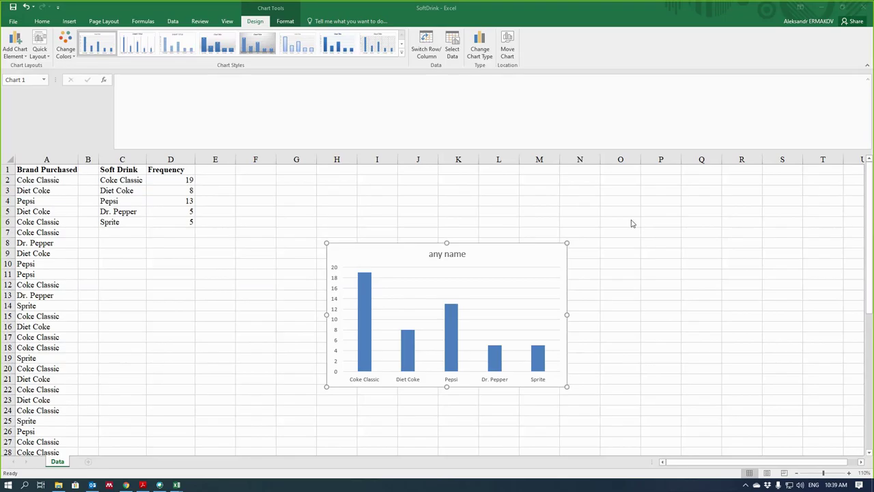
click(183, 180)
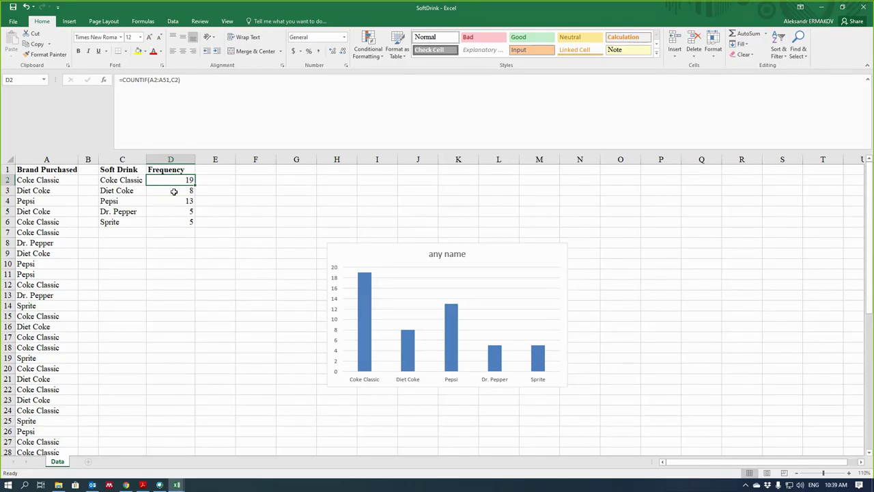
Step: Check the copied COUNTIF formulas in D2 through D4 for shifted ranges
double_click(174, 191)
key(Down)
key(Down)
key(Down)
key(Down)
key(Down)
key(Down)
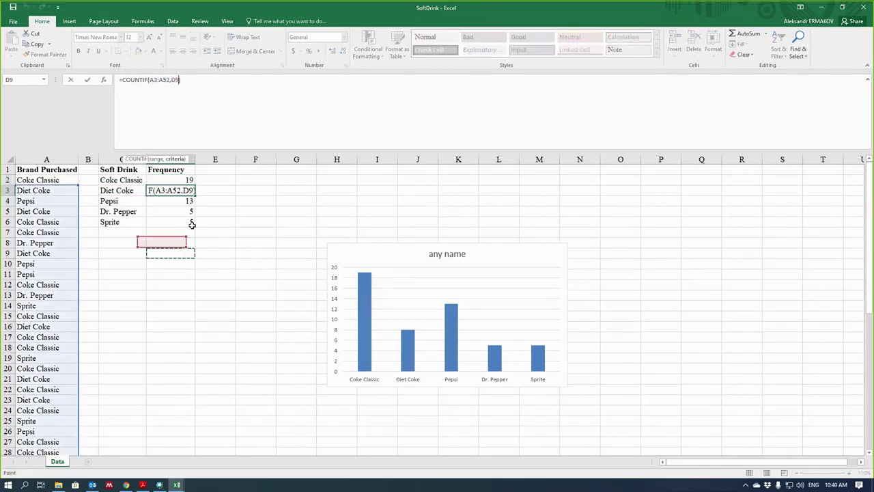
key(Escape)
click(161, 179)
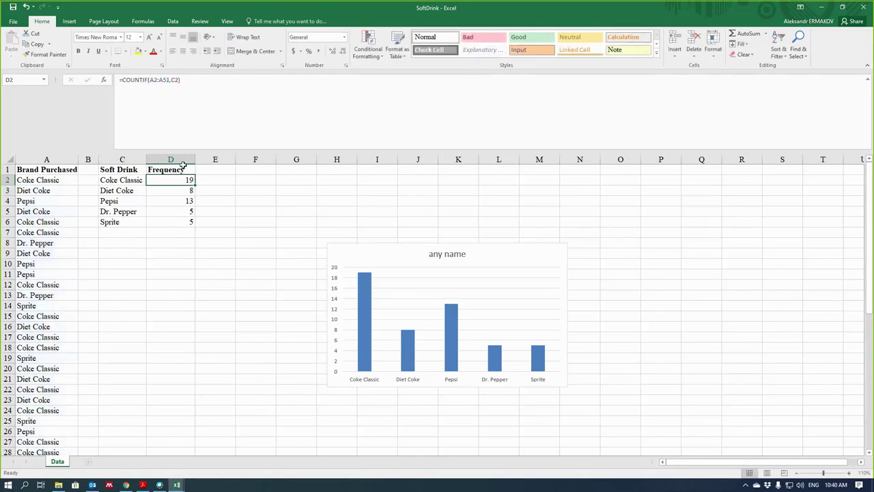
click(175, 199)
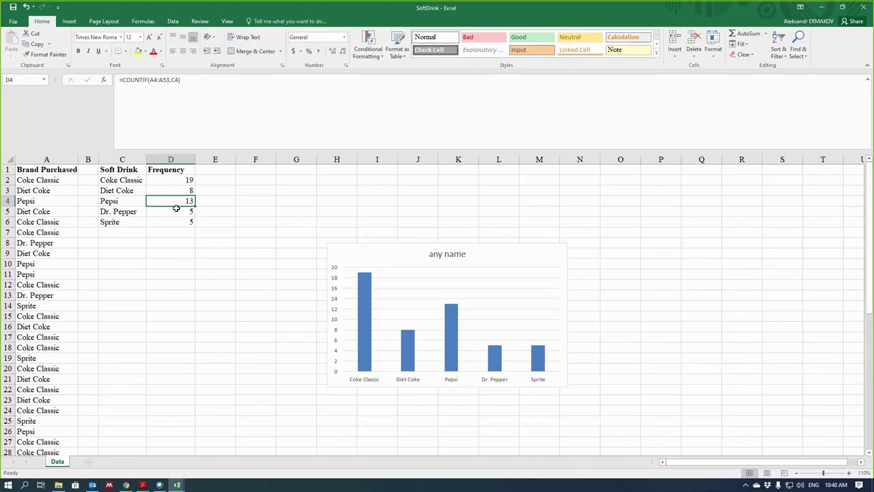
Step: Anchor the D2 formula's range as =COUNTIF($A$2:$A$51,C2)
double_click(171, 180)
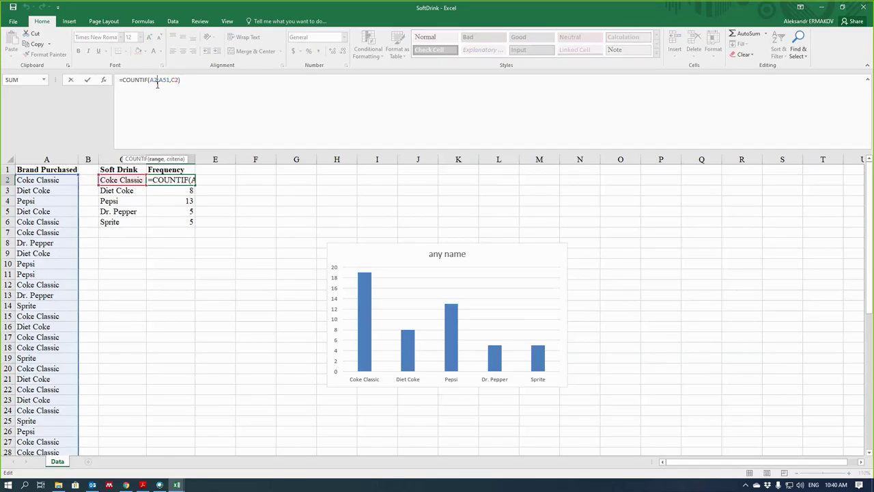
click(152, 79)
text($)
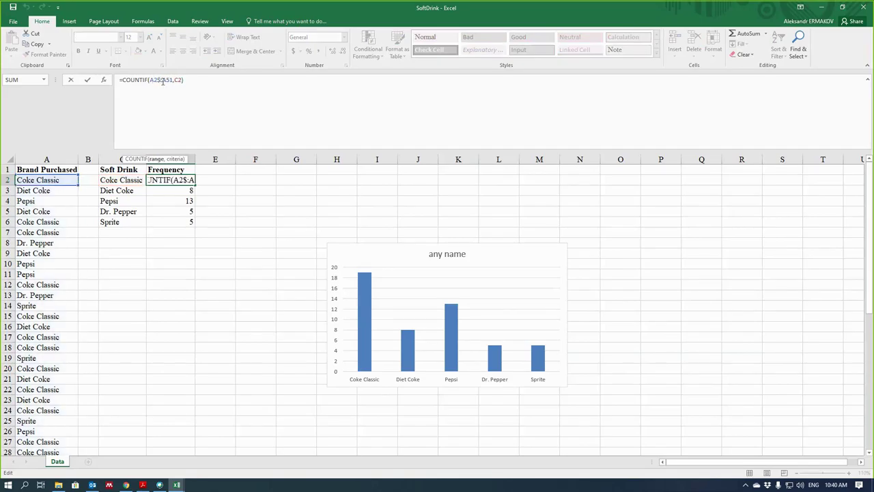
key(BackSpace)
key(Left)
key(Left)
text($)
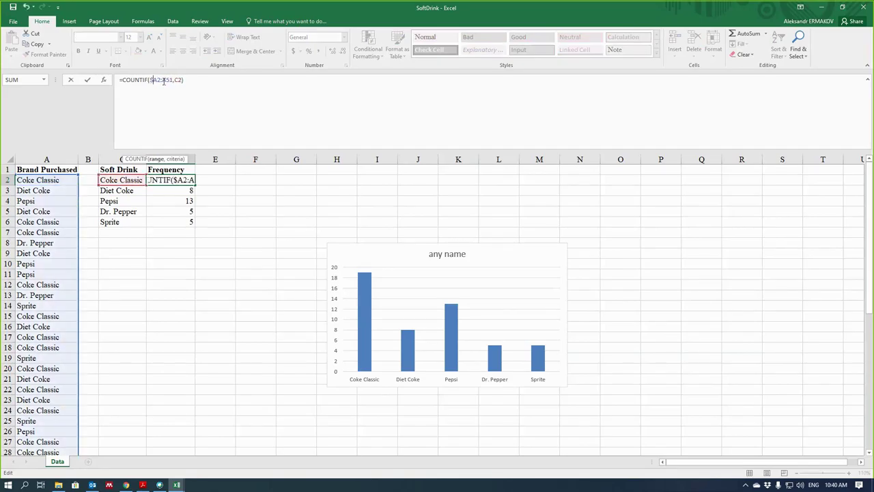
key(Right)
text($)
click(165, 80)
text($)
key(Right)
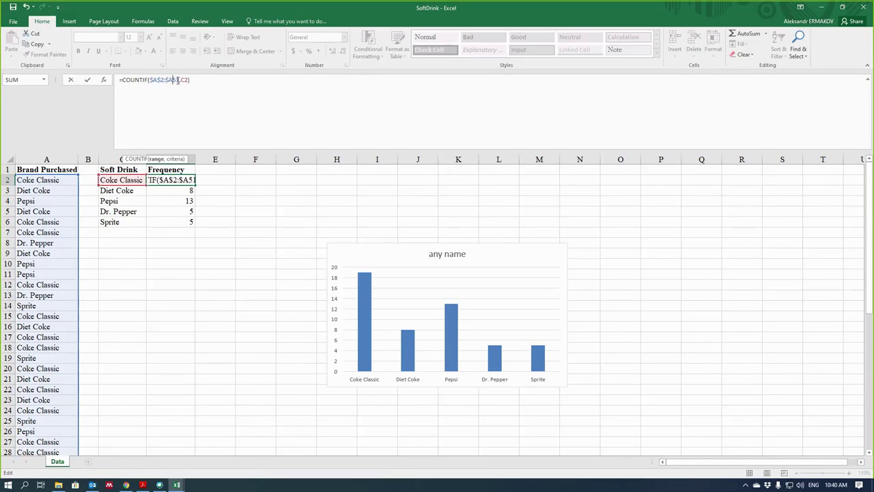
text($)
click(203, 82)
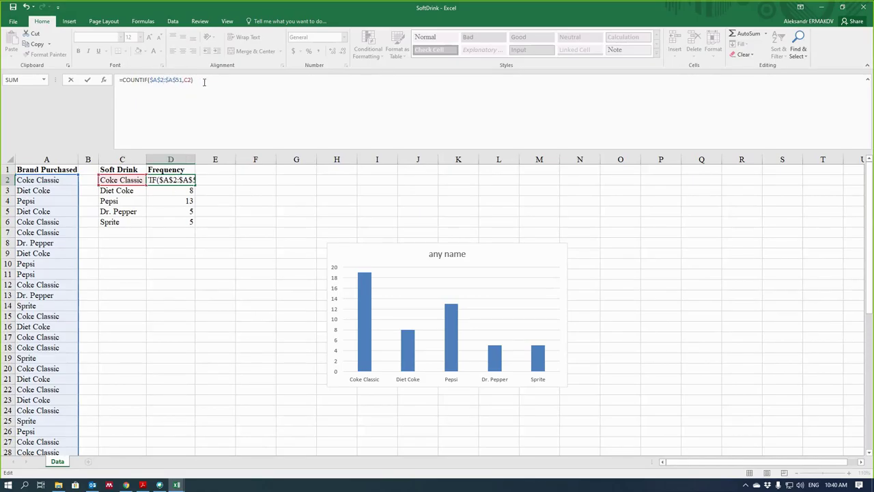
key(Return)
Step: Fill the anchored formula down to D6 and verify the copies in D3 through D5
click(172, 180)
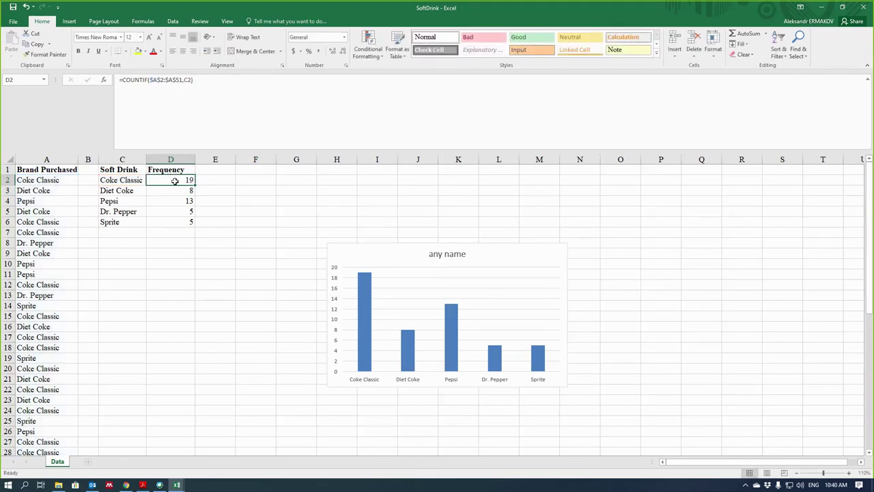
drag(194, 182, 194, 225)
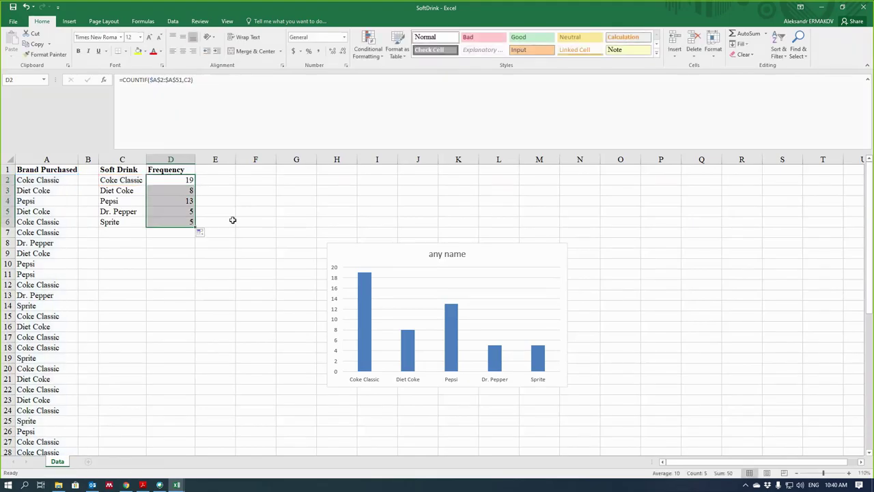
click(230, 219)
drag(190, 180, 193, 226)
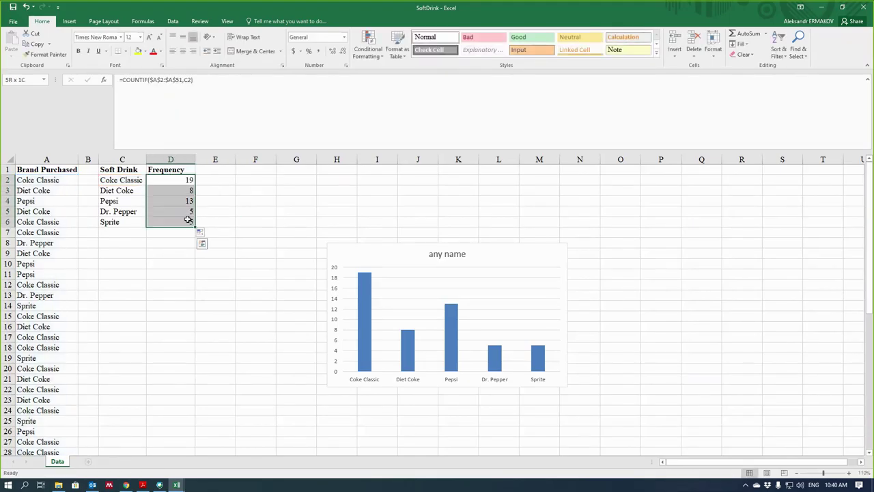
click(179, 192)
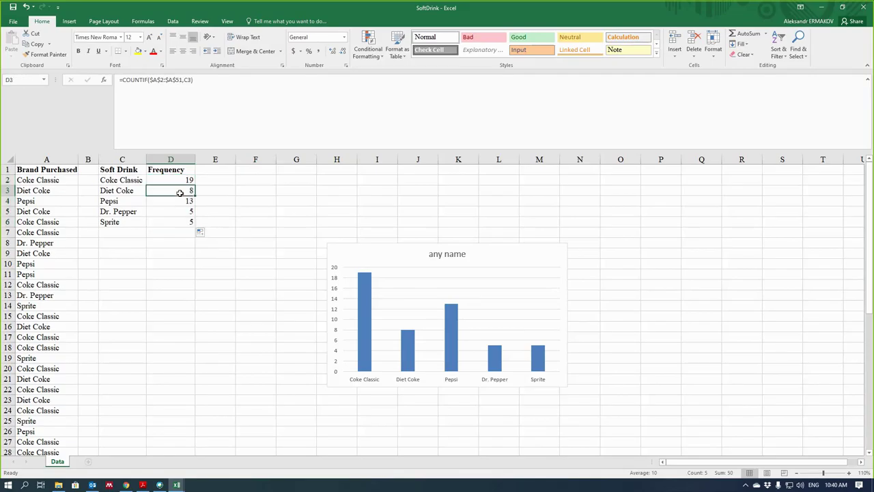
click(187, 212)
click(185, 201)
click(185, 180)
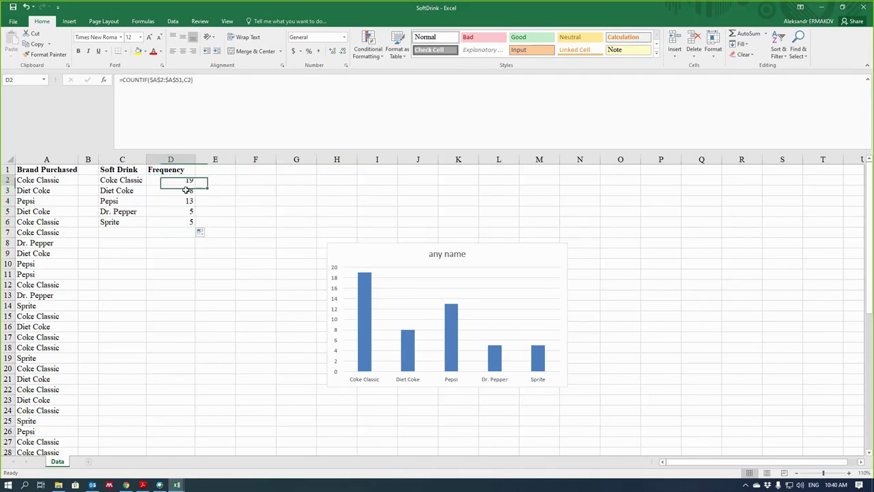
drag(184, 180, 181, 225)
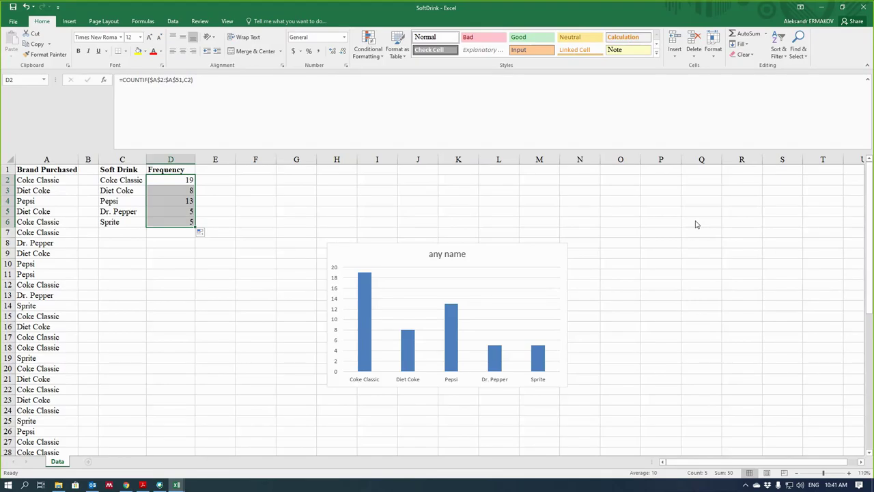
click(255, 200)
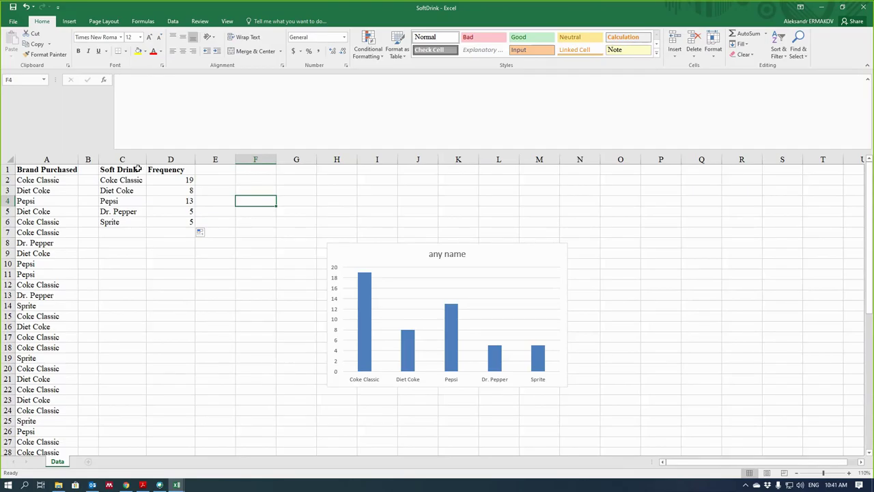
Step: Select the Brand Purchased column, show the Insert tab, then reselect and clear D2:D6
click(47, 169)
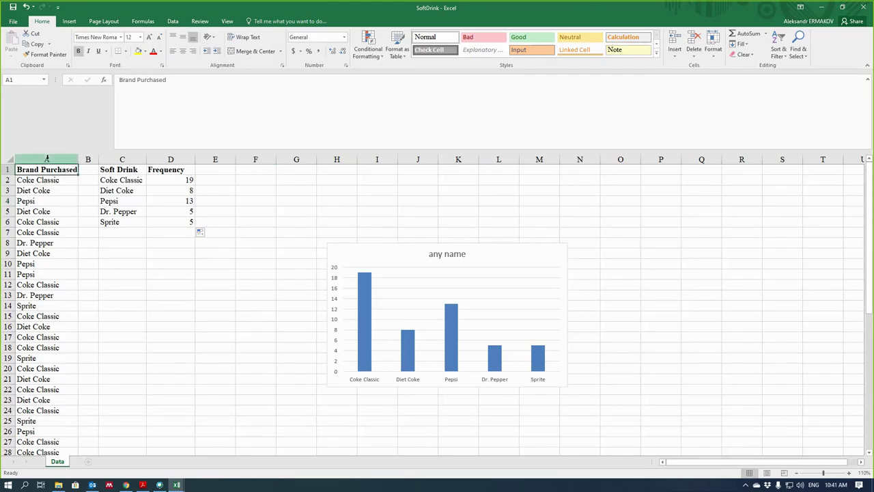
click(47, 158)
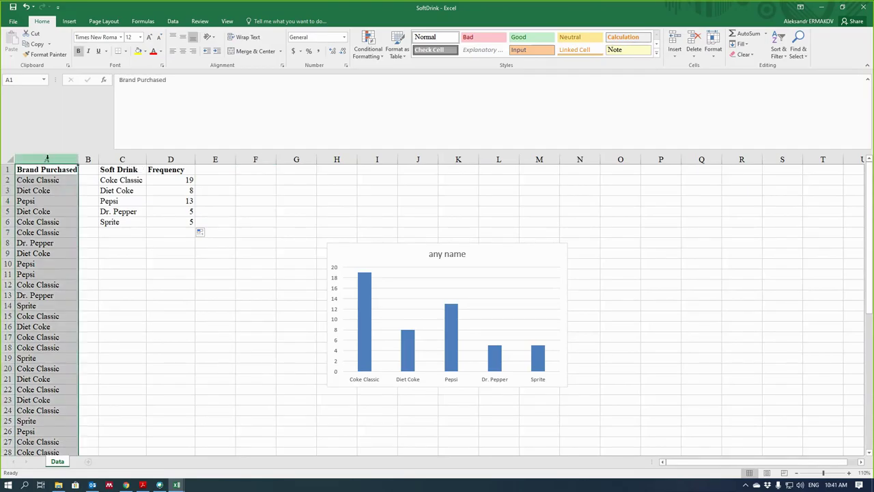
click(69, 22)
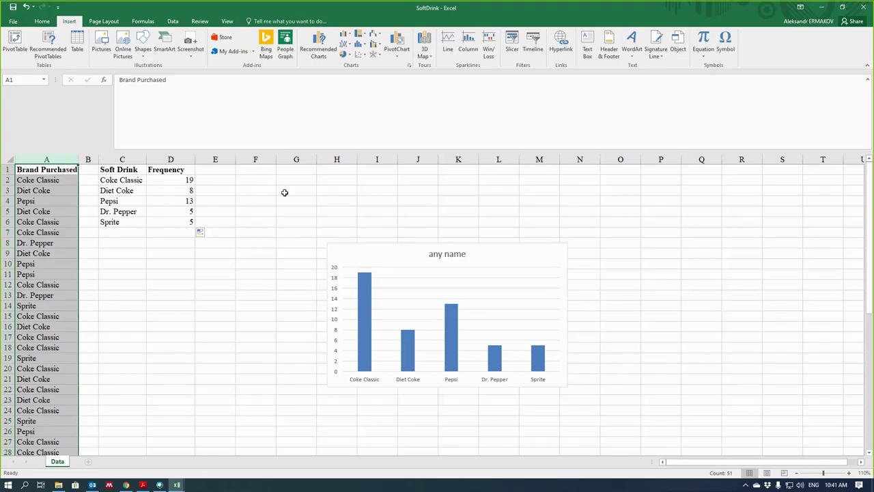
click(178, 179)
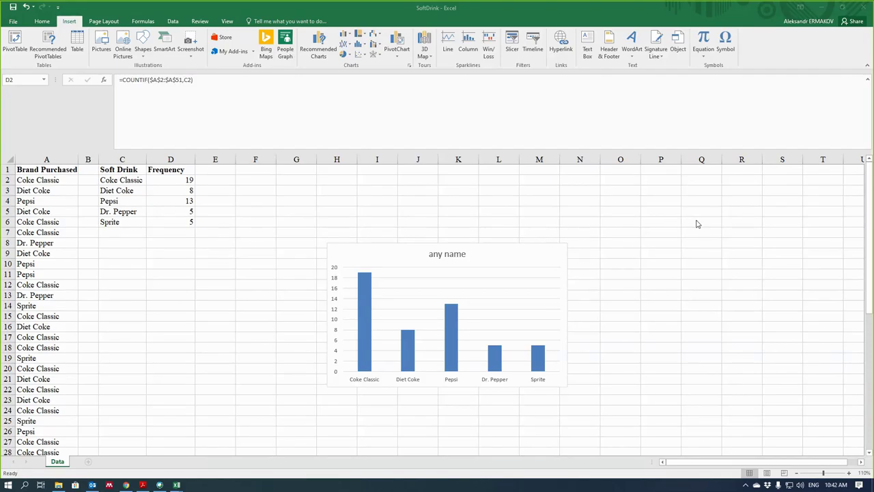
click(167, 179)
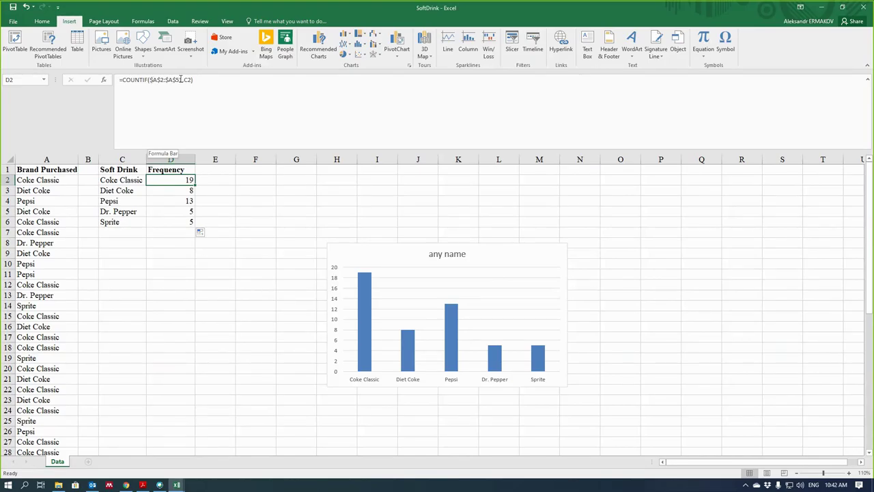
click(212, 202)
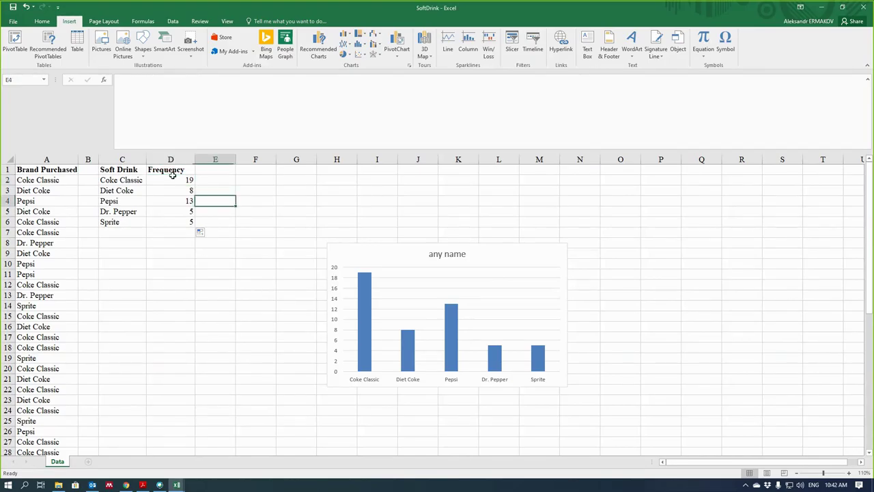
drag(175, 179, 175, 220)
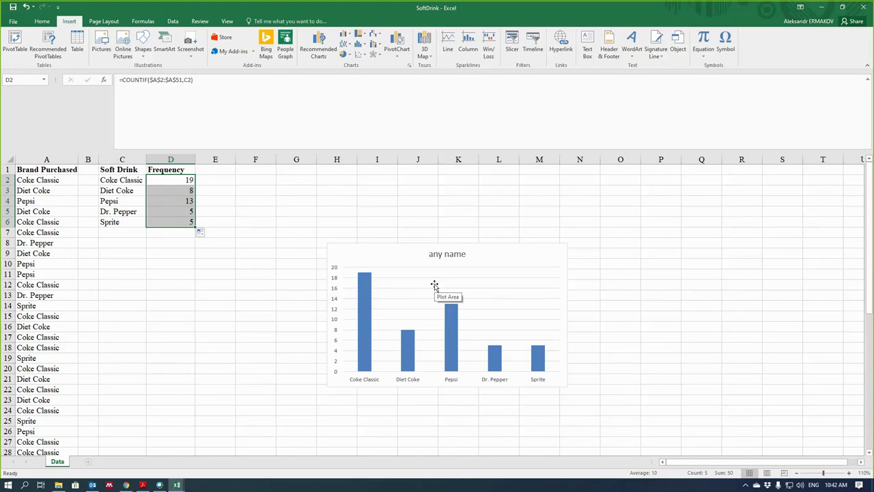
click(262, 223)
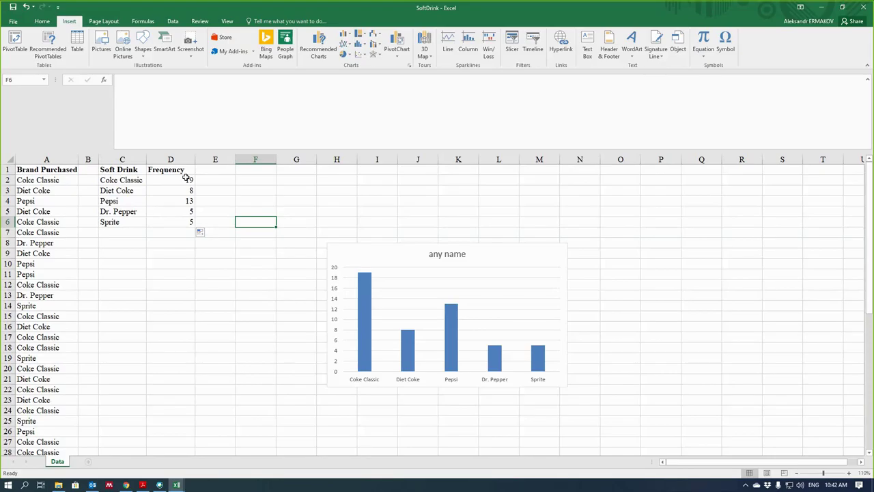
Step: Discard SoftDrink's changes on closing, then open the Audit workbook from TD7-DataFiles
click(864, 8)
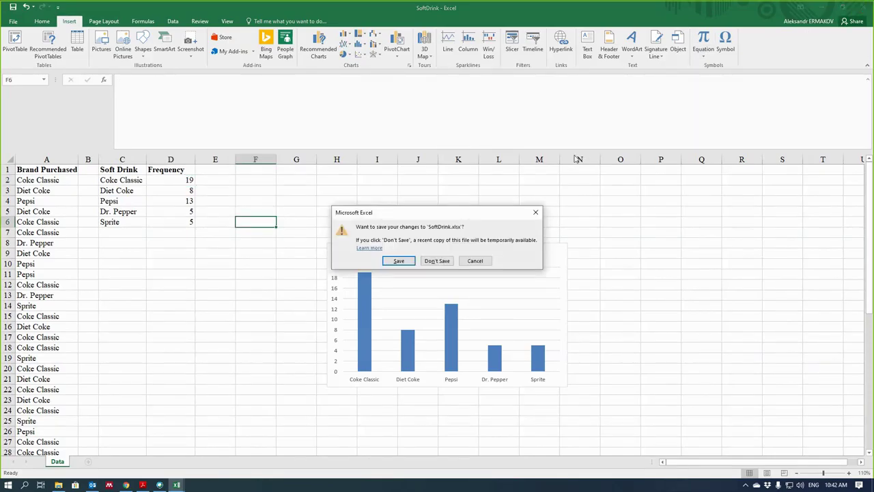
click(438, 263)
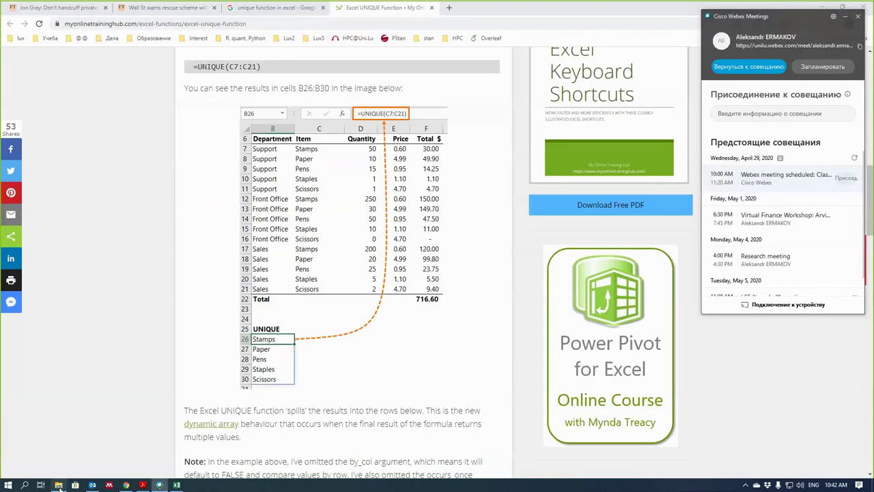
click(58, 485)
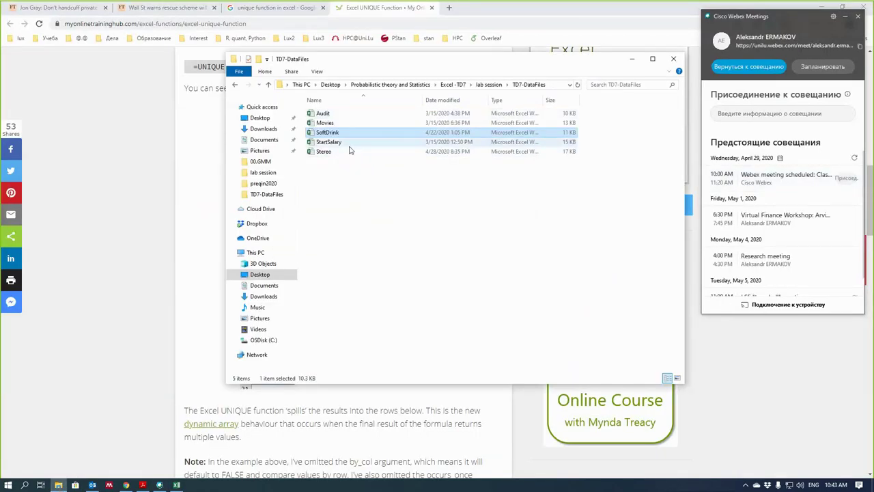
double_click(325, 114)
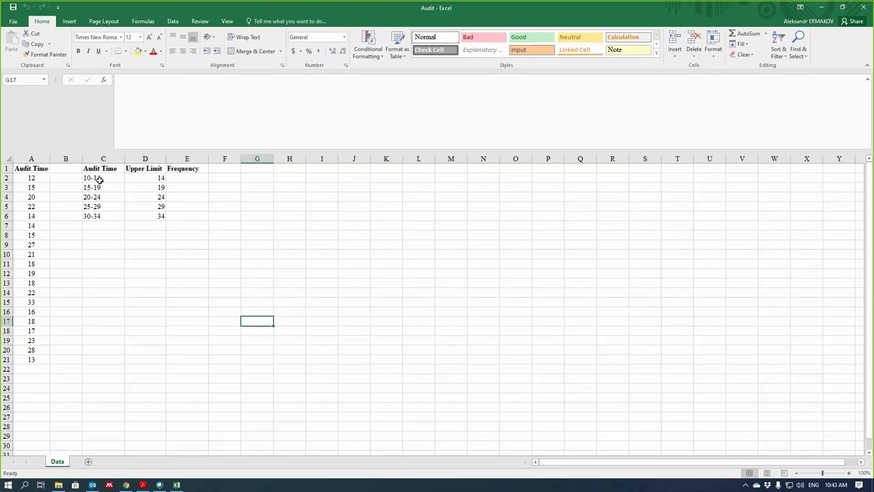
drag(101, 179, 99, 217)
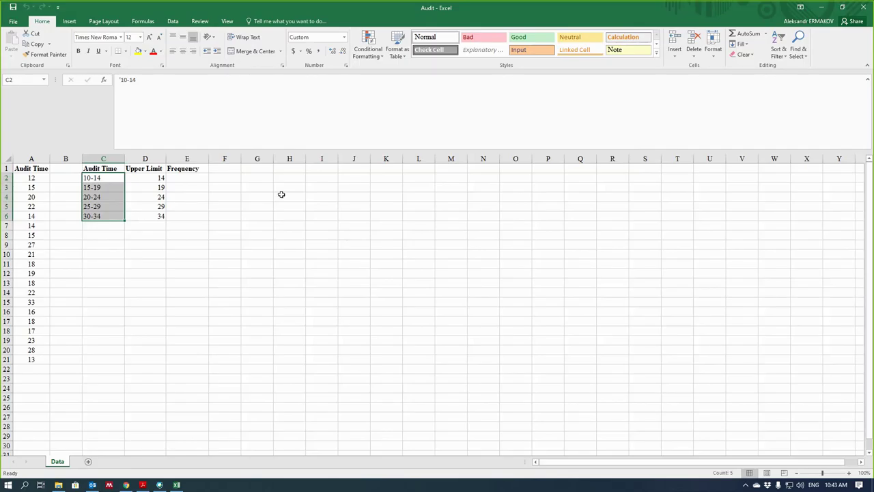
click(184, 178)
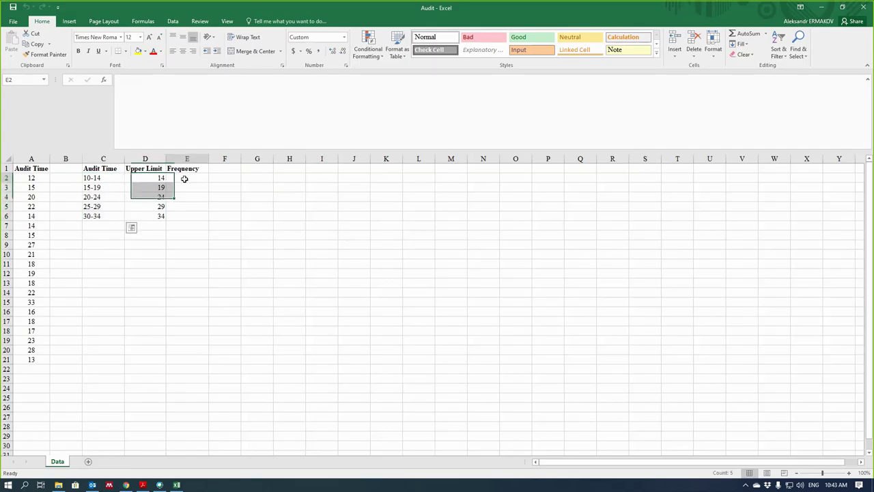
click(148, 109)
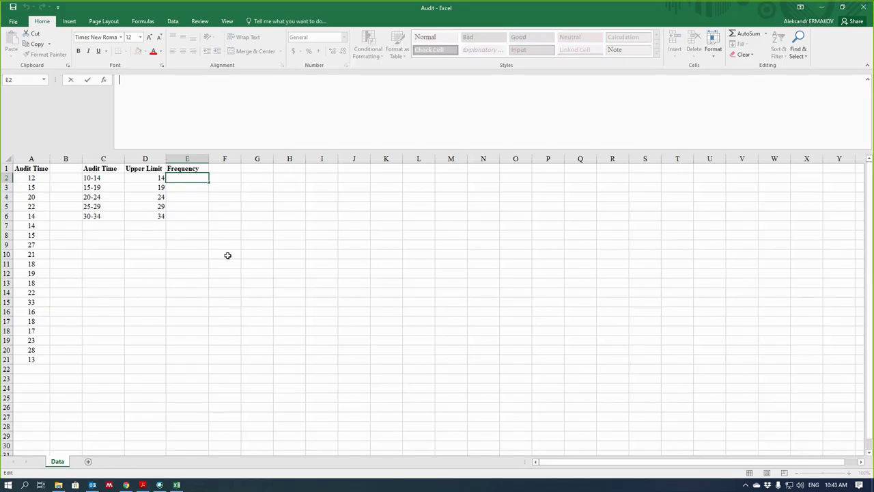
click(146, 177)
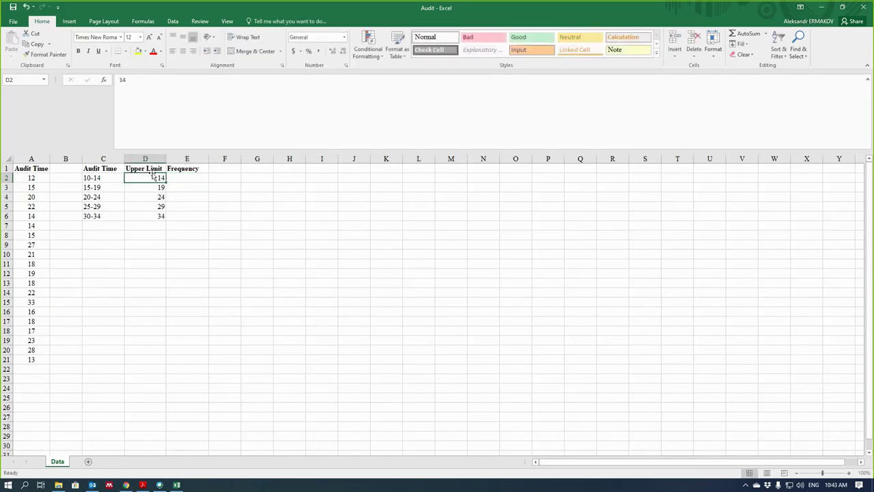
click(151, 170)
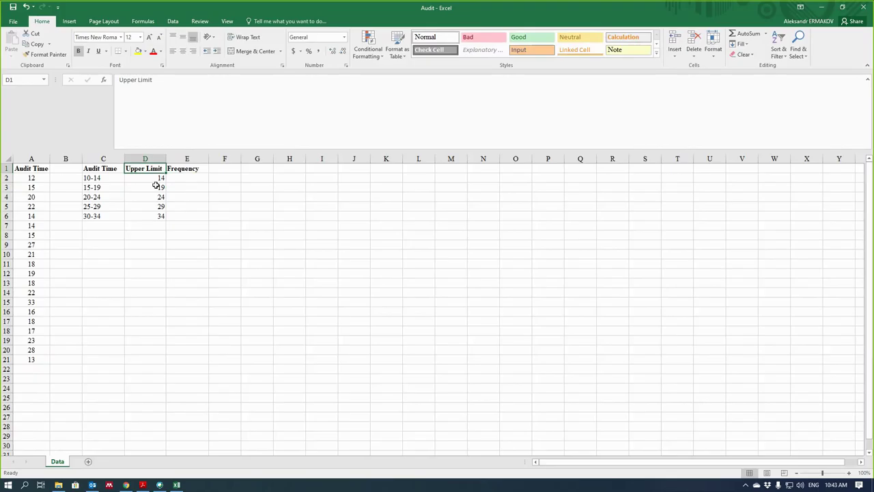
click(144, 187)
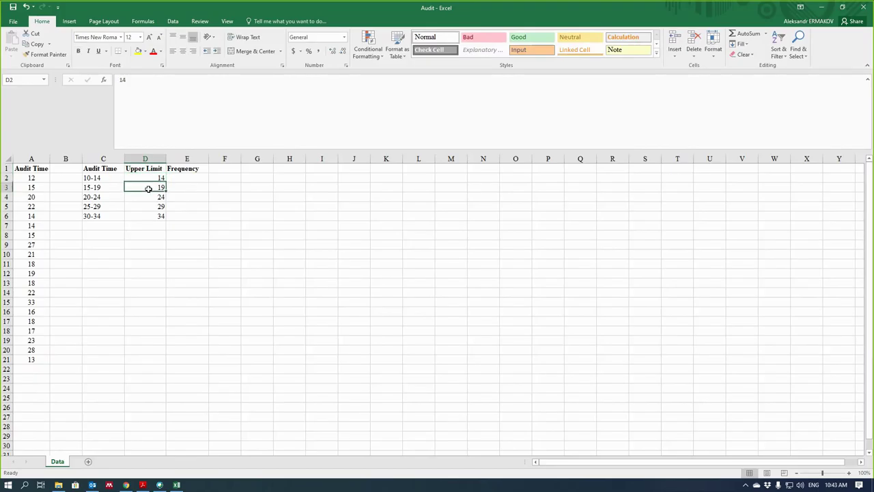
click(147, 197)
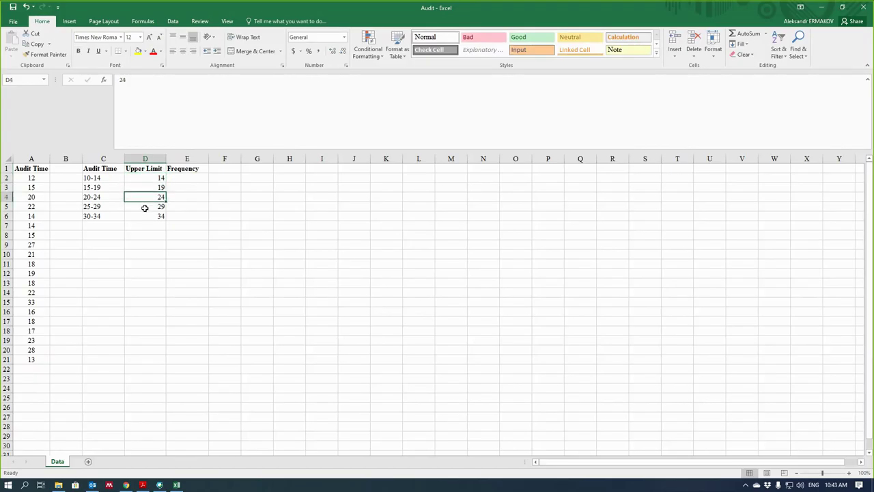
click(179, 177)
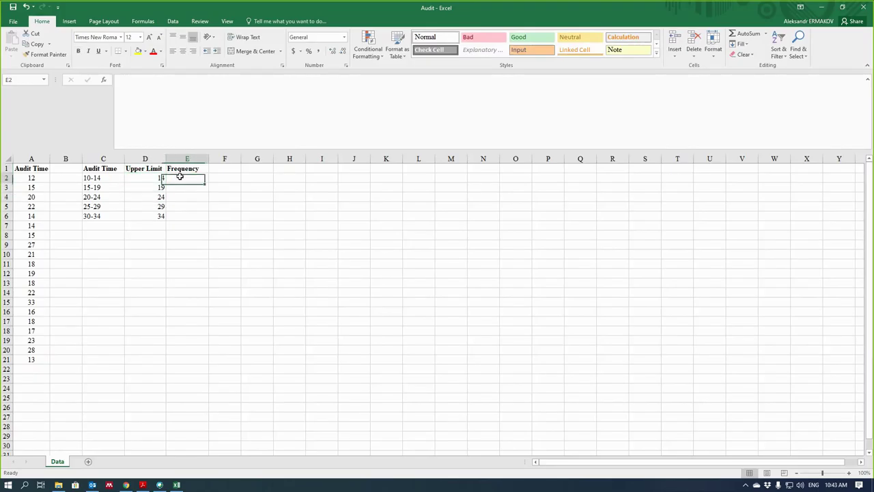
click(137, 89)
text(=)
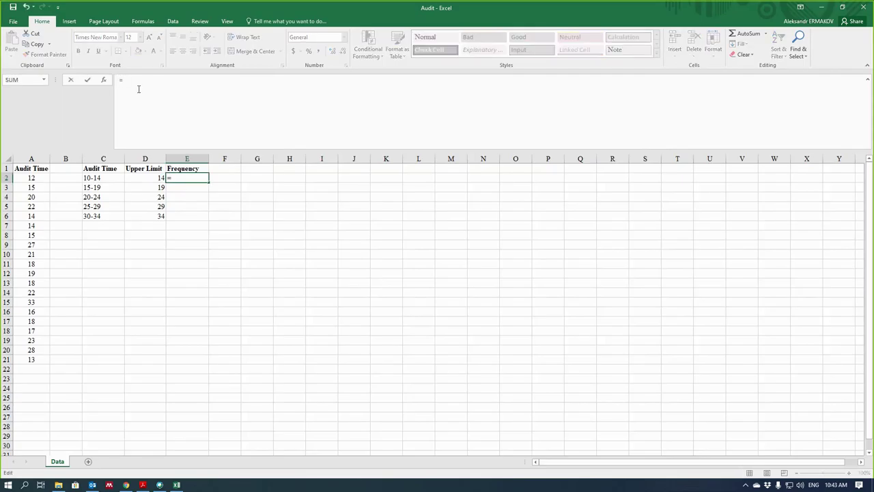
text(FR)
key(Return)
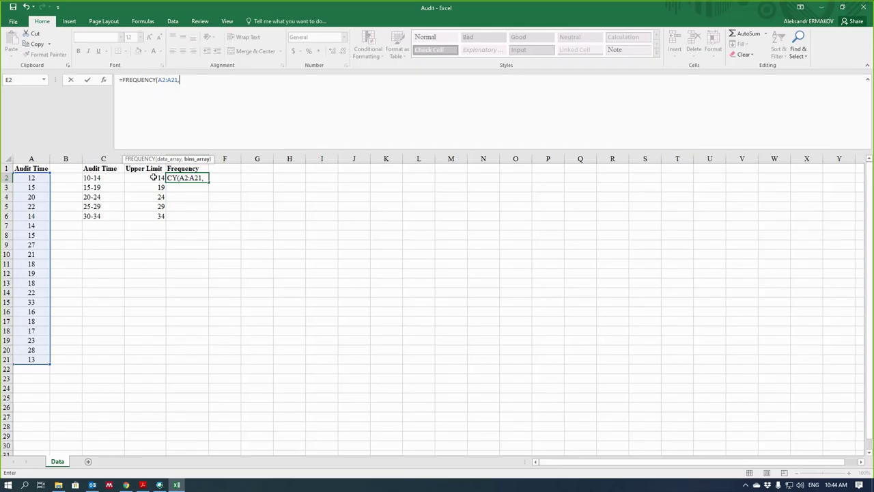
drag(154, 177, 161, 217)
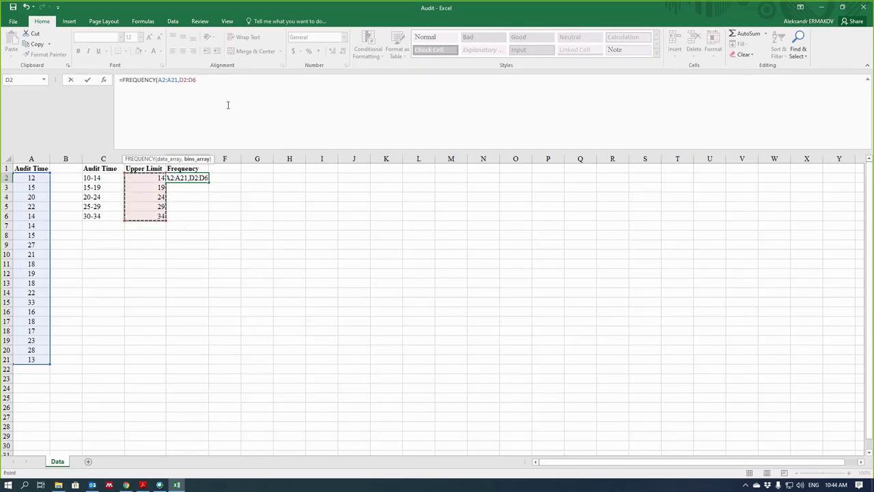
text())
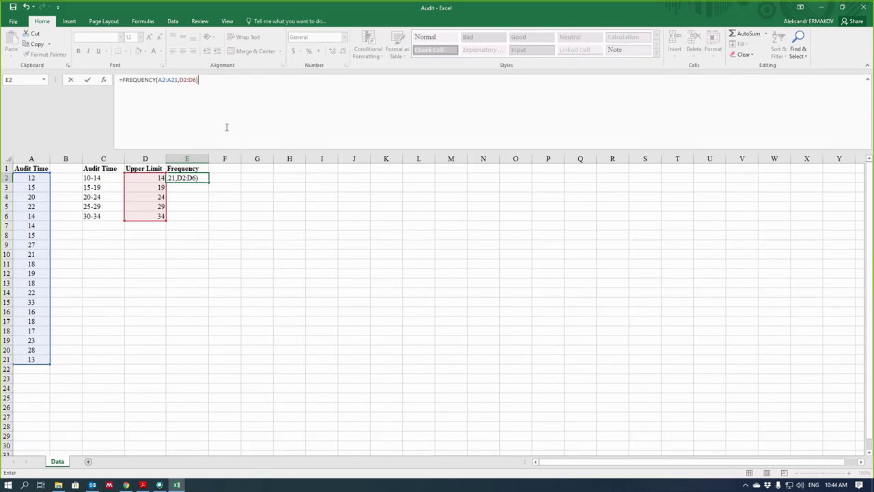
drag(198, 79, 123, 80)
key(ctrl+c)
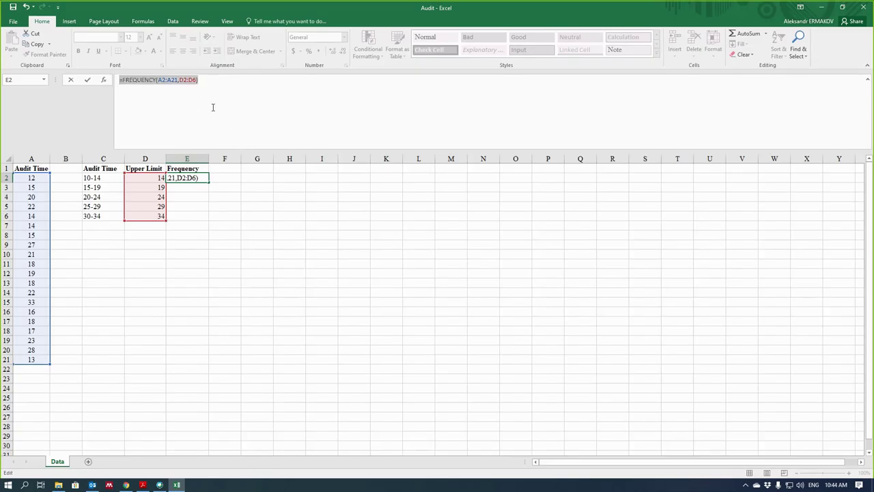
key(BackSpace)
key(BackSpace)
key(Escape)
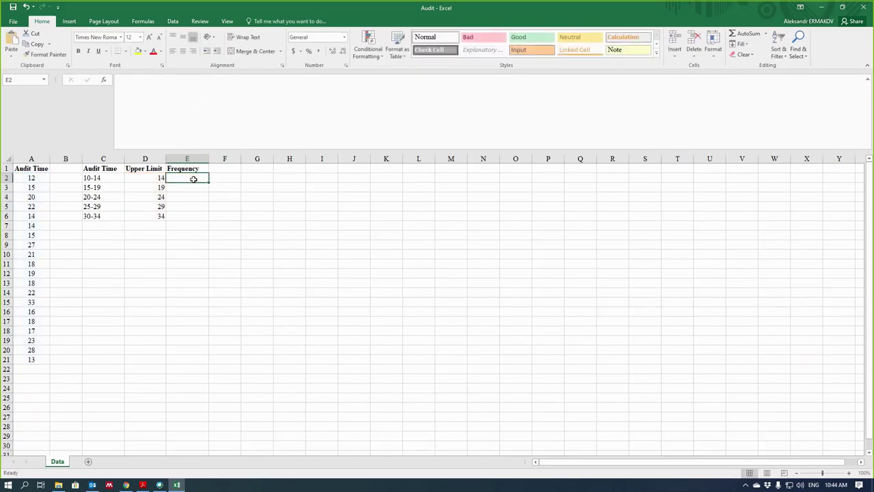
Step: Select the Frequency cells E2:E6 for the results
drag(193, 179, 200, 215)
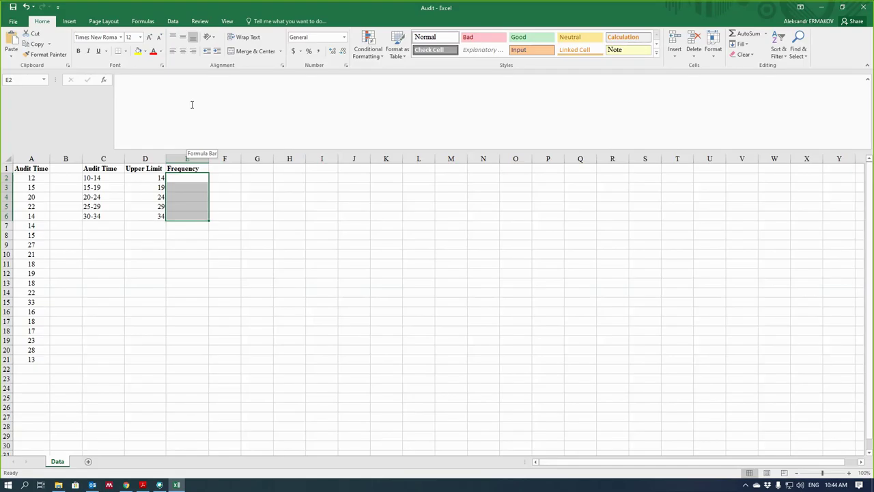
click(192, 104)
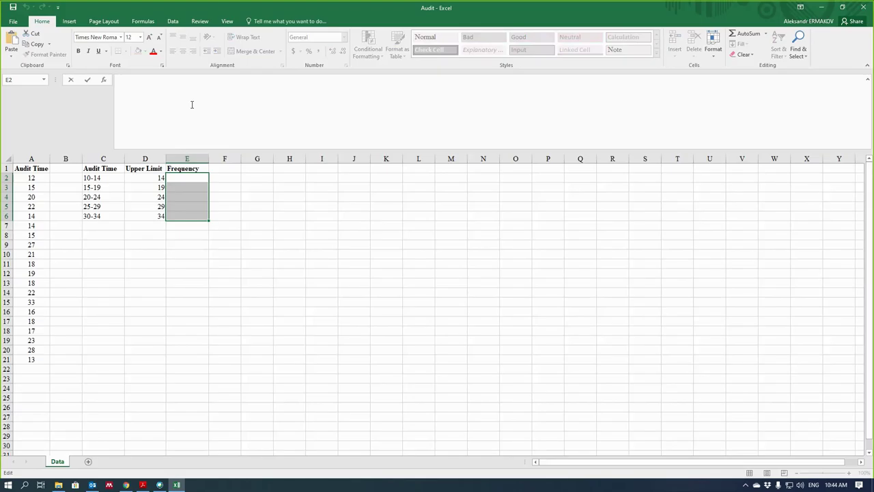
click(252, 180)
click(196, 178)
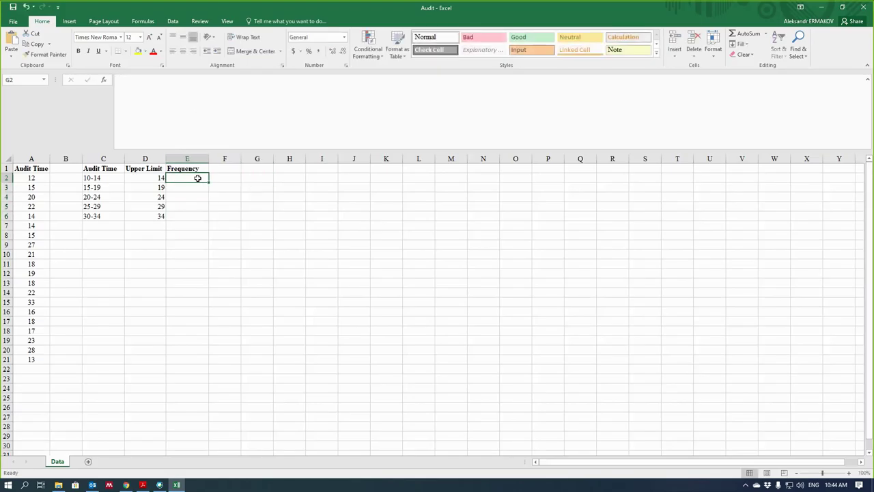
click(232, 217)
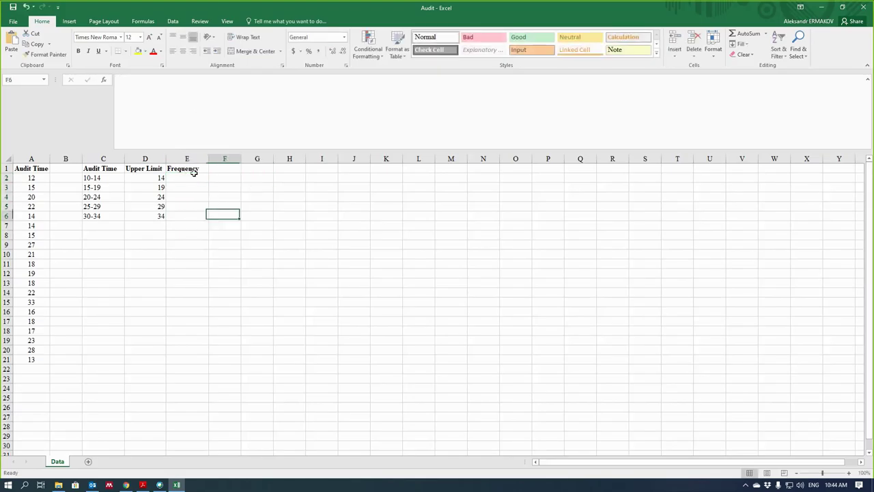
drag(193, 172, 202, 205)
Step: Enter =FREQUENCY(A2:A21,D2:D6) as an array formula across E2:E6
click(136, 85)
text(=)
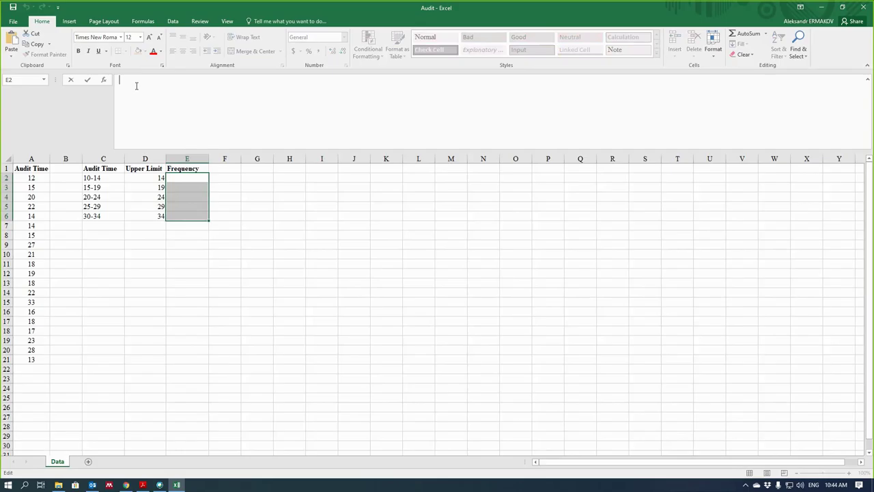
key(ctrl+v)
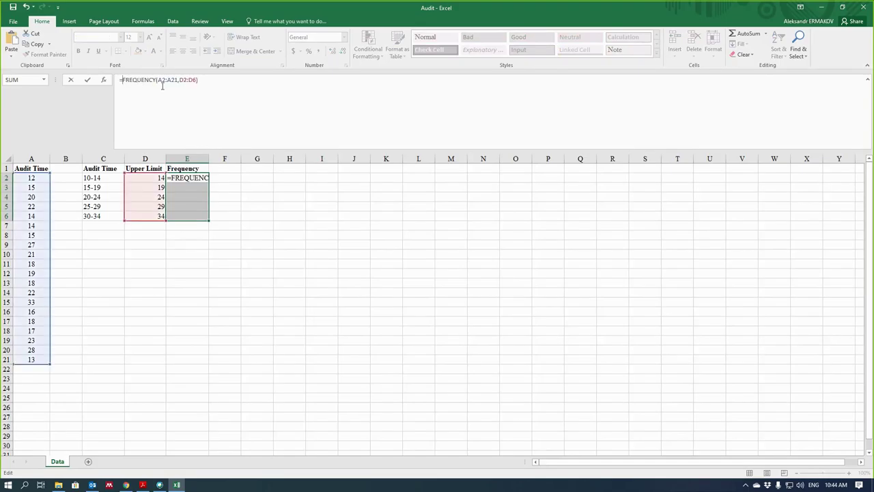
click(208, 81)
key(ctrl+shift+Return)
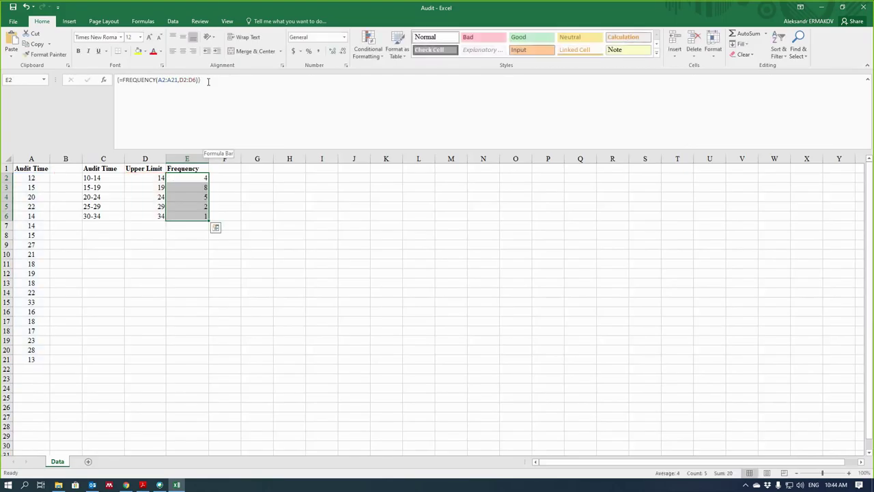
Step: Attempt to edit part of the array, dismiss the warning and deselect
click(208, 81)
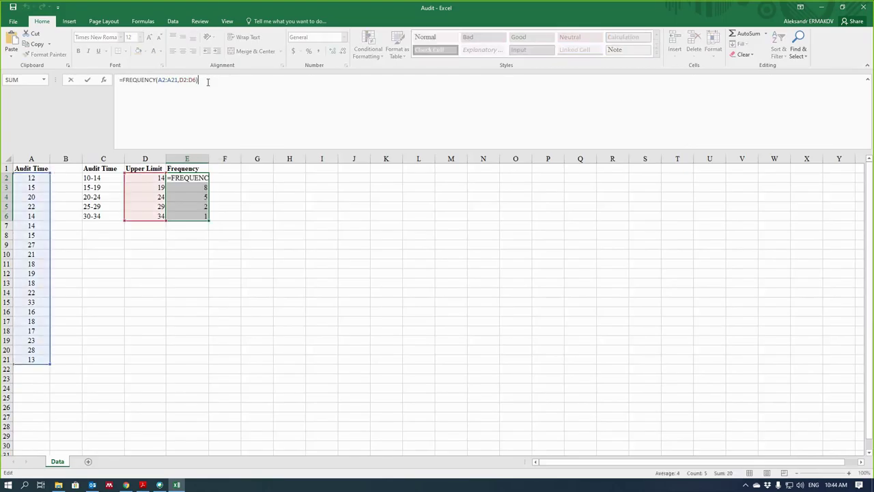
key(Return)
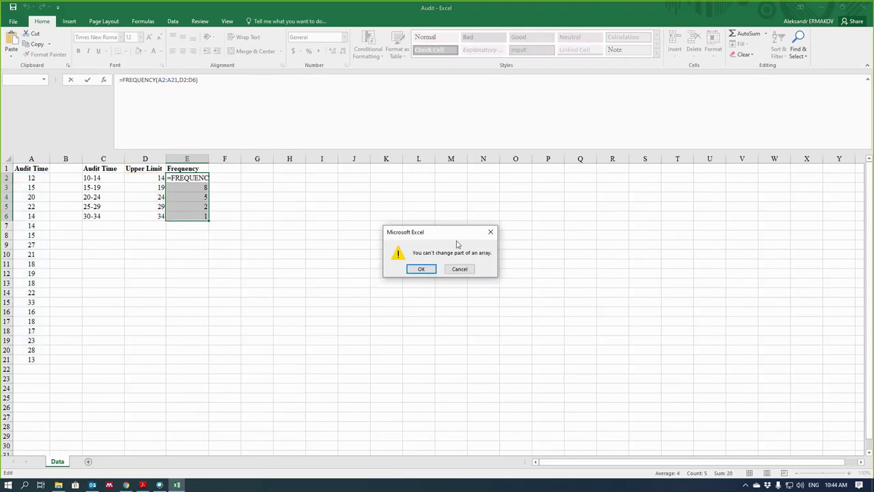
click(459, 269)
click(328, 236)
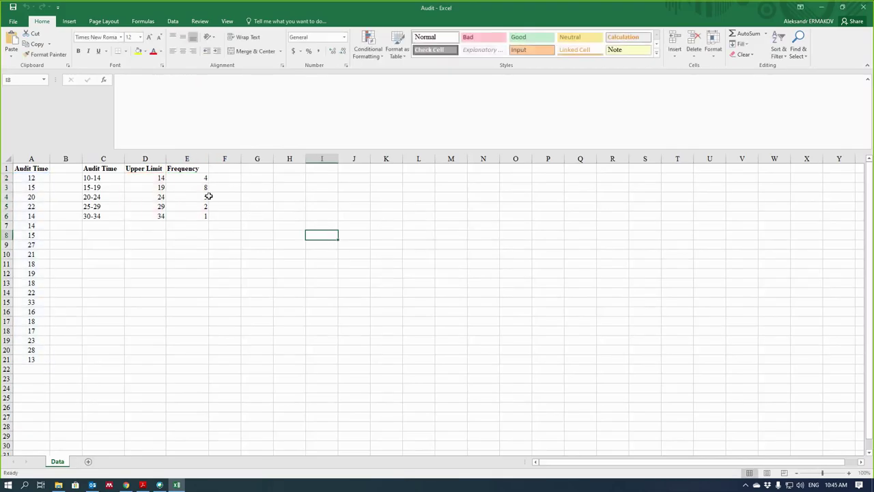
Step: Mark the braces of E4's array formula in red ink
click(207, 197)
click(482, 284)
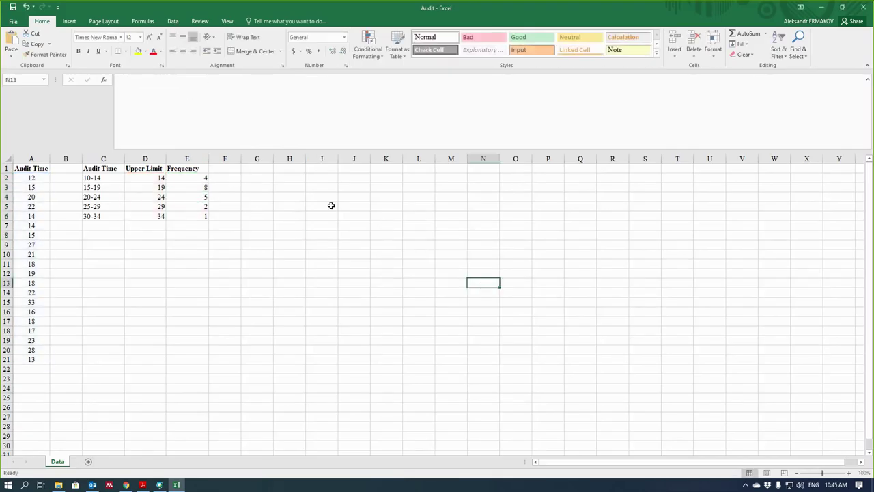
click(205, 198)
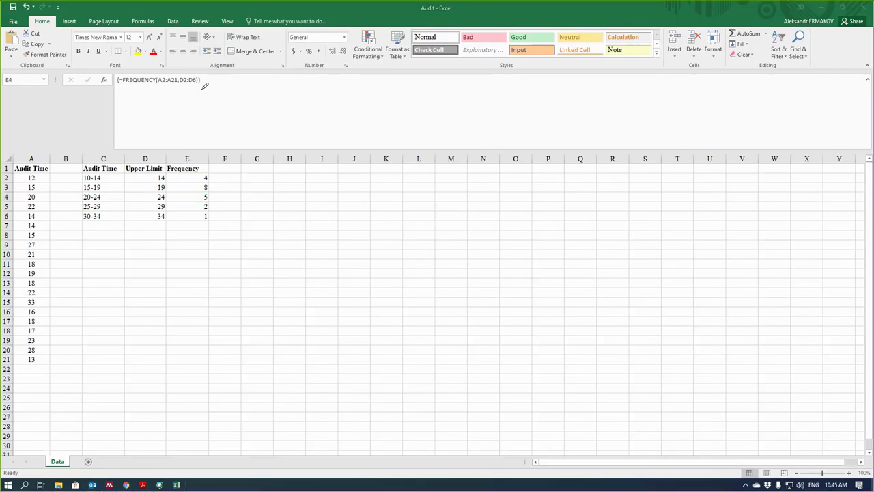
drag(198, 88, 209, 81)
drag(116, 87, 118, 92)
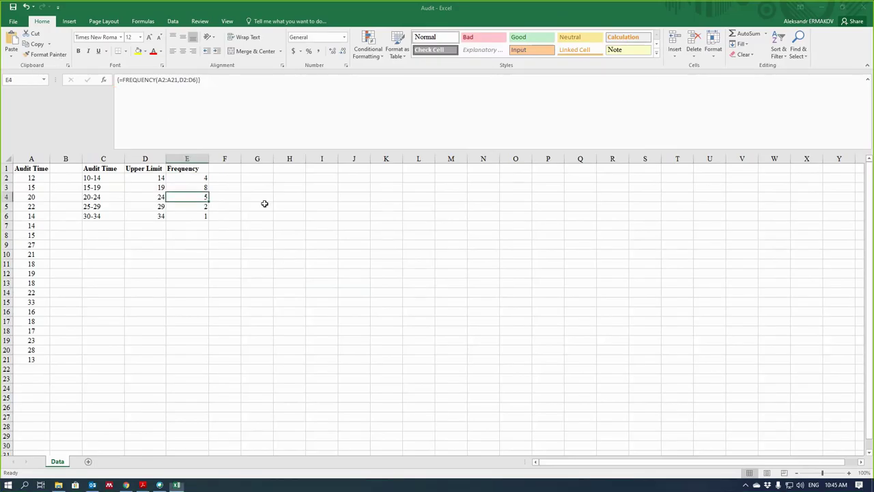
Step: Type MISTAKE into G2, then cut it for moving up to G1
click(250, 177)
click(250, 129)
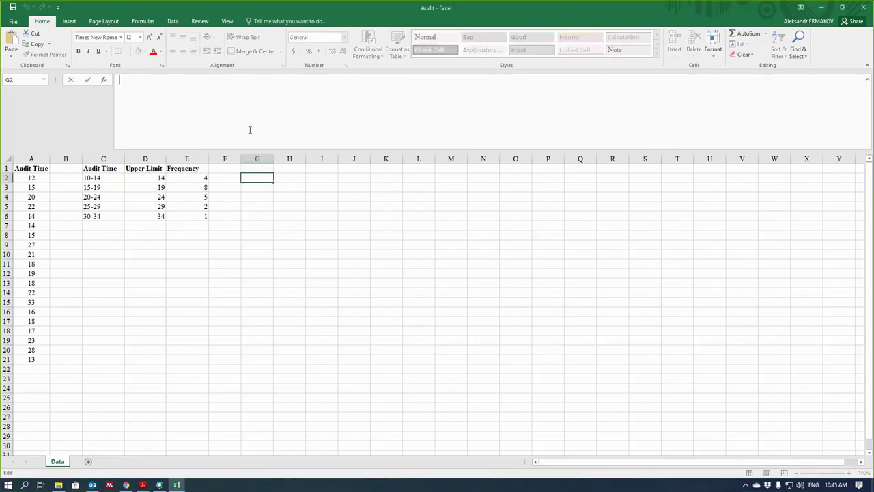
text(=)
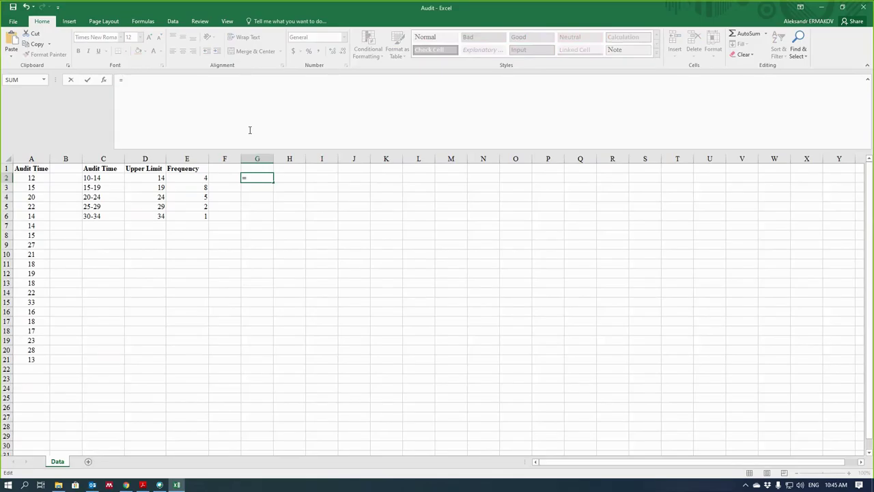
click(263, 169)
key(Escape)
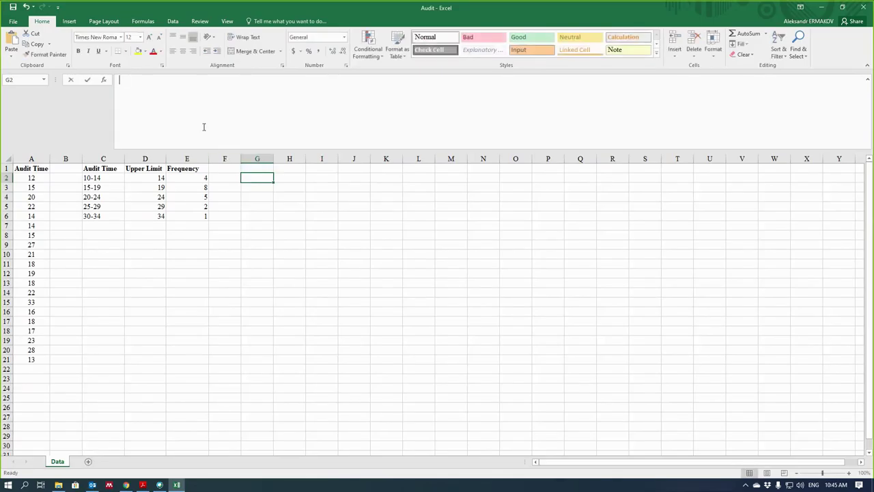
click(203, 127)
text(MIST)
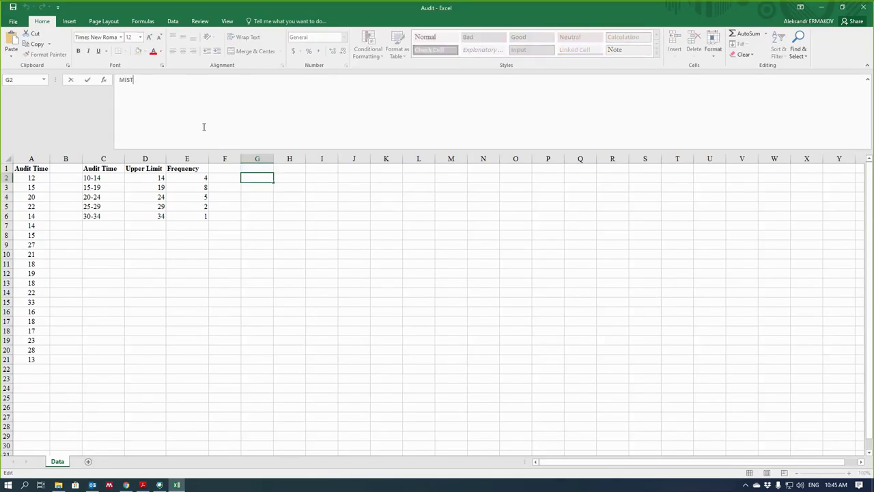
text(AKE)
click(287, 198)
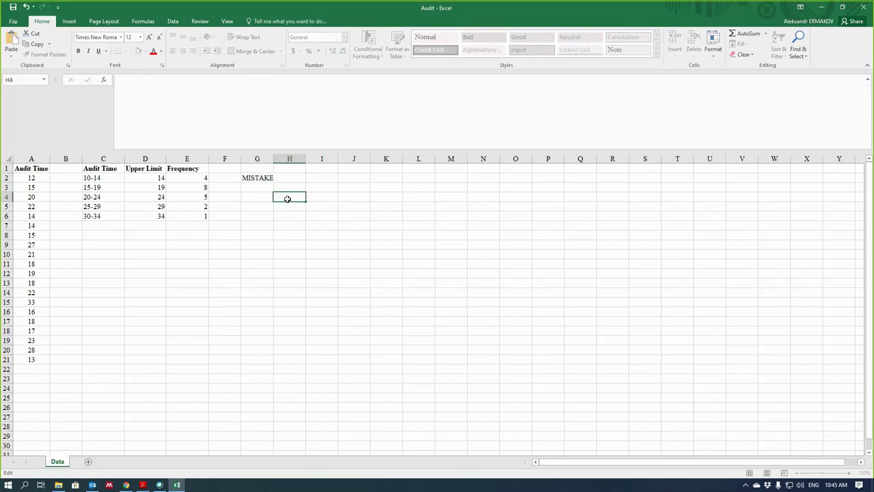
click(258, 177)
key(ctrl+x)
click(265, 169)
Step: Paste MISTAKE into G1 and start a FREQUENCY formula in G2
key(ctrl+v)
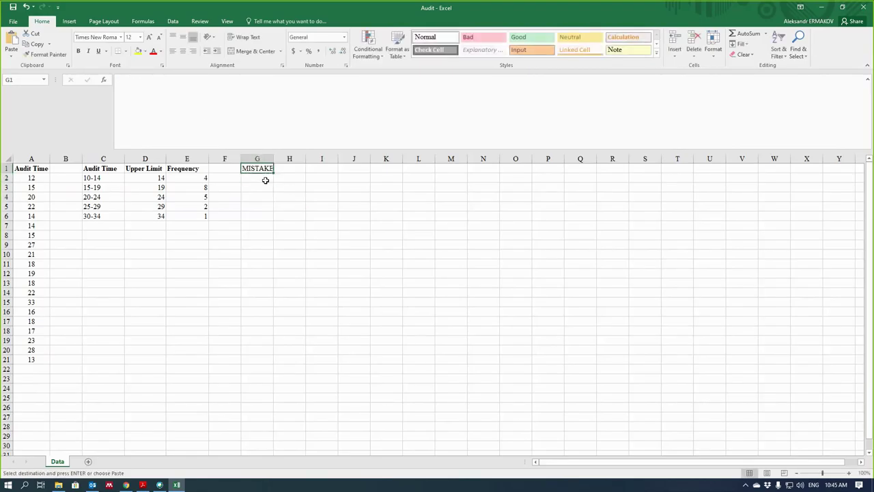
click(264, 180)
click(243, 143)
text(=FER)
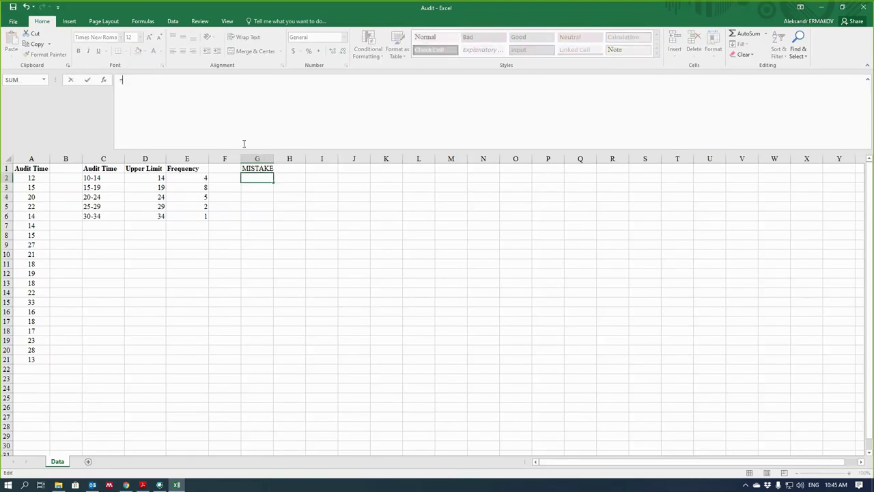
key(BackSpace)
key(BackSpace)
text(RE)
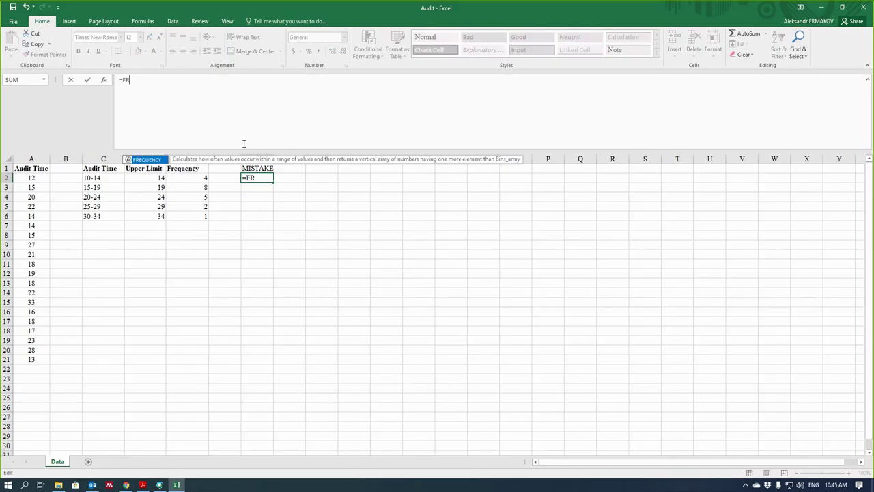
double_click(145, 161)
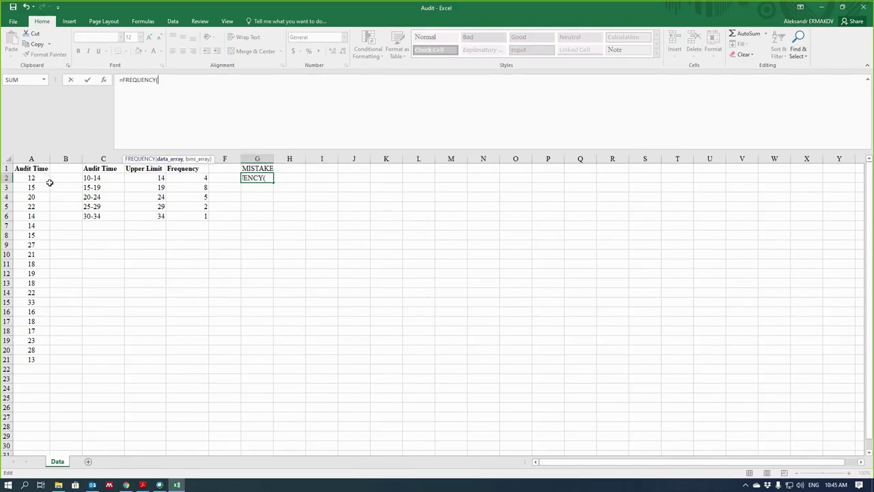
Step: Point FREQUENCY at data A2:A21 and bins D2:D6, entering it normally to return 4
drag(41, 179, 30, 358)
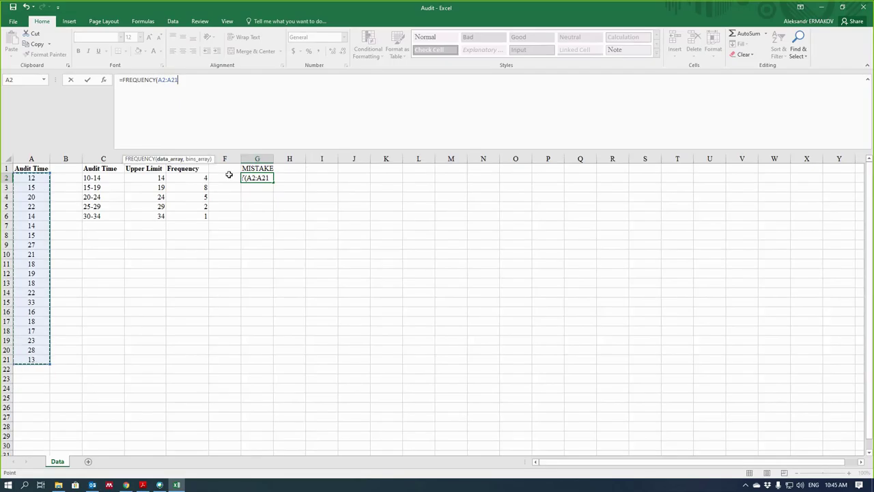
text(,)
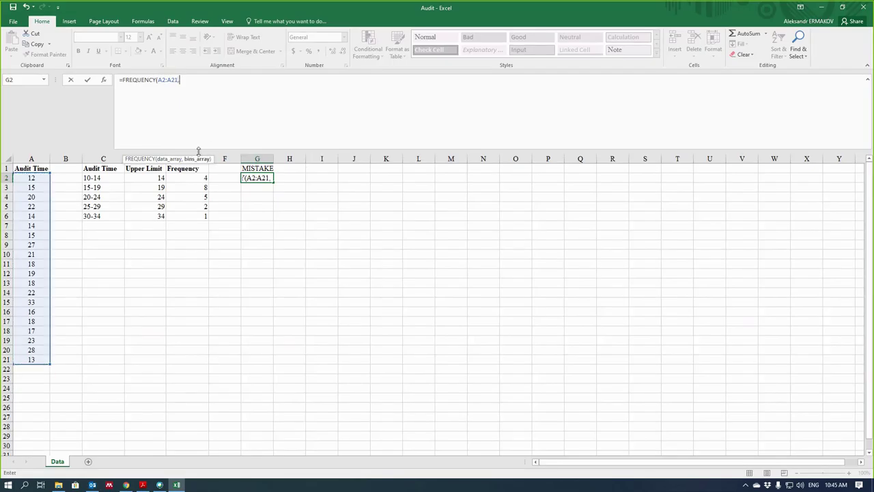
click(151, 178)
drag(151, 189, 151, 216)
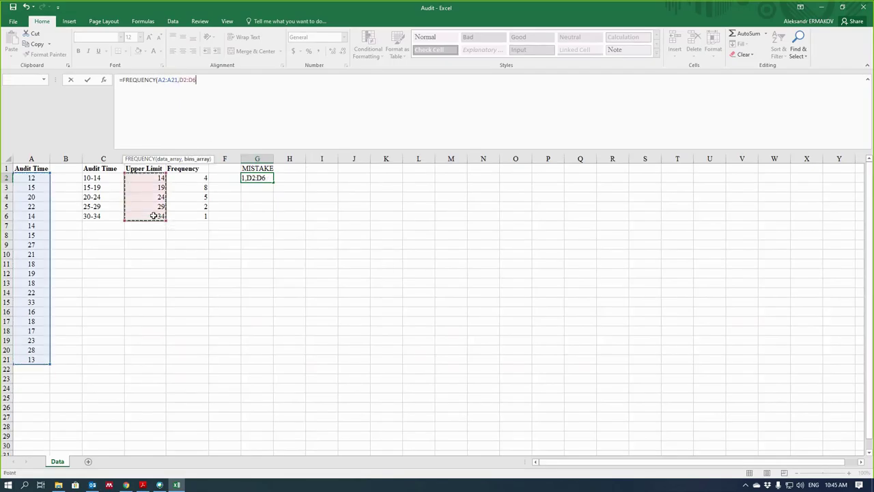
key(ctrl+Return)
key(Return)
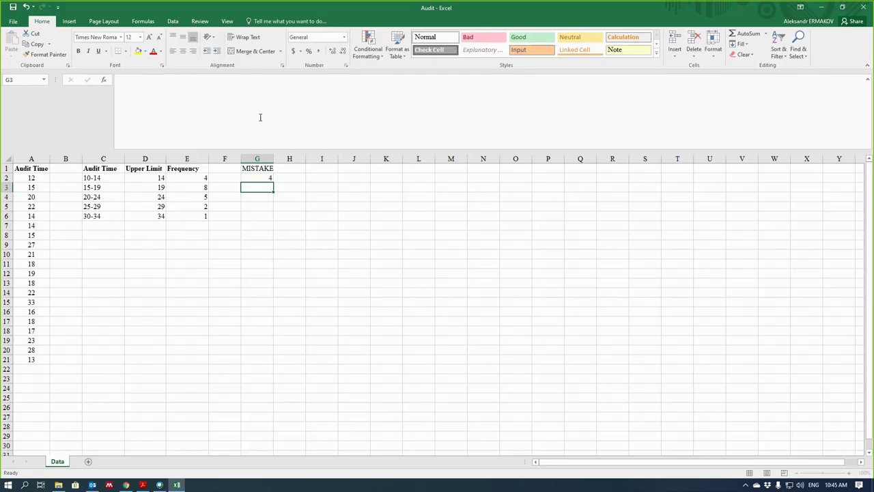
click(267, 177)
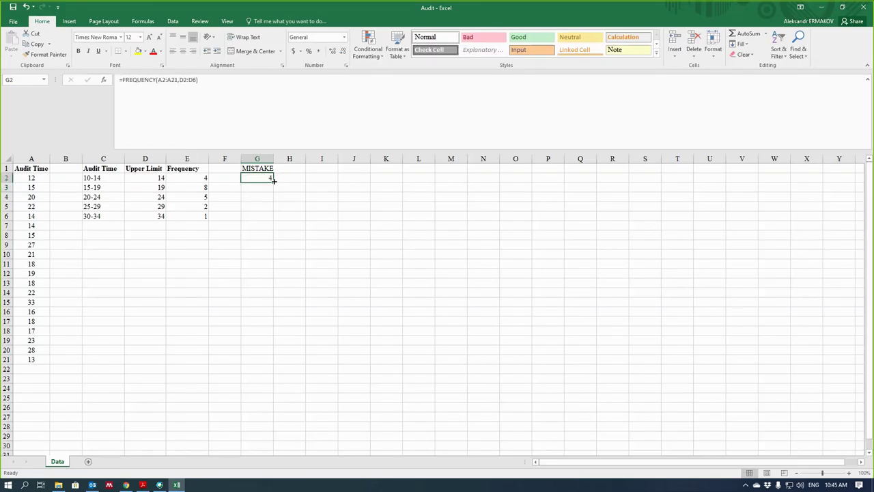
Step: Fill G2's plain FREQUENCY formula down to G6, giving 4, 11, 15, 16, 16
drag(274, 180, 276, 226)
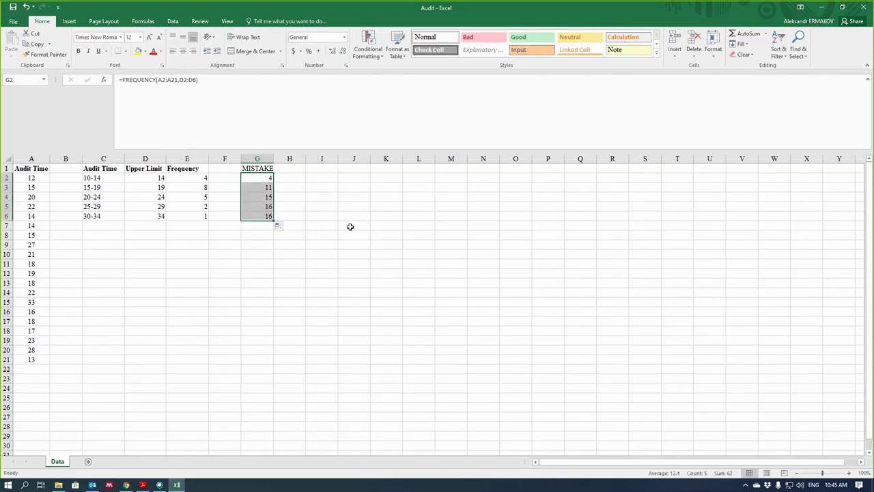
click(350, 226)
click(253, 184)
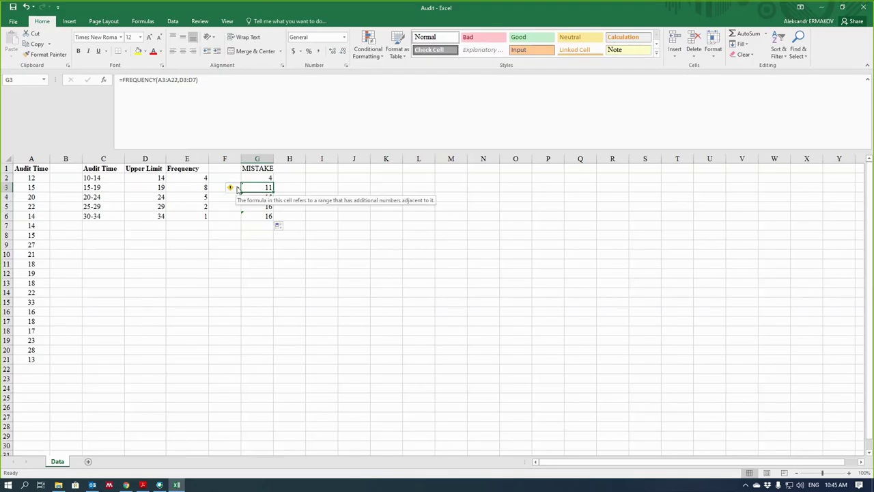
Step: Read Excel's help on G3's formula error, then close the help window
click(237, 191)
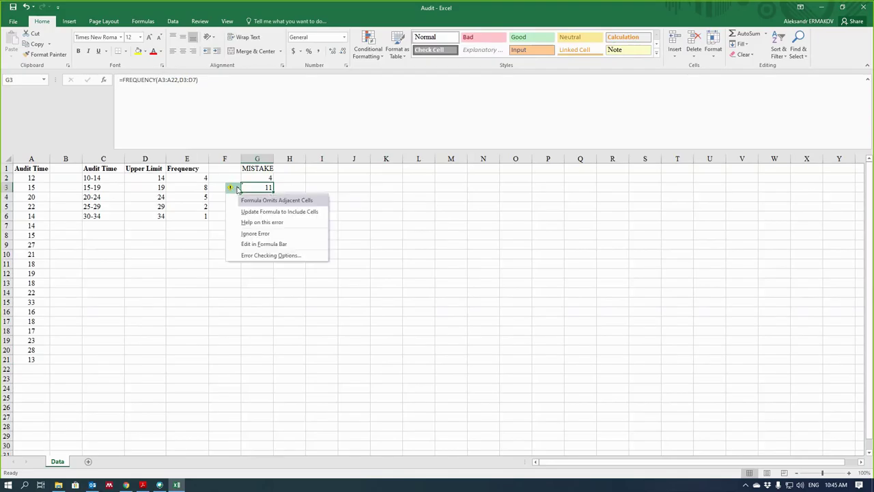
click(263, 222)
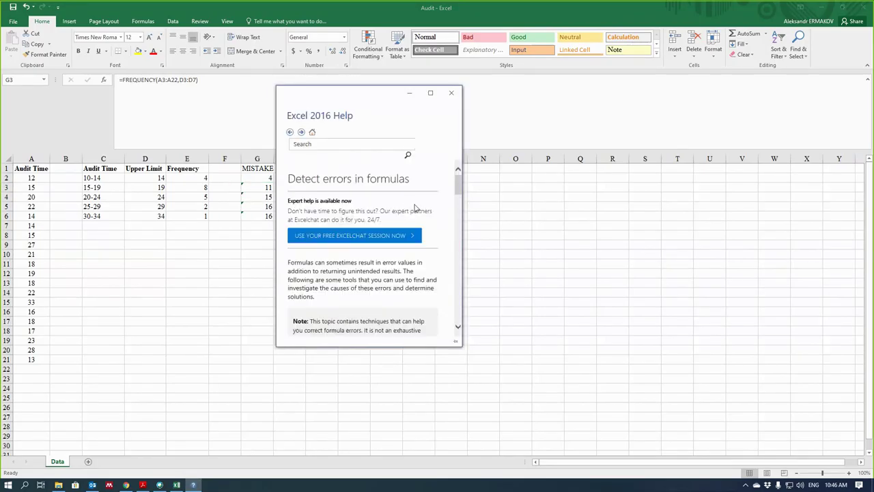
scroll(420, 206, down, 5)
scroll(423, 205, down, 10)
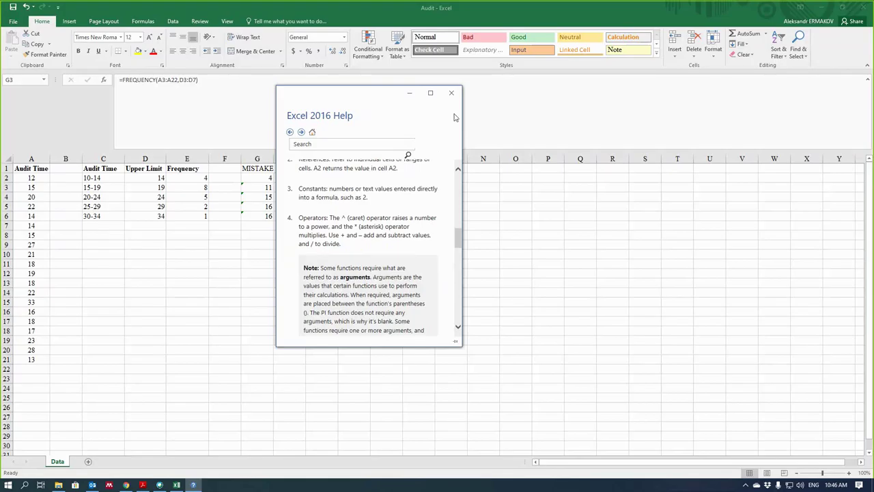
click(451, 92)
click(360, 233)
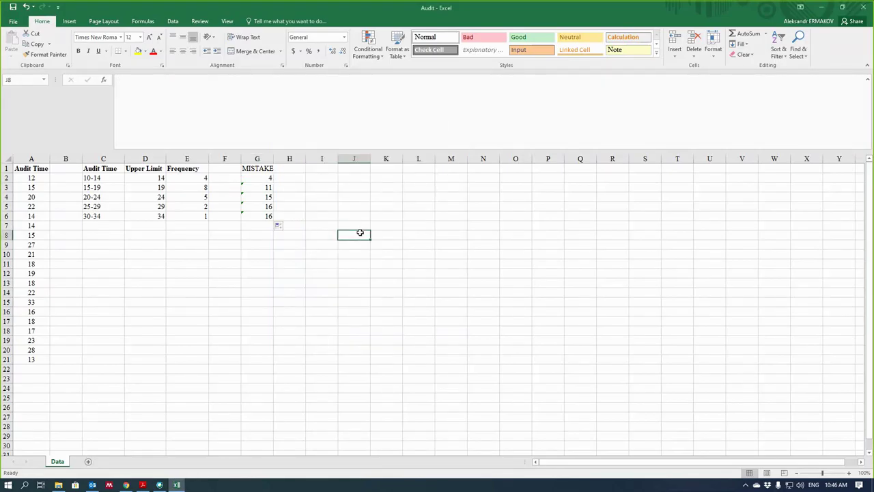
Step: Shade the correct Frequency results E2:E6 yellow
click(196, 178)
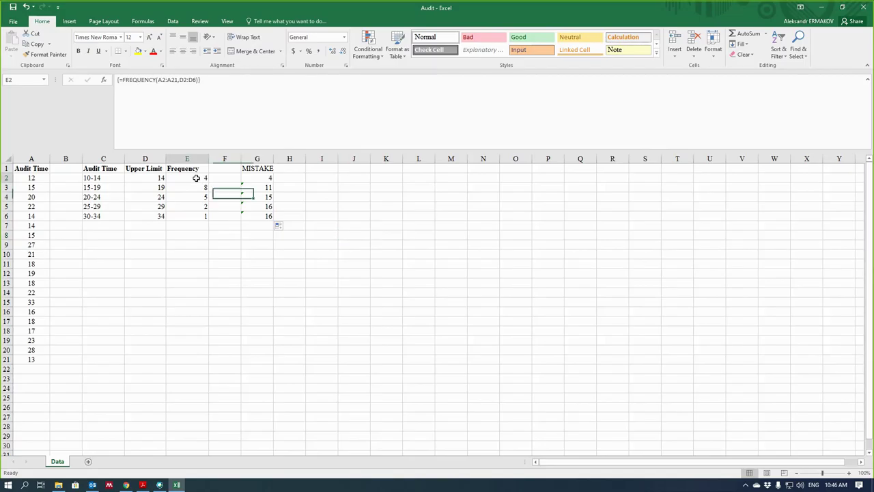
drag(196, 177, 204, 216)
click(201, 235)
click(199, 181)
click(138, 51)
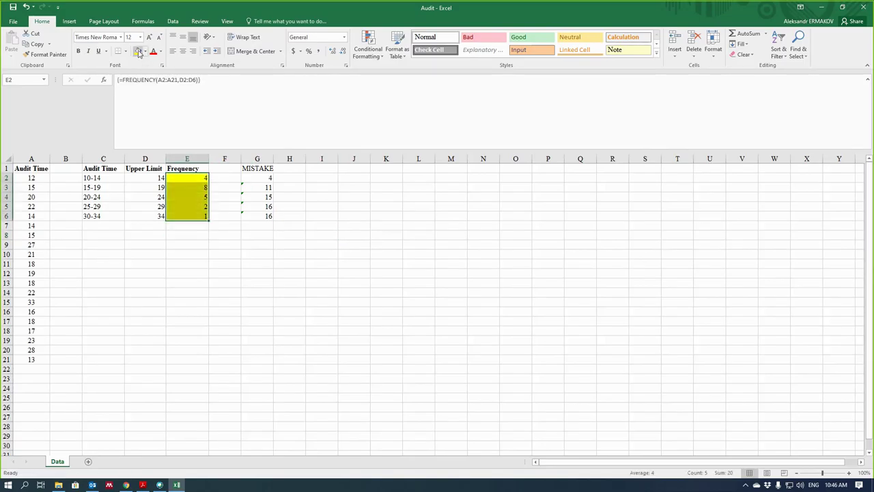
click(291, 244)
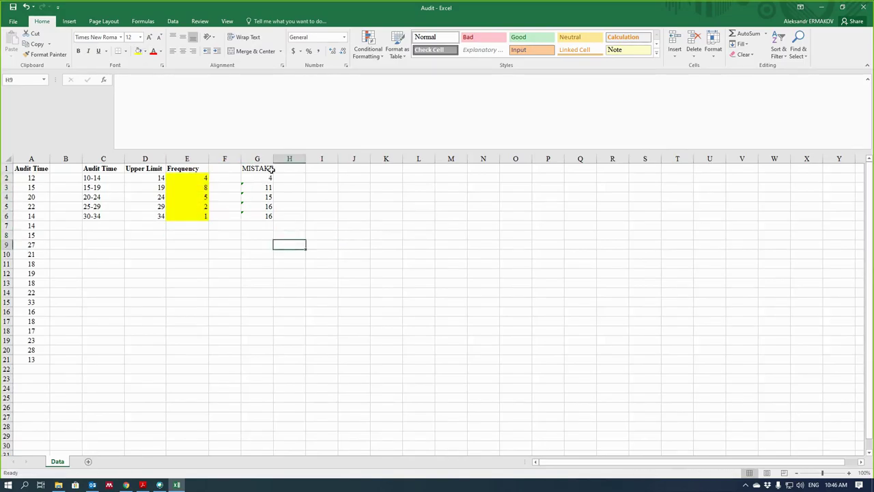
Step: Rename the G1 heading to MISTAKE#1 and autofit column G
drag(268, 178, 267, 216)
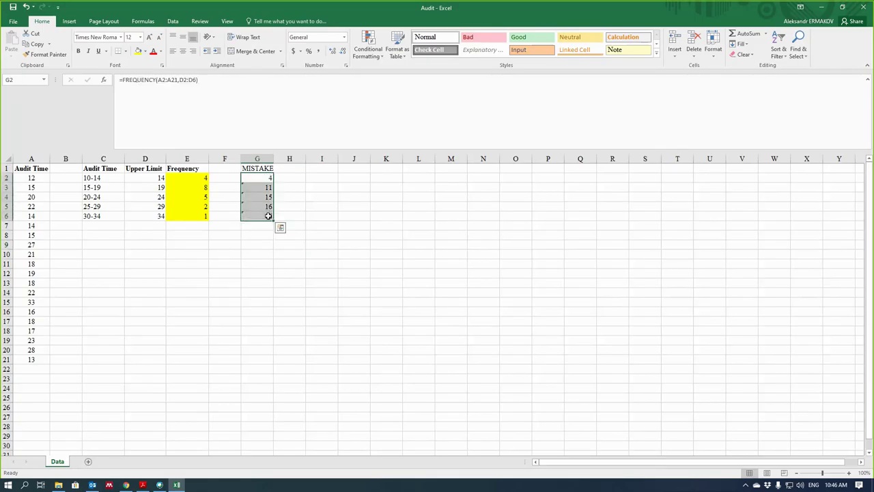
click(366, 210)
click(270, 168)
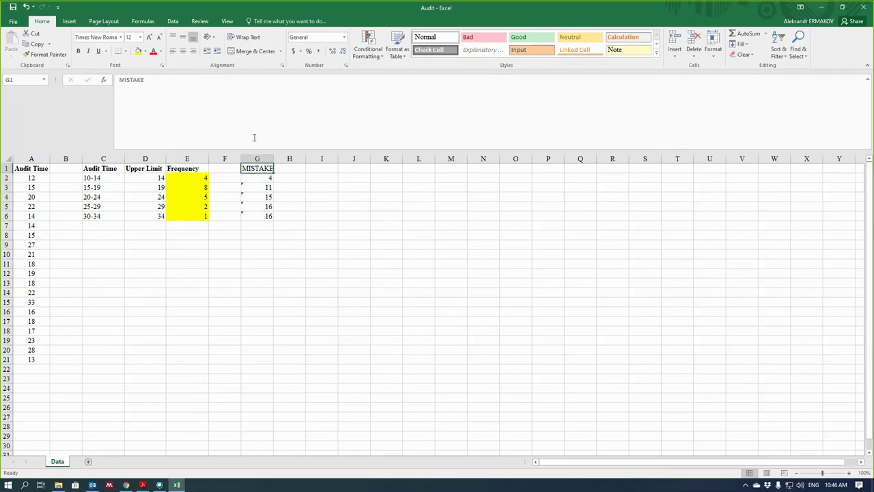
click(189, 104)
text(S)
click(447, 224)
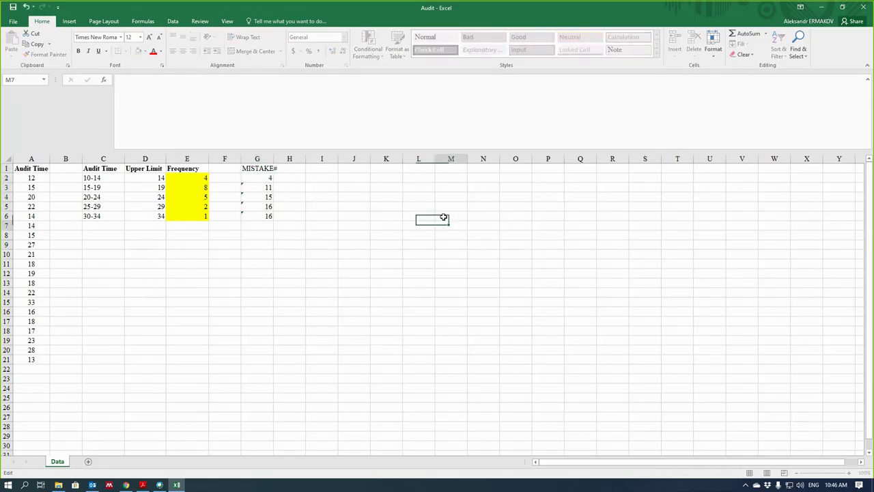
click(270, 168)
click(204, 97)
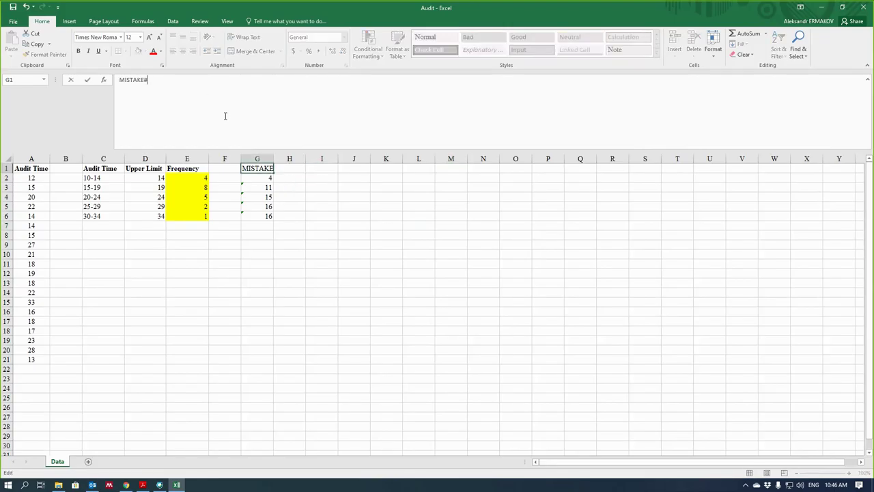
text(1)
click(354, 225)
double_click(276, 159)
click(328, 170)
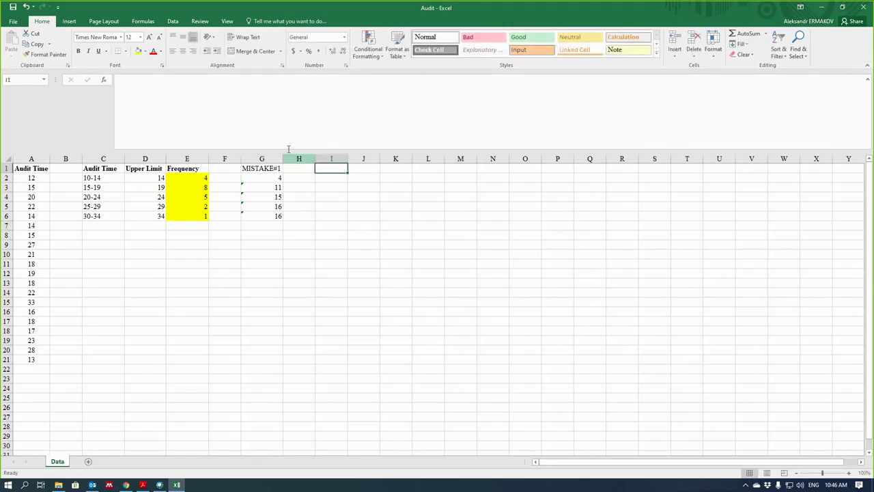
Step: Copy the heading to I1 and change it to MISTAKE#2
click(268, 168)
key(ctrl+c)
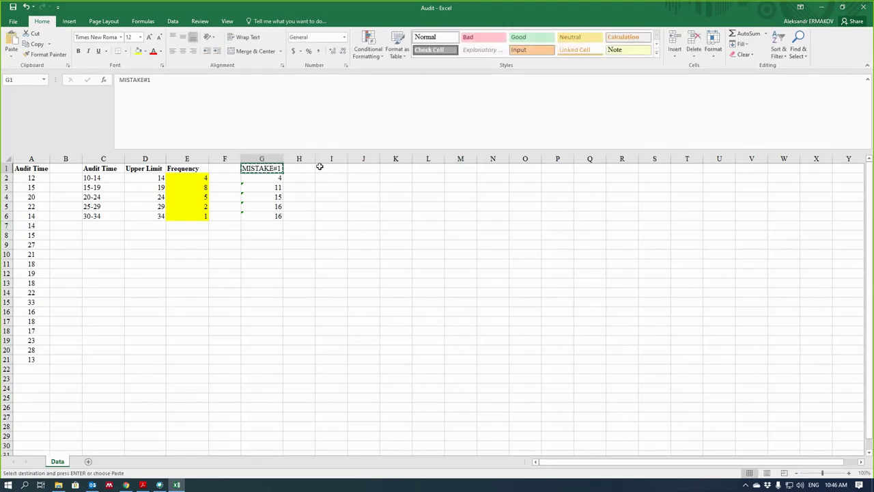
click(319, 168)
key(Return)
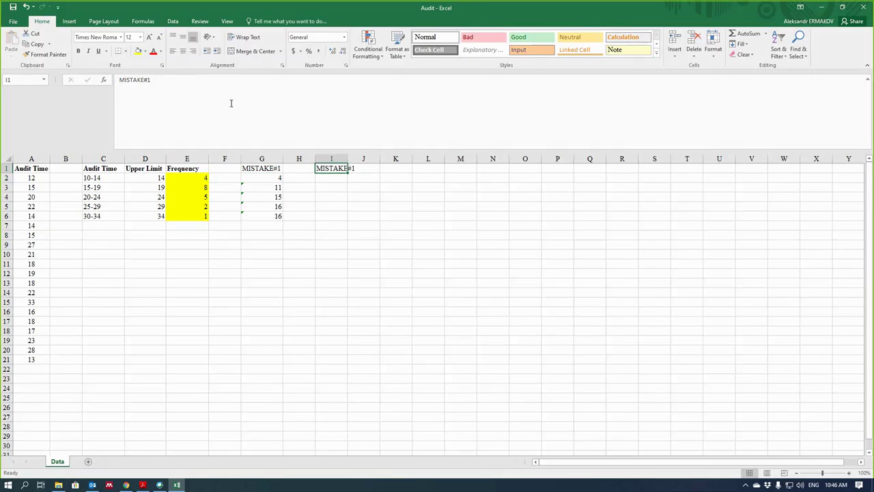
key(F2)
key(BackSpace)
text(2)
key(Return)
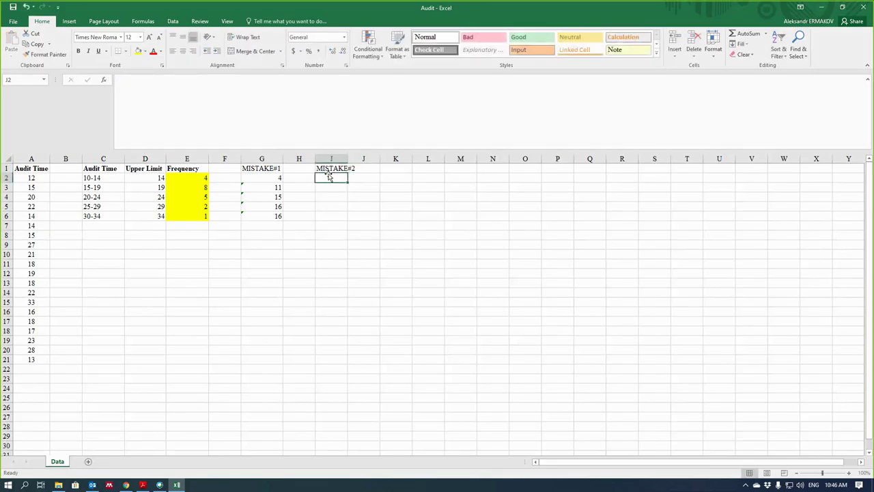
click(201, 130)
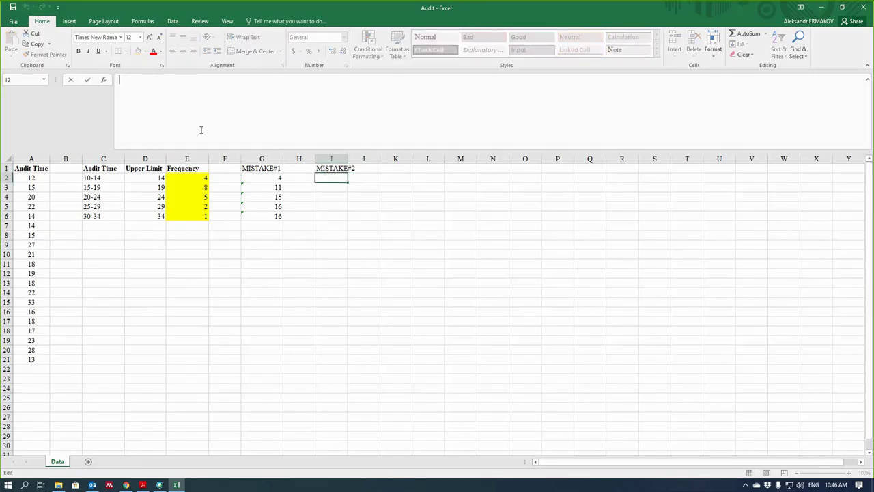
click(363, 244)
Step: Enter =FREQUENCY(A2:A21,D2:D6) in I2 as an ordinary formula, which returns only 4
drag(332, 178, 328, 215)
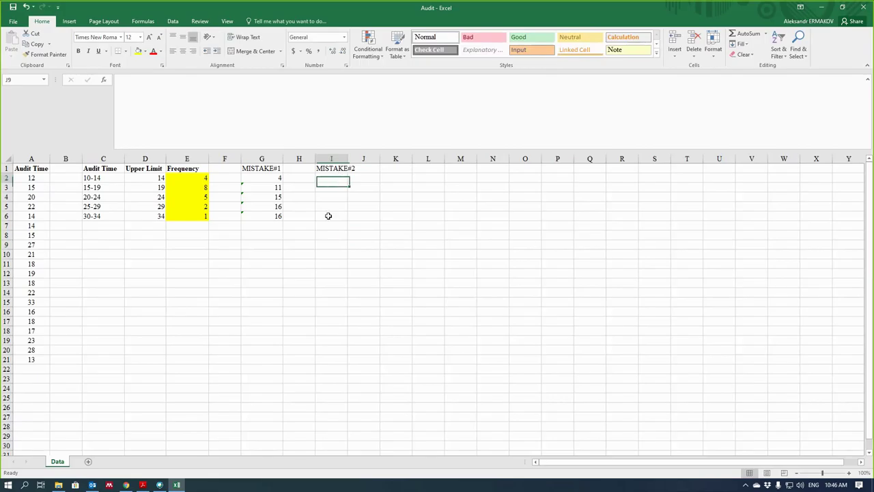
click(177, 87)
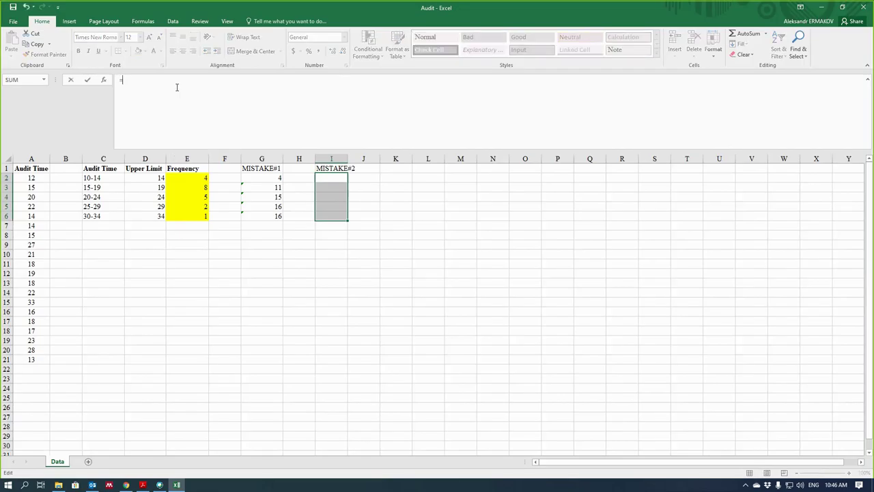
text(=FER)
key(BackSpace)
key(BackSpace)
text(R)
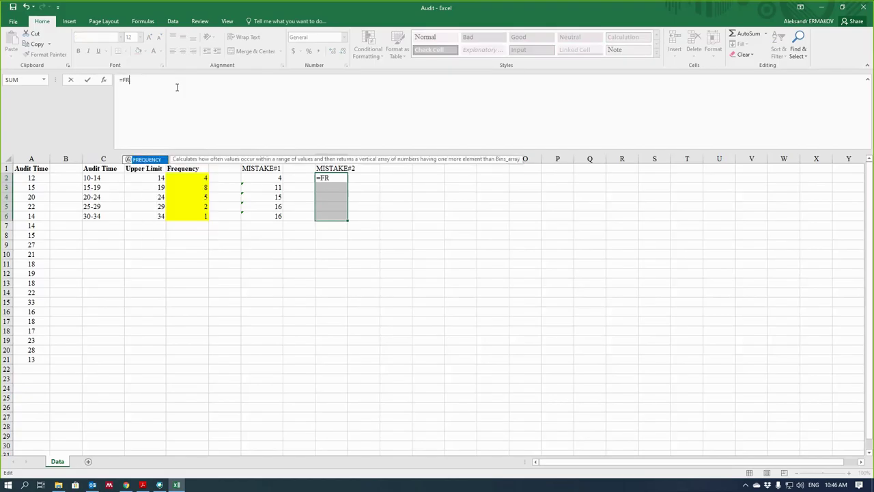
double_click(146, 161)
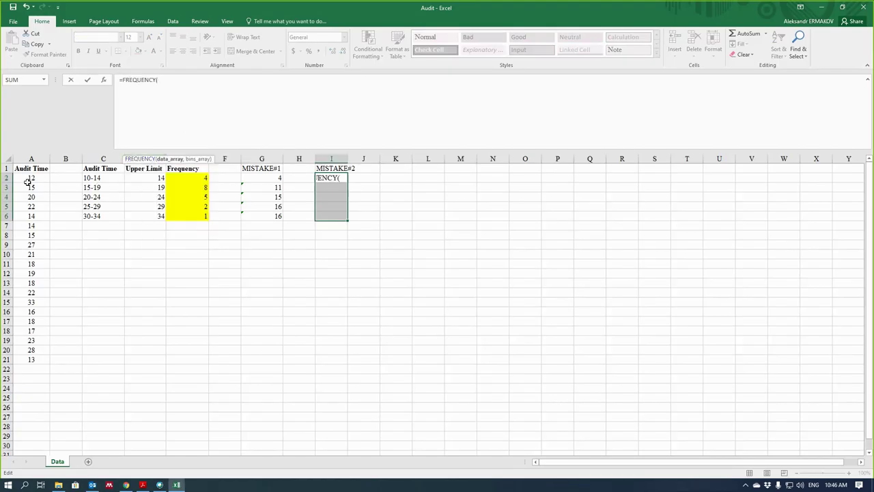
drag(29, 179, 40, 356)
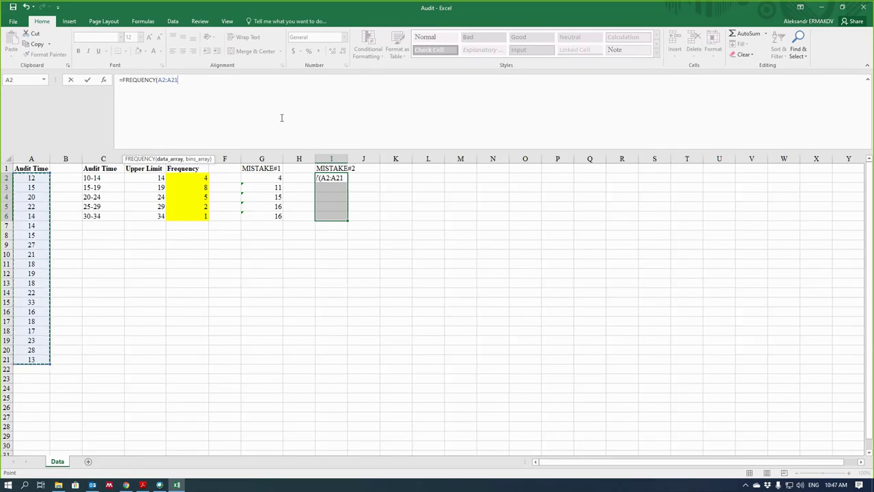
text(,)
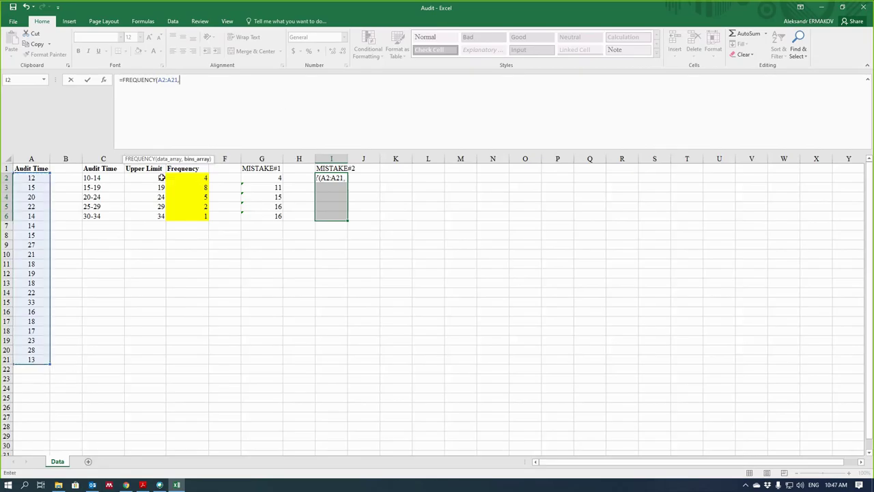
drag(162, 178, 164, 215)
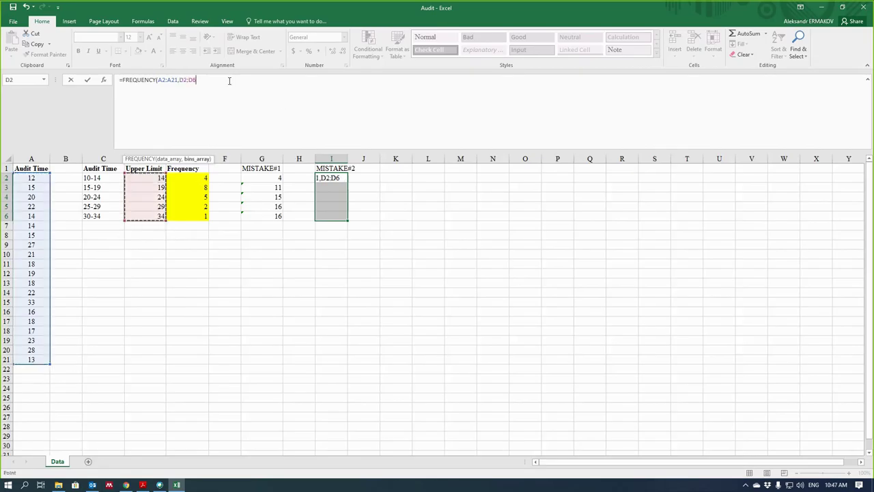
text())
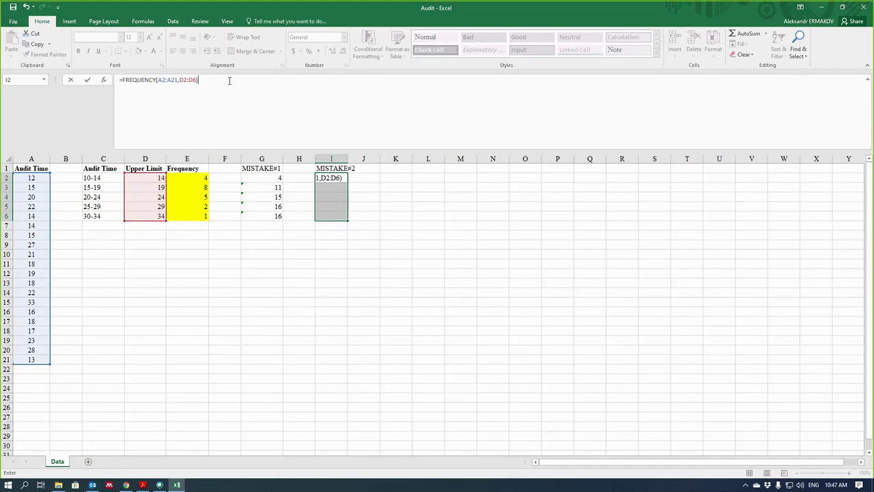
key(Return)
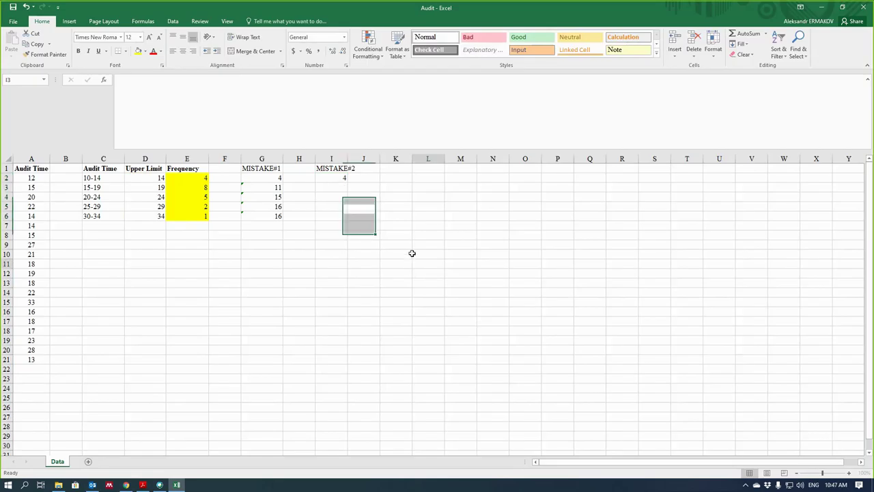
click(343, 179)
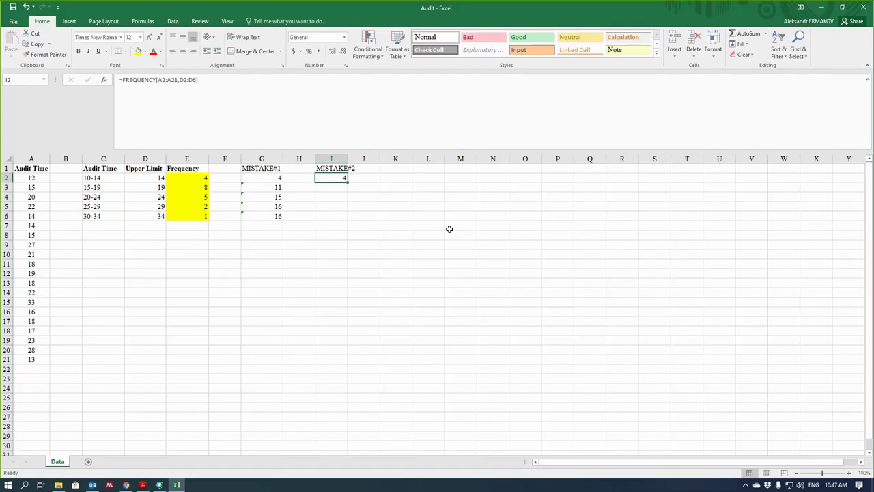
click(351, 225)
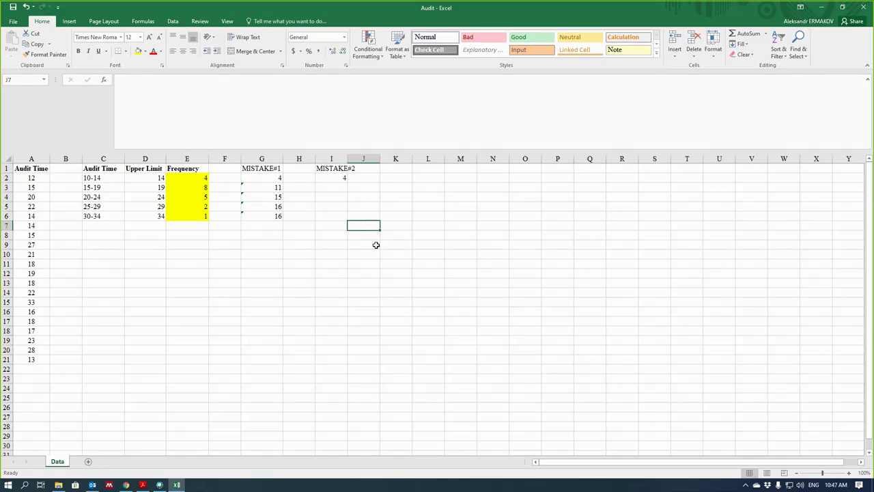
Step: Fill I2's FREQUENCY formula down through I6
click(335, 179)
drag(347, 182, 347, 217)
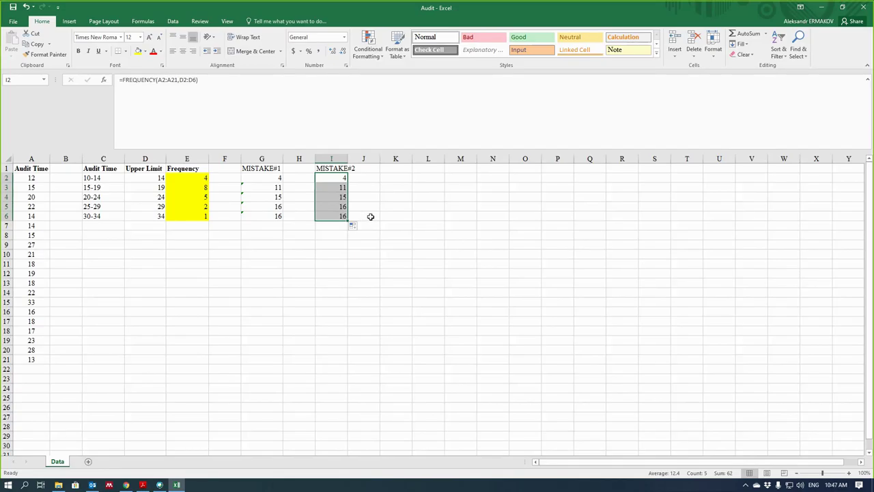
click(363, 225)
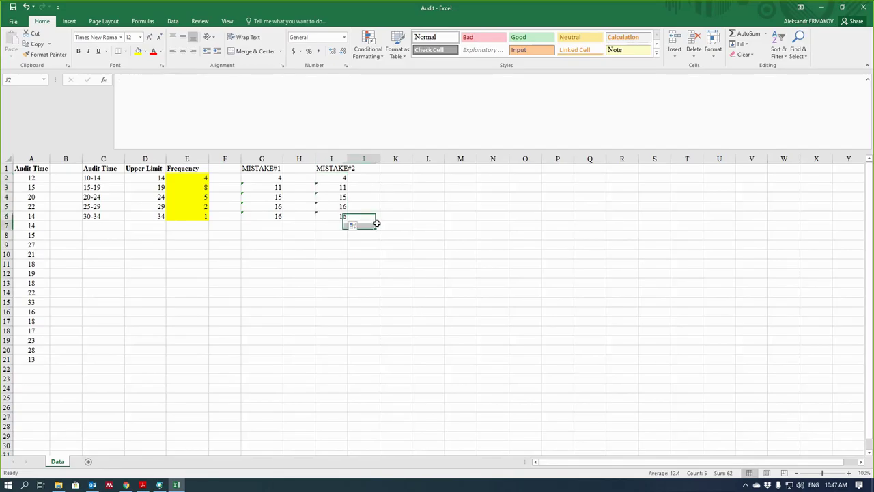
Step: Reconfirm E2's FREQUENCY formula as an array formula with Ctrl+Shift+Enter
click(182, 177)
click(209, 82)
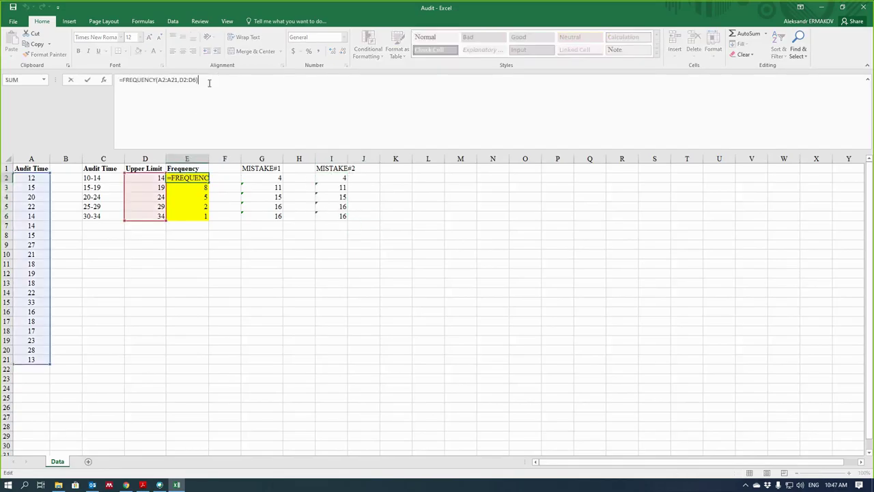
key(ctrl+shift+Return)
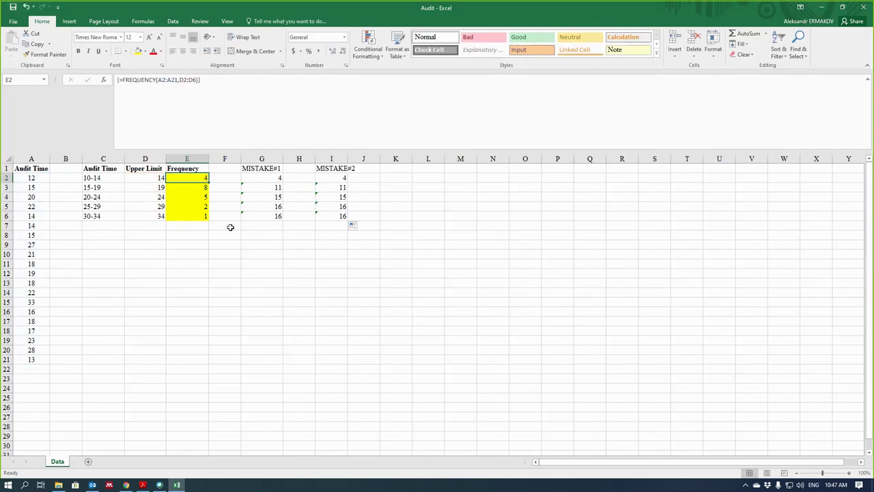
click(255, 242)
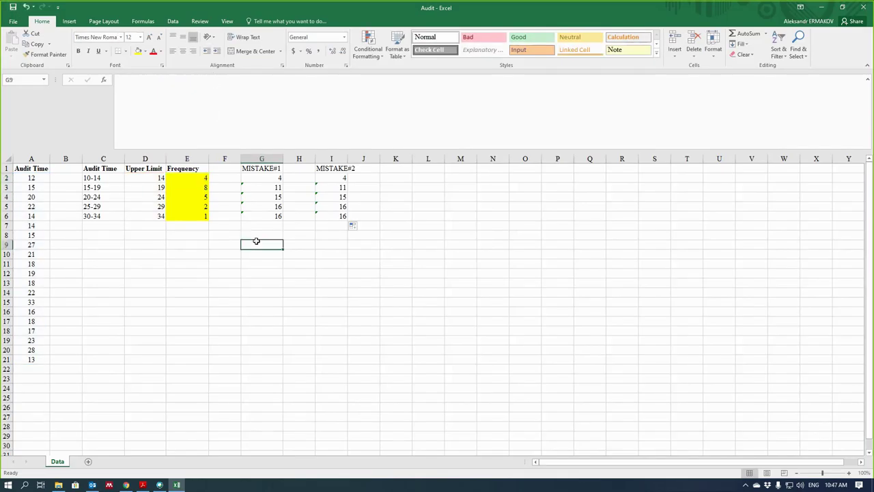
Step: Delete the MISTAKE#1 and MISTAKE#2 block G1:I6
drag(250, 170, 342, 215)
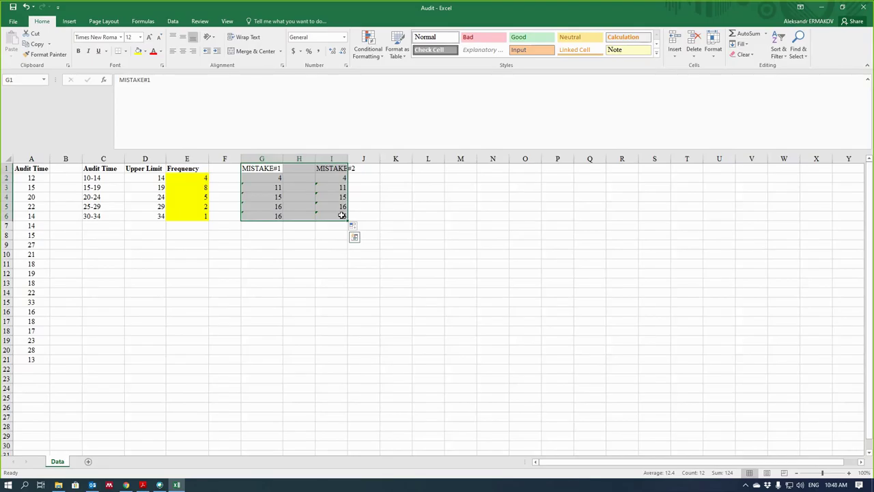
key(Delete)
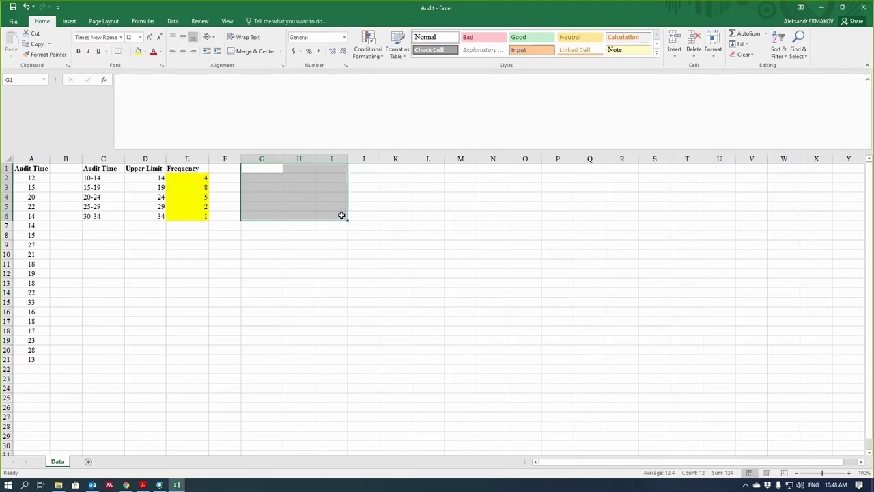
click(319, 236)
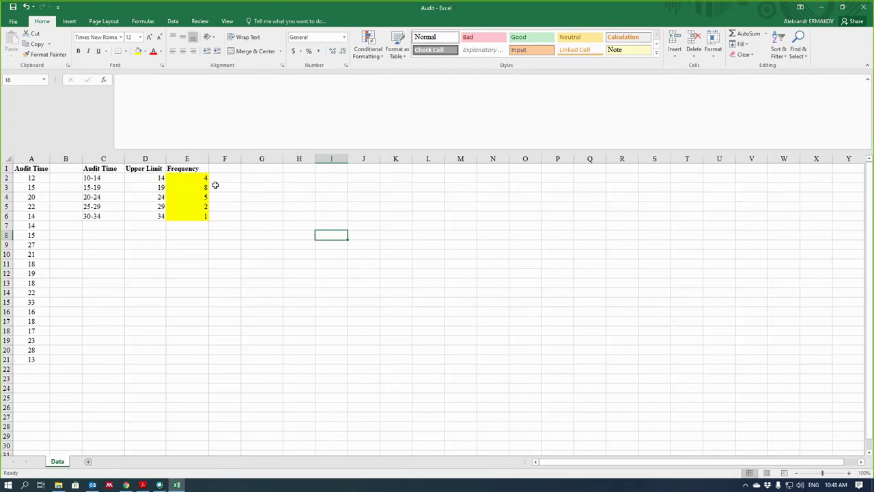
Step: Select the frequency counts E2:E6 together with the interval labels C2:C6
drag(200, 169, 199, 215)
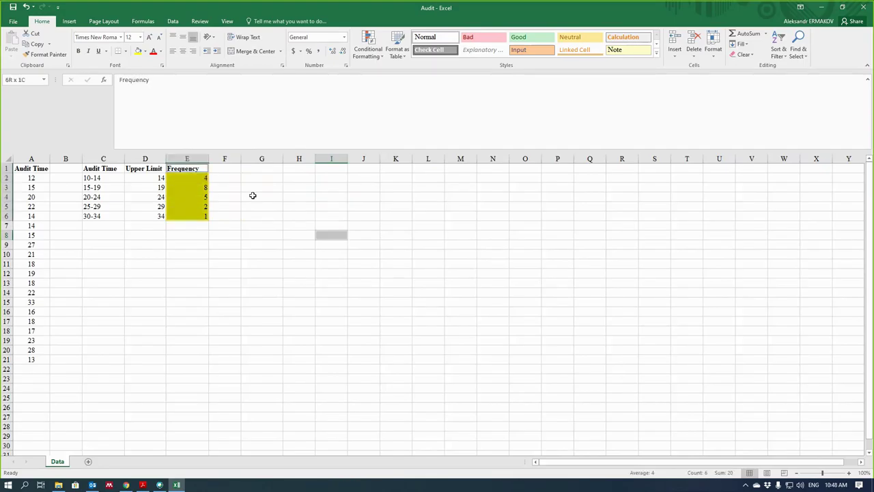
click(252, 196)
drag(187, 169, 186, 216)
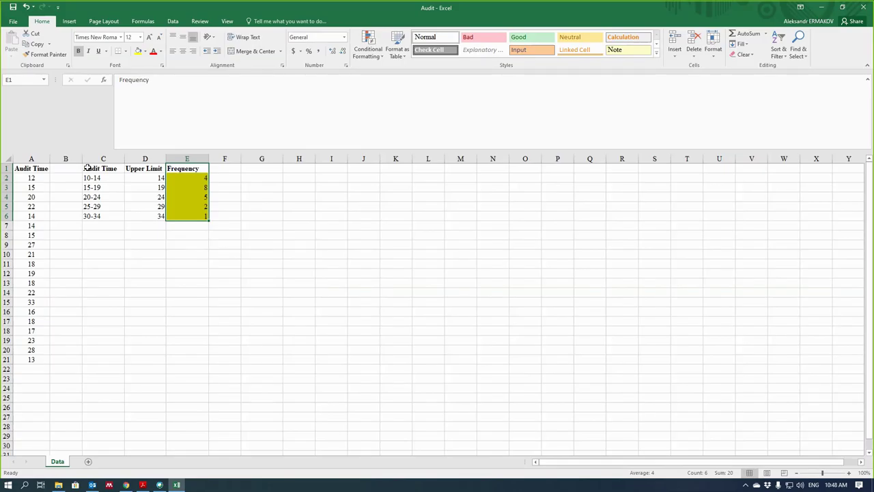
key(ctrl+q)
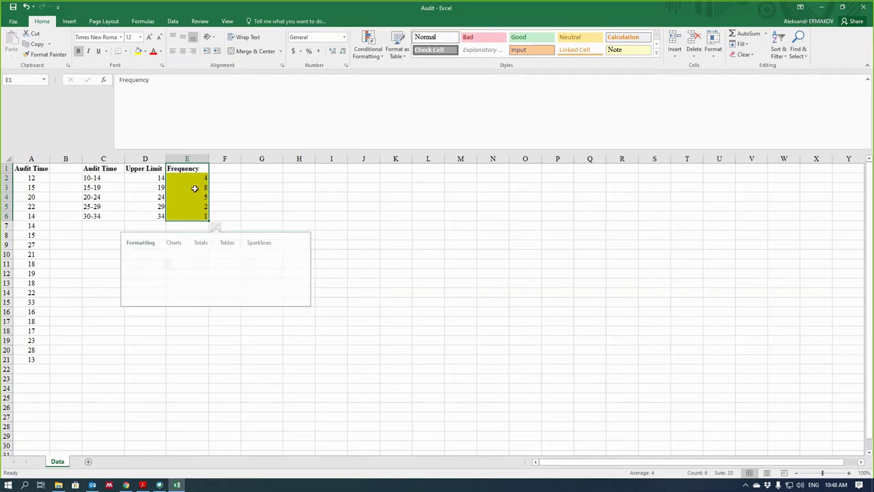
click(194, 189)
click(297, 187)
drag(201, 176, 191, 216)
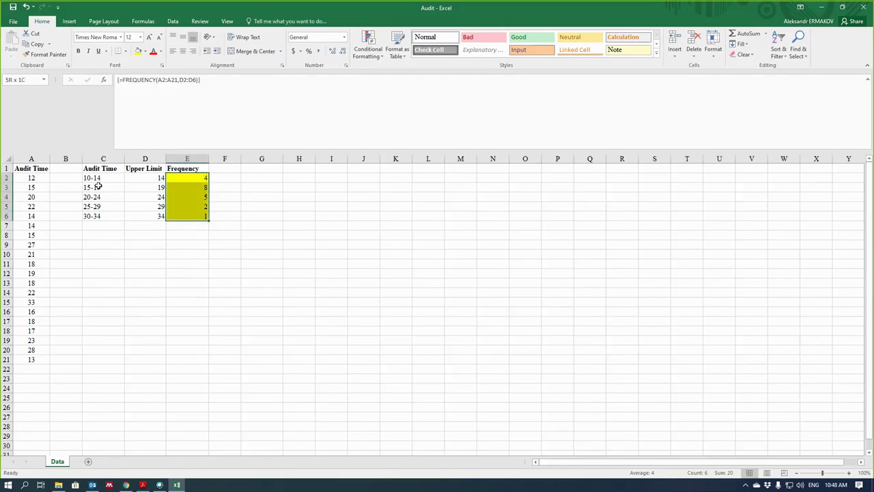
drag(96, 178, 97, 214)
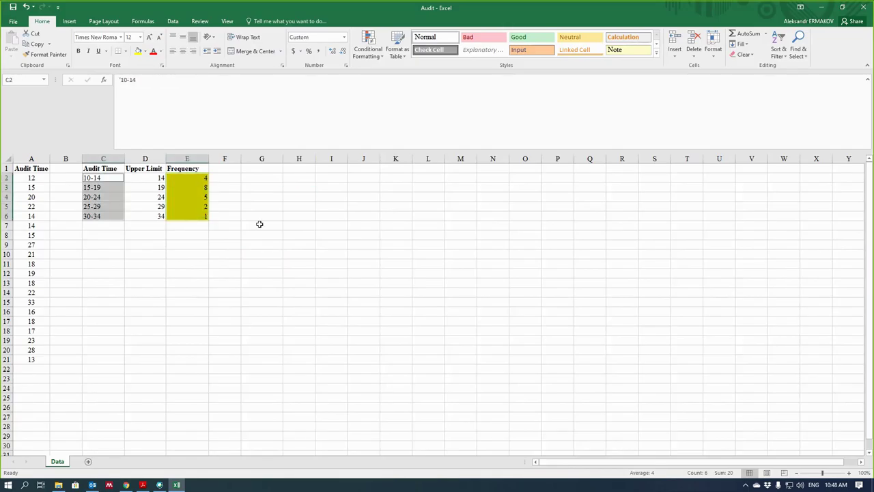
Step: Insert the recommended clustered column chart of frequencies per interval
click(70, 21)
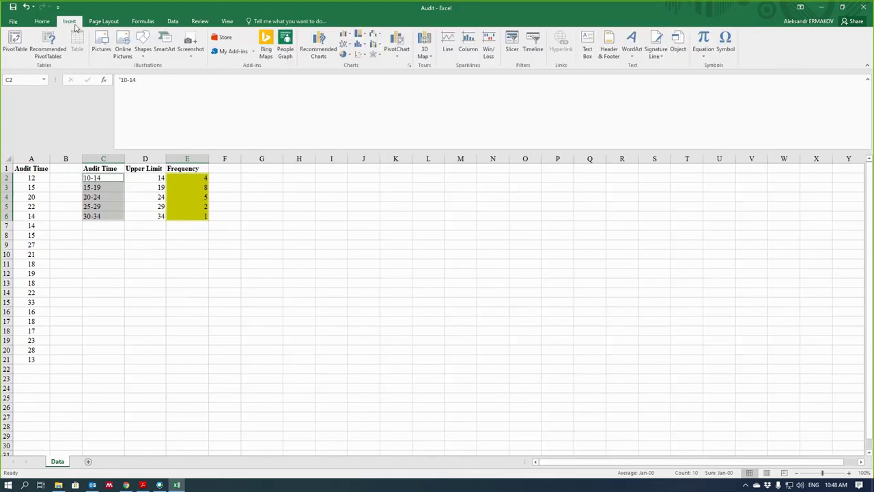
click(321, 54)
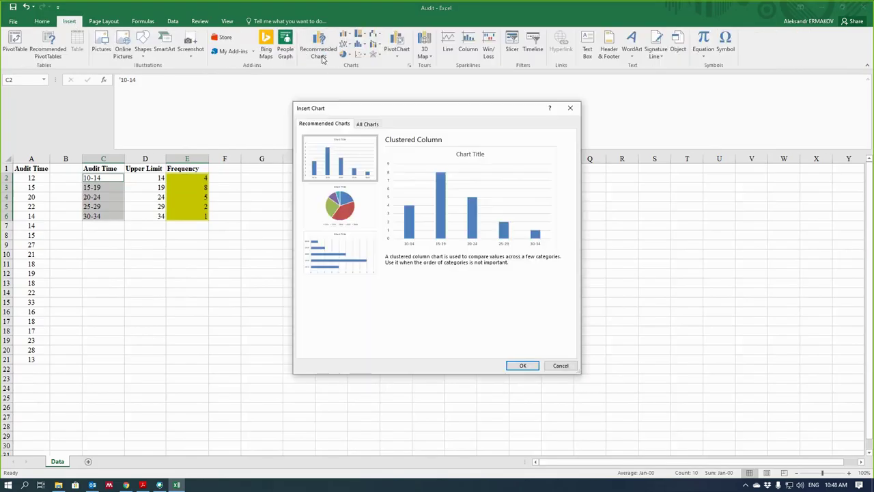
click(519, 365)
Step: Replace the placeholder chart title with 'aby name'
click(441, 256)
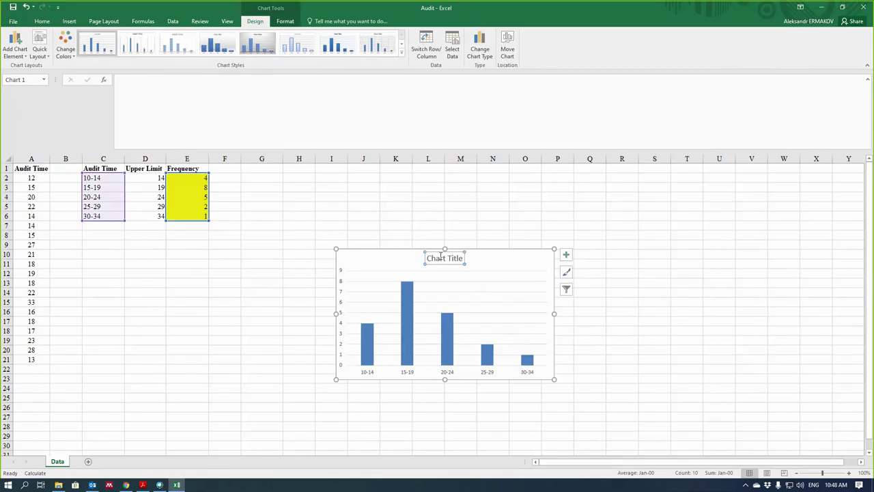
double_click(441, 256)
click(444, 257)
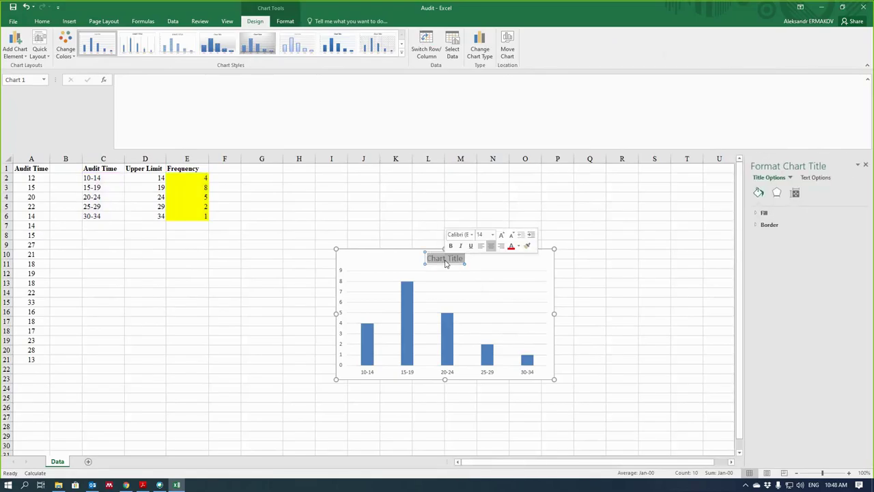
triple_click(445, 258)
key(BackSpace)
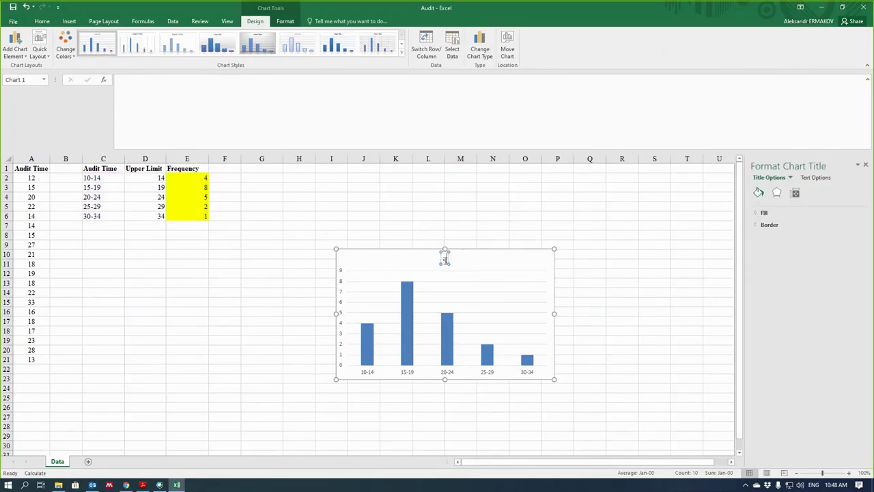
text(aby name)
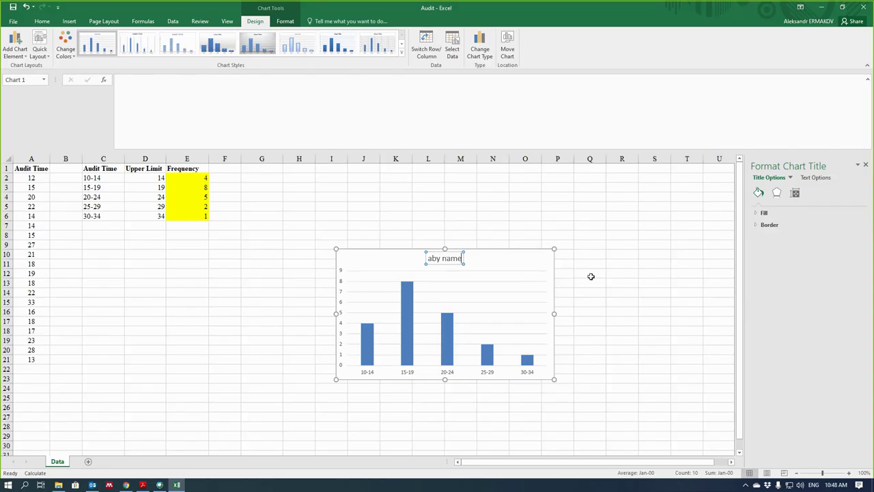
click(577, 266)
click(501, 255)
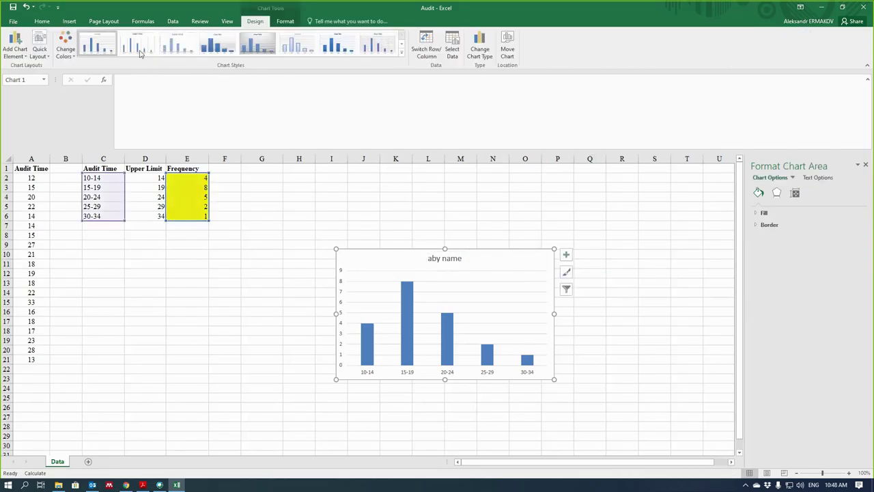
click(16, 53)
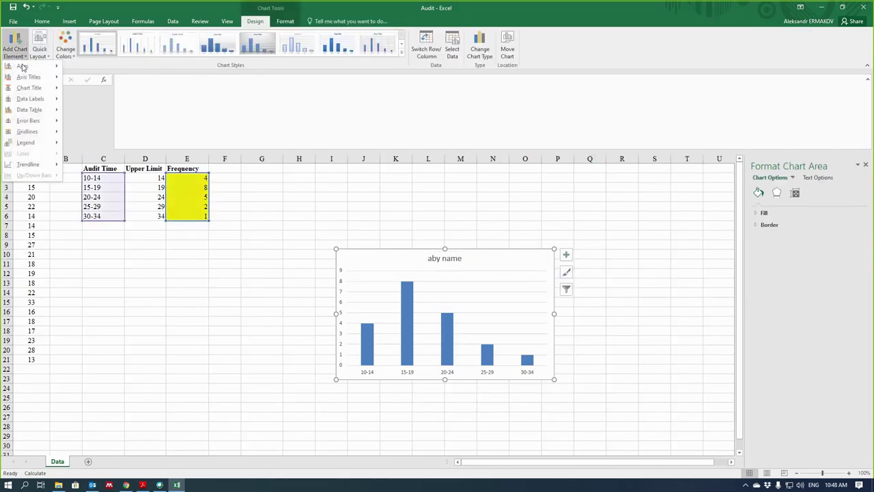
Step: Add primary horizontal and primary vertical axis titles to the chart
mouse_move(28, 78)
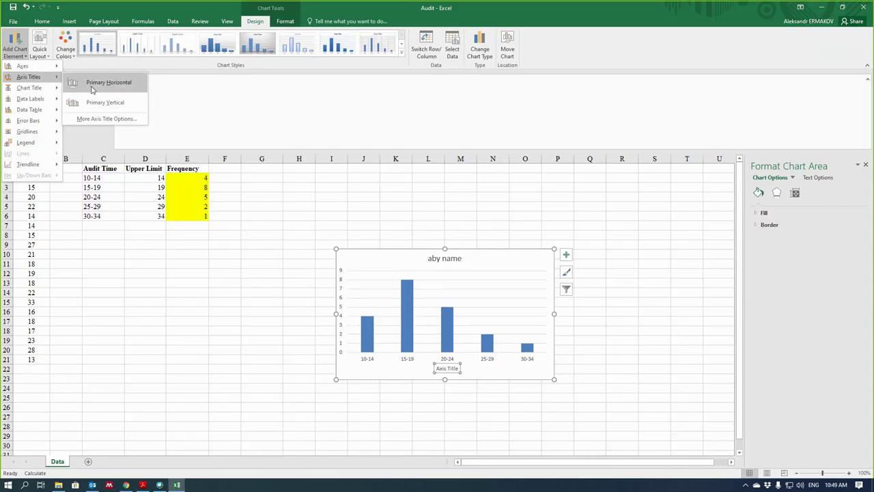
click(92, 89)
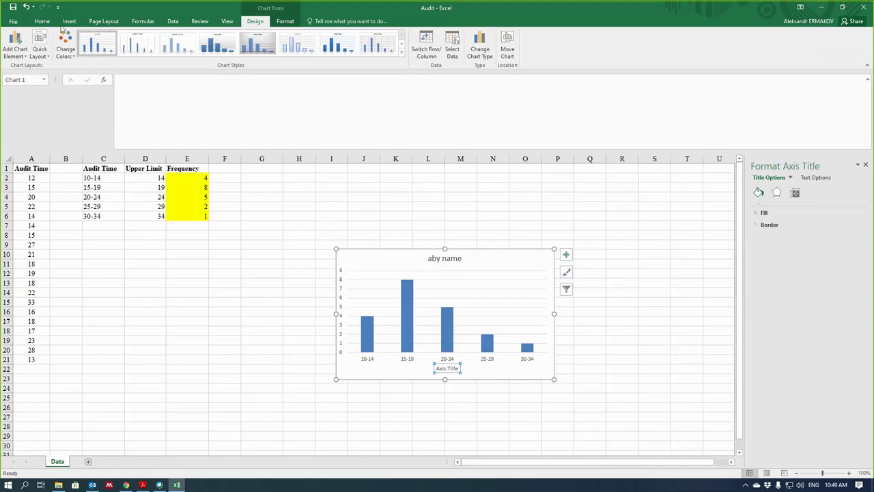
click(24, 54)
mouse_move(31, 88)
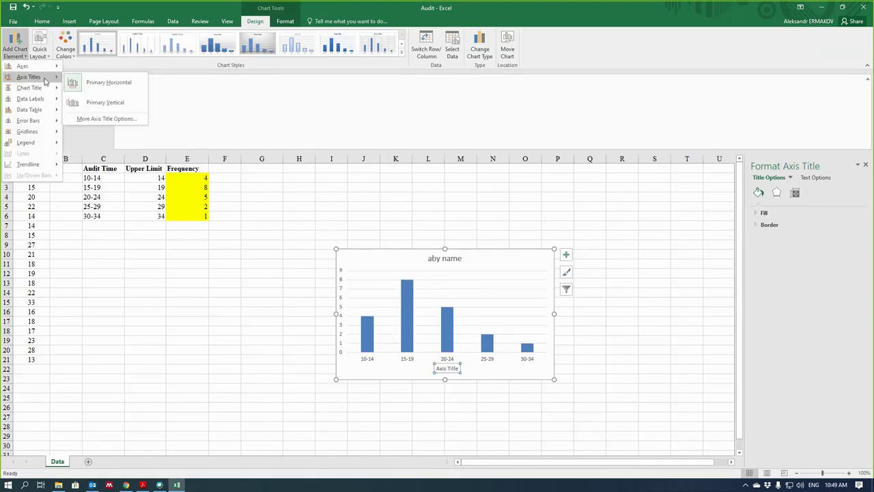
click(98, 102)
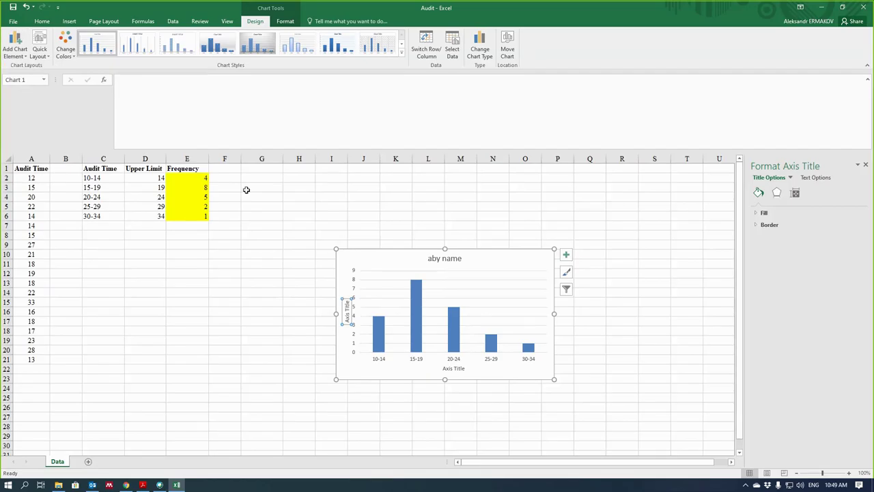
Step: Title the horizontal axis 'sdfsdf' and the vertical axis 'sadfadsdasdasdas'
click(456, 368)
double_click(456, 369)
triple_click(455, 369)
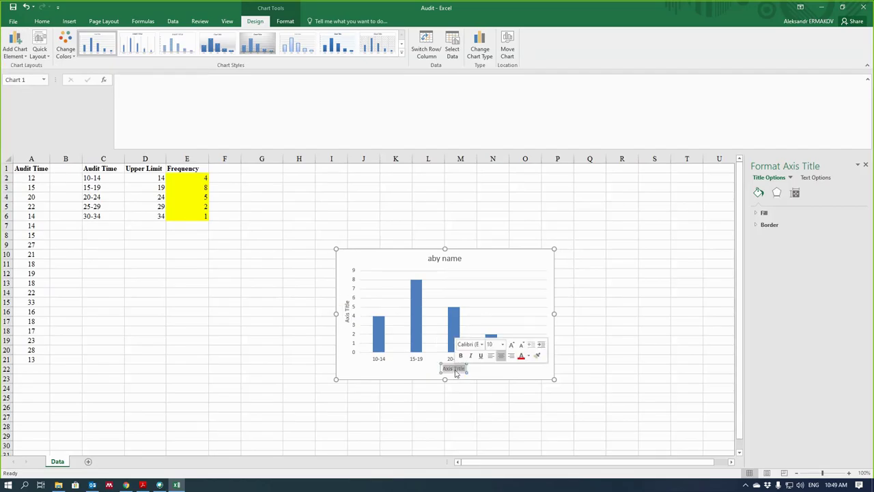
text(sdfsdf)
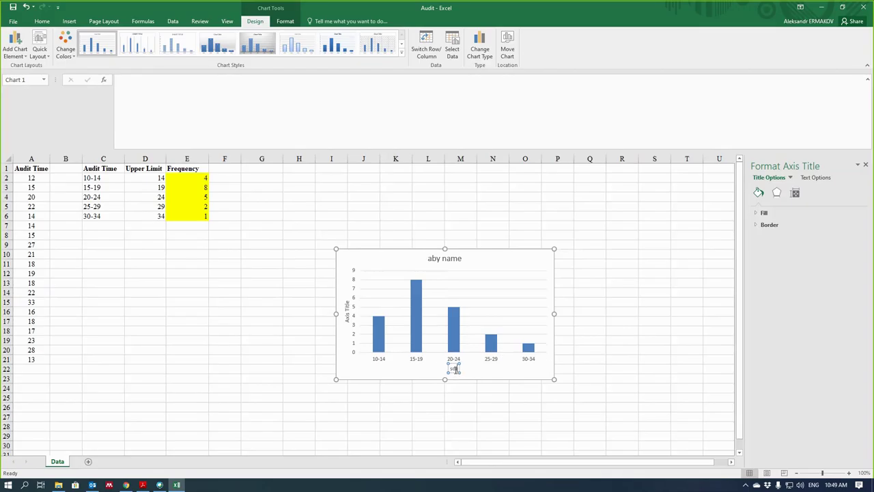
click(346, 316)
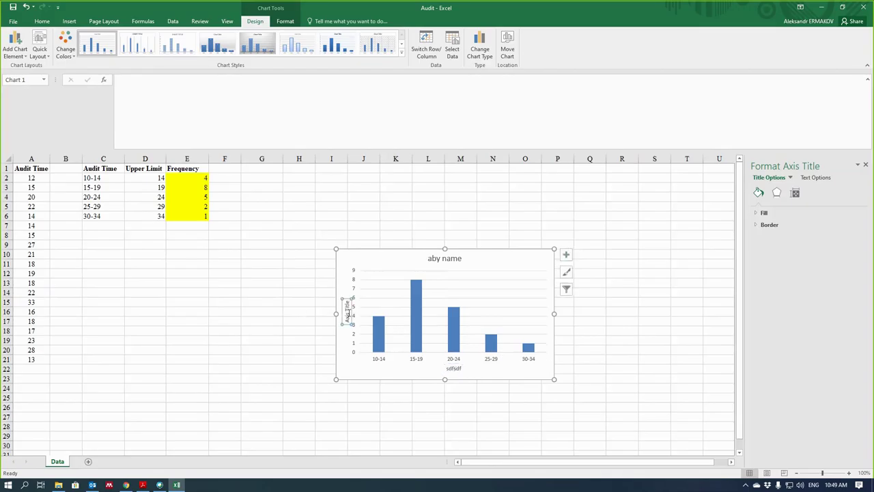
text(sadfadsdasdasdas)
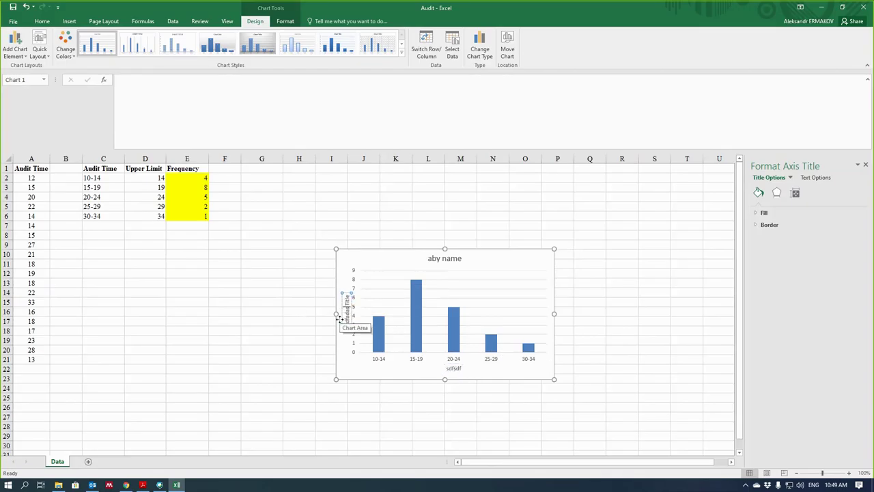
click(622, 306)
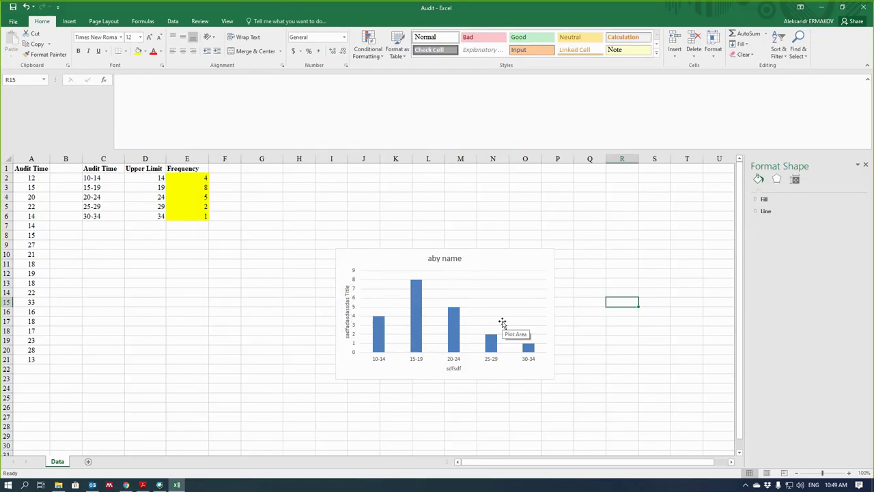
click(485, 263)
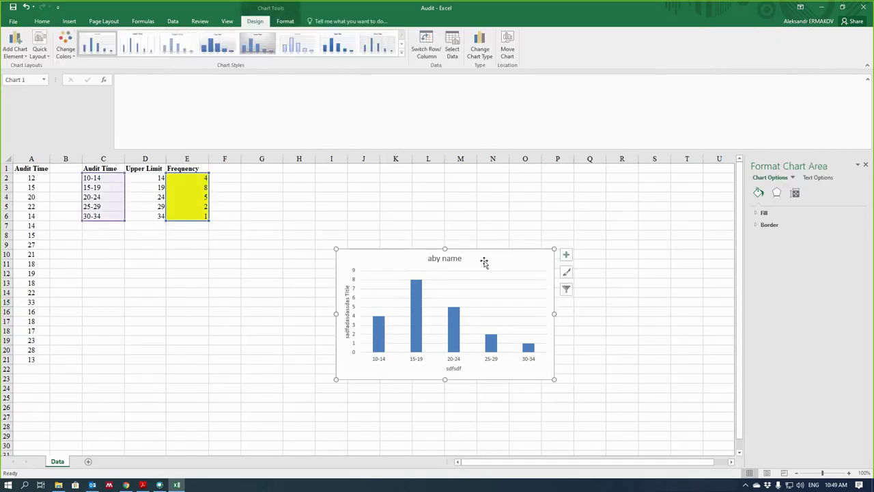
click(66, 53)
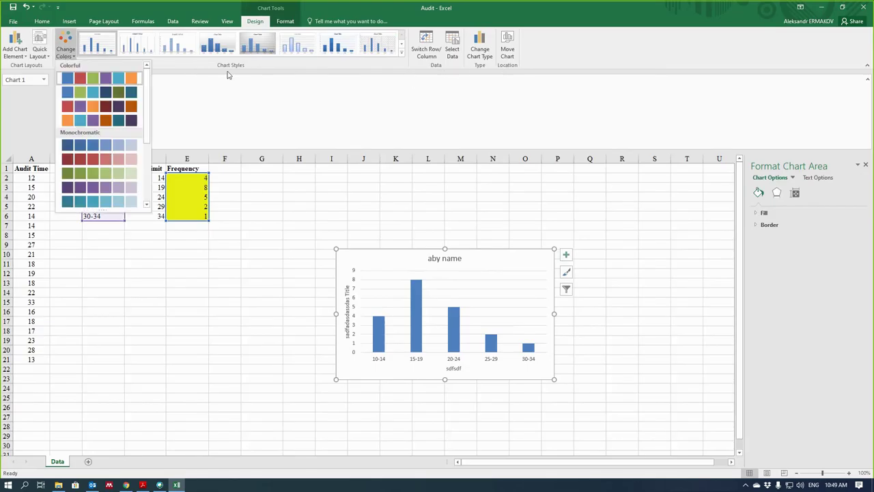
click(335, 212)
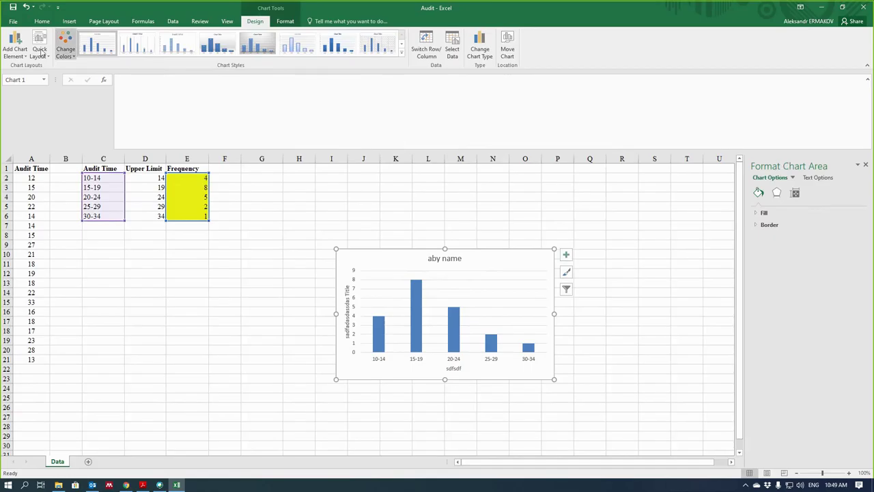
click(12, 57)
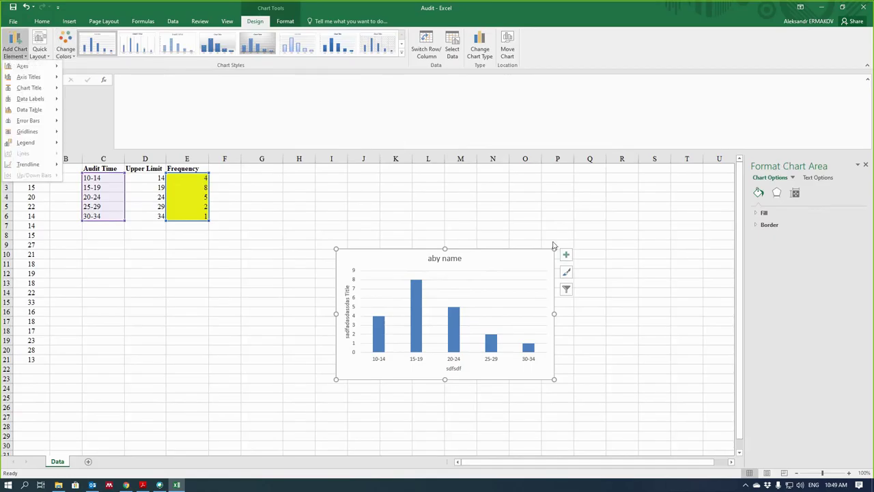
click(597, 217)
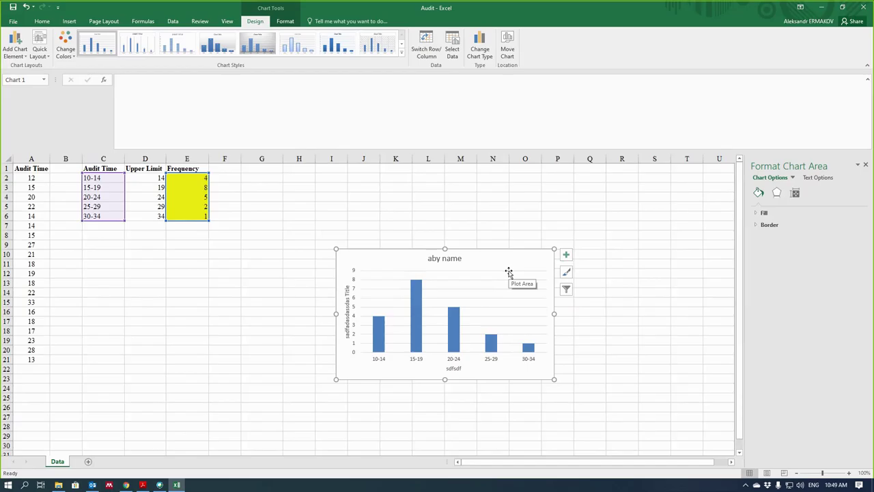
click(461, 190)
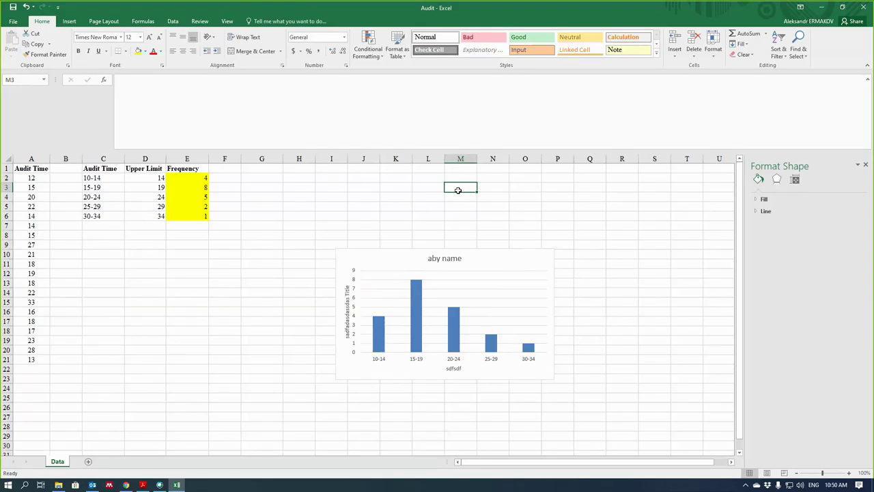
drag(198, 177, 201, 217)
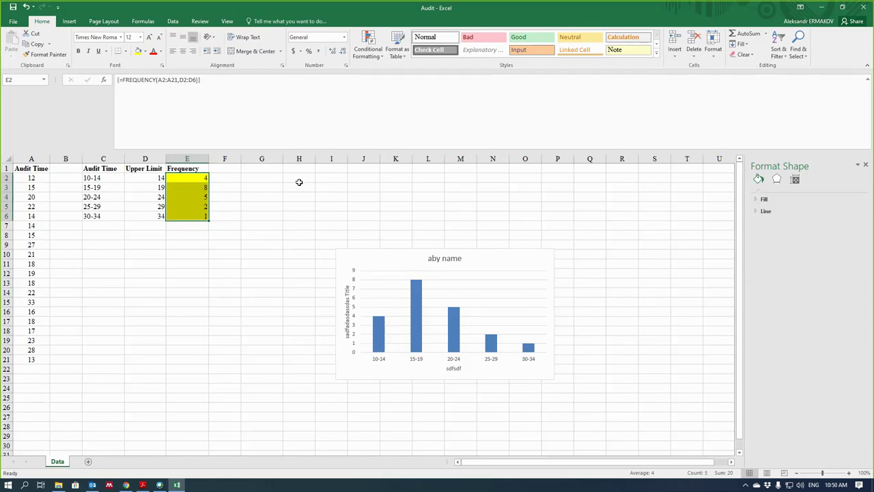
click(326, 190)
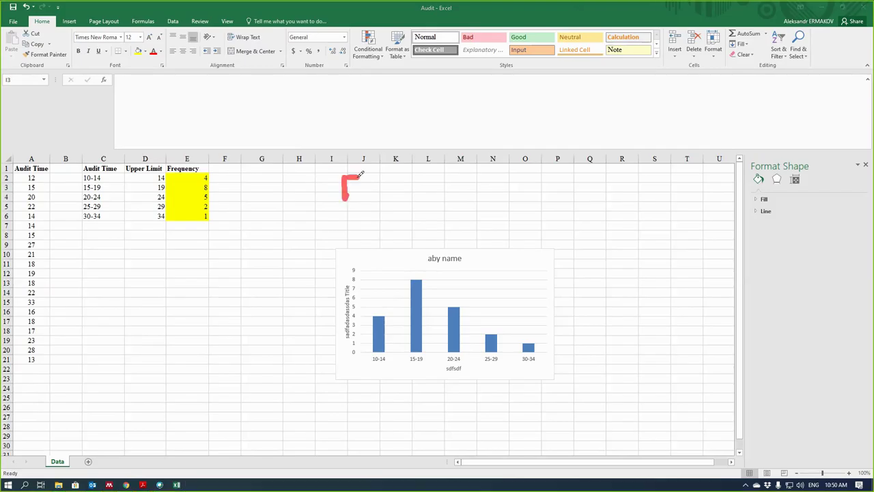
Step: Ink notes contrasting quantitative FREQUENCY with COUNTIF, circling them
mouse_move(356, 190)
mouse_down()
mouse_move(351, 202)
mouse_move(360, 187)
mouse_move(411, 207)
mouse_move(461, 185)
mouse_move(463, 229)
mouse_up()
mouse_move(490, 194)
mouse_down()
mouse_move(533, 193)
mouse_move(546, 212)
mouse_move(569, 193)
mouse_move(635, 180)
mouse_move(642, 239)
mouse_up()
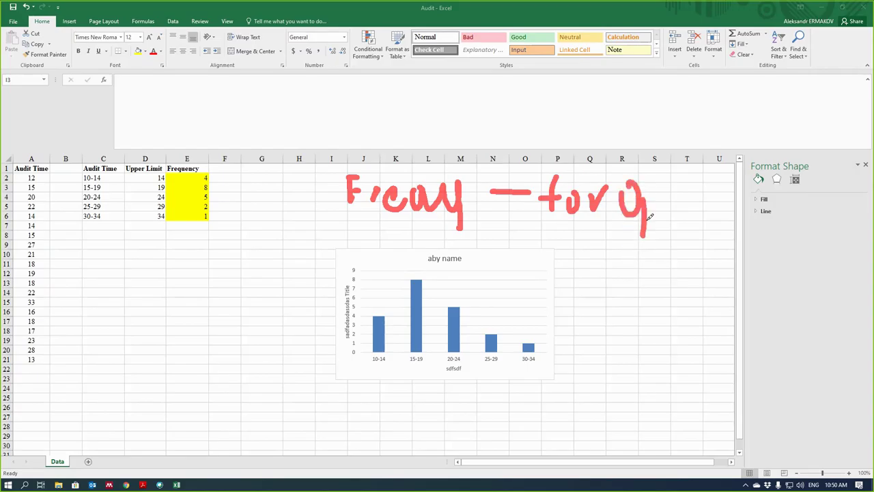
mouse_move(649, 192)
mouse_down()
mouse_move(684, 195)
mouse_move(683, 185)
mouse_move(703, 205)
mouse_move(726, 198)
mouse_move(736, 178)
mouse_move(734, 190)
mouse_up()
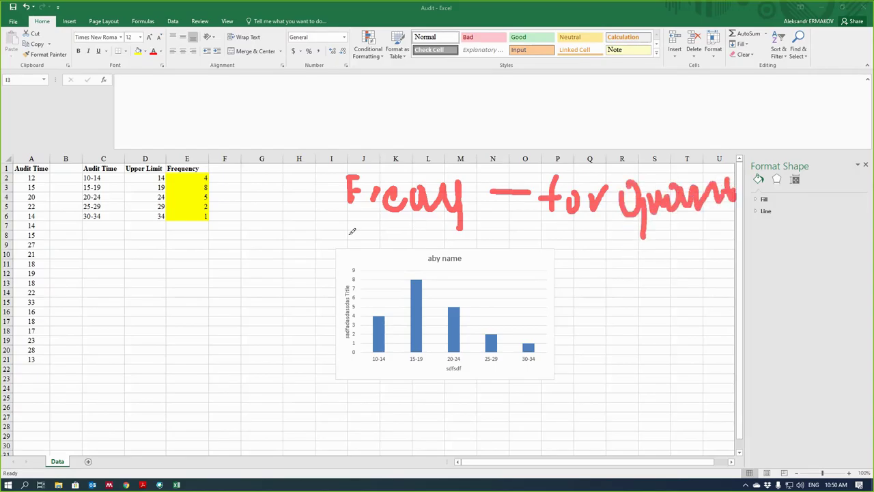
mouse_move(369, 218)
mouse_down()
mouse_move(353, 234)
mouse_move(384, 238)
mouse_move(412, 225)
mouse_move(429, 236)
mouse_move(454, 230)
mouse_move(466, 245)
mouse_move(478, 243)
mouse_move(475, 232)
mouse_move(501, 238)
mouse_move(495, 220)
mouse_move(505, 217)
mouse_move(511, 239)
mouse_move(569, 228)
mouse_move(579, 247)
mouse_move(602, 232)
mouse_move(661, 234)
mouse_move(666, 263)
mouse_move(675, 226)
mouse_move(726, 237)
mouse_move(717, 208)
mouse_move(723, 231)
mouse_move(746, 212)
mouse_move(770, 225)
mouse_move(800, 219)
mouse_move(810, 233)
mouse_up()
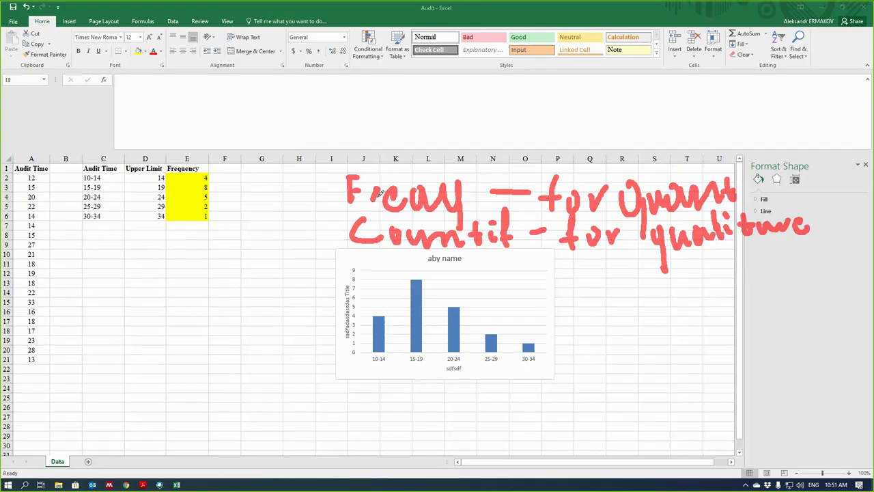
drag(345, 168, 442, 209)
drag(393, 166, 463, 204)
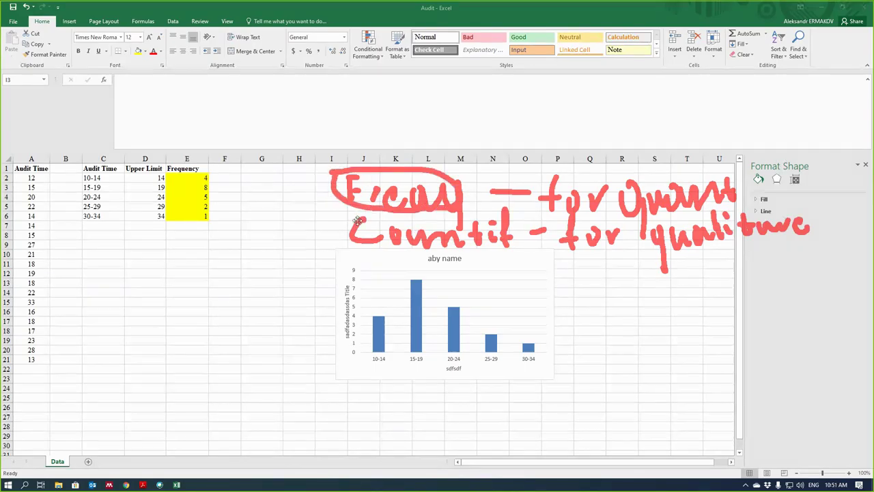
mouse_move(340, 217)
mouse_down()
mouse_move(456, 256)
mouse_move(512, 219)
mouse_move(330, 215)
mouse_up()
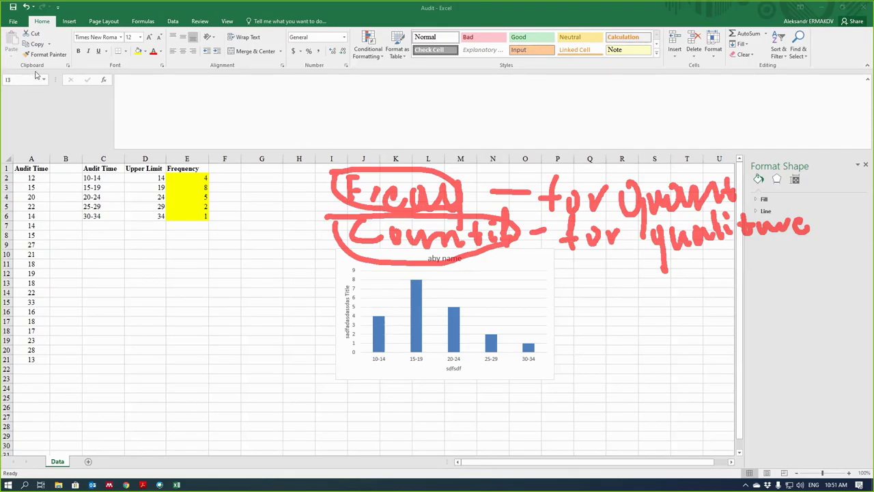
Step: Erase the ink, close Audit without saving, and open the Movies workbook
key(Escape)
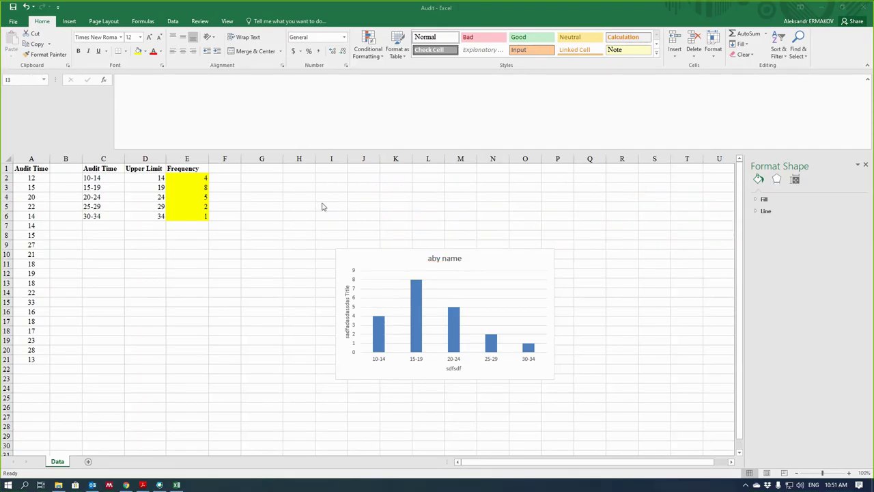
click(864, 7)
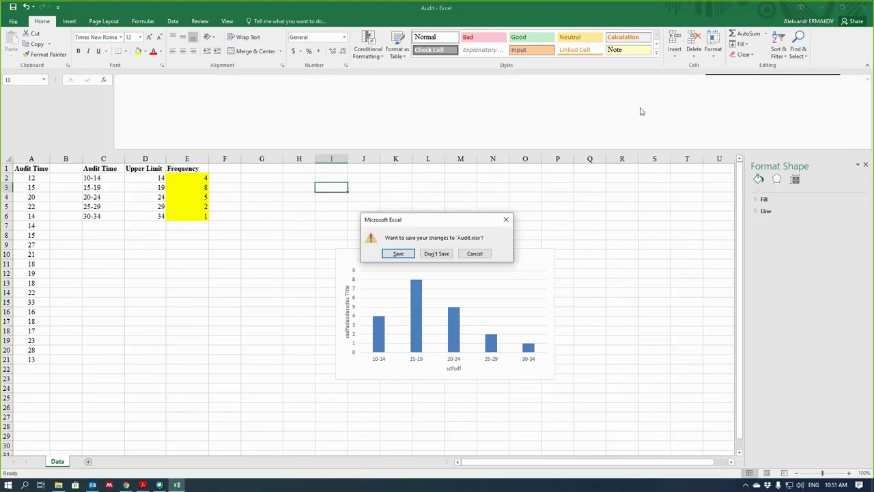
click(432, 255)
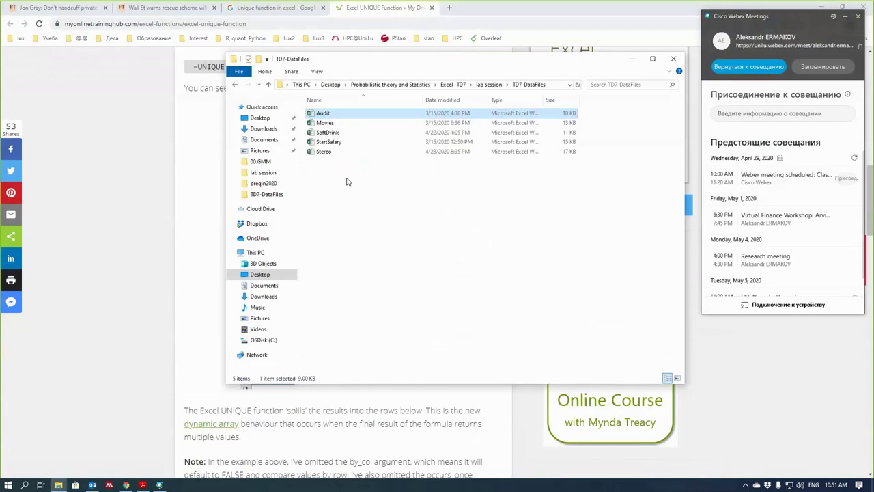
double_click(325, 123)
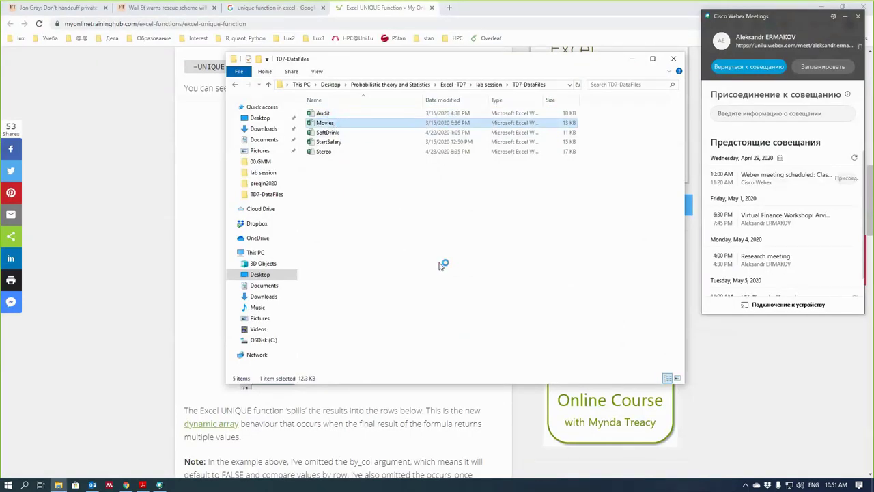
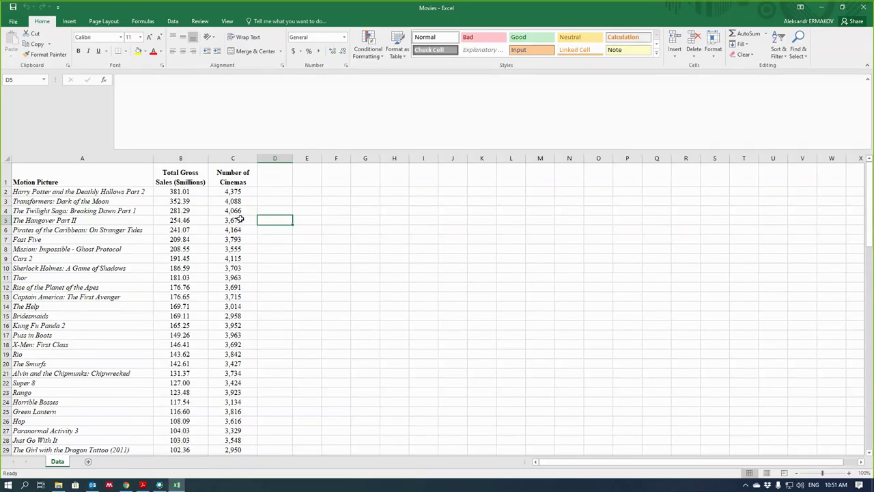
Step: Select the movie data range A1:C101, from headers A1:C1 down to row 101, and go to the Insert ribbon
click(236, 158)
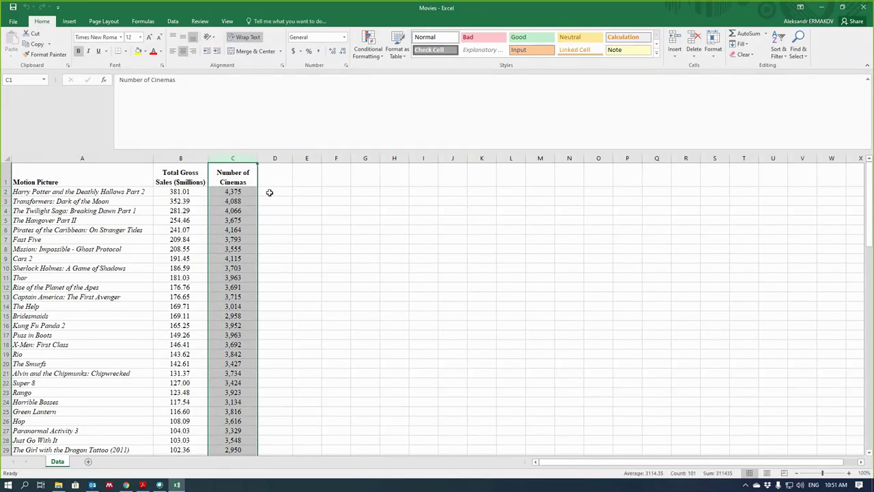
scroll(303, 217, down, 14)
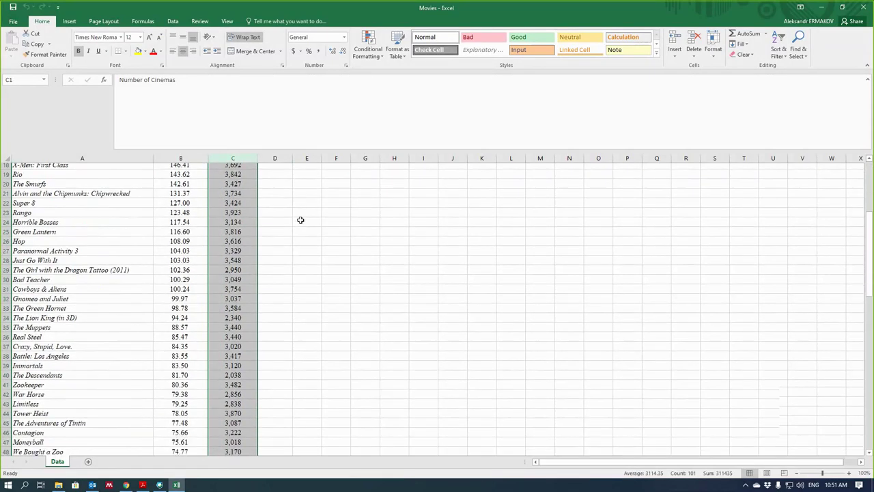
scroll(301, 219, up, 9)
scroll(300, 220, up, 5)
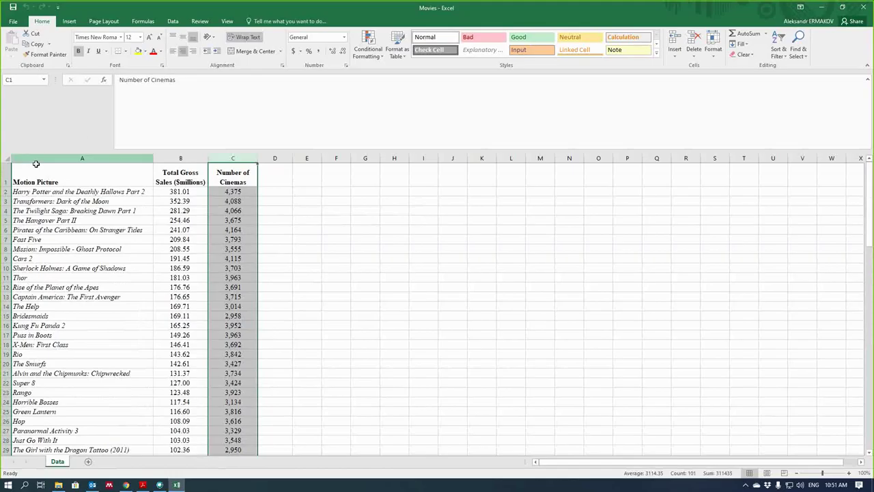
click(65, 174)
drag(65, 173, 222, 189)
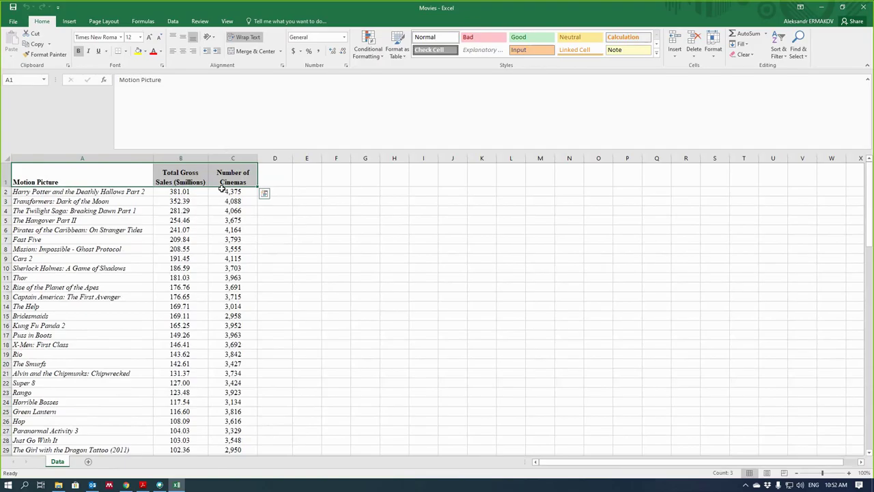
key(ctrl+shift+Down)
scroll(261, 286, up, 15)
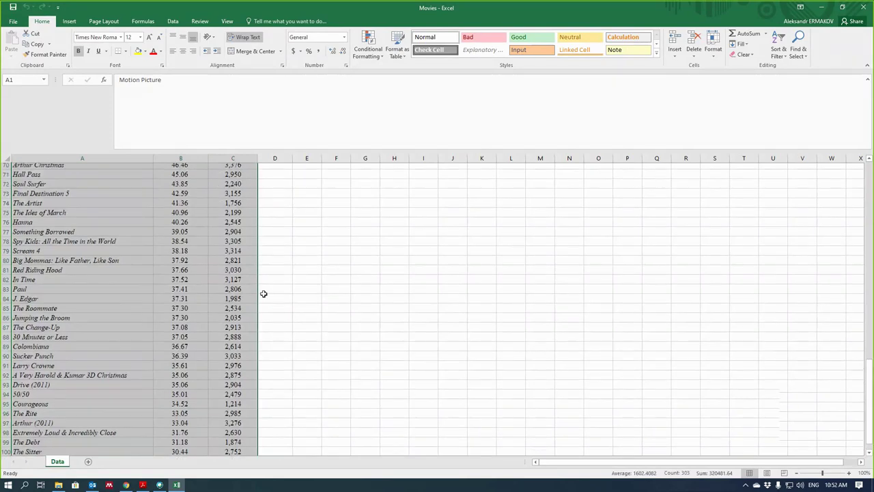
scroll(257, 275, up, 8)
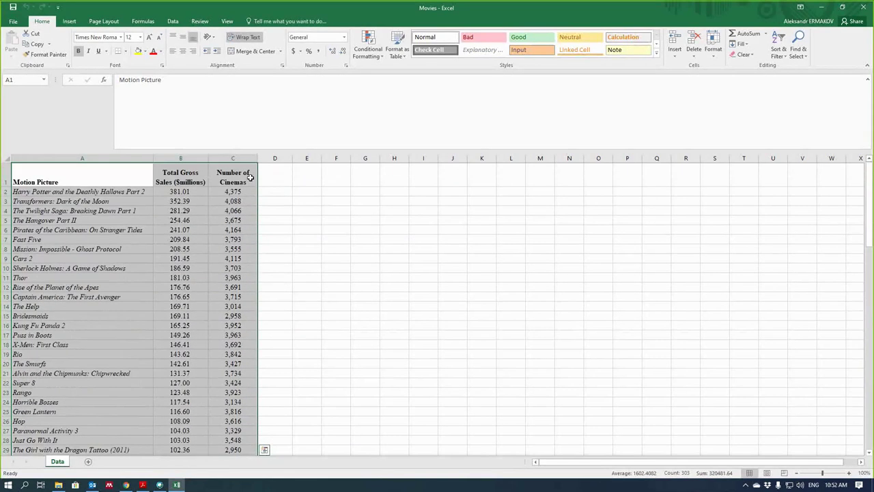
click(69, 21)
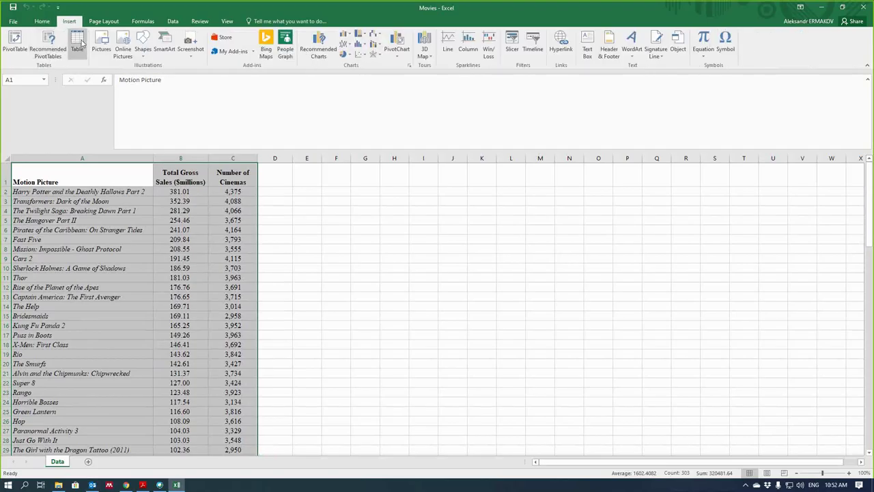
Step: Confirm the Create Table dialog to turn A1:C101 into a table
click(77, 43)
click(287, 371)
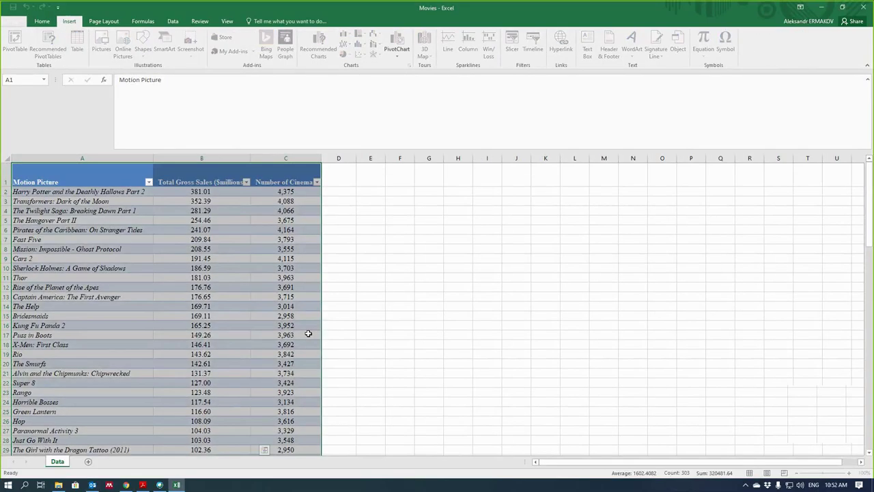
click(366, 264)
Step: Select the Number of Cinemas column C
click(287, 182)
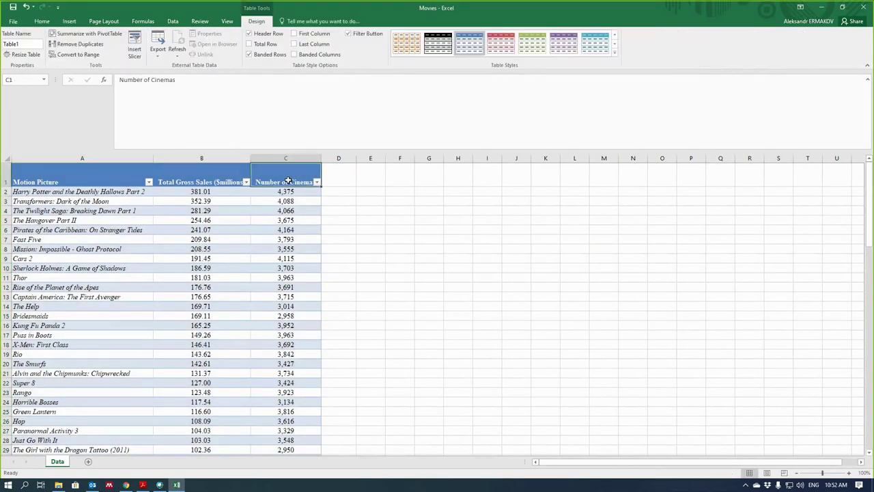
key(ctrl+shift+Down)
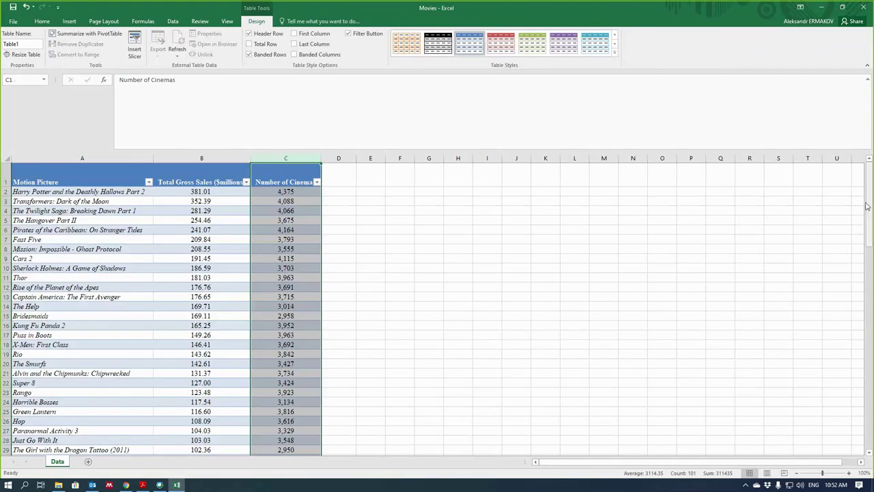
drag(870, 204, 871, 437)
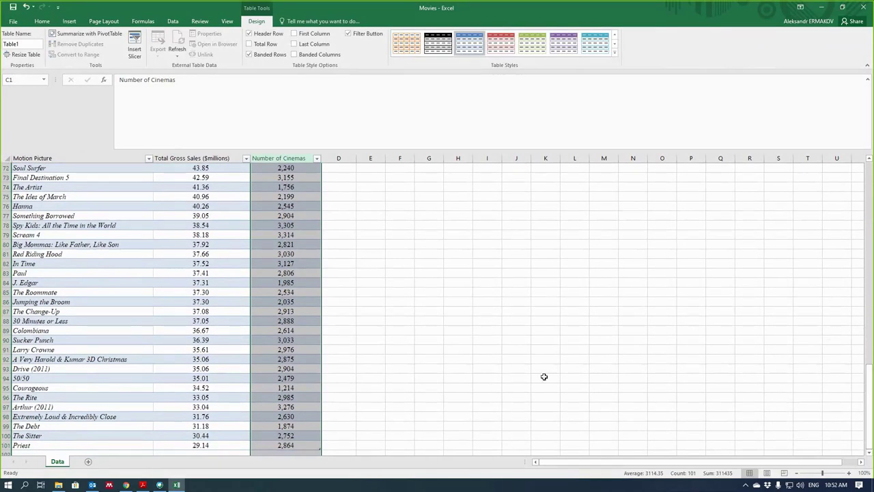
scroll(469, 337, down, 3)
scroll(443, 286, up, 20)
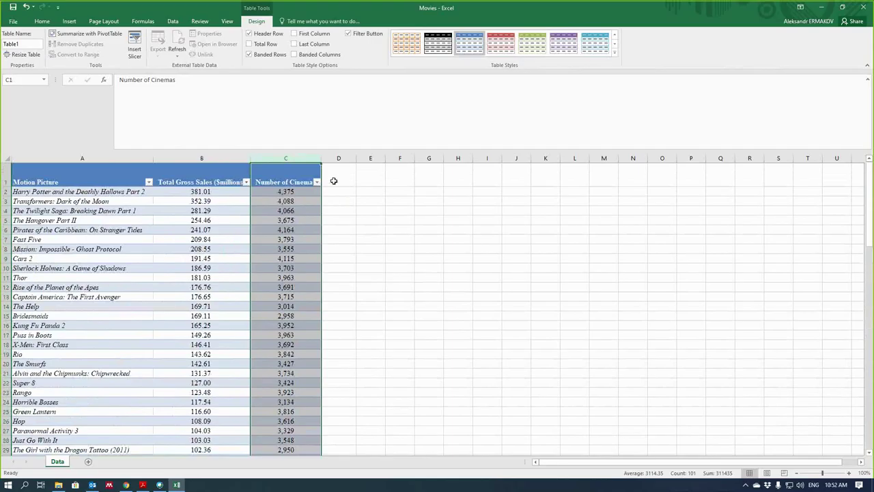
click(334, 179)
click(286, 178)
click(283, 157)
Step: Select columns B and C together and switch to the Insert ribbon
ctrl+click(224, 176)
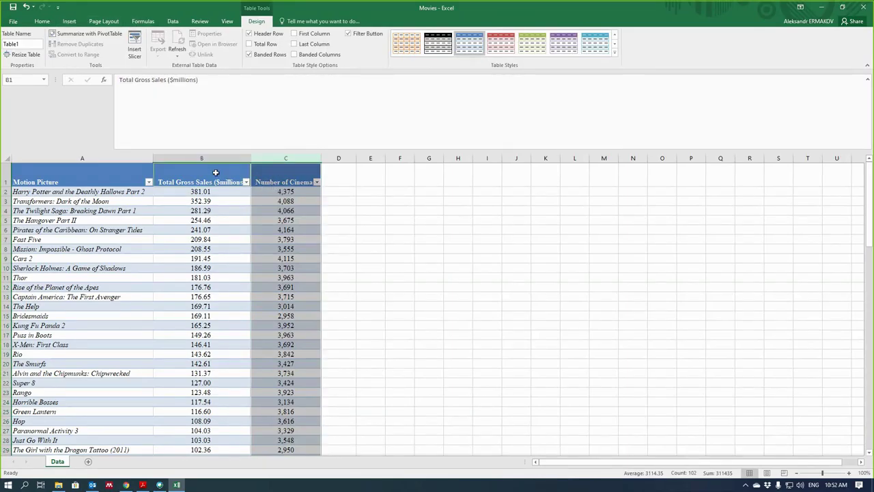
click(294, 208)
click(279, 171)
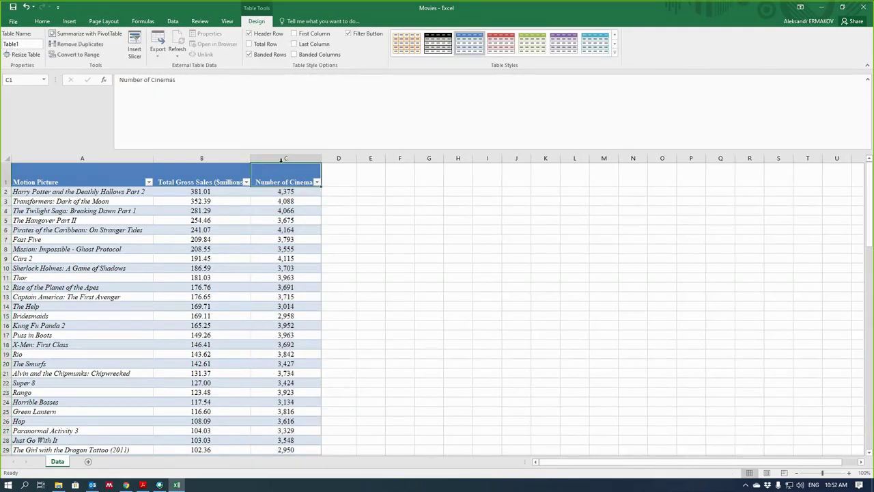
click(282, 159)
ctrl+click(211, 162)
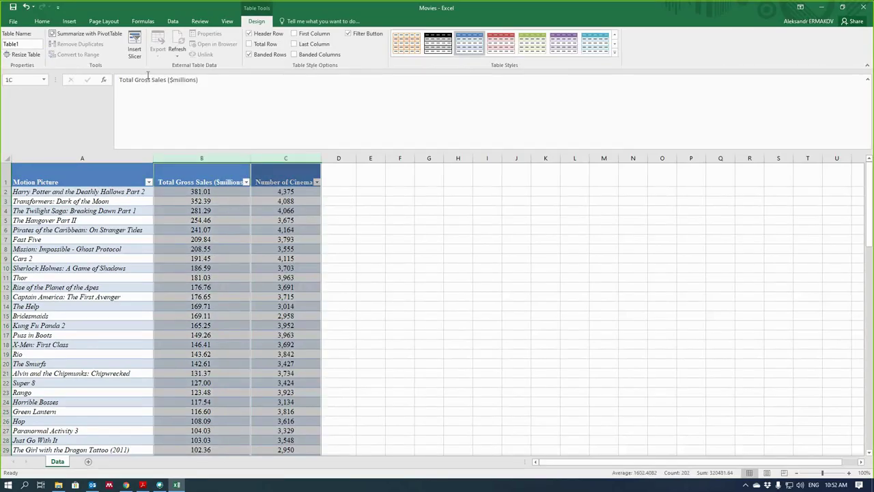
click(65, 22)
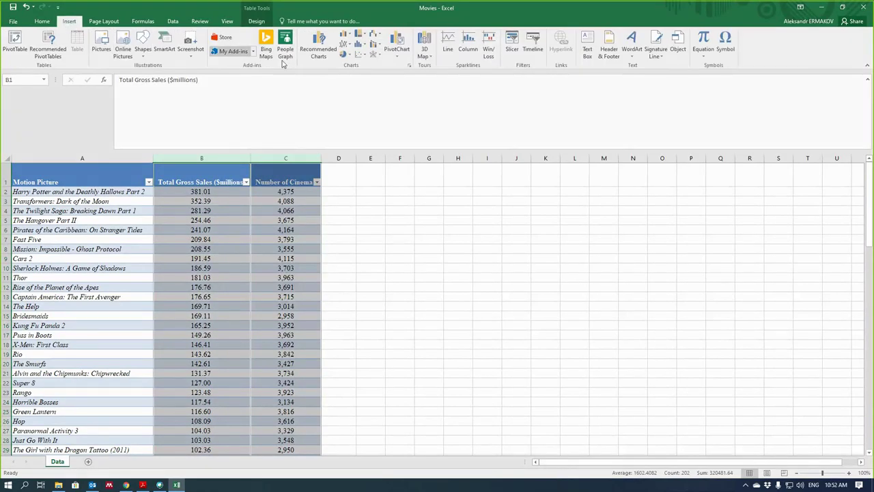
click(423, 242)
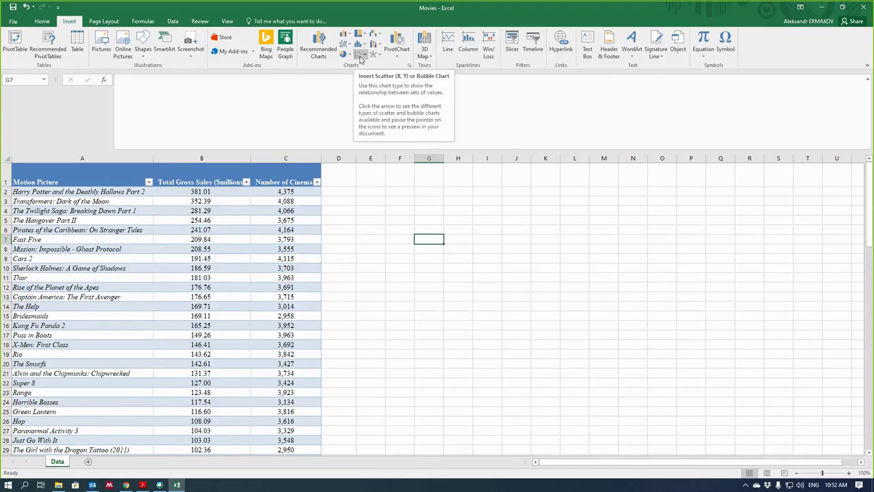
Step: Insert a plain markers-only Scatter chart beside the movie table and select it
click(361, 56)
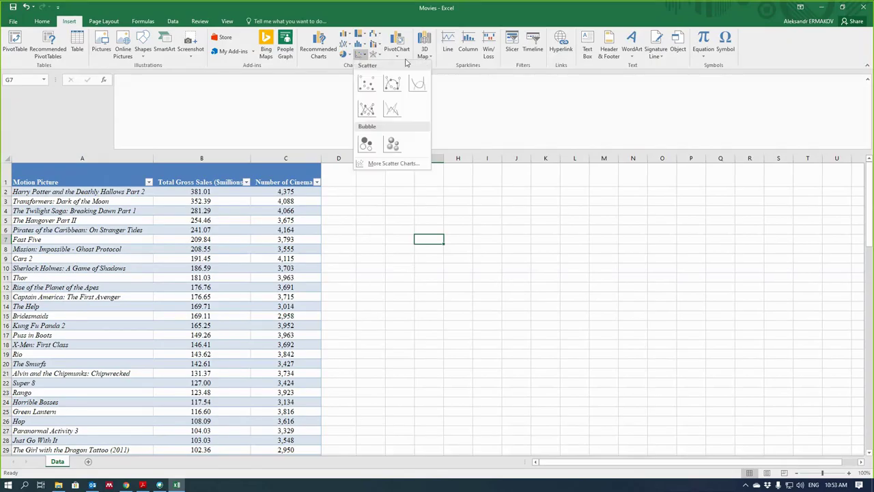
click(316, 71)
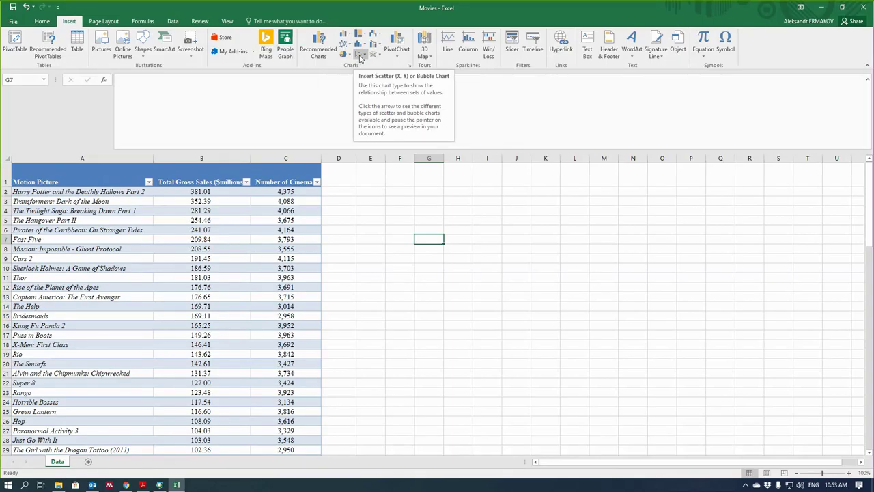
click(360, 56)
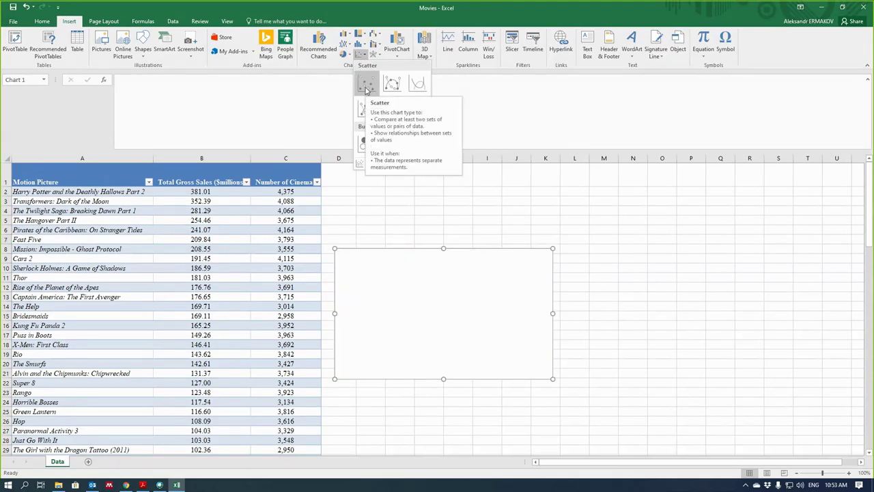
click(366, 85)
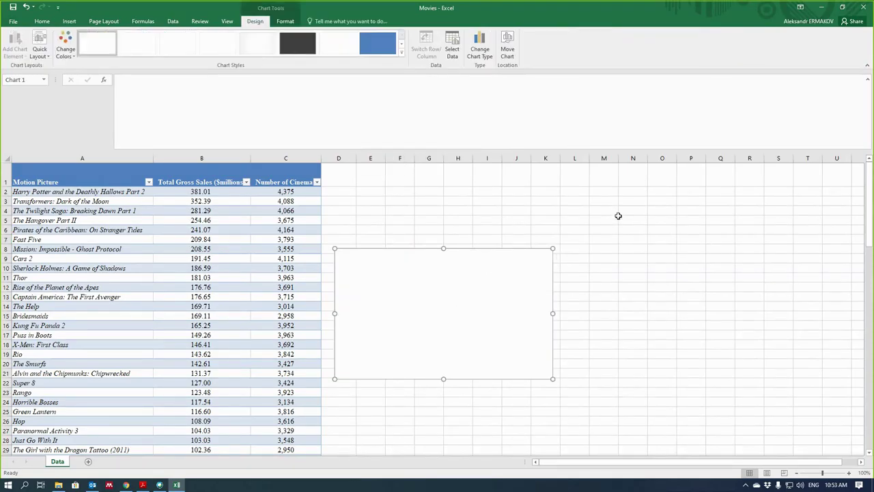
click(618, 215)
click(490, 273)
Step: Add a new series in the chart's Select Data dialog, trying B1 as its name and then clearing the name
right_click(499, 261)
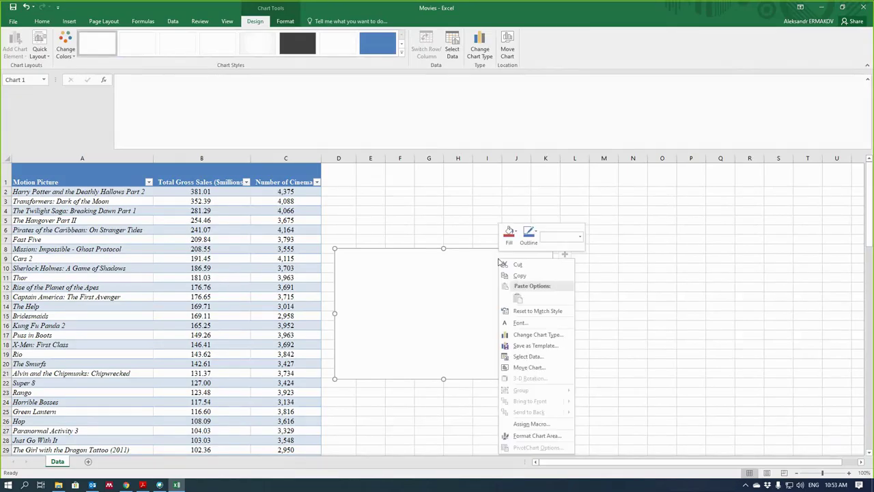
click(542, 356)
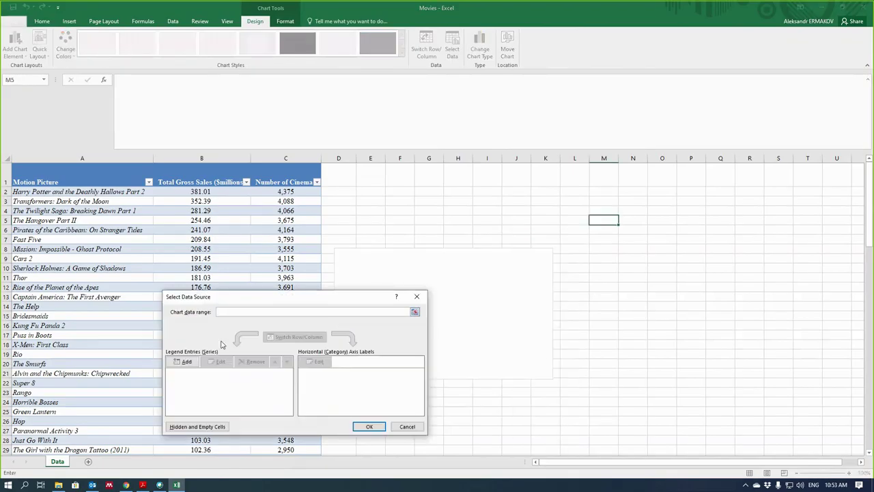
click(183, 362)
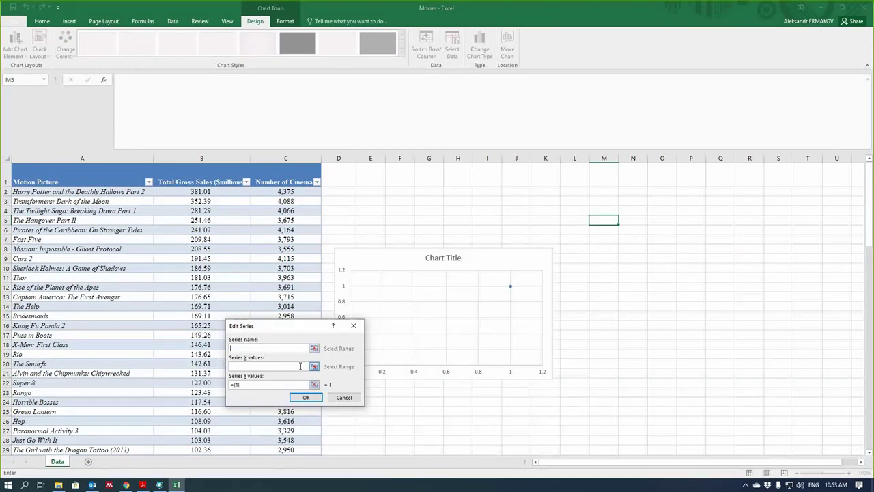
click(213, 174)
key(ctrl+a)
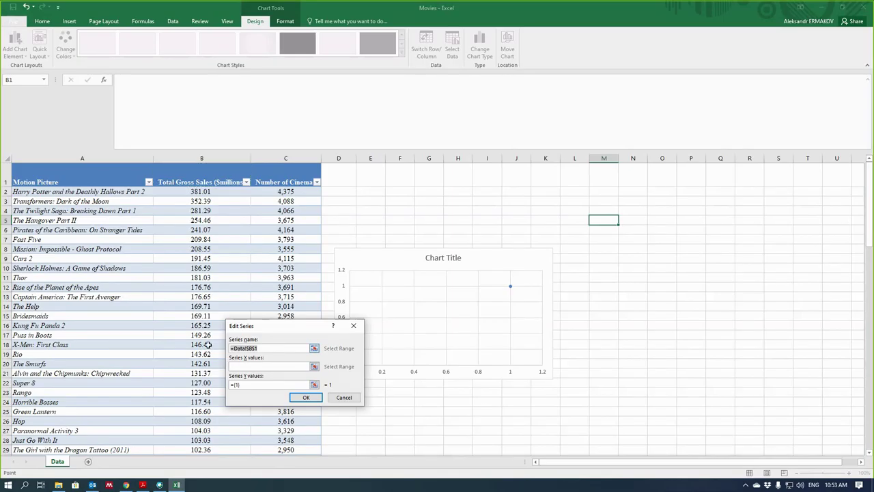
key(BackSpace)
click(200, 159)
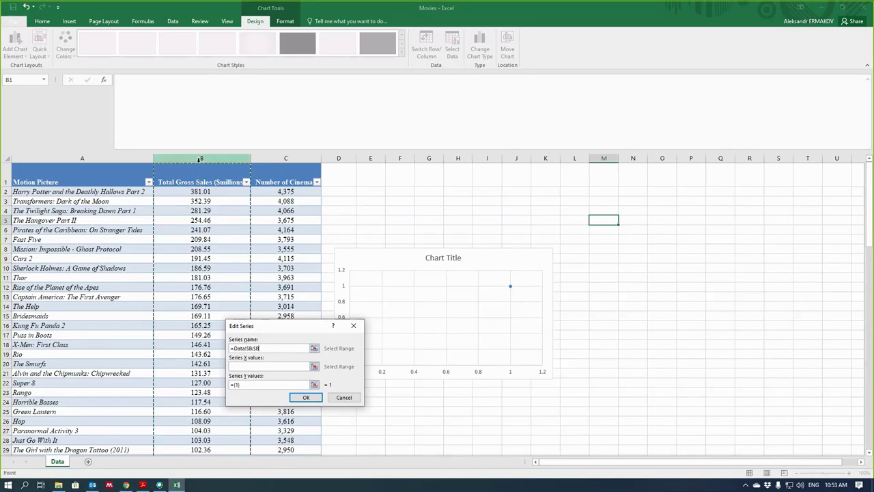
click(276, 348)
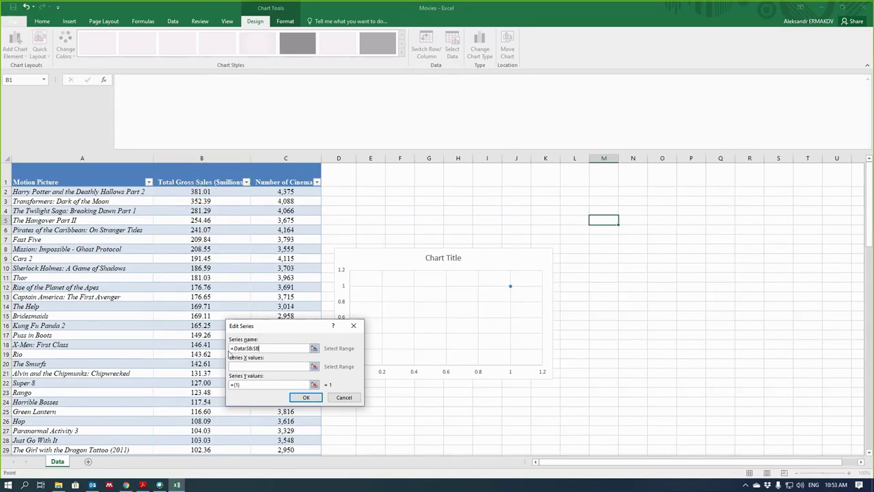
key(ctrl+a)
key(BackSpace)
Step: Set X values to B2:B101 and Y values to C2:C101, removing the {1}+ prefix, and confirm
click(247, 367)
drag(194, 190, 205, 435)
click(280, 383)
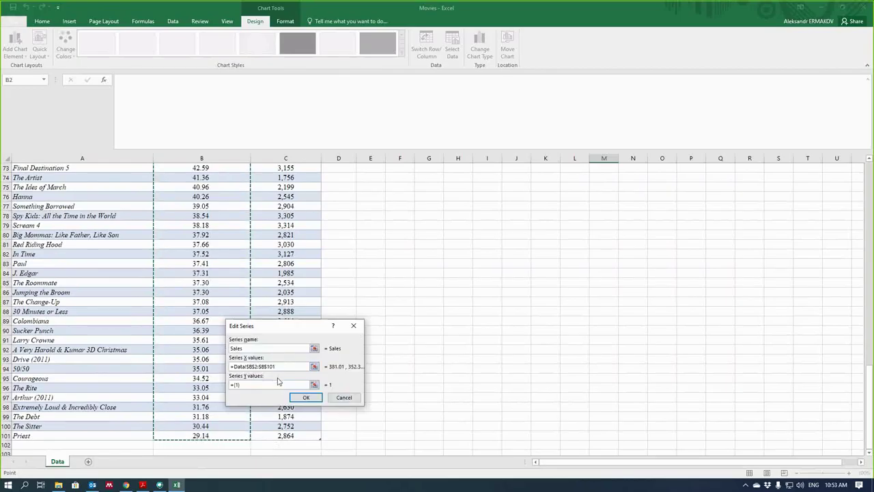
click(314, 384)
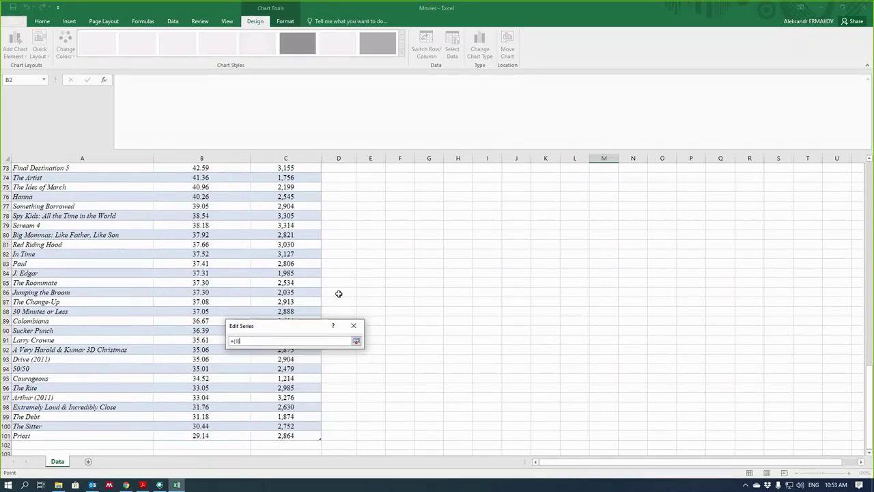
scroll(337, 294, up, 20)
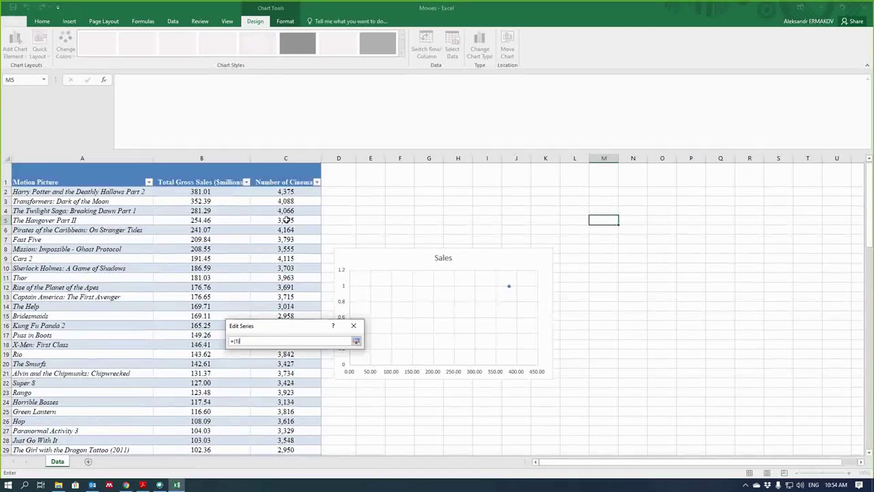
drag(286, 191, 287, 425)
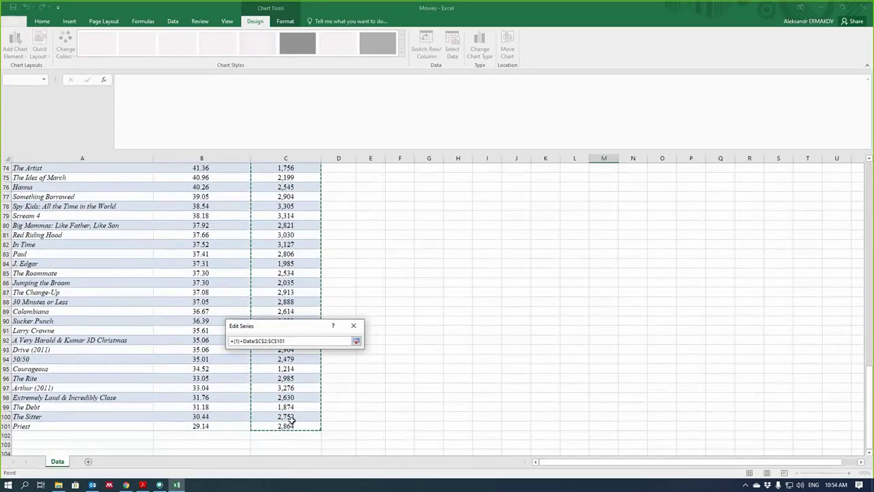
click(243, 340)
key(BackSpace)
key(BackSpace)
key(BackSpace)
key(BackSpace)
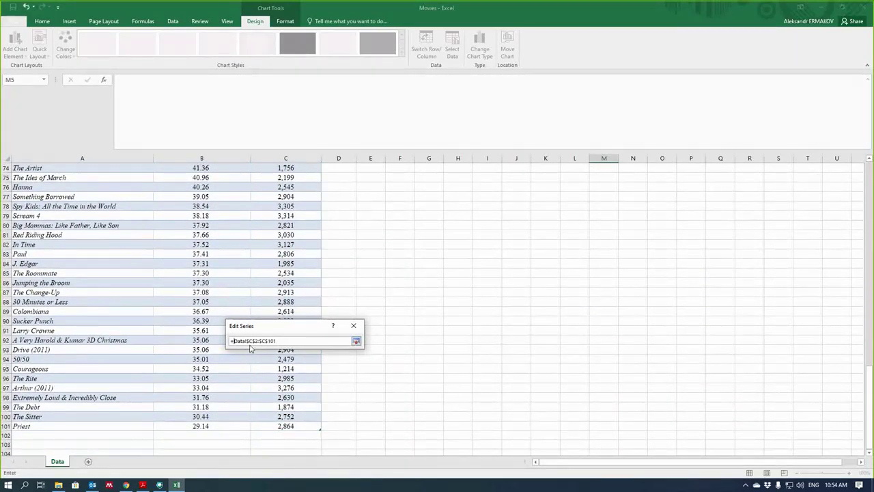
key(Return)
click(308, 396)
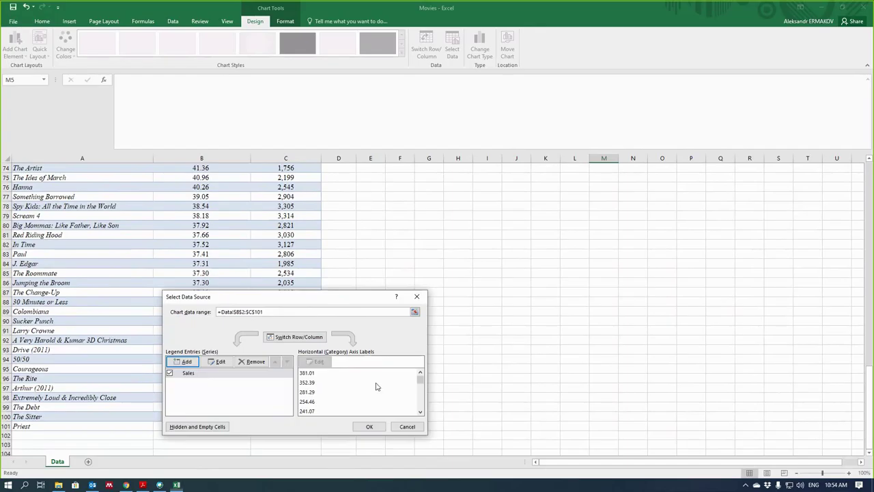
click(357, 424)
scroll(426, 341, up, 20)
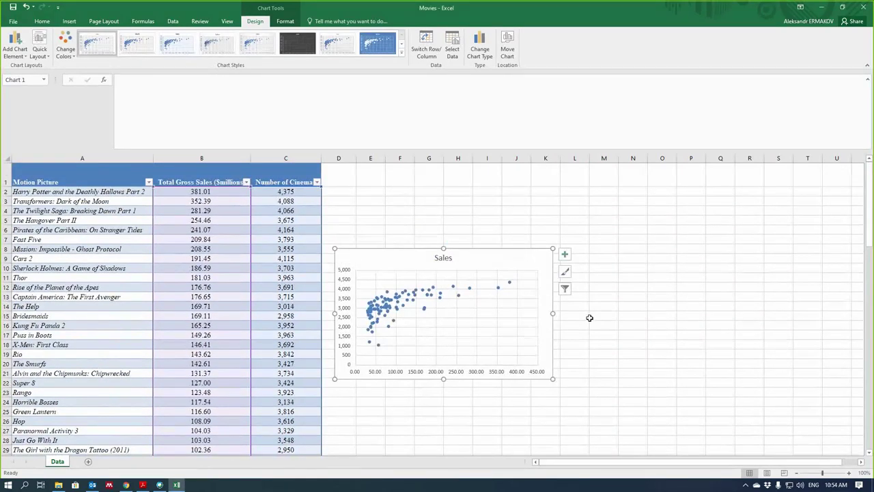
Step: Edit the Sales series and move the B2:B101 sales range into its Y values
right_click(498, 263)
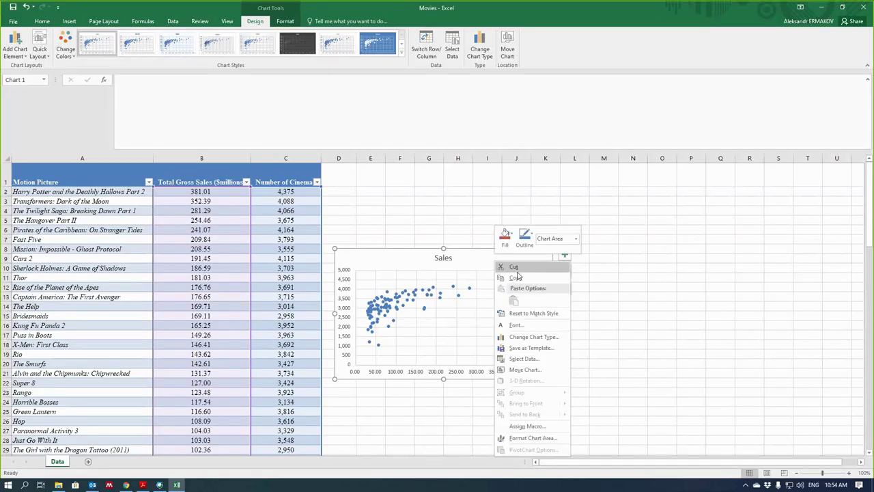
click(523, 358)
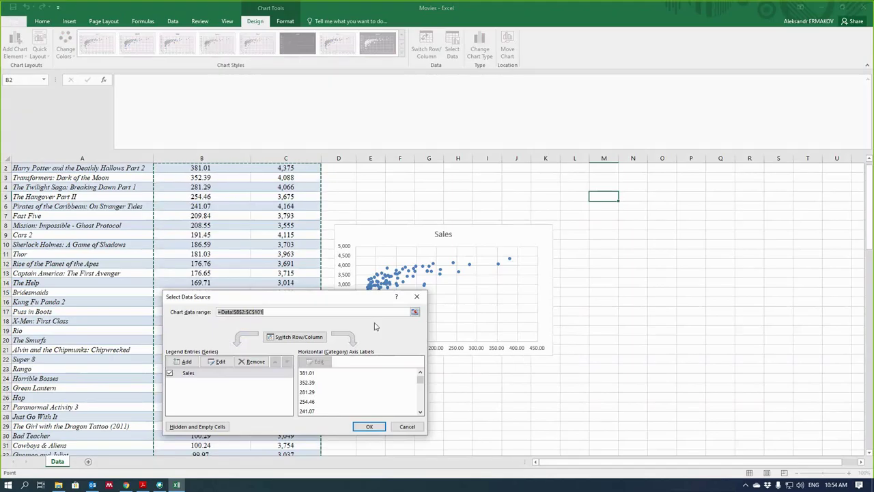
click(217, 361)
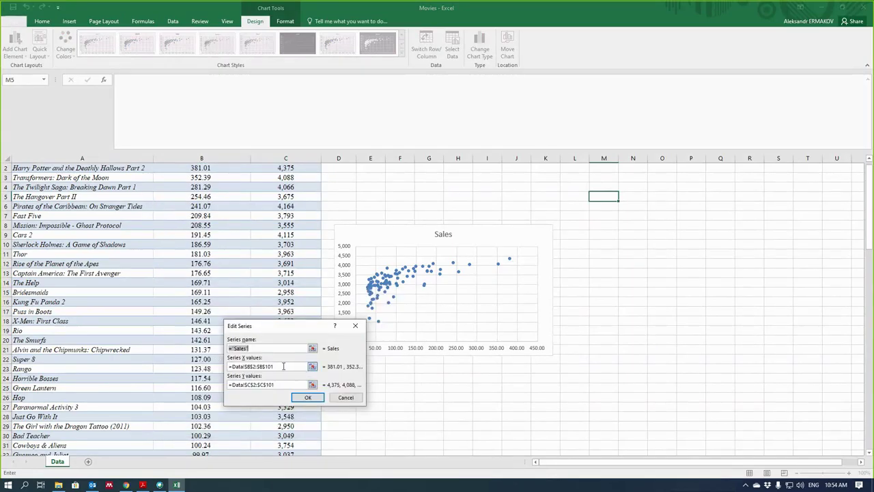
click(283, 365)
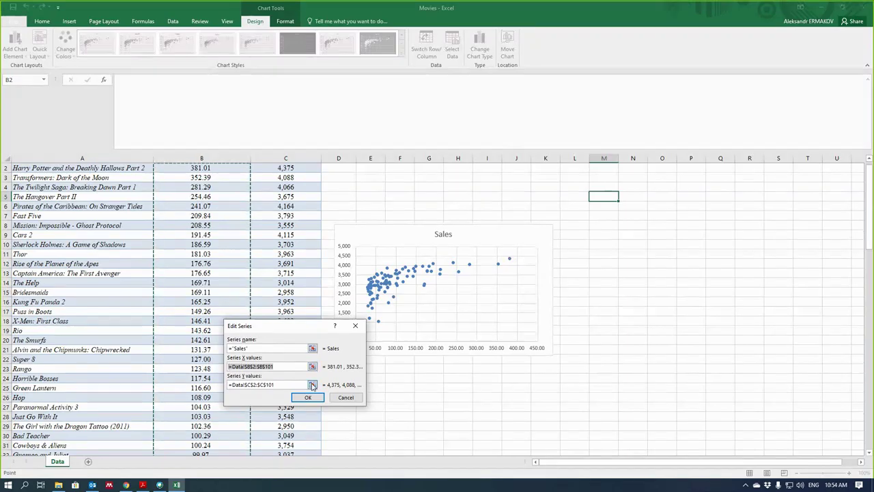
key(ctrl+x)
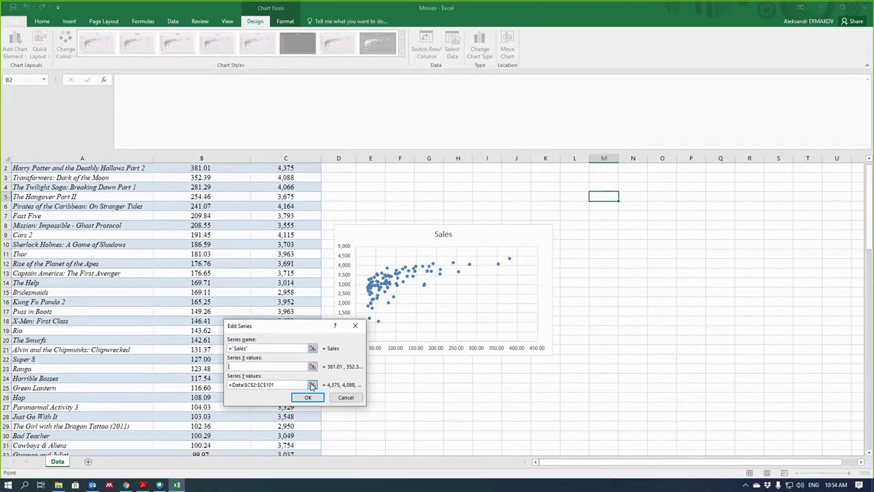
click(276, 386)
key(ctrl+v)
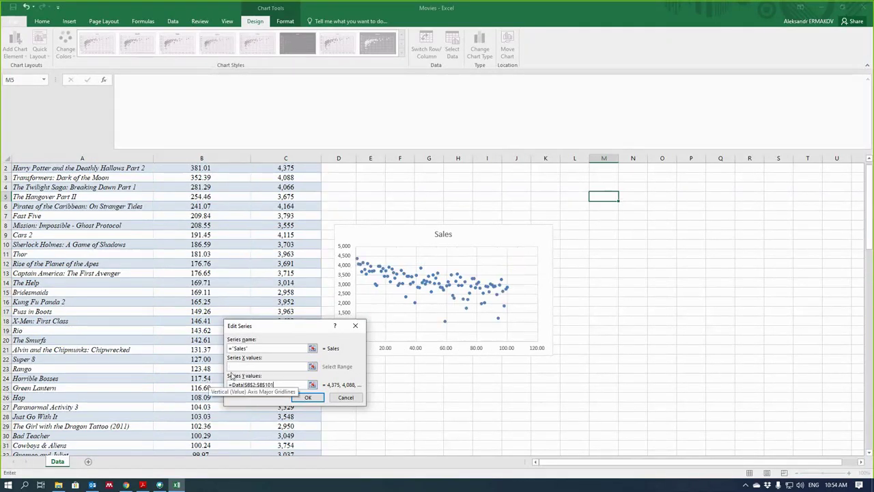
Step: Set the X values to C2:C101, confirm both dialogs, and drag the chart up and right
click(243, 366)
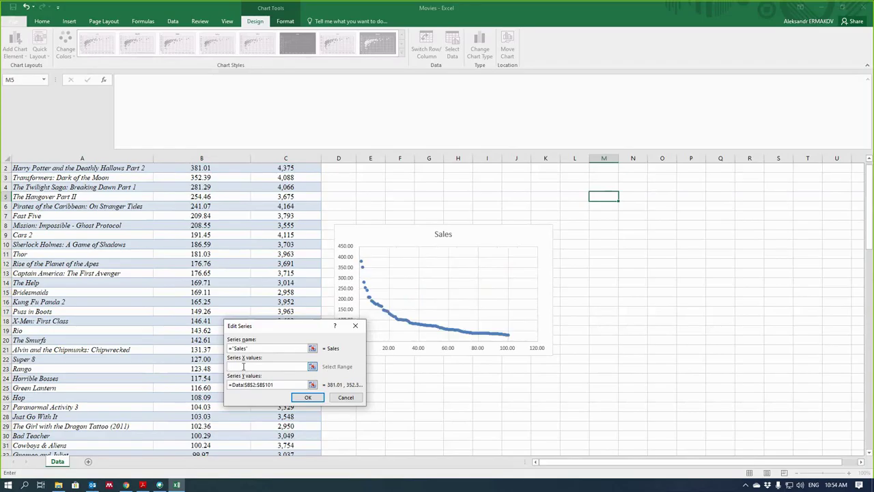
key(ctrl+v)
key(BackSpace)
text(C)
key(BackSpace)
text(C)
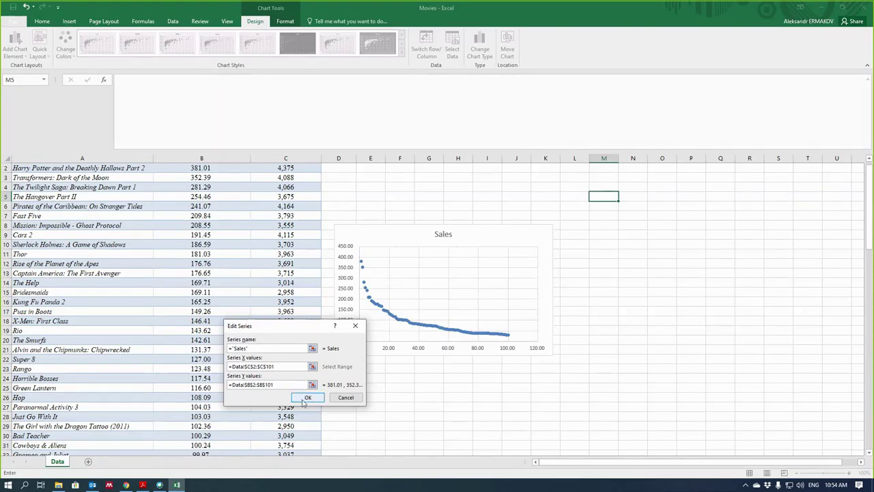
click(307, 398)
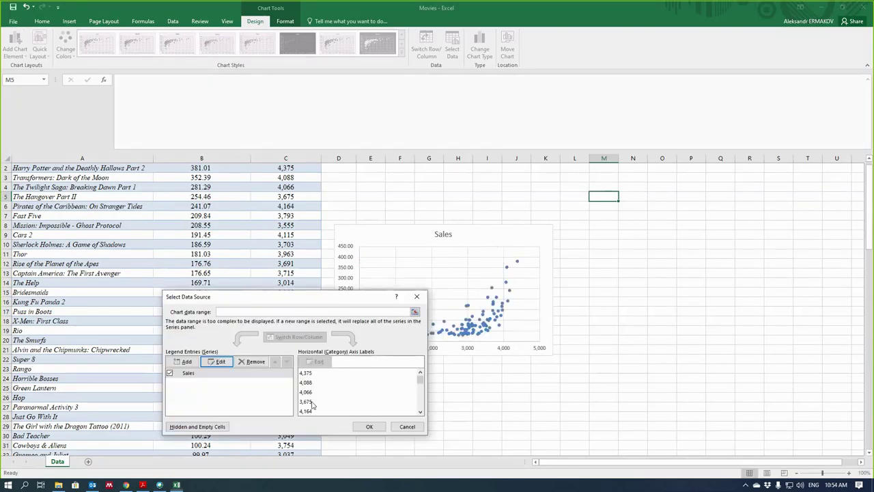
click(370, 426)
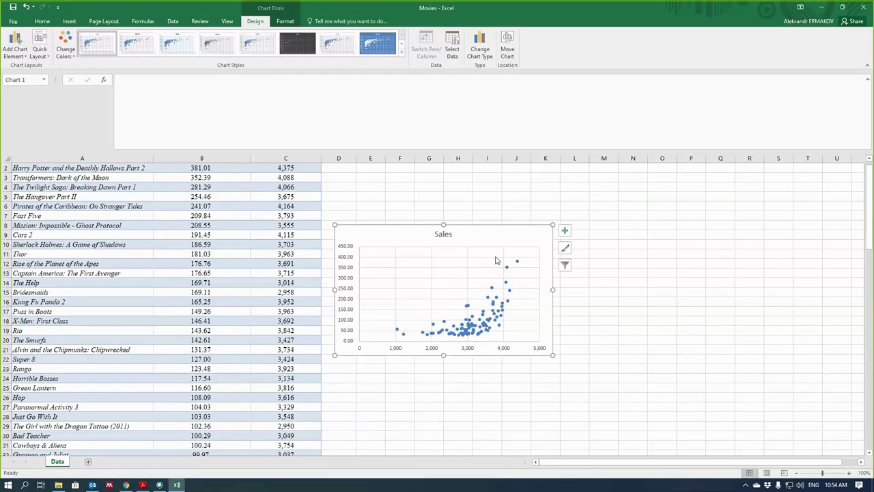
drag(478, 241, 549, 205)
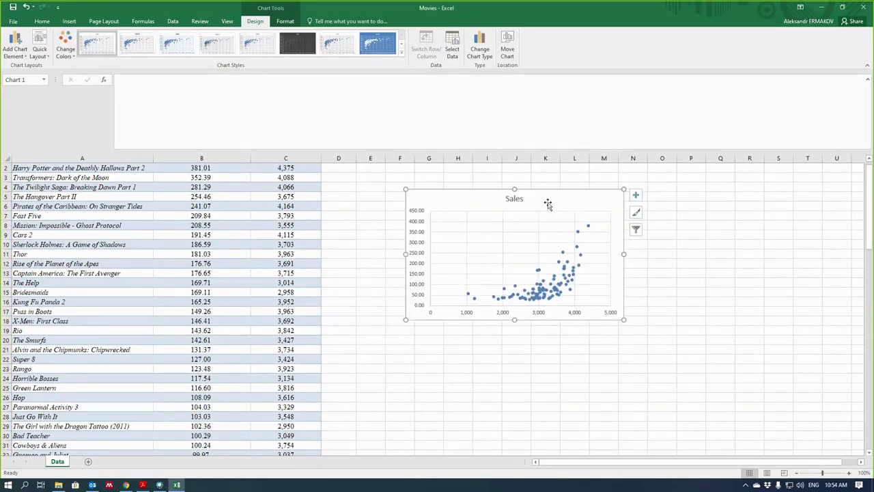
scroll(353, 230, up, 1)
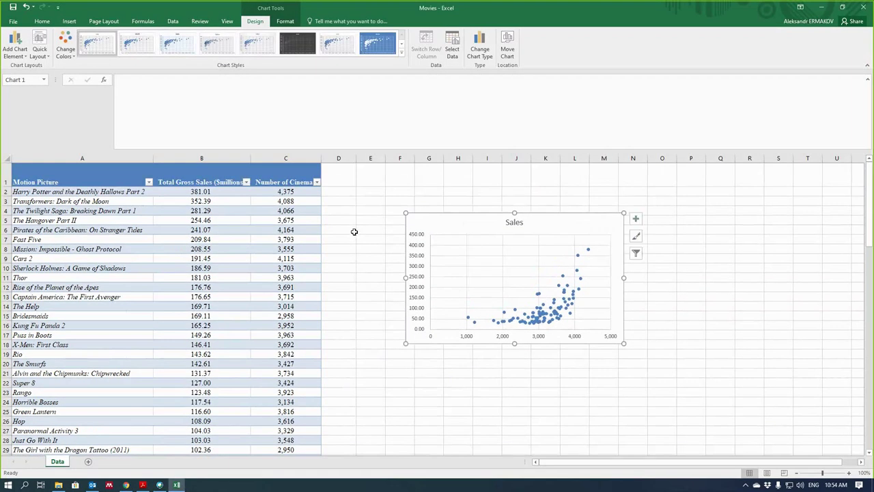
Step: Add a Linear Forecast trendline to the Sales chart and select it
click(353, 231)
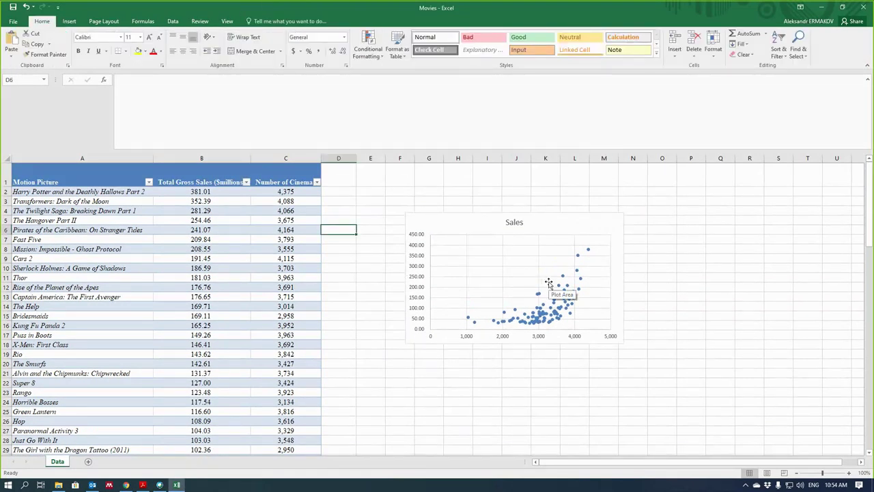
click(558, 230)
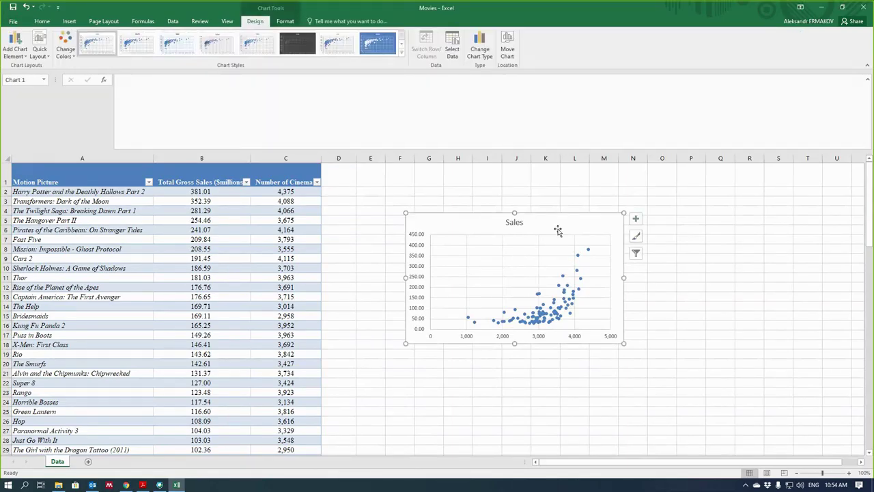
click(27, 58)
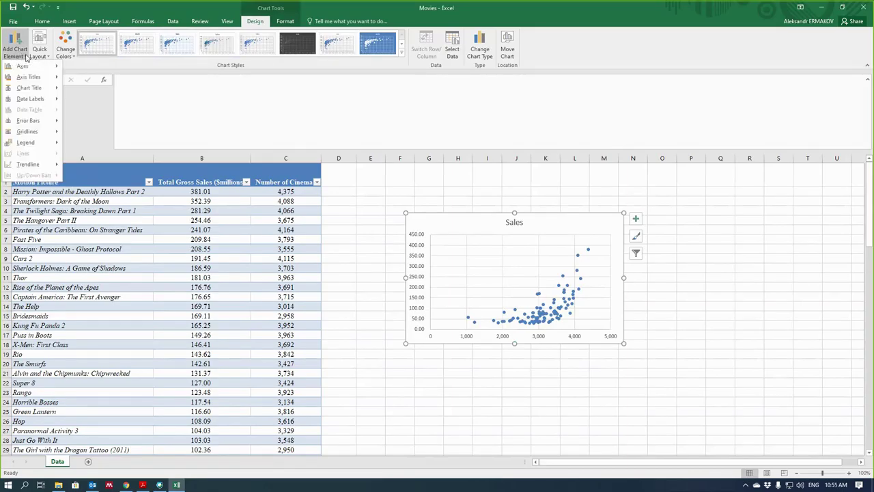
mouse_move(26, 165)
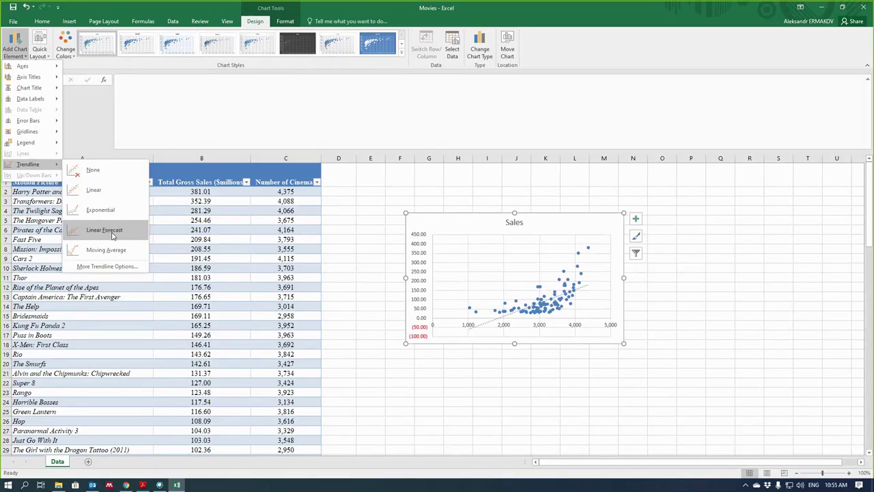
click(111, 231)
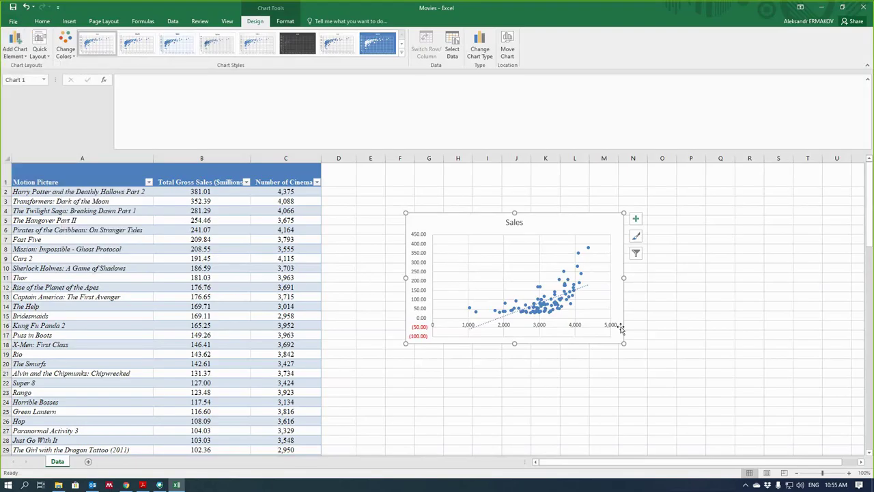
click(583, 288)
Step: Color the trendline orange and widen it to 3.5 pt, then click off the chart
double_click(585, 288)
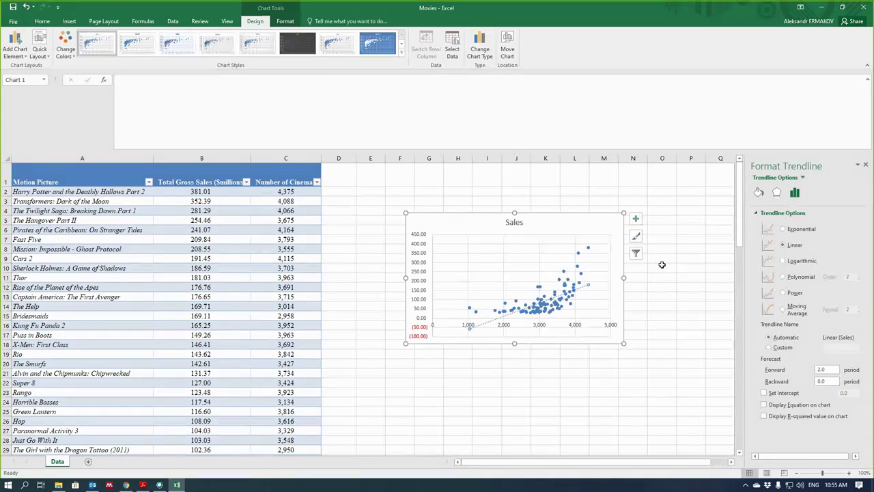
click(758, 192)
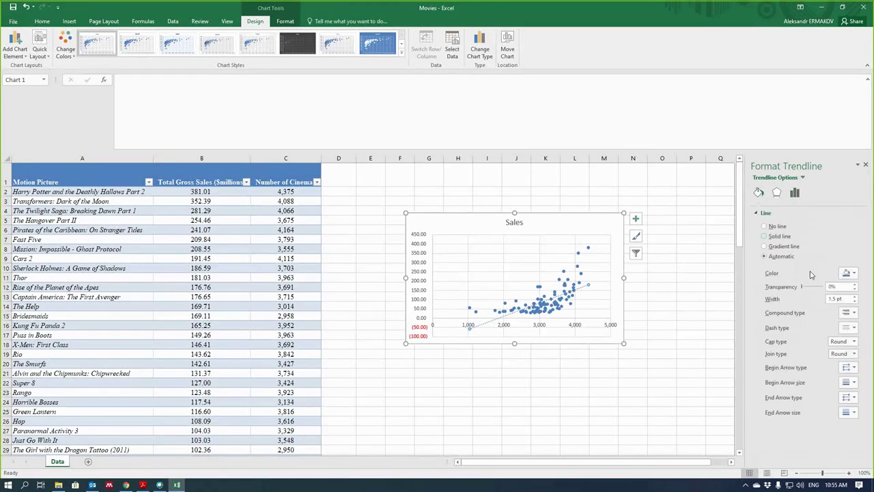
click(853, 273)
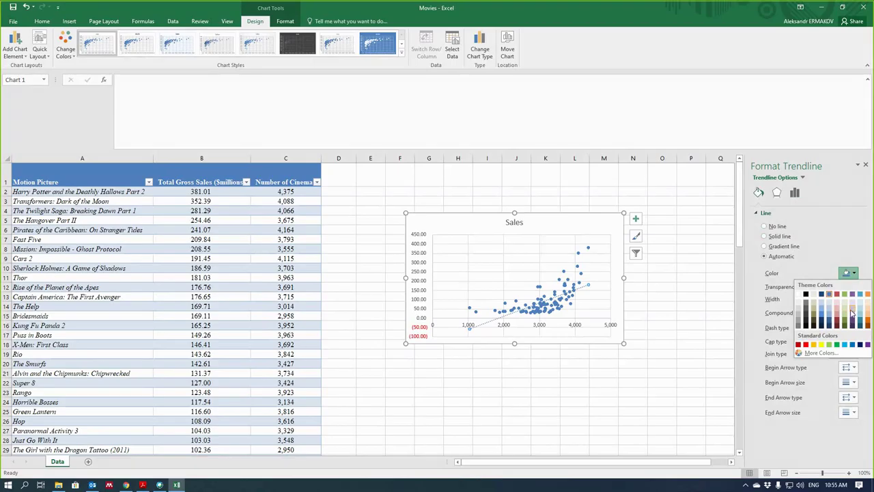
click(867, 318)
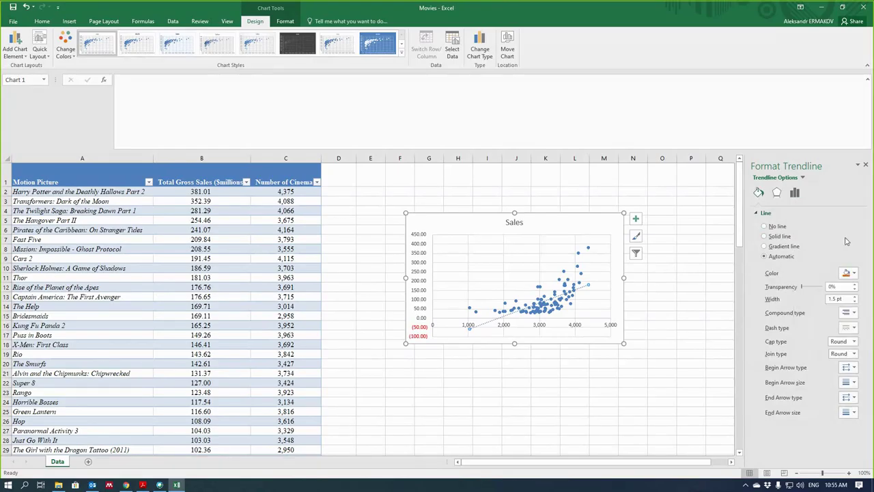
click(855, 297)
click(854, 297)
click(855, 297)
click(854, 297)
click(855, 297)
click(854, 297)
click(854, 297)
click(855, 297)
click(686, 306)
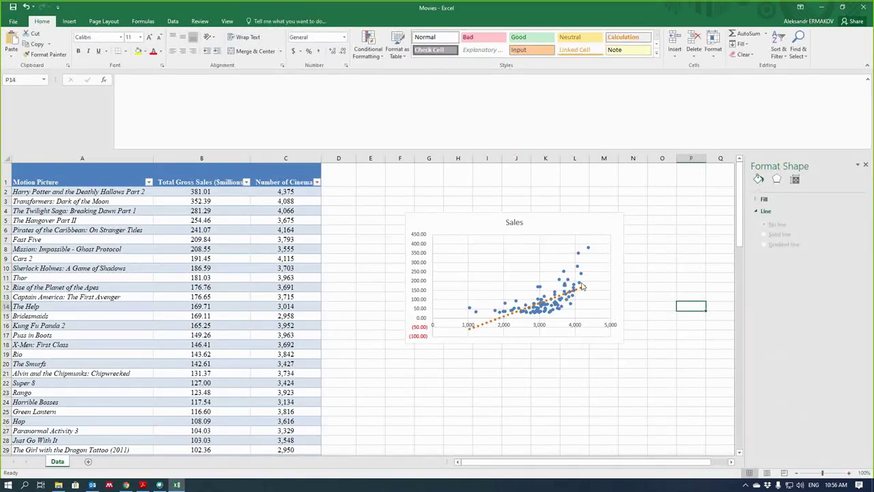
Step: Close the Format Shape pane
mouse_move(582, 287)
click(866, 166)
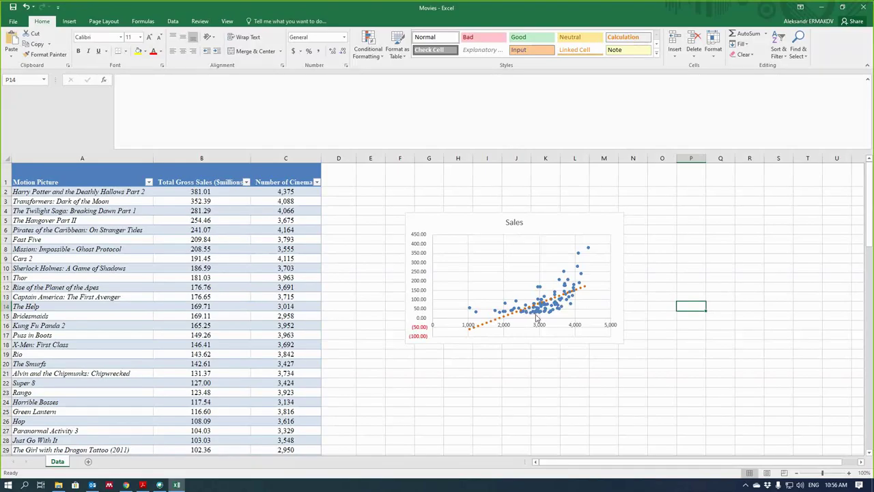
Step: Start a CORREL formula in I2 using the Total Gross Sales and Number of Cinemas headers, trimming their prefixes
click(486, 192)
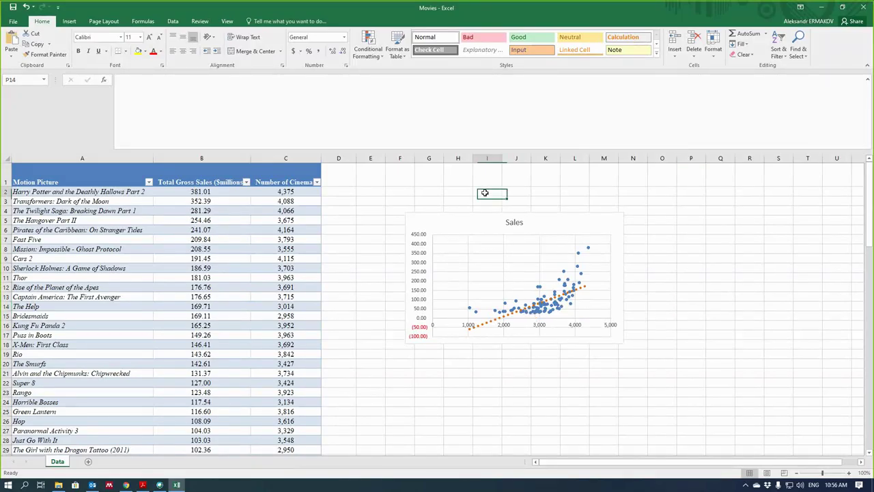
click(246, 99)
text(=)
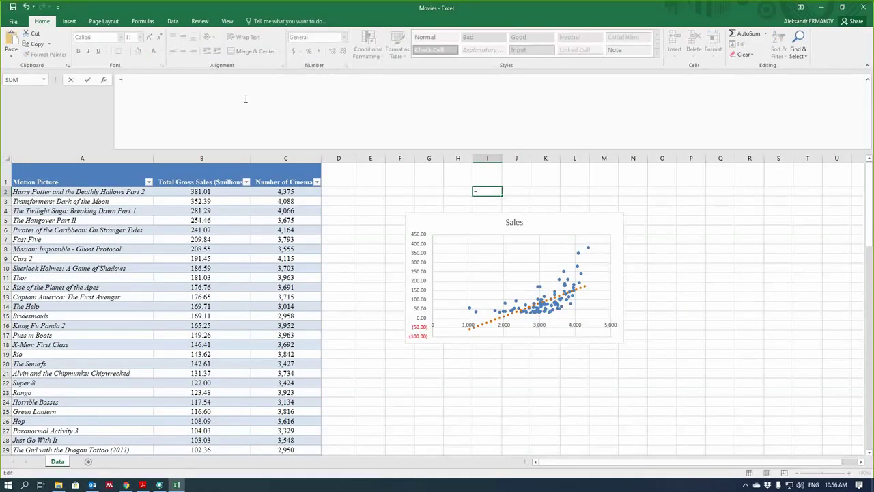
text(Corr)
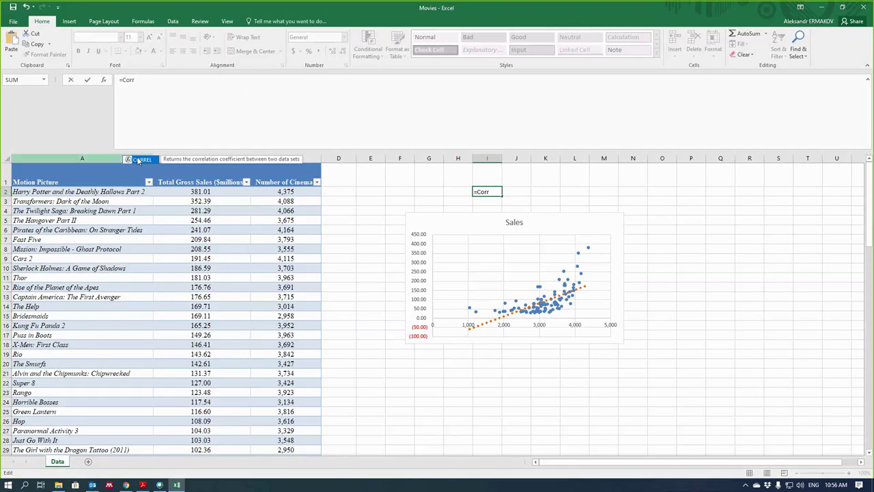
double_click(139, 161)
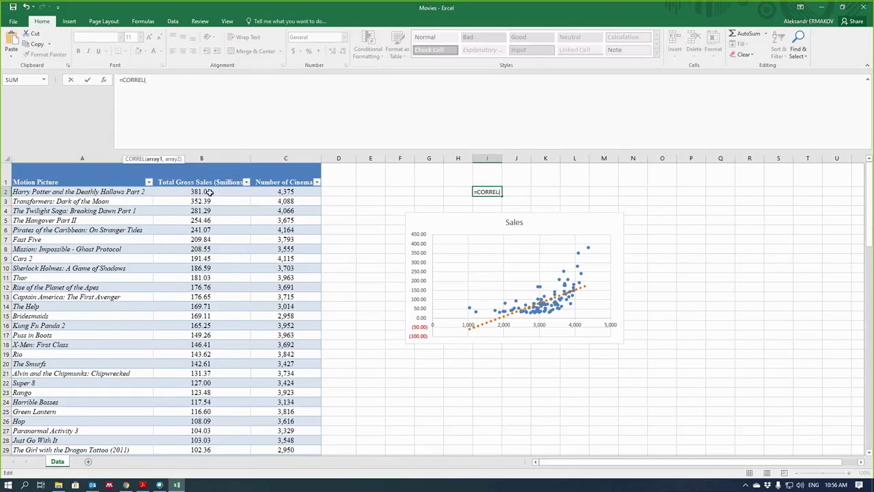
click(211, 178)
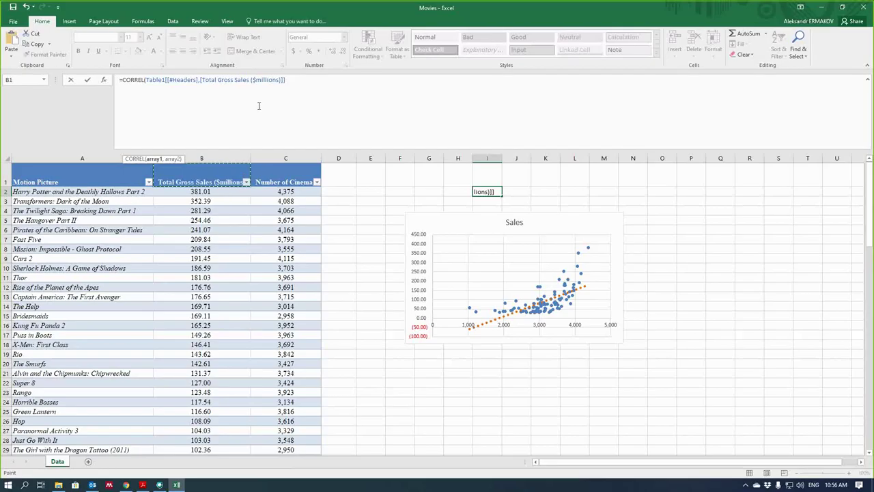
drag(201, 80, 146, 80)
key(BackSpace)
click(232, 79)
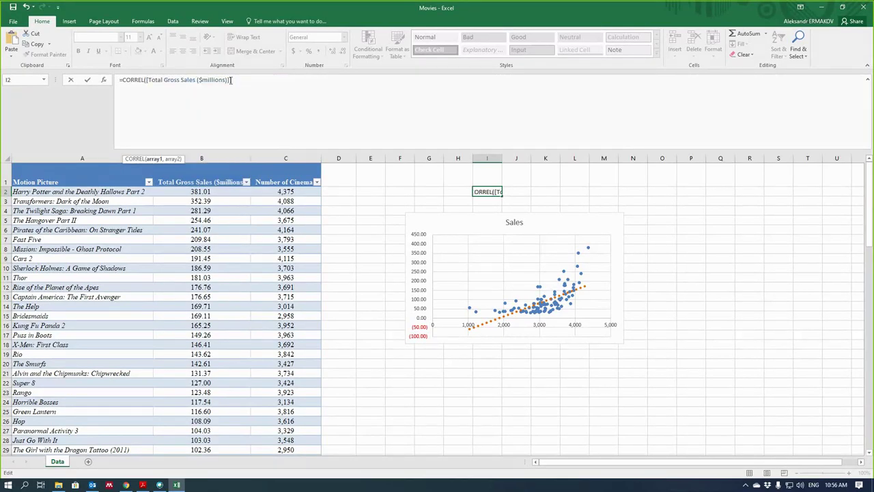
text(,)
click(300, 180)
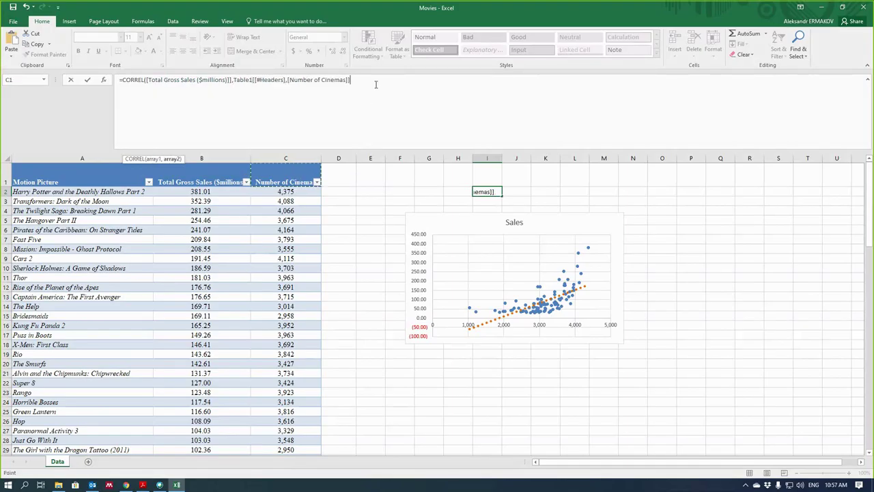
drag(286, 80, 234, 80)
key(Delete)
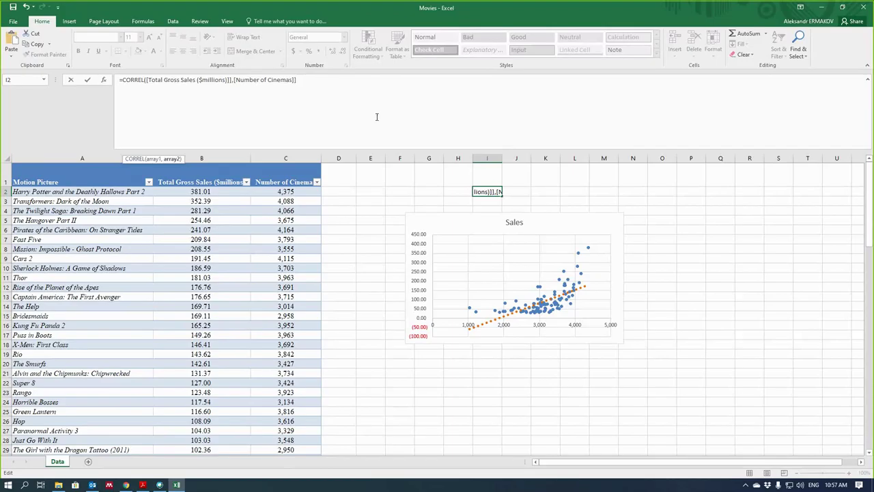
click(306, 82)
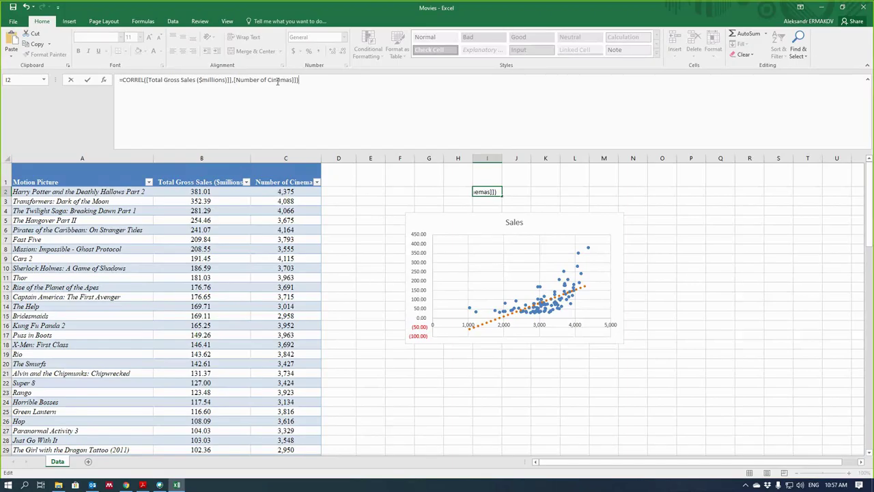
key(Return)
Step: Dismiss the name syntax error, re-enter headers B1 and C1 as arguments, and commit the formula
click(441, 280)
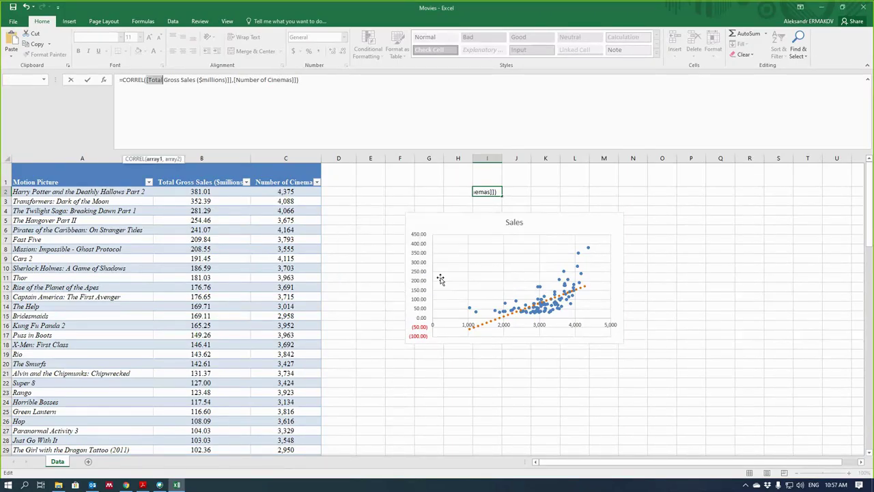
click(314, 81)
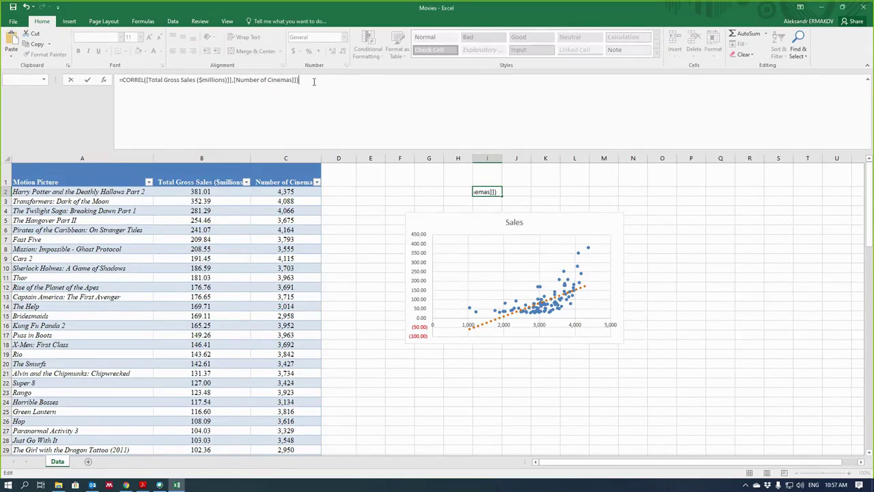
click(517, 197)
click(536, 219)
key(BackSpace)
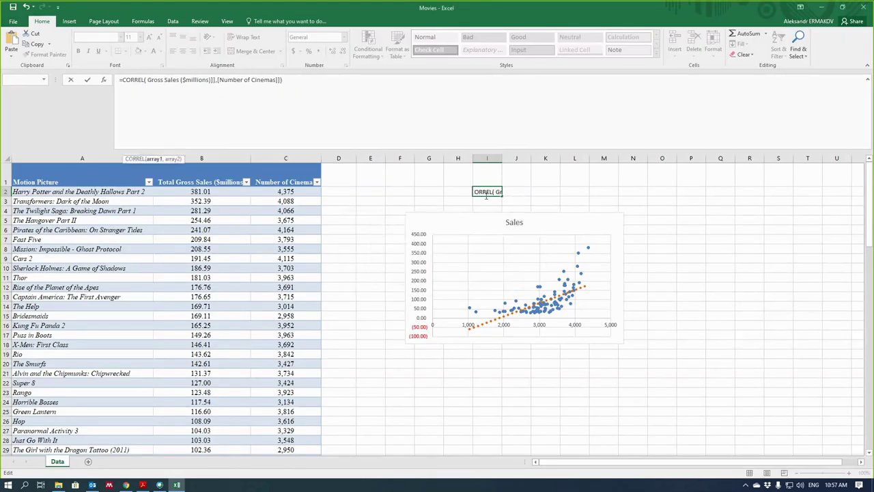
shift+click(279, 80)
key(BackSpace)
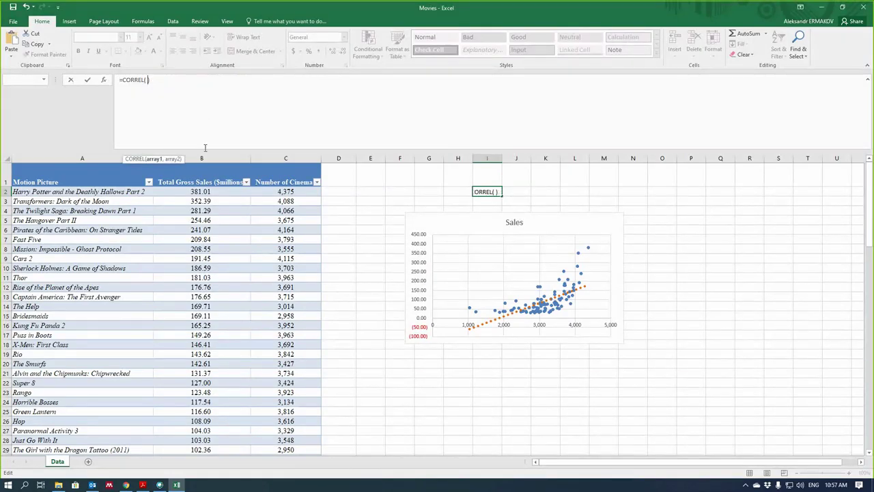
click(197, 184)
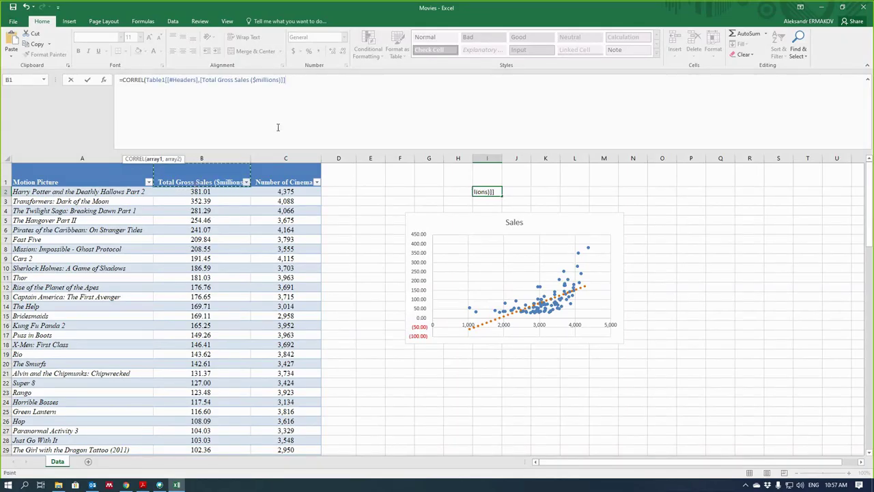
text(,)
click(271, 175)
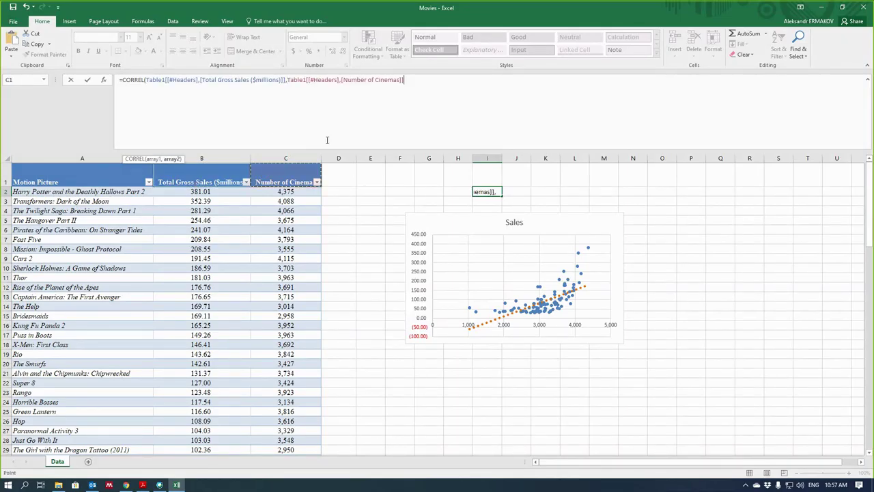
key(Return)
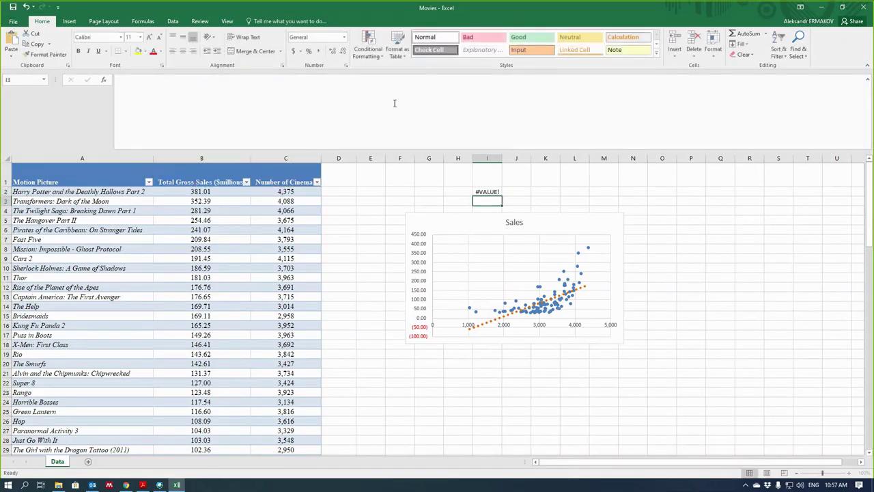
Step: Replace I2's CORREL arguments, starting with the whole Table1 Total Gross Sales column
click(487, 192)
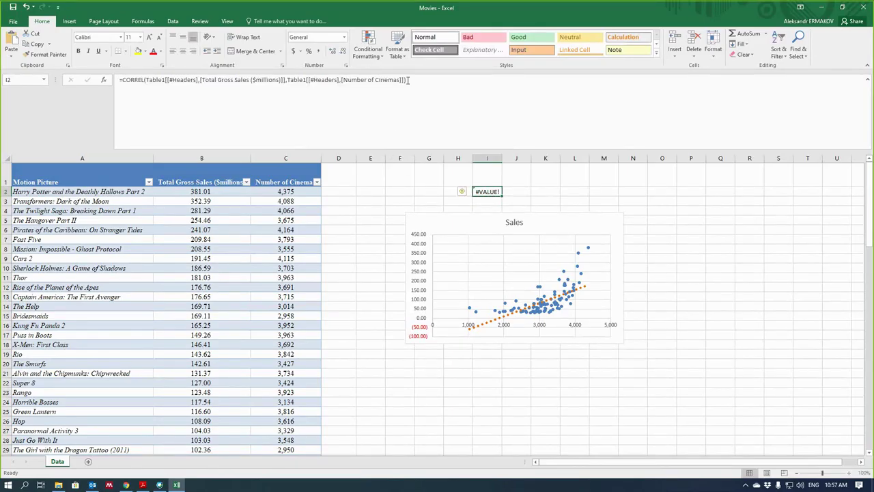
drag(408, 80, 118, 80)
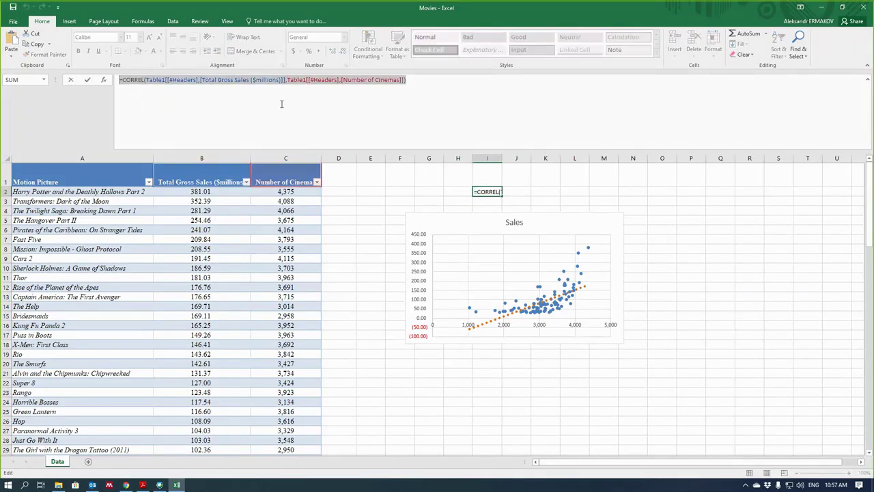
click(407, 80)
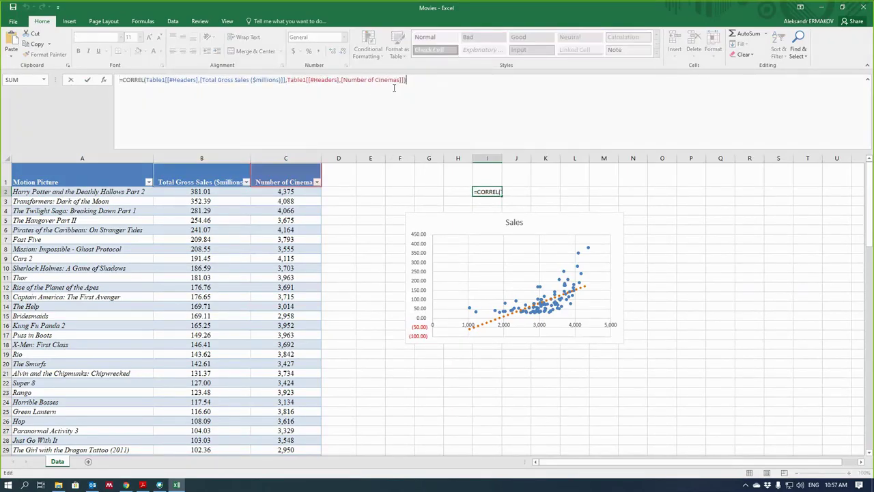
drag(406, 80, 147, 80)
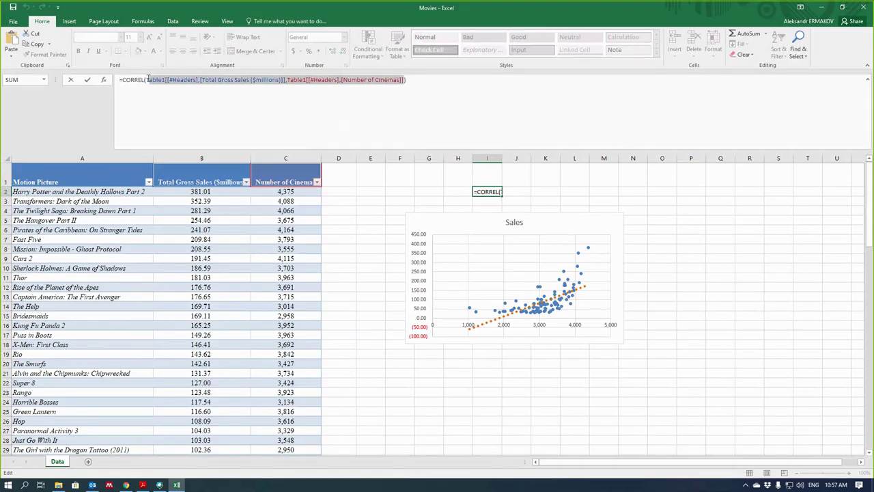
key(BackSpace)
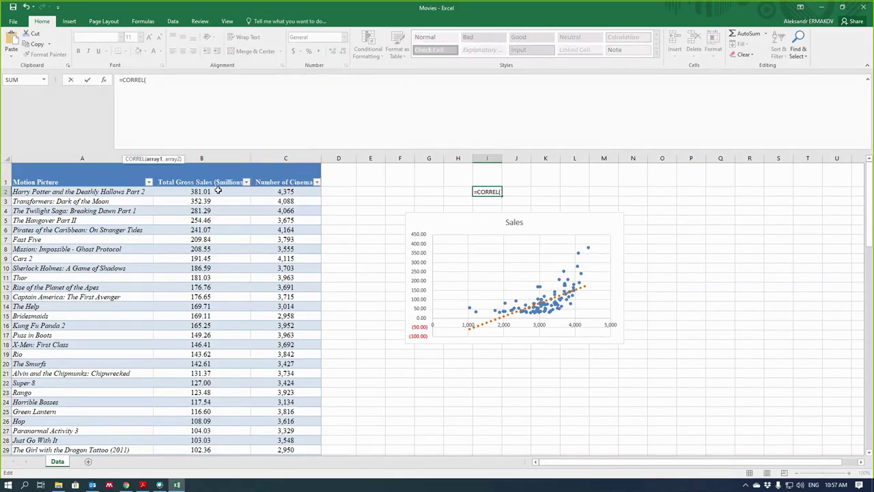
drag(217, 192, 196, 438)
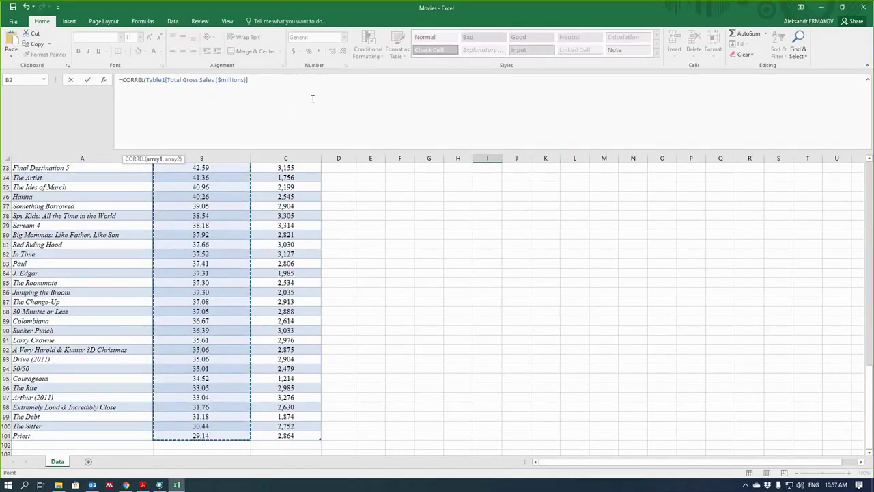
click(312, 99)
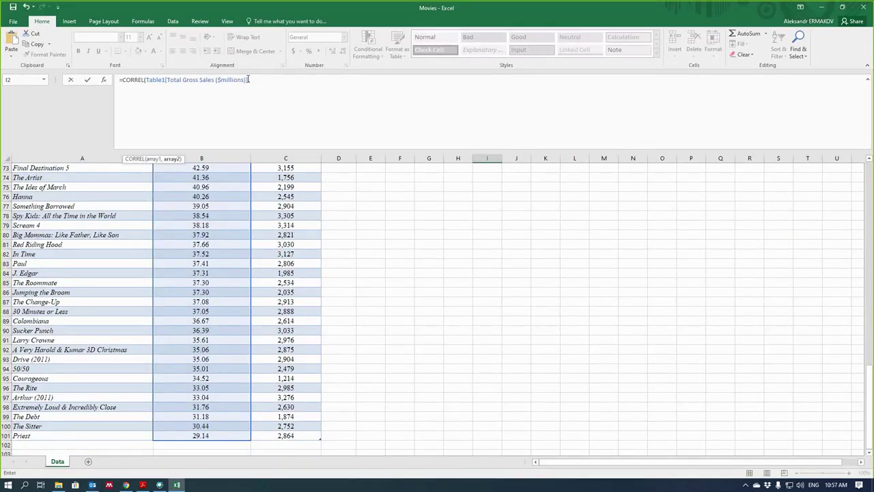
text(,)
Step: Make Table1[Number of Cinemas] the second argument and commit, giving 0.640741
drag(248, 80, 146, 80)
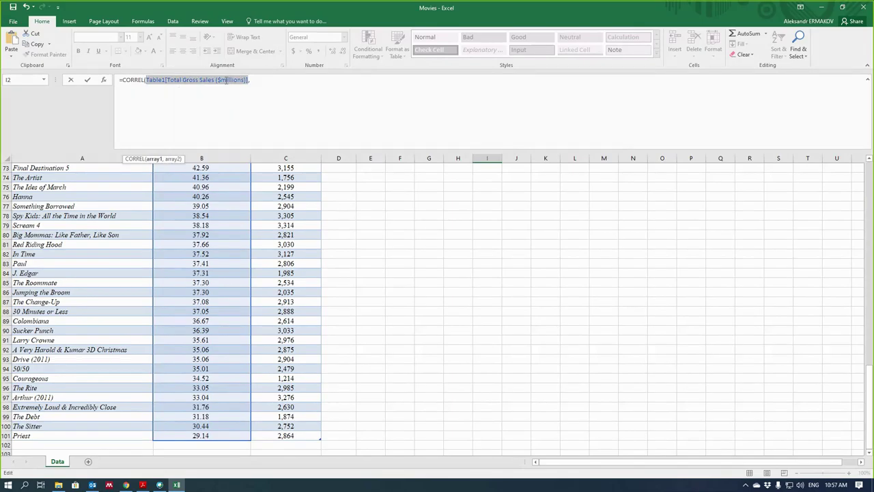
click(264, 81)
key(ctrl+v)
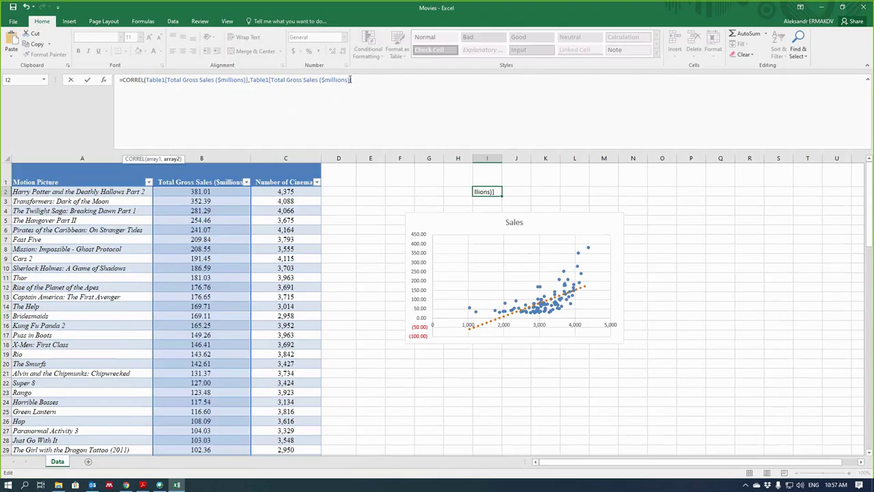
drag(351, 79, 273, 79)
key(BackSpace)
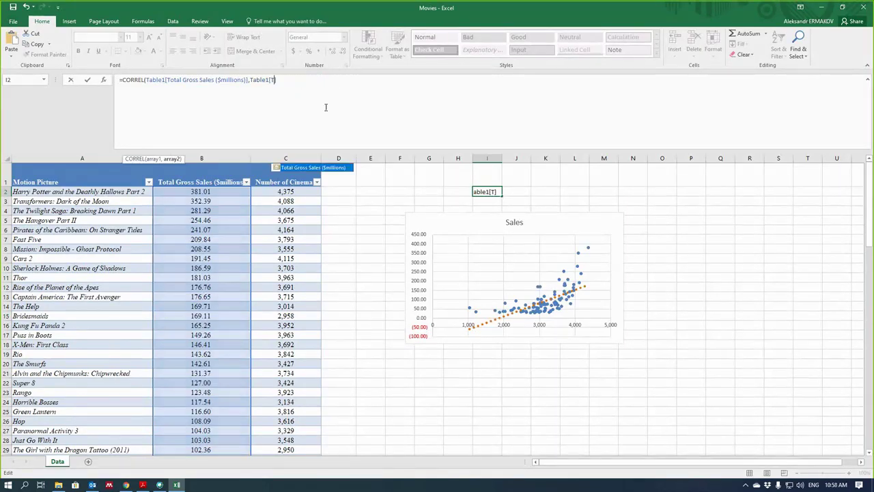
text(N)
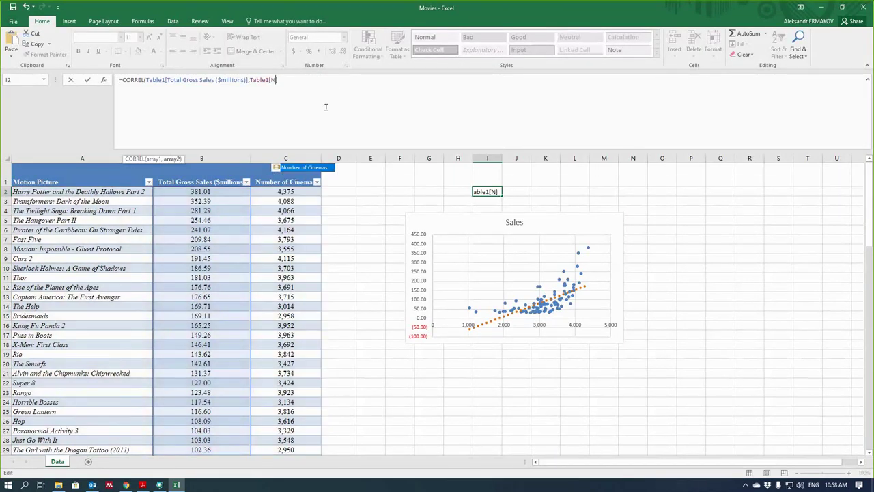
double_click(297, 168)
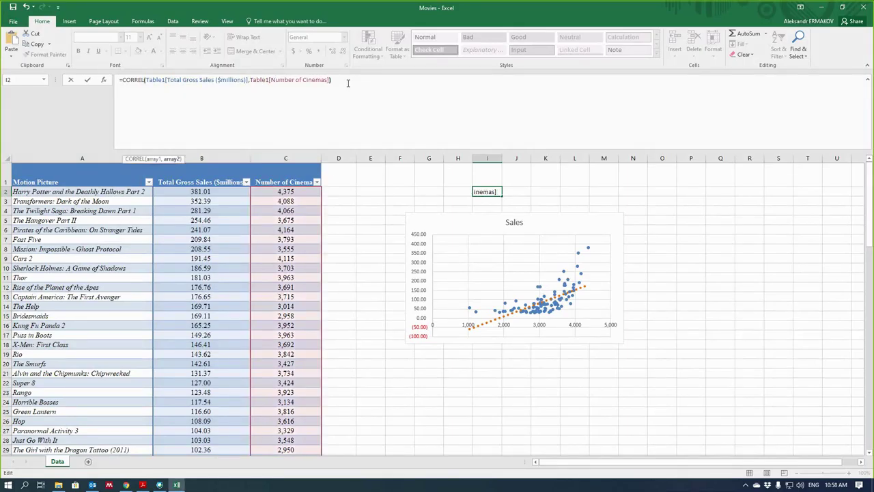
key(Return)
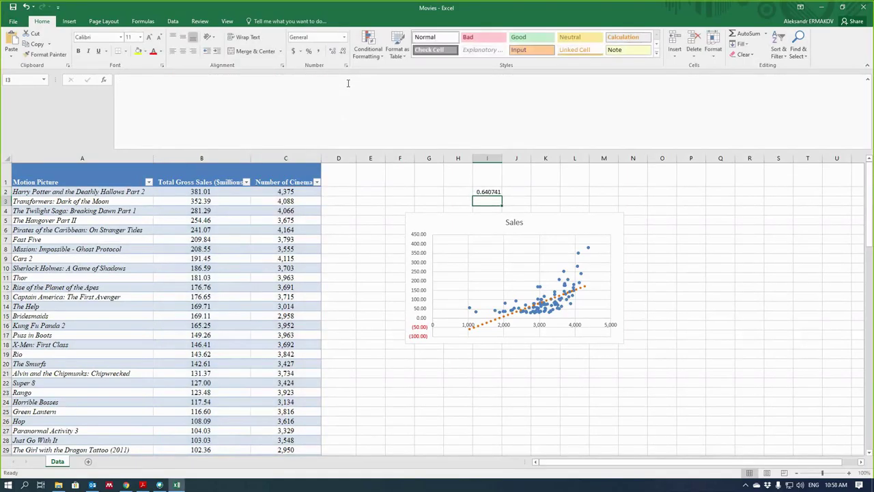
click(478, 190)
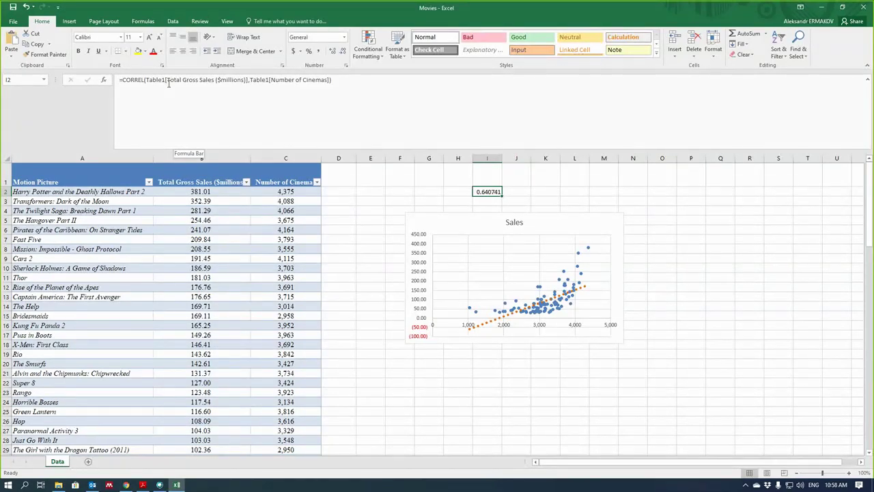
Step: Enter the label 'Correl' in H2 beside the 0.640741 correlation result
click(200, 179)
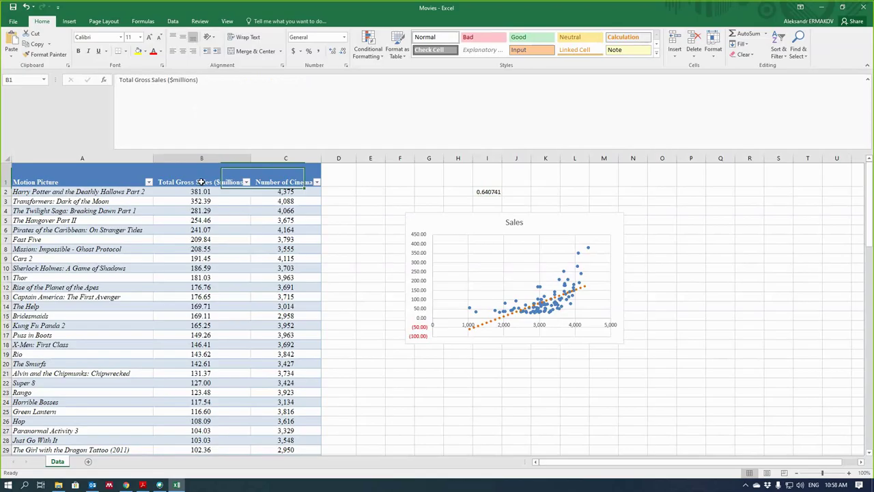
drag(130, 79, 242, 117)
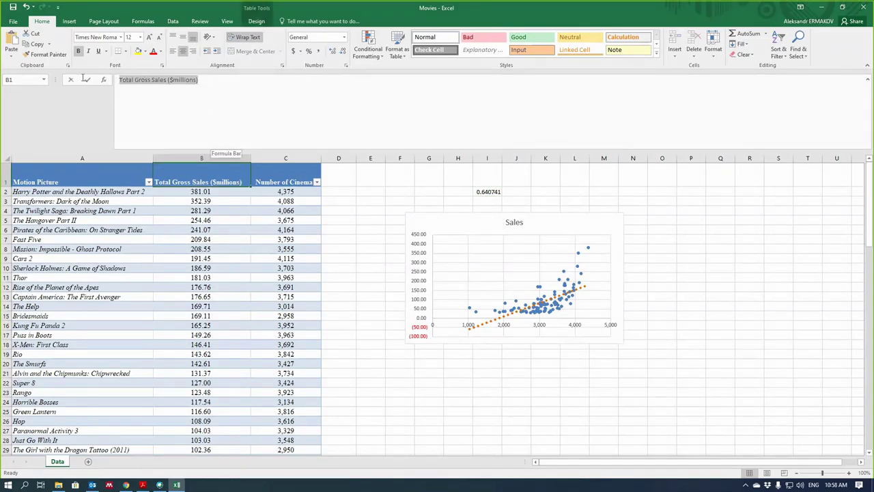
click(243, 117)
key(Escape)
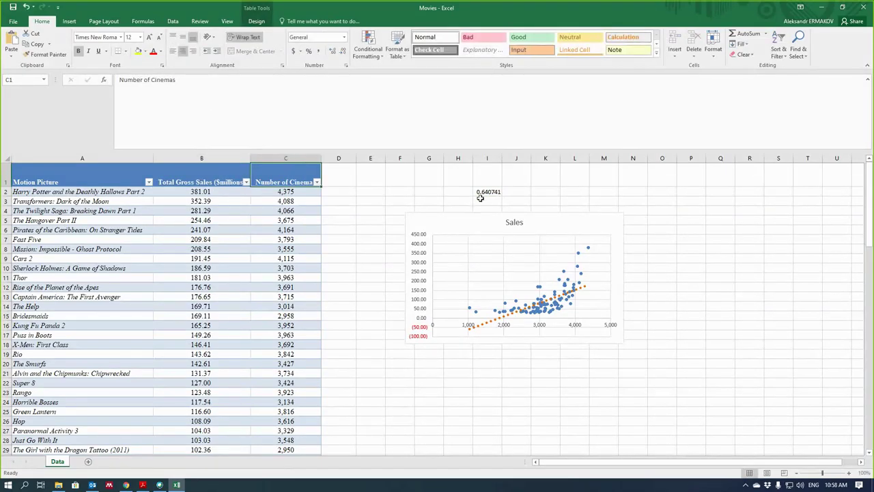
click(481, 193)
click(454, 191)
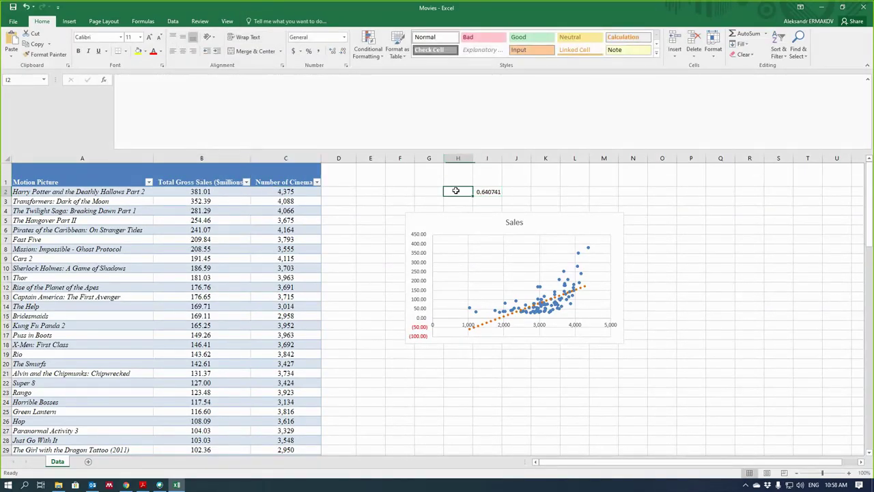
text(Correl)
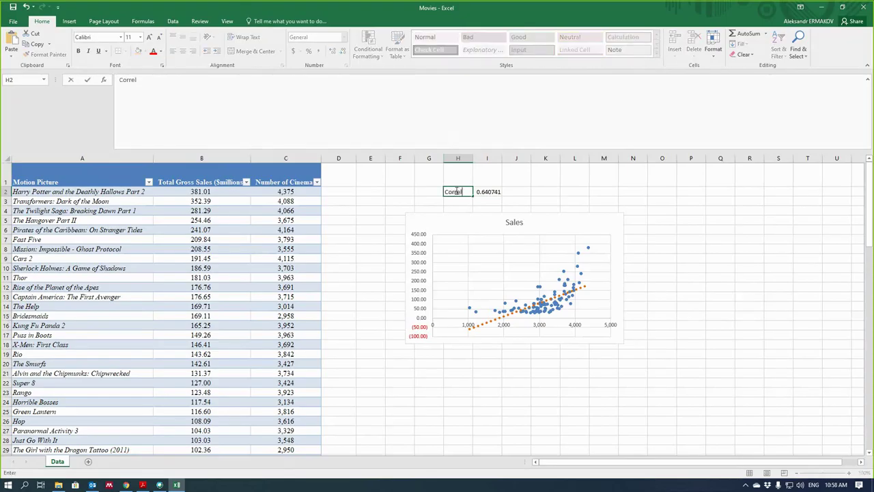
key(Return)
Step: Fill the Correl label and its 0.640741 value in H2:I2 yellow
click(487, 192)
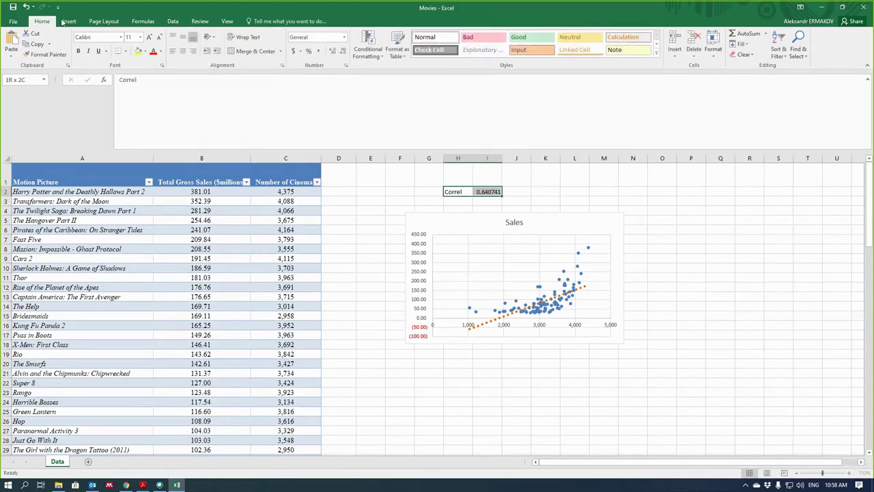
click(138, 51)
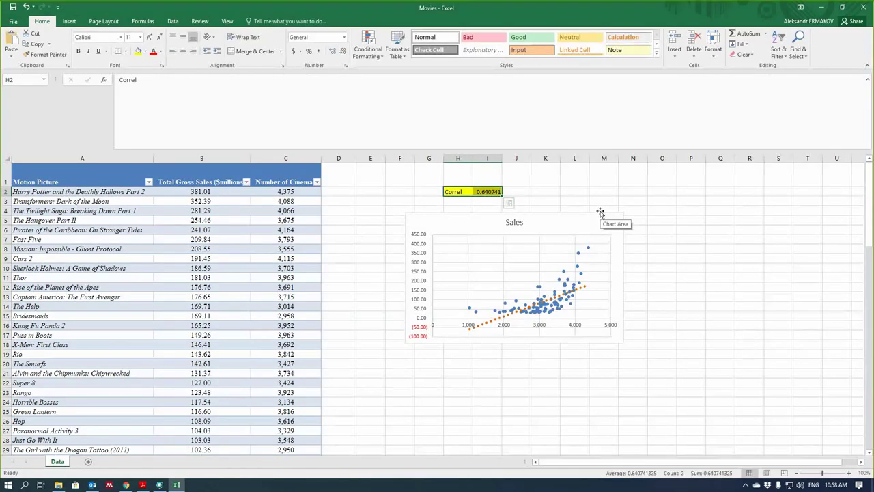
click(680, 265)
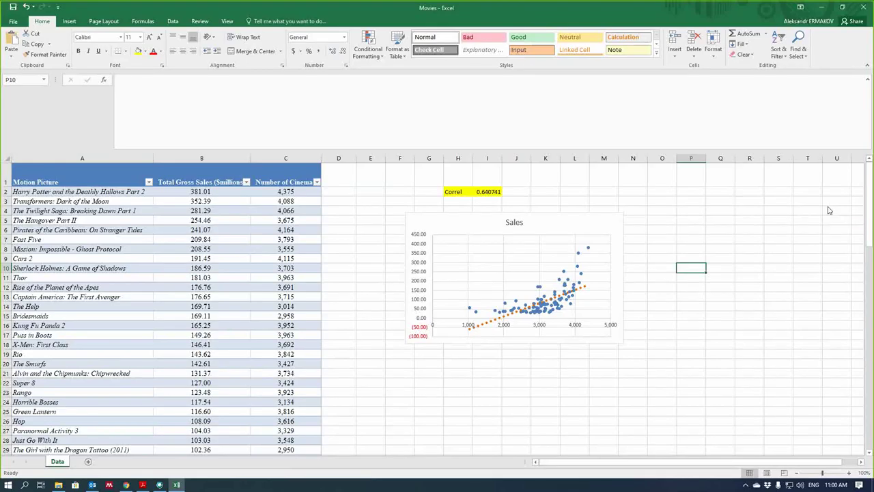
Step: Add an exponential trendline to the Sales chart via Add Chart Element > Trendline
click(550, 235)
click(254, 22)
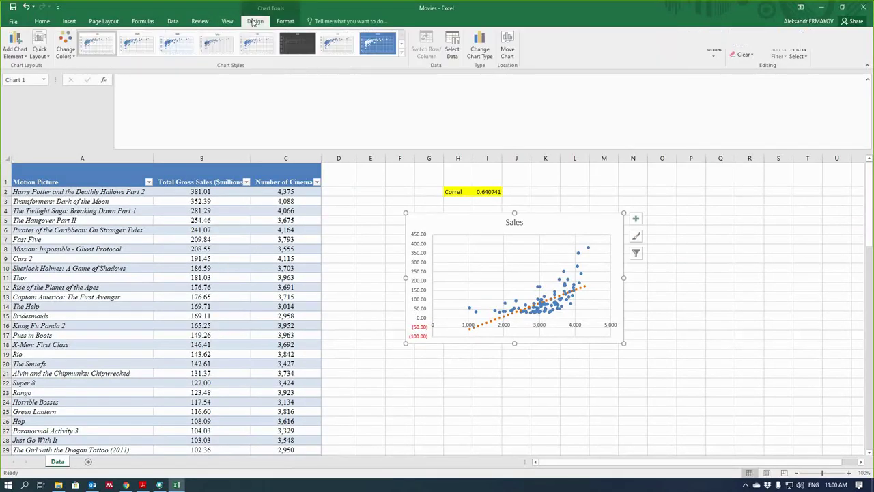
click(14, 51)
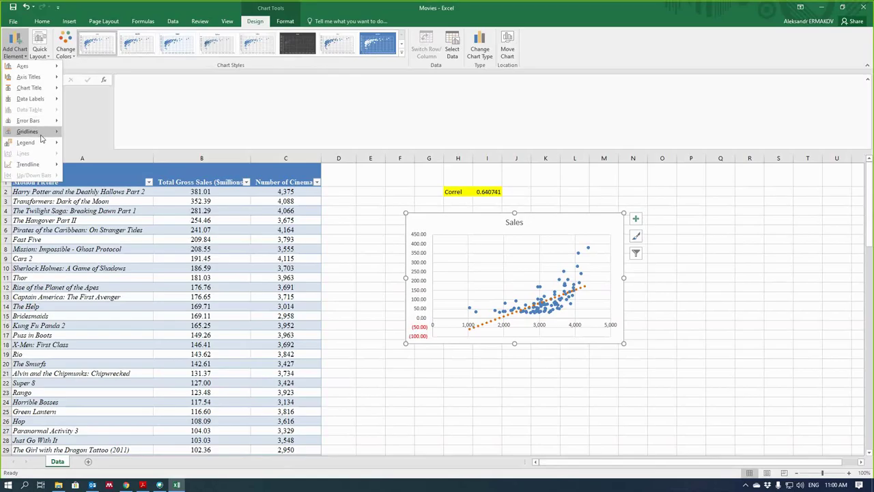
mouse_move(46, 166)
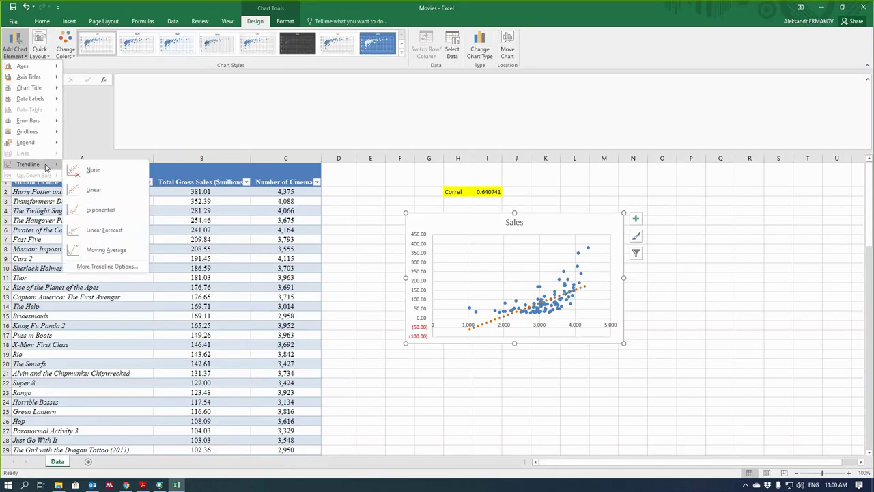
click(91, 214)
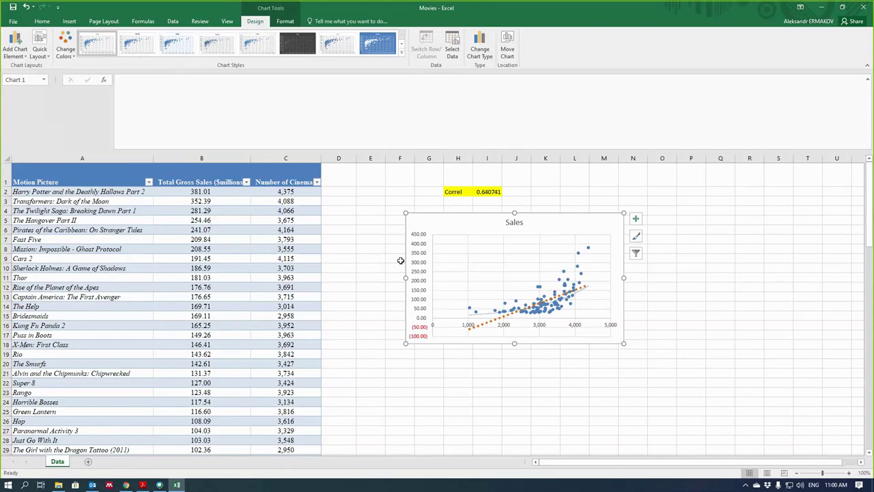
Step: Format the exponential trendline as a solid black line 3.75 pt wide
double_click(583, 292)
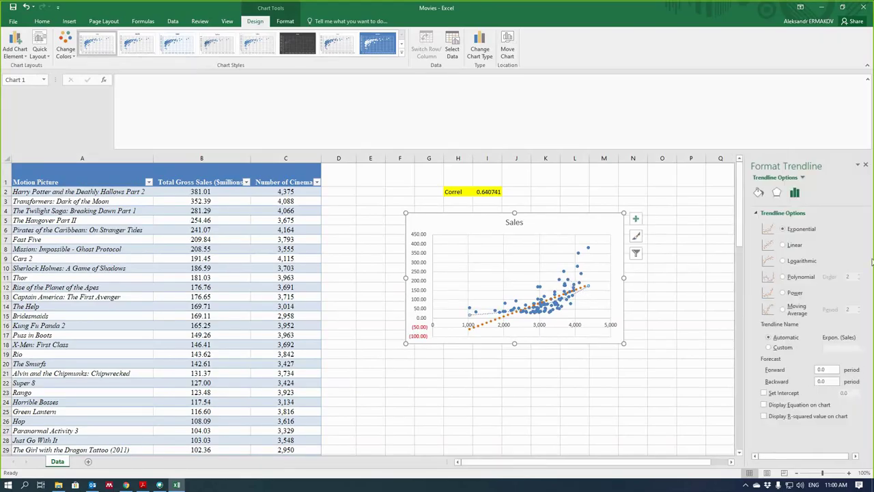
click(758, 192)
click(850, 272)
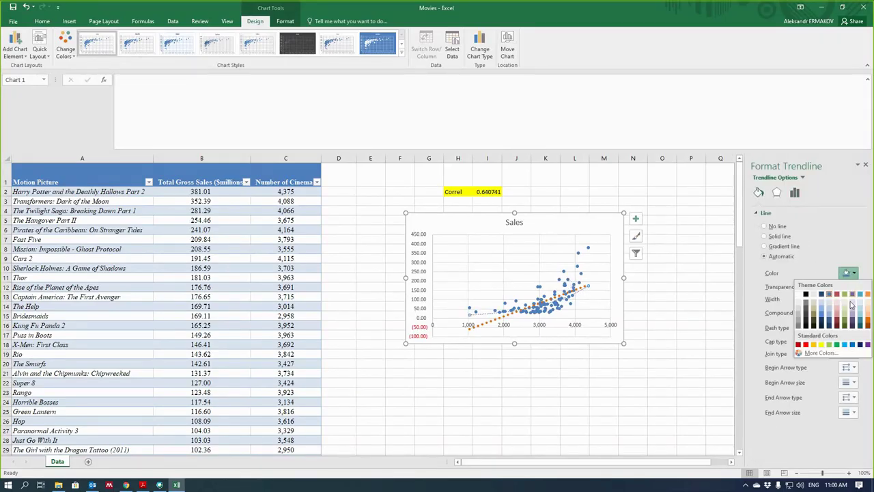
click(809, 327)
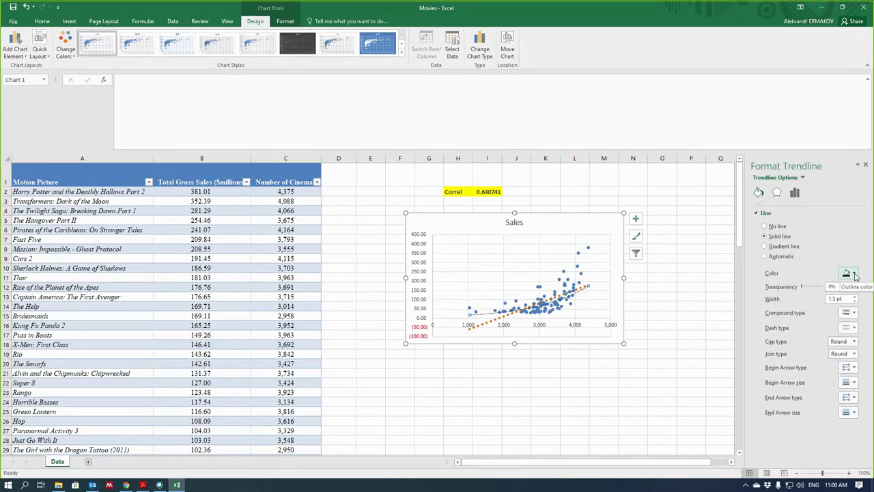
click(854, 297)
click(855, 296)
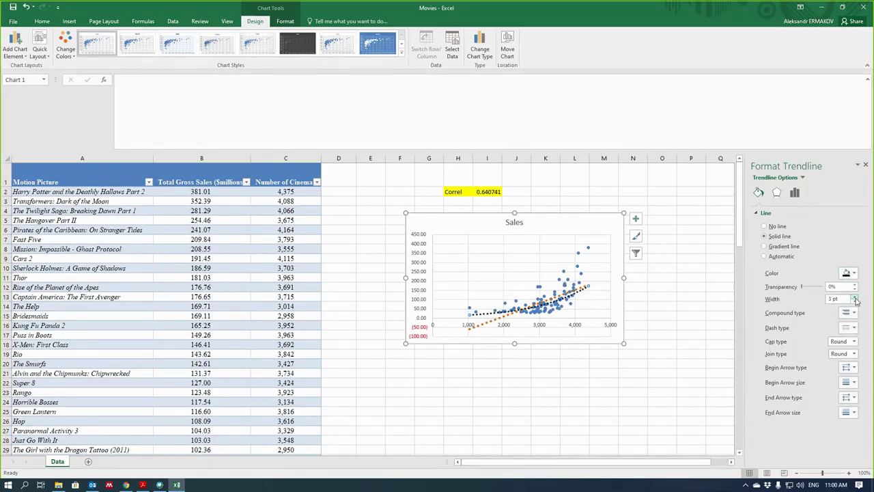
click(854, 297)
click(673, 297)
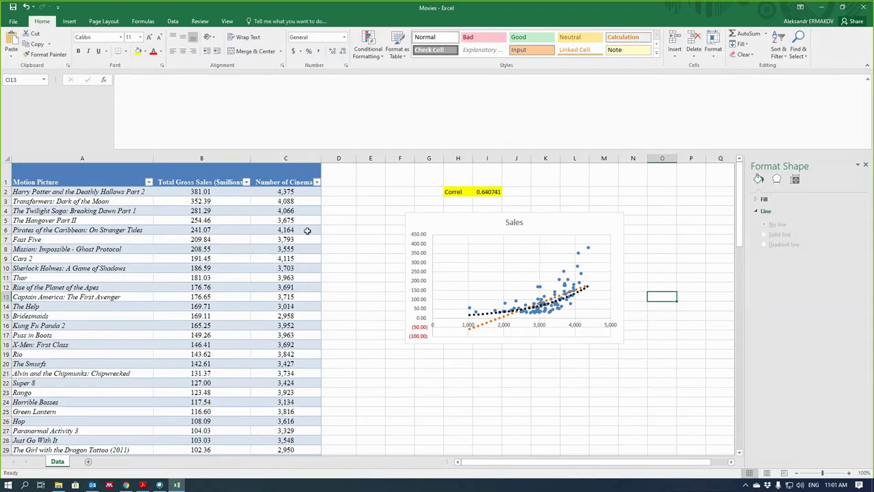
Step: Open More Trendline Options for the Sales chart's linear trendline in the Format Trendline pane
click(529, 231)
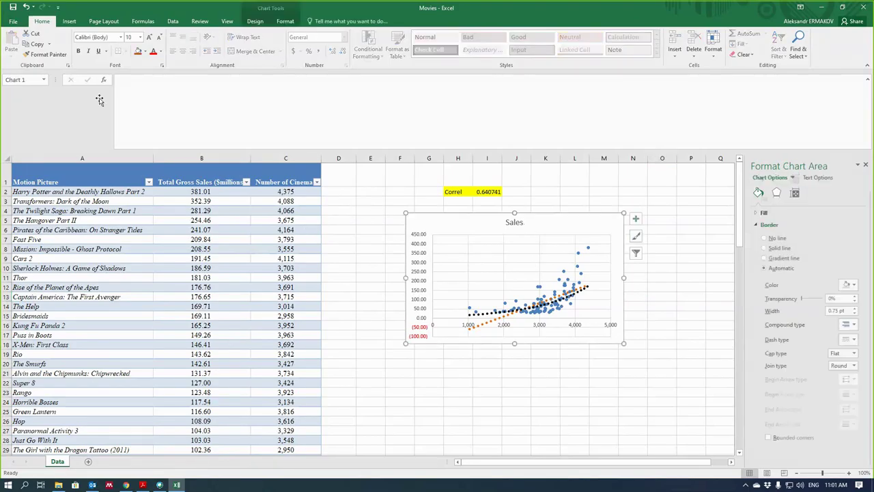
click(13, 21)
click(20, 23)
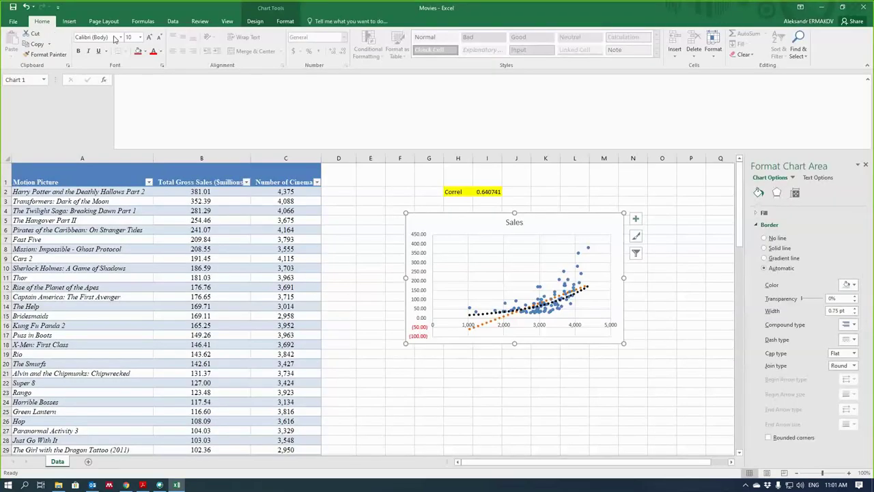
click(255, 21)
click(15, 47)
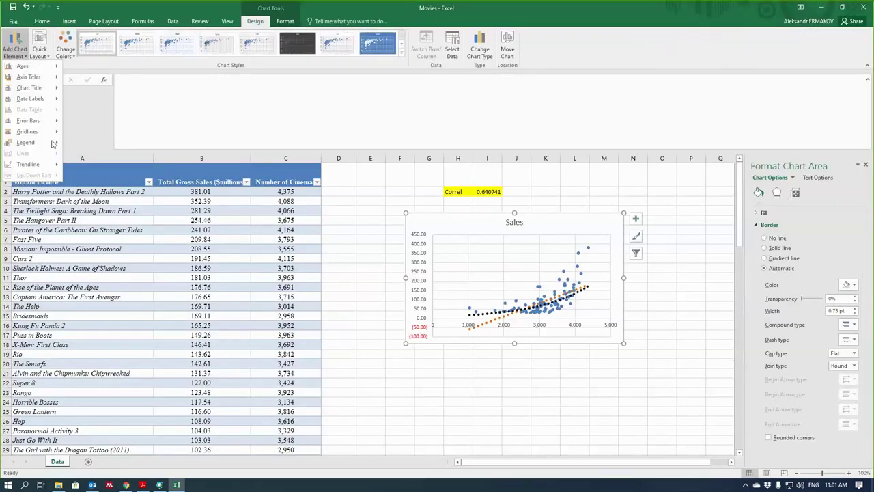
mouse_move(27, 164)
click(101, 266)
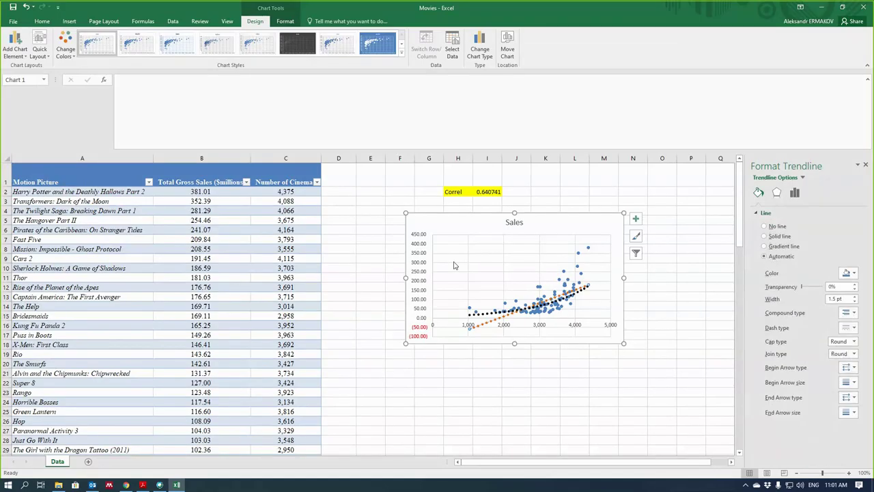
click(23, 48)
mouse_move(31, 164)
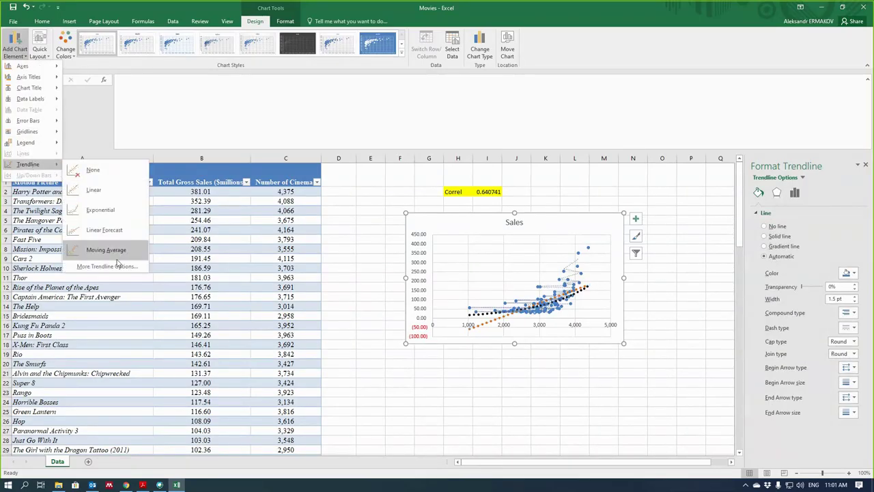
click(117, 266)
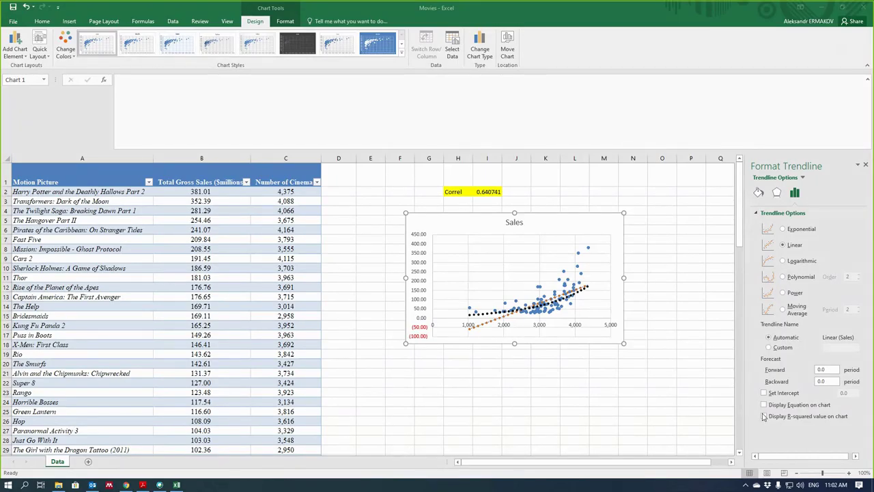
Step: Display R² values 0.4105 and 0.4514 for both trendlines, stacking the labels at the chart's upper left
click(764, 416)
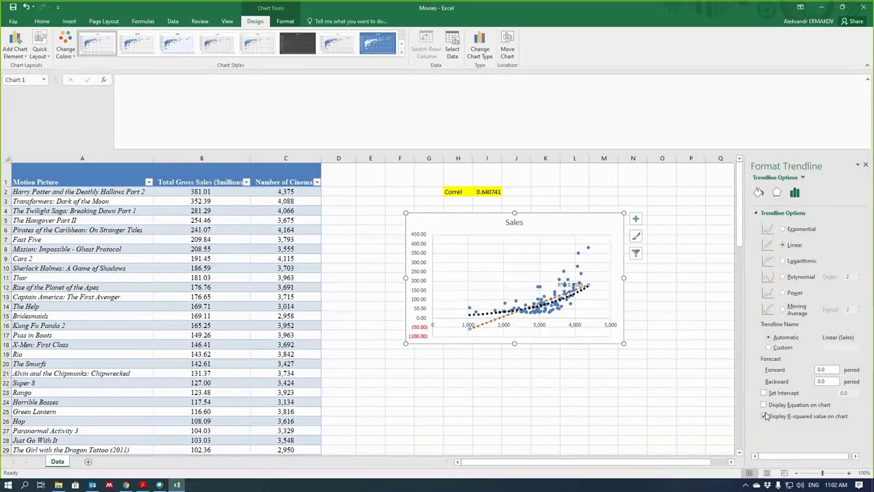
drag(569, 285, 501, 260)
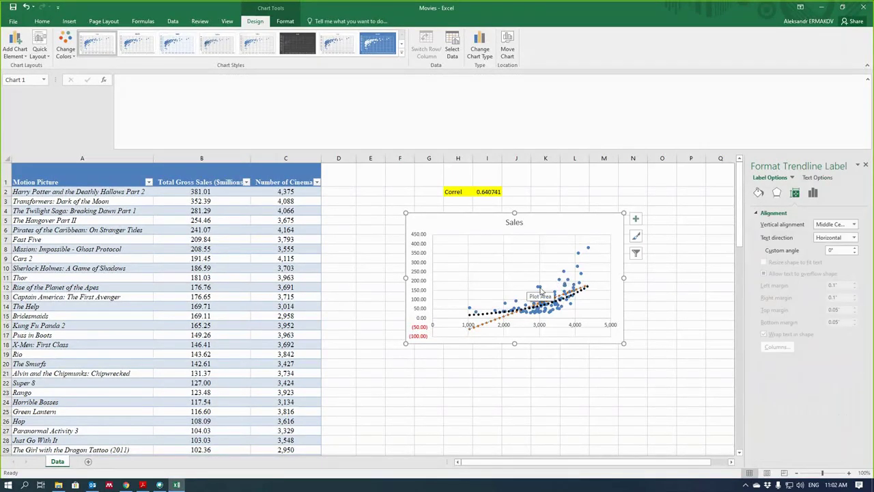
click(486, 318)
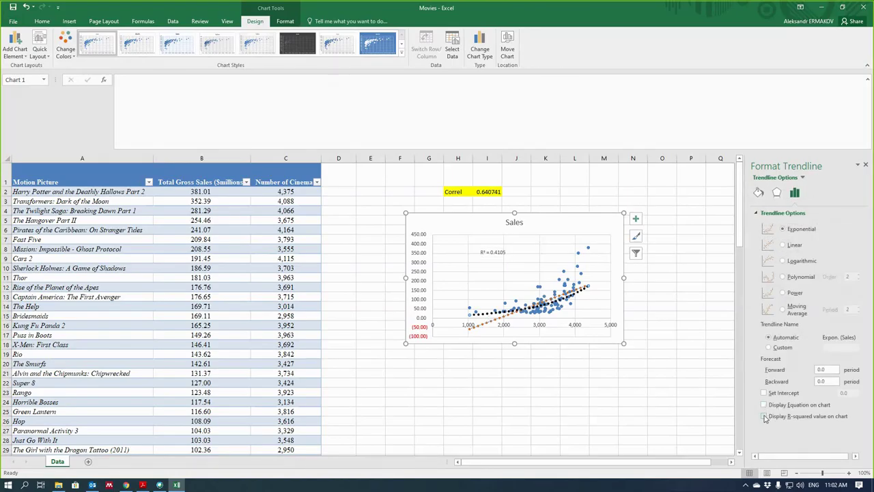
click(764, 416)
drag(582, 287, 512, 266)
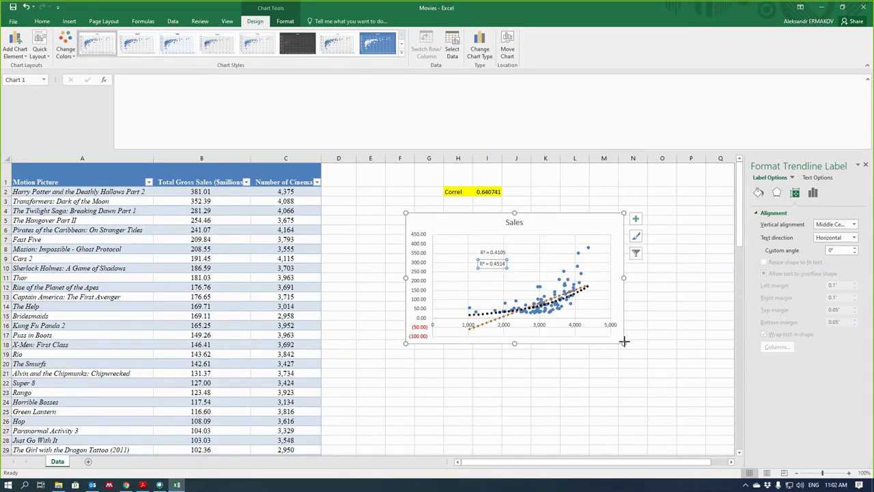
click(509, 260)
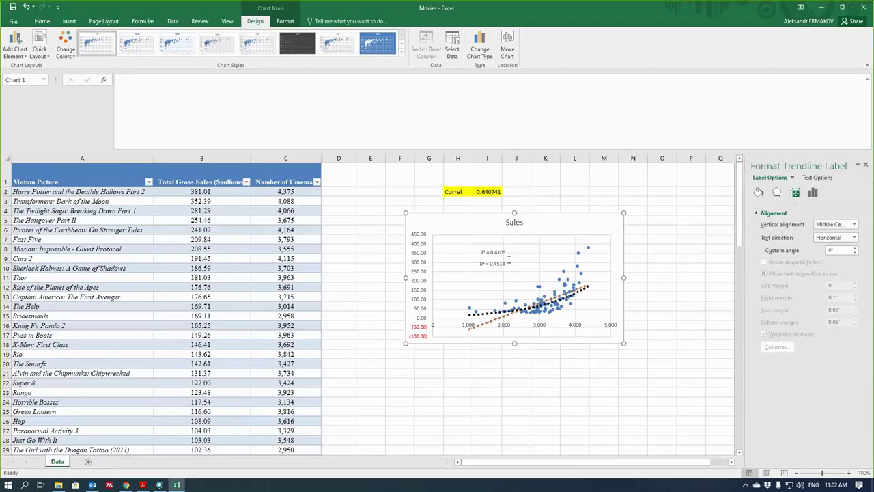
Step: Fill the R² = 0.4105 label red using Home > Fill Color
click(509, 261)
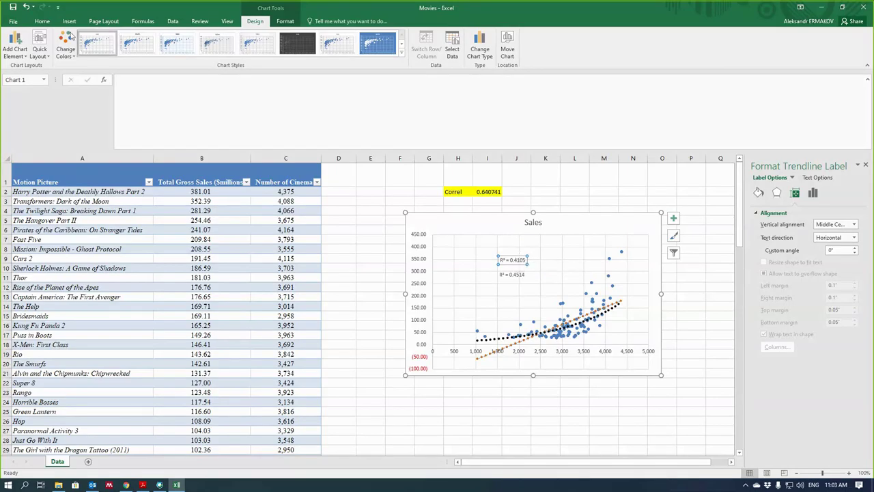
click(41, 21)
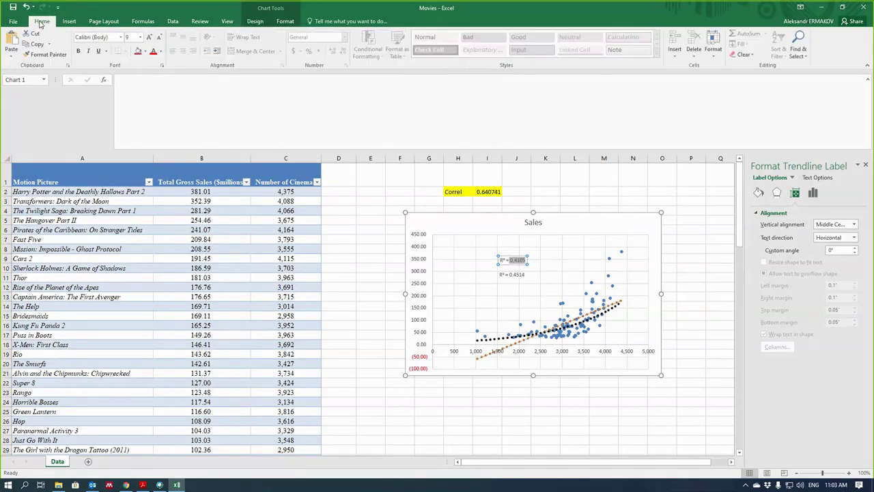
click(138, 54)
click(557, 277)
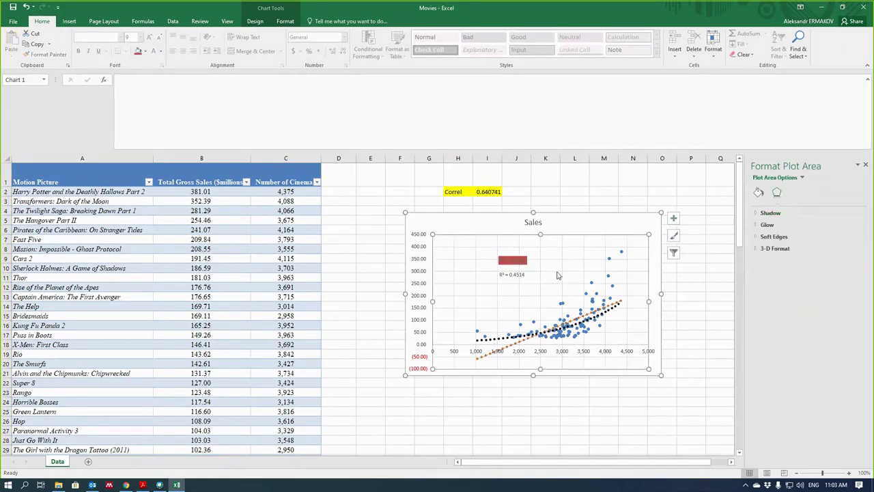
Step: Give the R² = 0.4514 label a pale green fill, replacing a first dark blue attempt
click(522, 275)
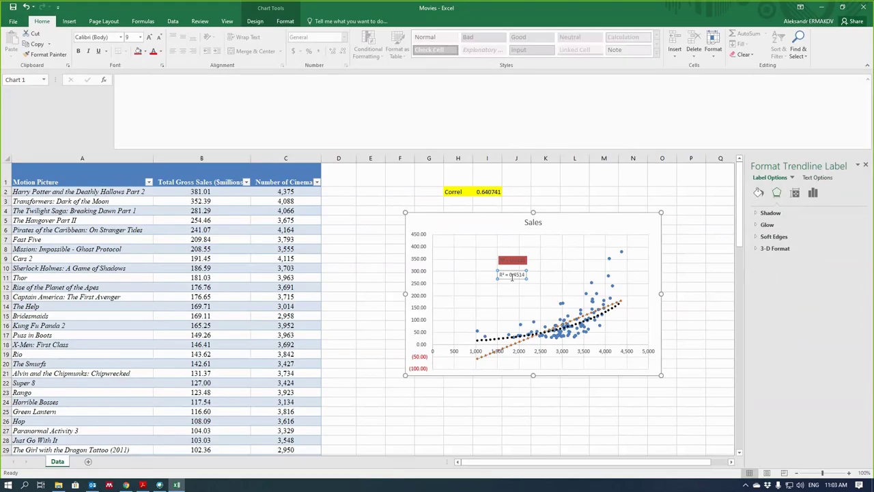
drag(525, 274, 511, 276)
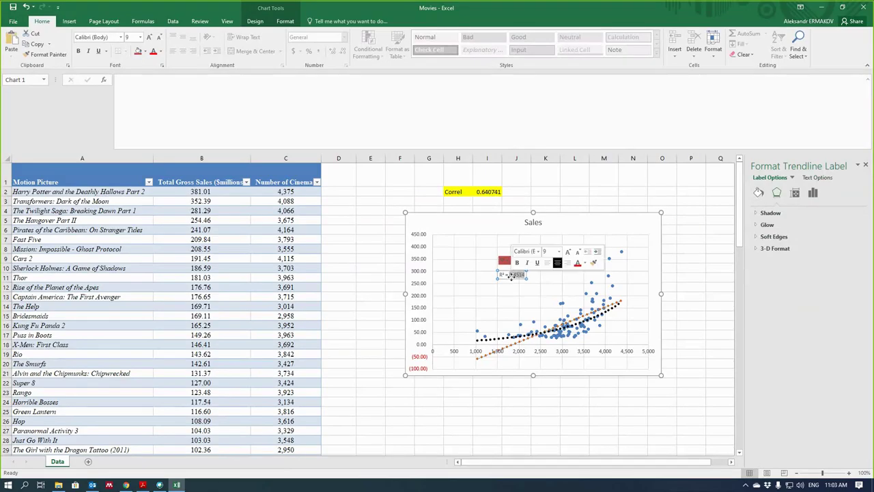
click(145, 52)
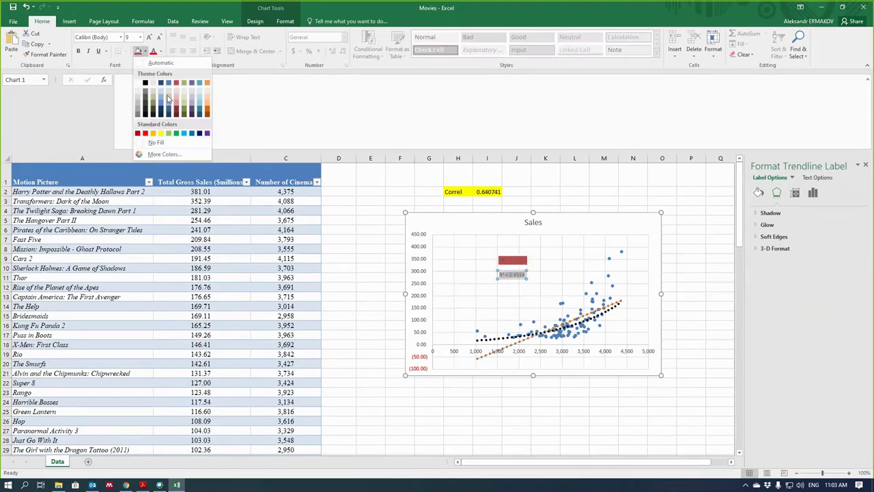
click(168, 110)
click(489, 287)
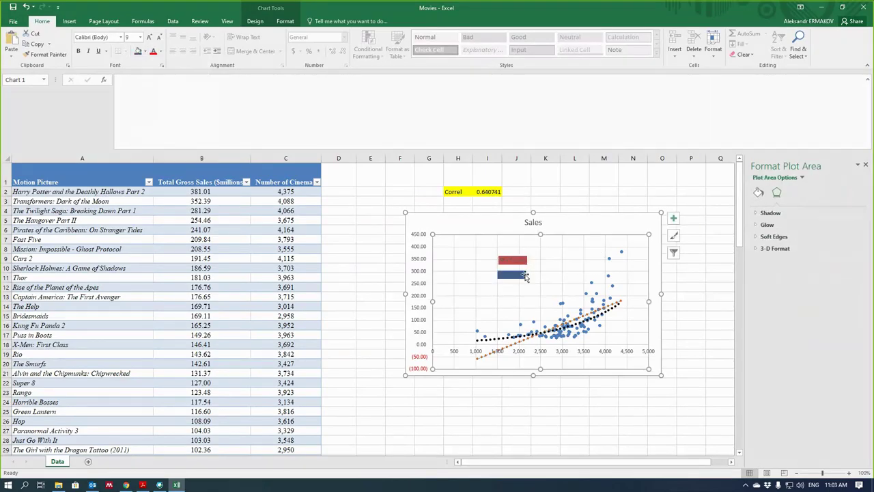
click(512, 274)
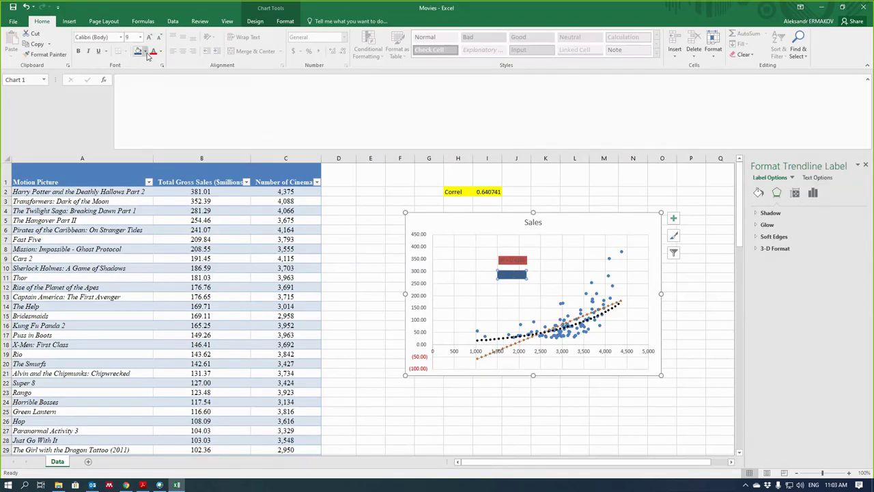
click(144, 52)
click(183, 101)
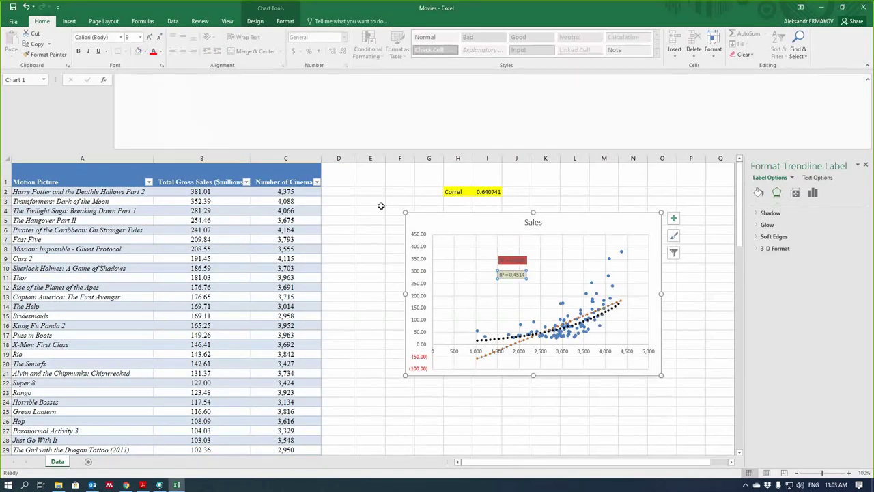
Step: Change the R² = 0.4105 label's fill to light peach
click(515, 260)
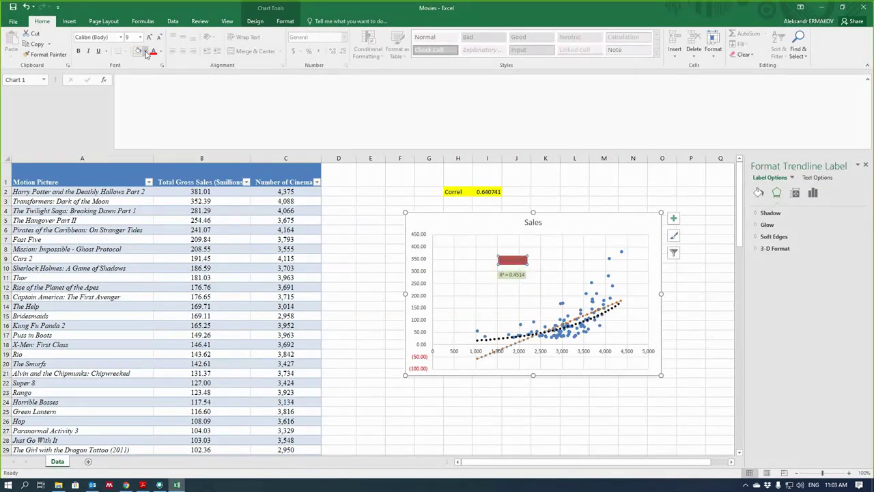
click(146, 53)
click(206, 98)
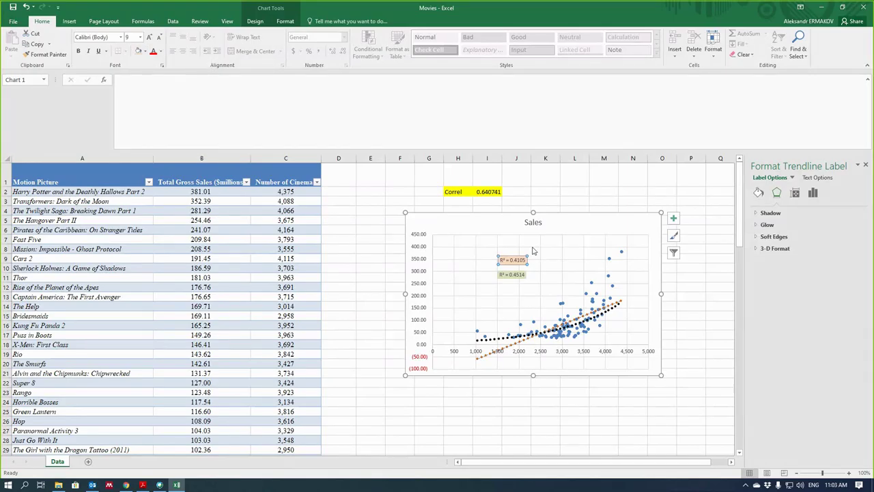
click(533, 251)
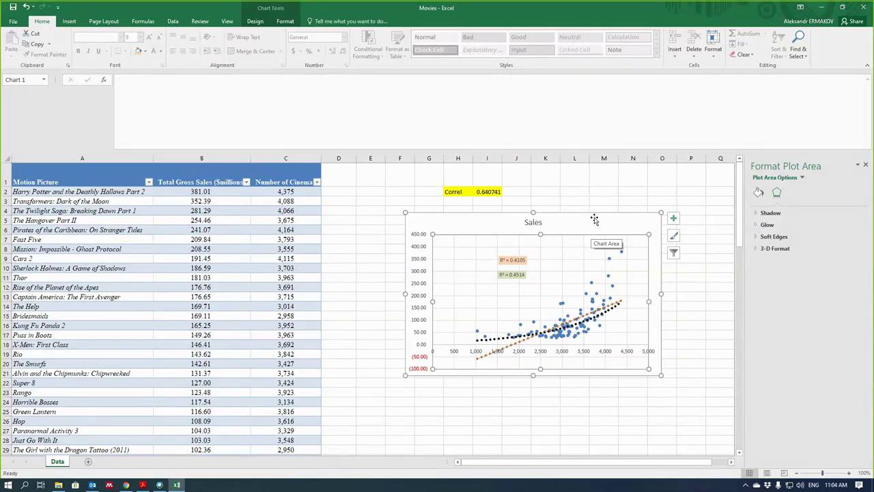
Step: Close the Format pane and drag the Sales chart up and right beside the Correl result
click(590, 224)
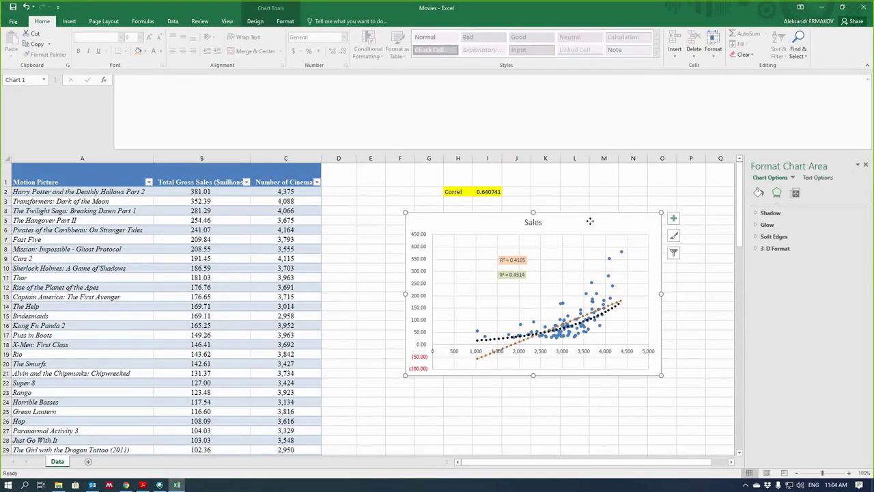
click(587, 194)
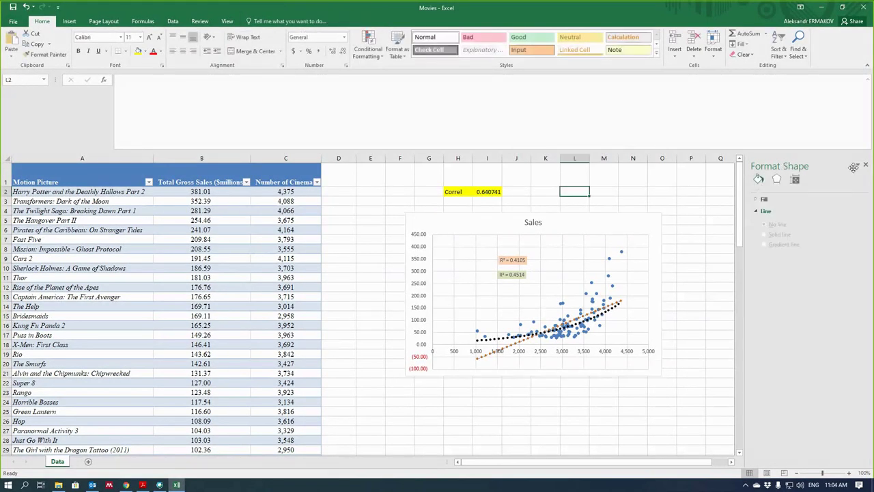
click(865, 165)
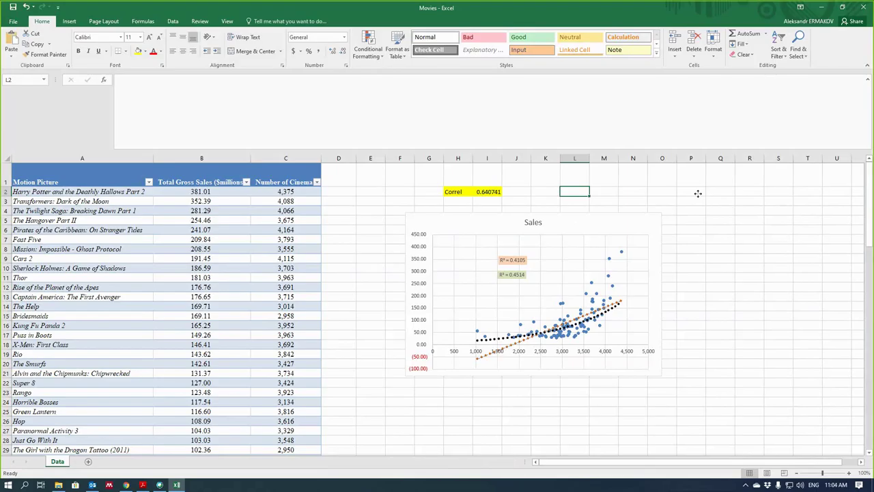
drag(568, 220, 698, 194)
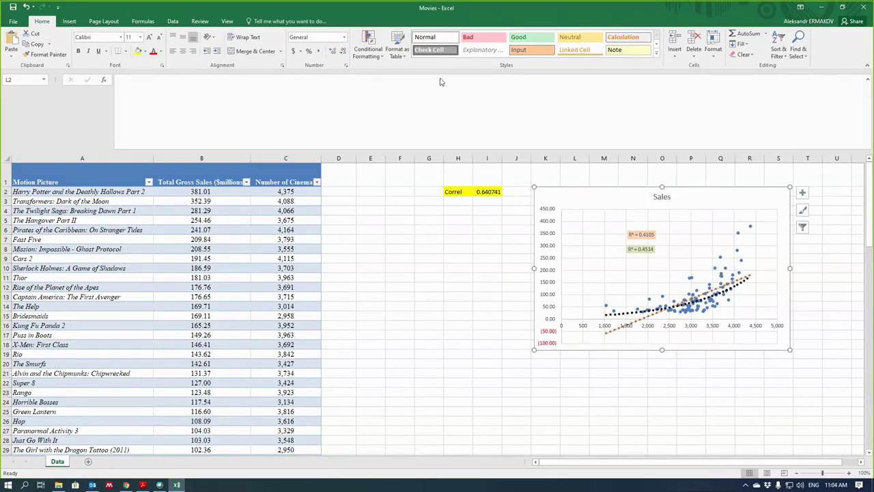
key(alt+Tab)
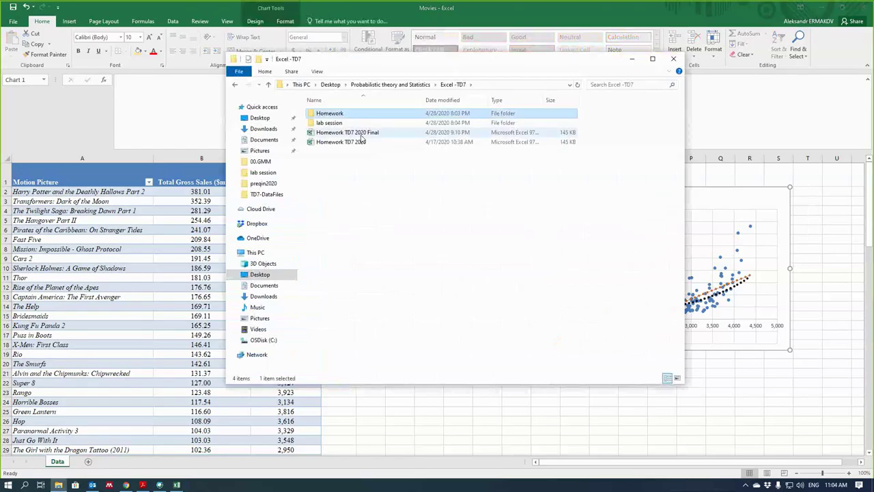
Step: Switch to File Explorer and open Homework TD7 2020 Final from the Excel -TD7 folder
key(alt+Tab)
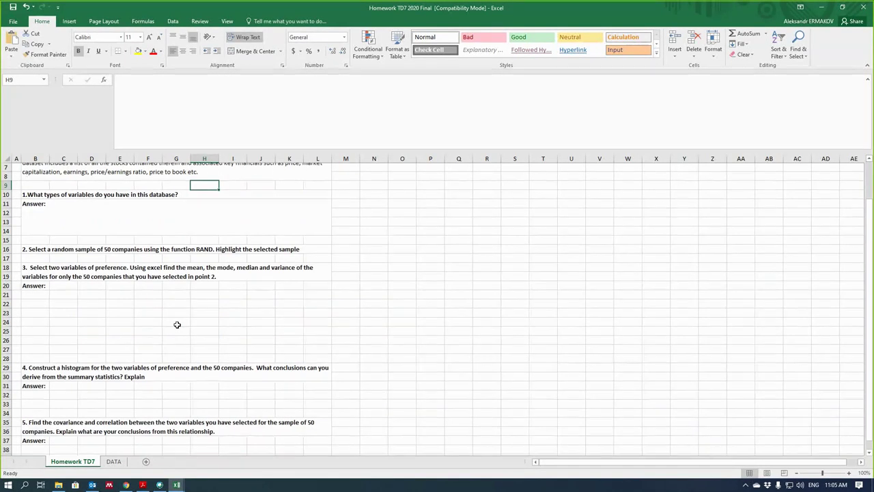
Step: Read homework questions 4 and 5 on the histogram and on covariance and correlation
scroll(176, 326, down, 2)
scroll(147, 328, down, 2)
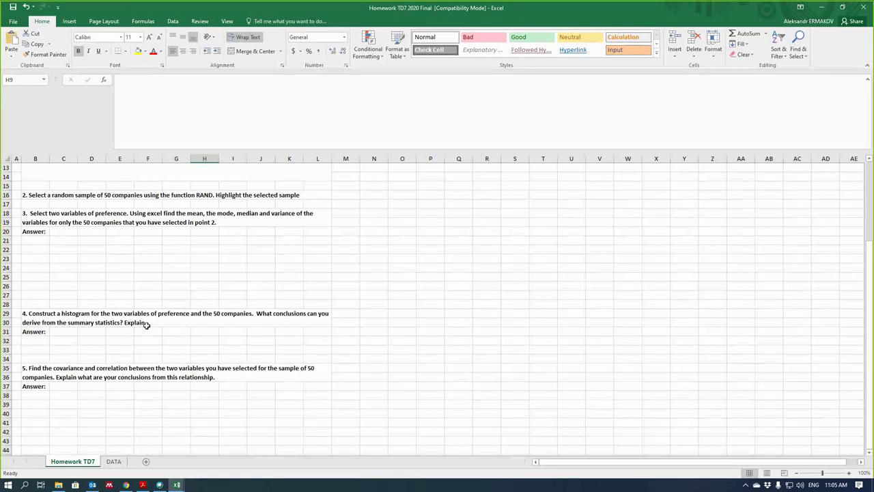
click(79, 316)
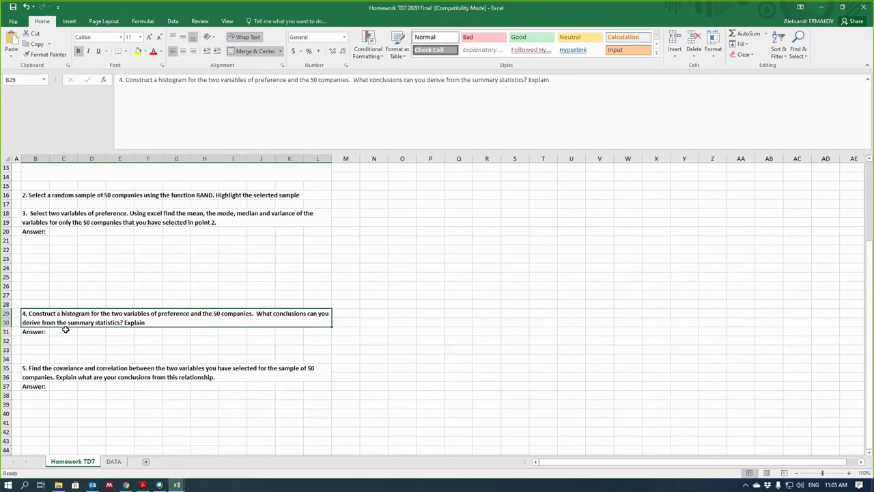
click(72, 371)
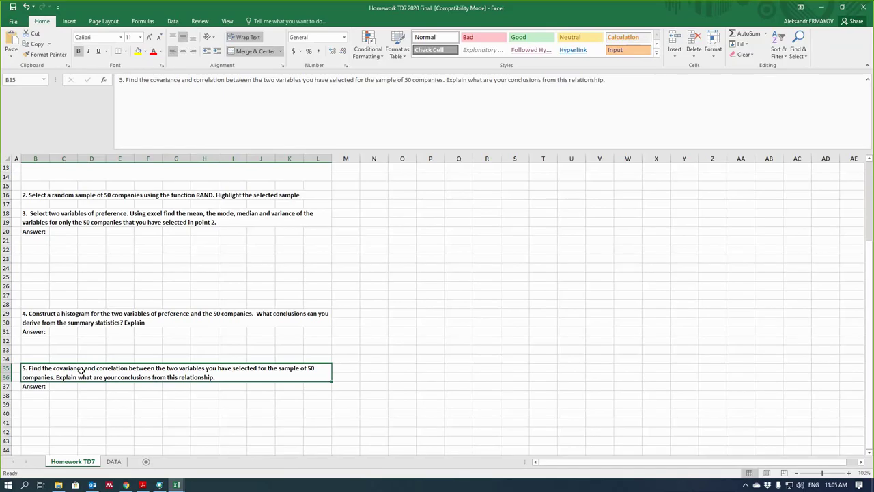
scroll(250, 326, up, 3)
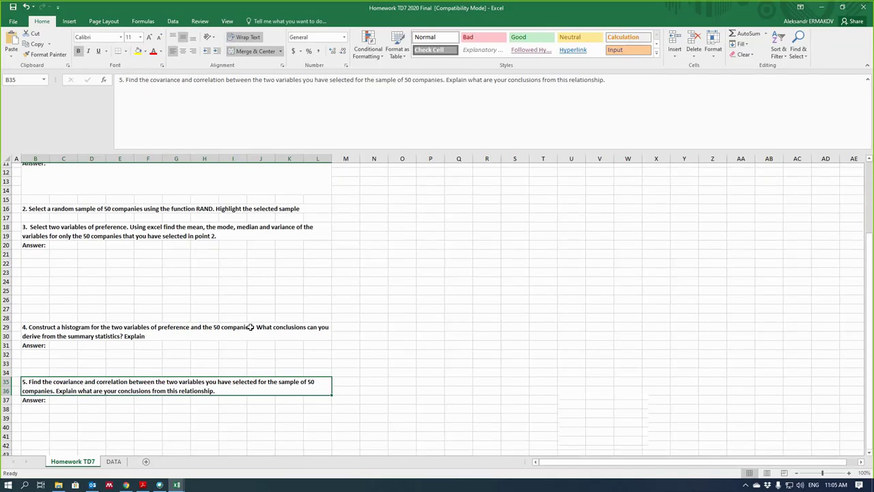
click(385, 282)
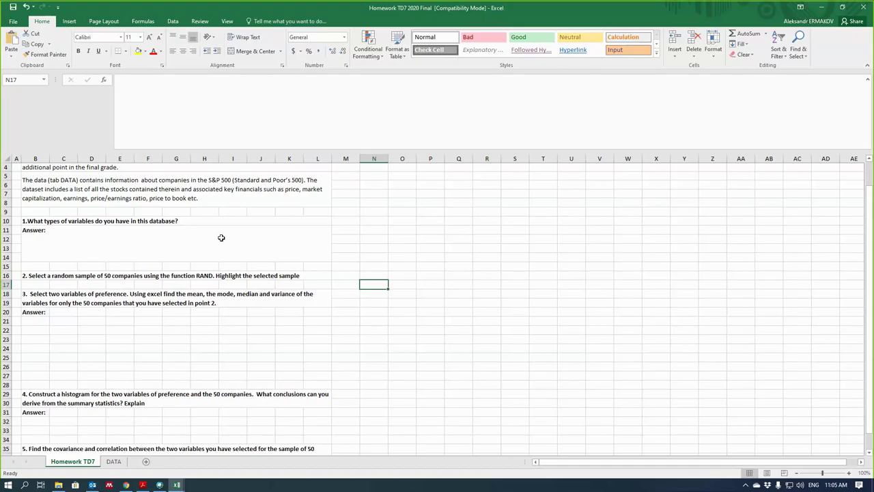
Step: Read question 2 on the RAND sample, view the DATA sheet, and return to the Movies workbook
click(205, 276)
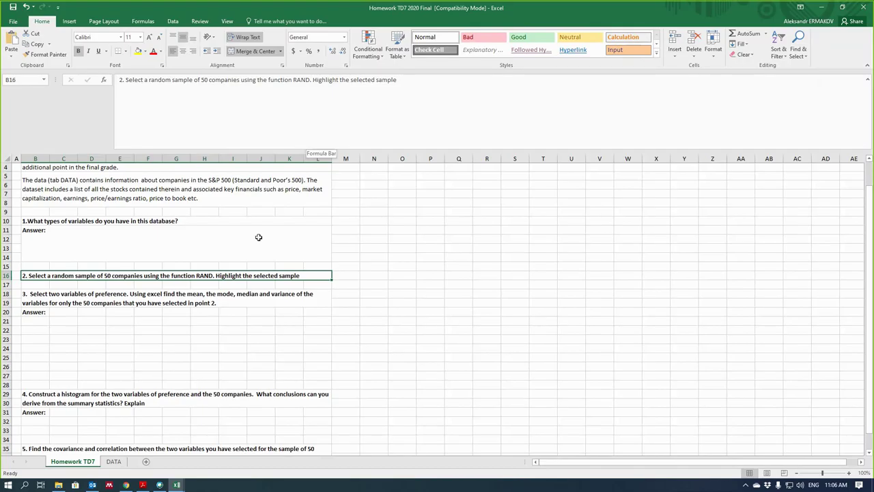
click(122, 462)
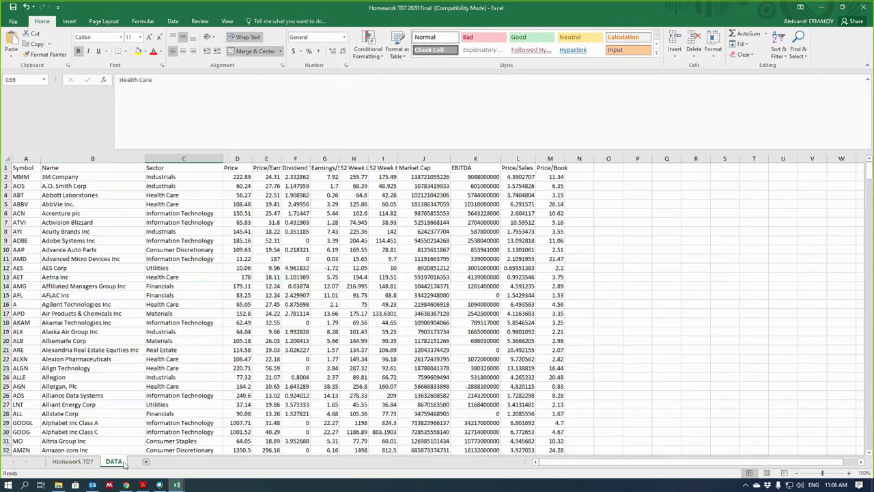
click(176, 484)
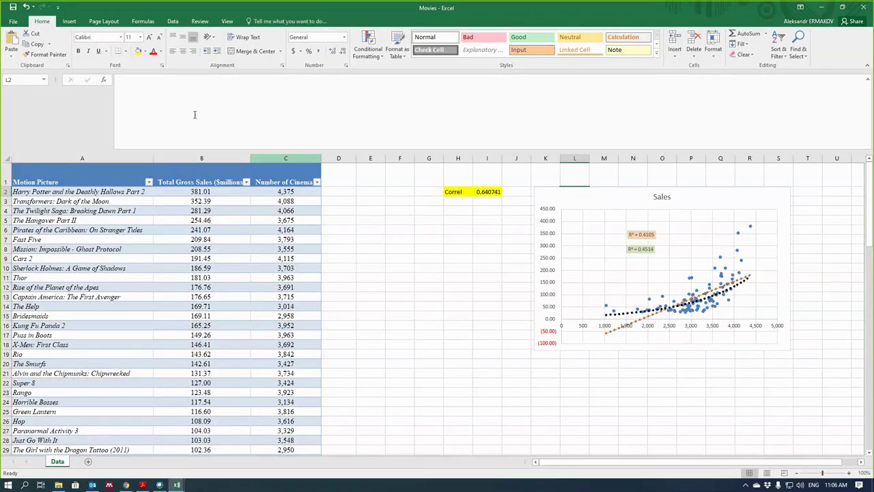
Step: Add a 'rand' header in D1 and enter =RAND() in D2 to fill the whole column
text(rand)
key(Return)
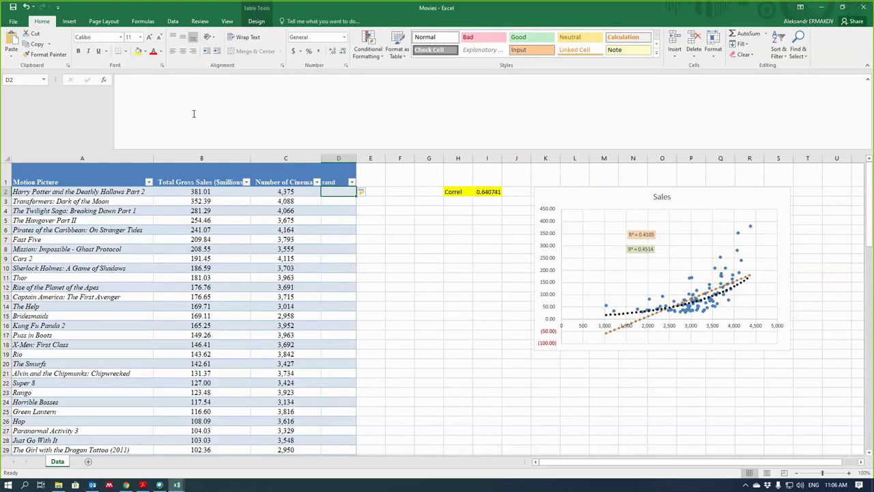
text(=rand())
key(Escape)
text(=RAND())
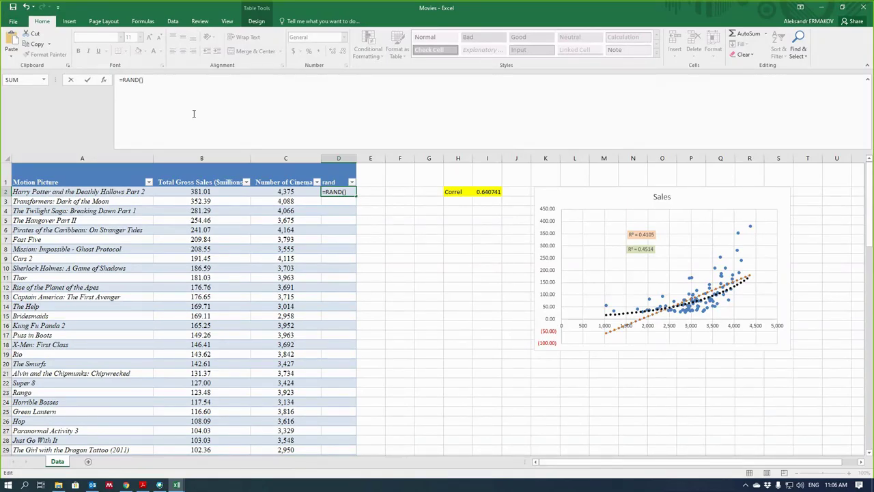
key(Return)
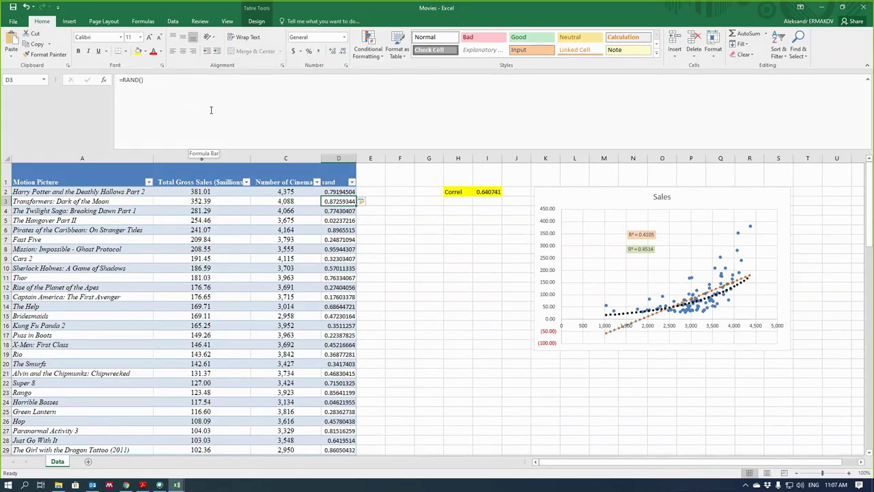
Step: Copy the rand column into column F, find it still holds =RAND() formulas, and delete it
click(341, 157)
key(ctrl+c)
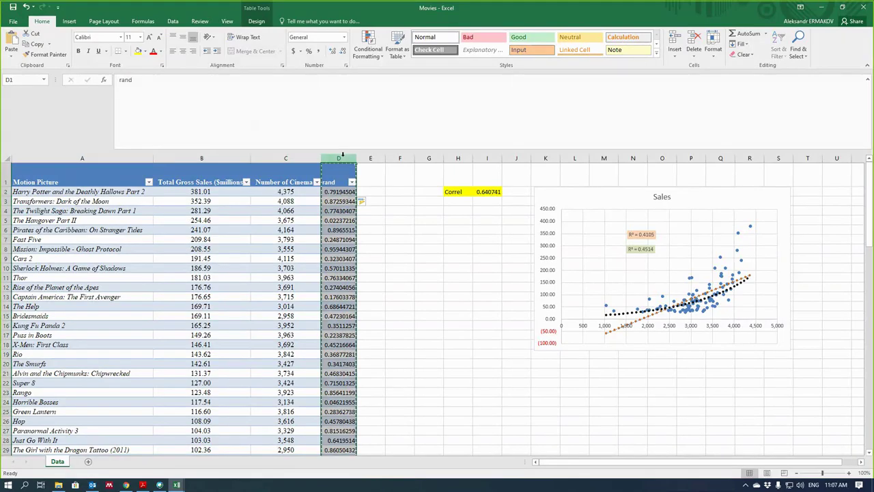
click(405, 173)
right_click(405, 173)
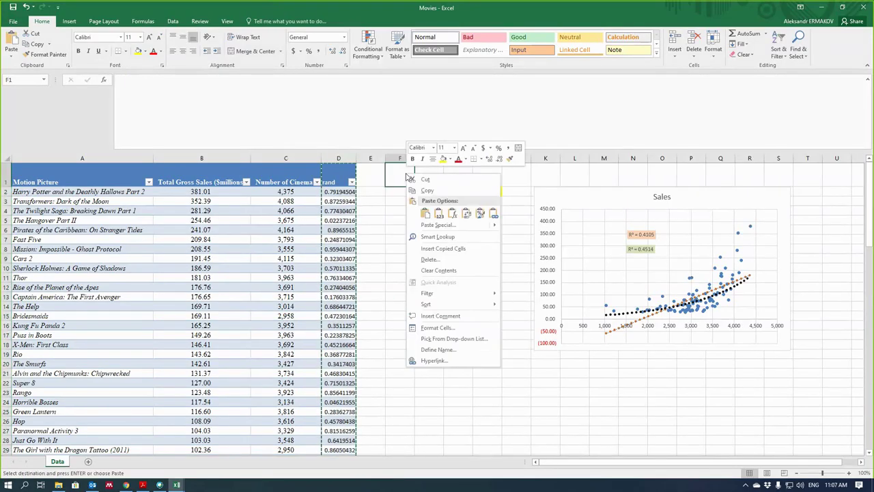
click(423, 214)
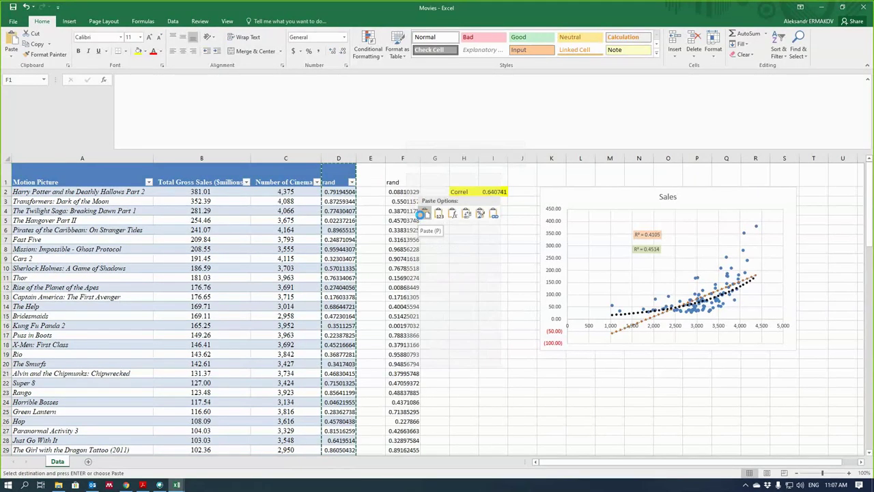
click(450, 230)
click(452, 238)
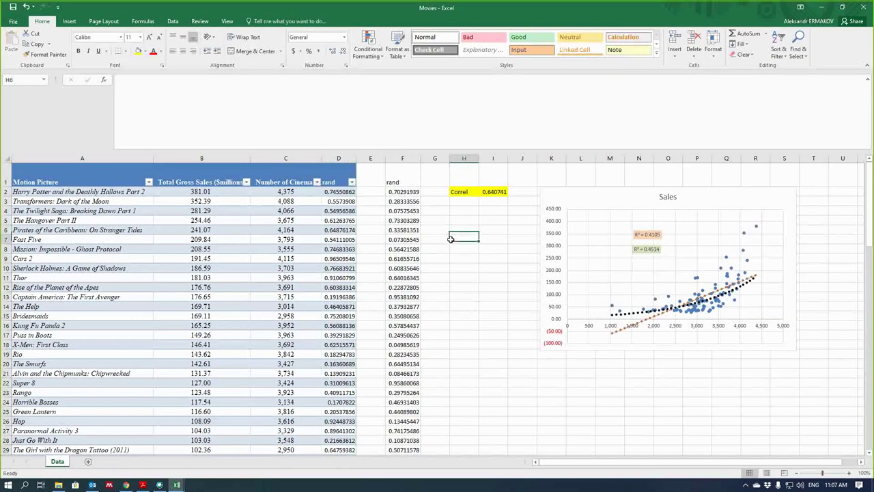
text(ds)
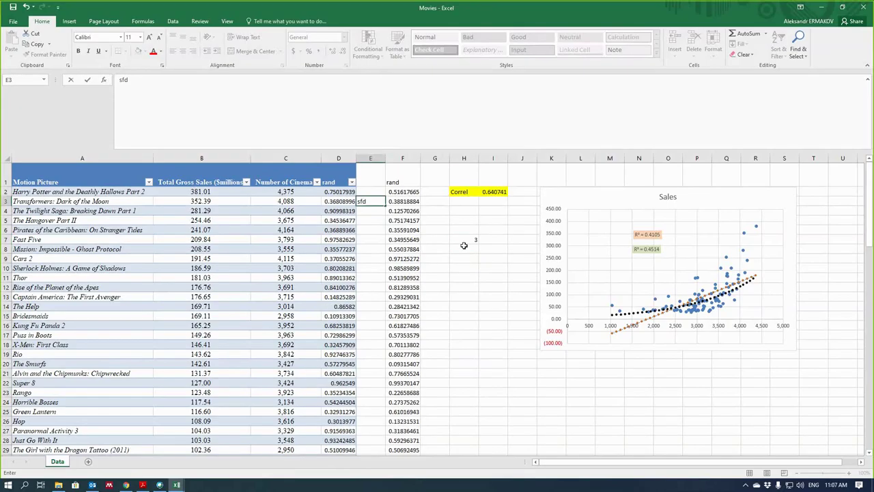
key(Escape)
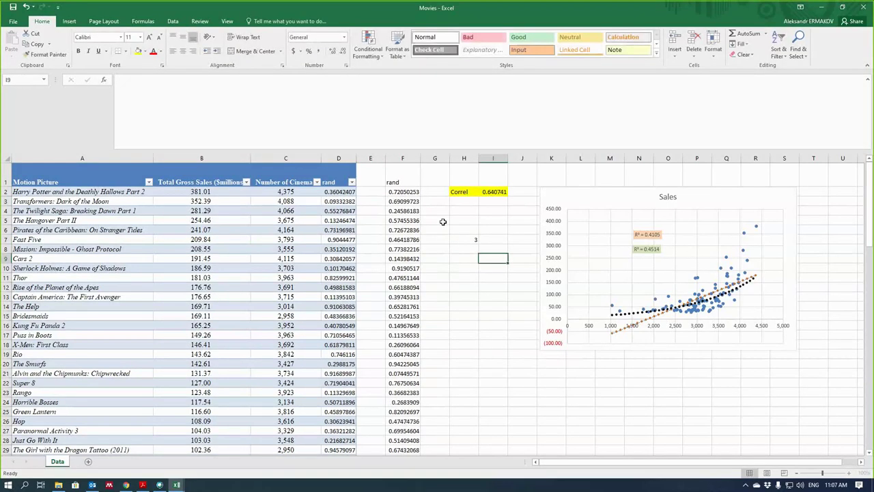
click(408, 193)
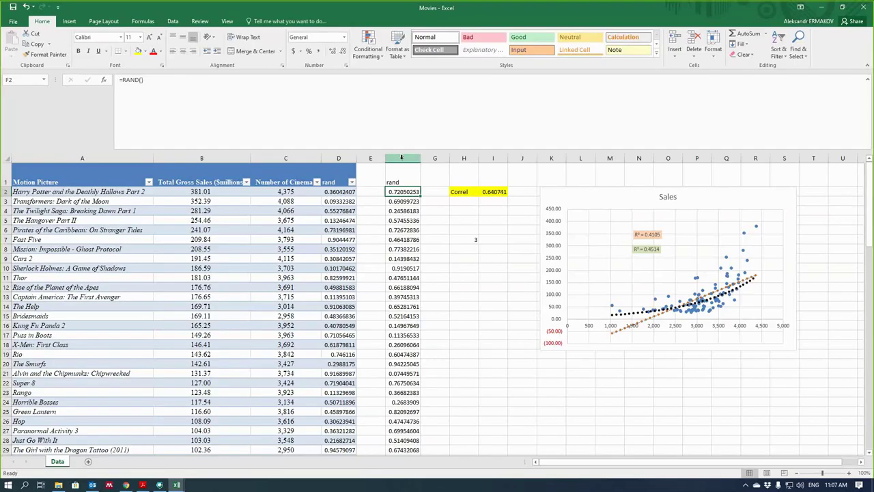
click(402, 157)
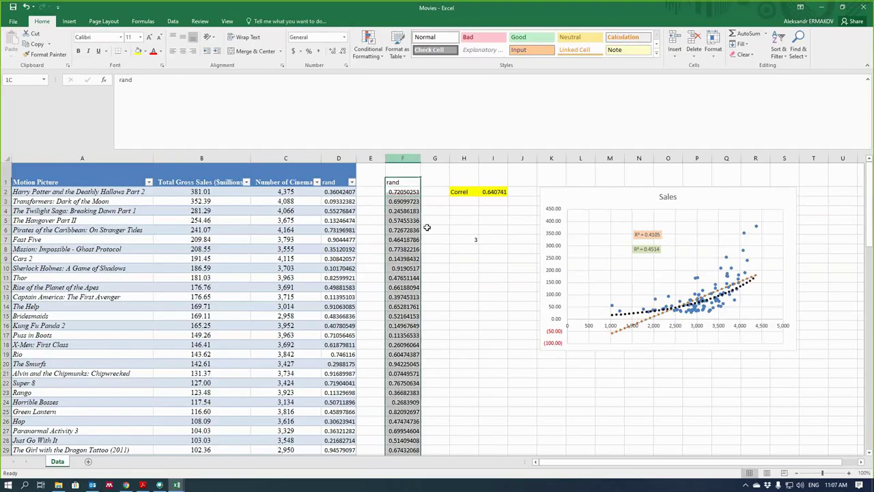
key(ctrl+minus)
Step: Copy column D and paste the rand numbers into column F as fixed values
click(336, 158)
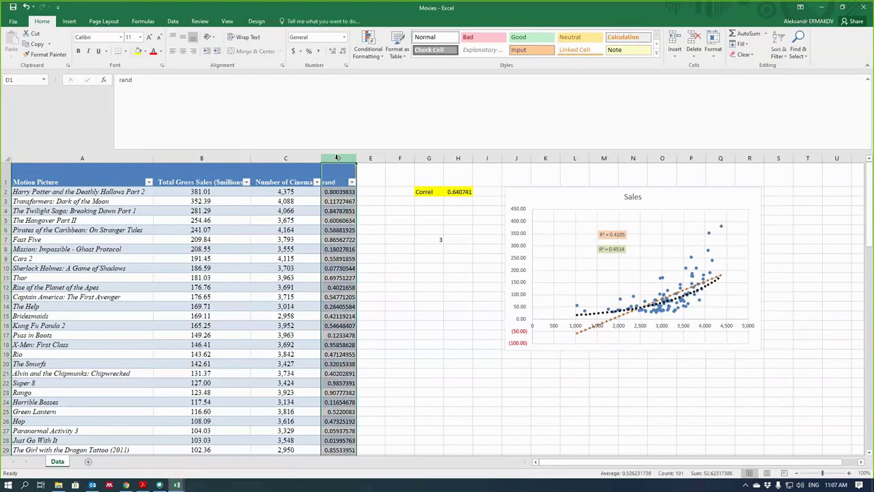
key(ctrl+c)
right_click(401, 158)
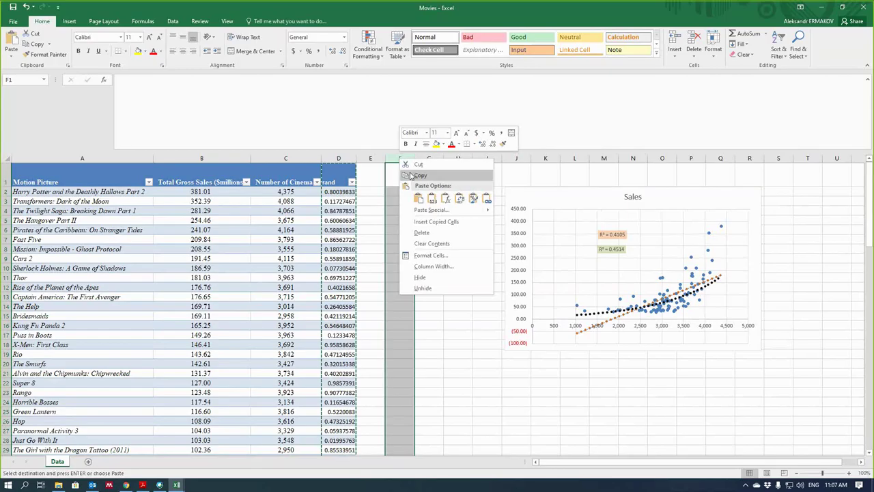
click(431, 198)
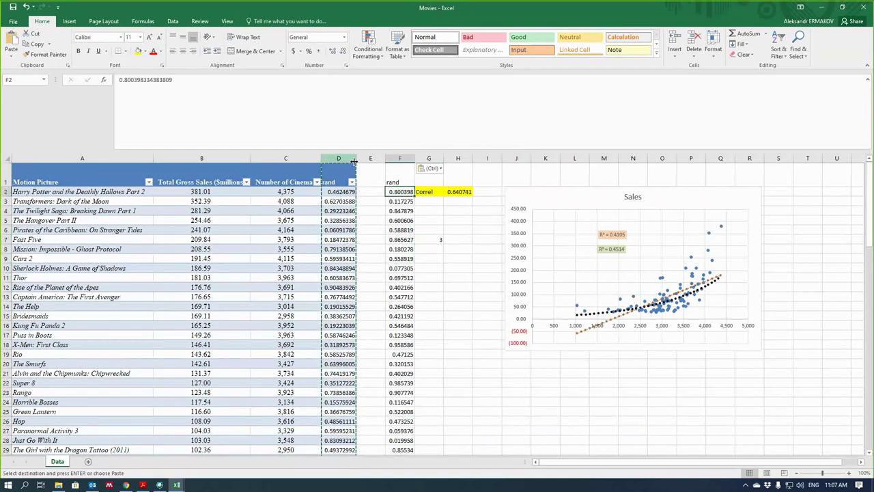
click(383, 171)
key(Escape)
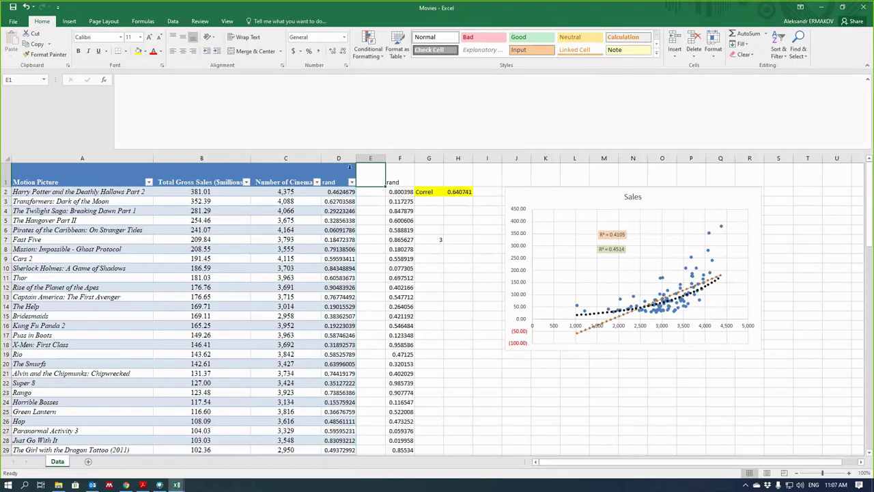
Step: Delete the formula-based rand column and the leftover empty column D
click(337, 158)
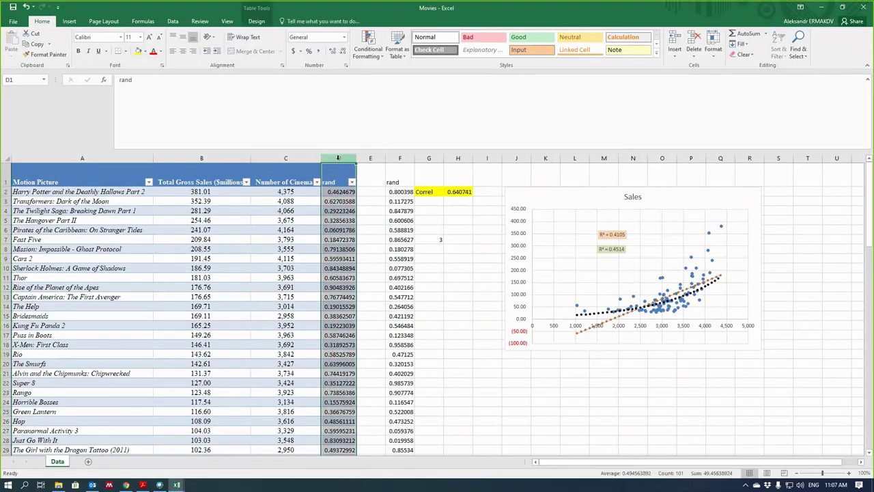
right_click(337, 158)
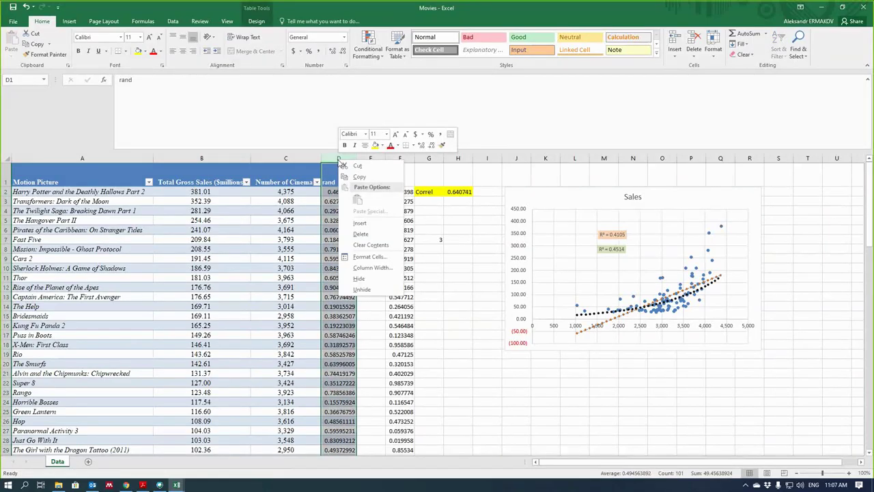
click(362, 234)
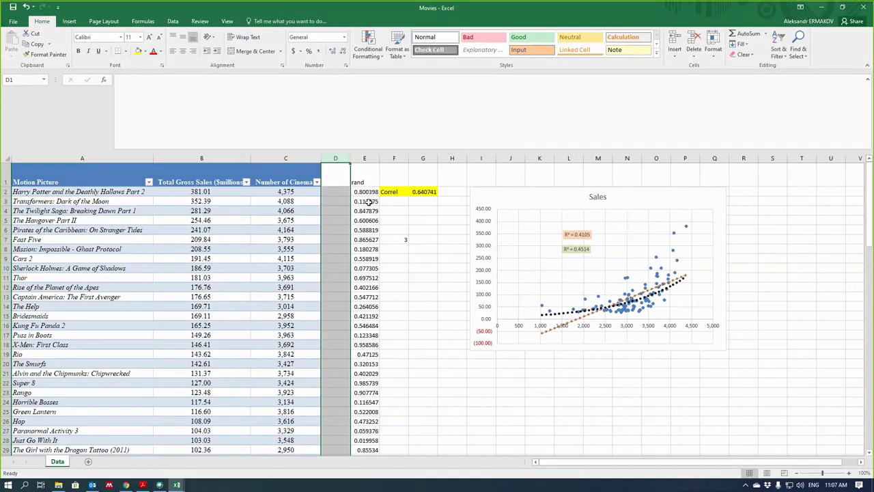
right_click(342, 158)
click(365, 236)
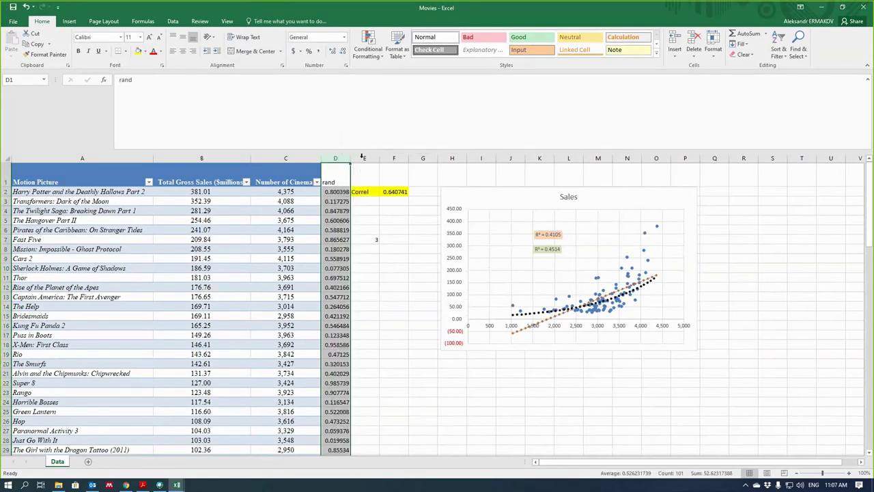
Step: Insert two blank columns at column E, shifting the 0.640741 Correl result right
right_click(362, 158)
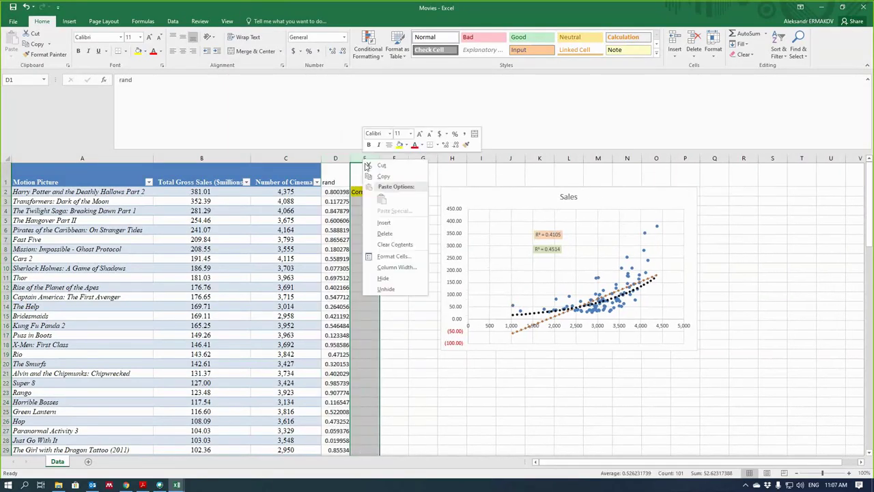
click(384, 223)
right_click(364, 158)
key(Escape)
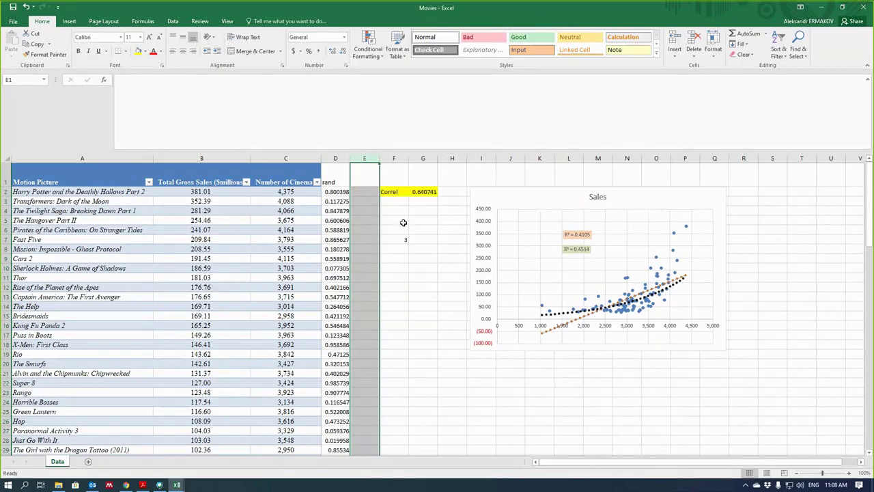
key(F4)
click(452, 239)
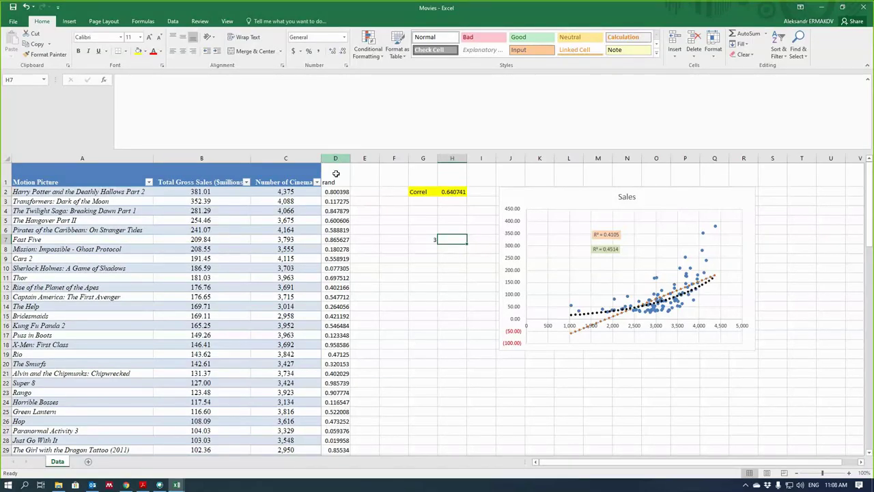
click(253, 171)
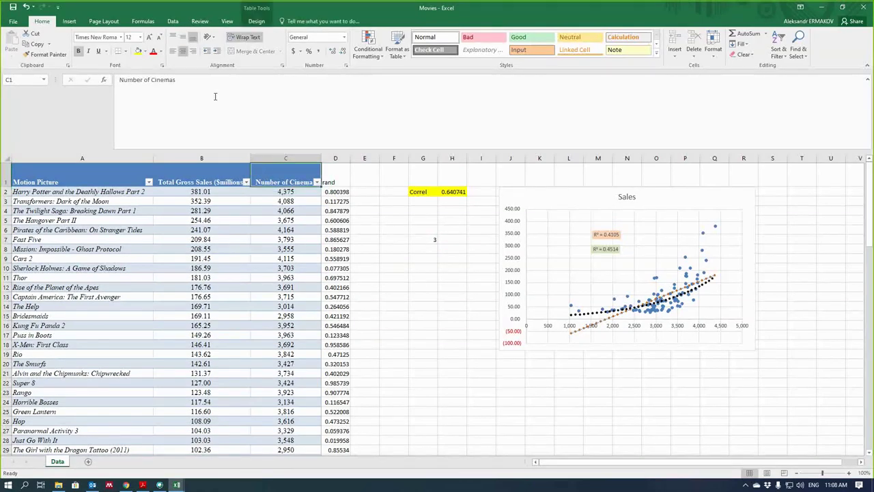
click(257, 22)
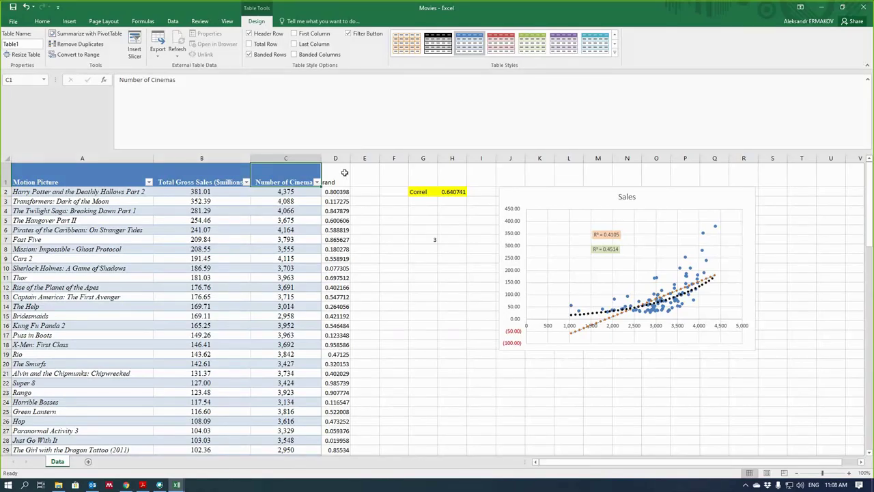
click(411, 232)
key(ctrl+Home)
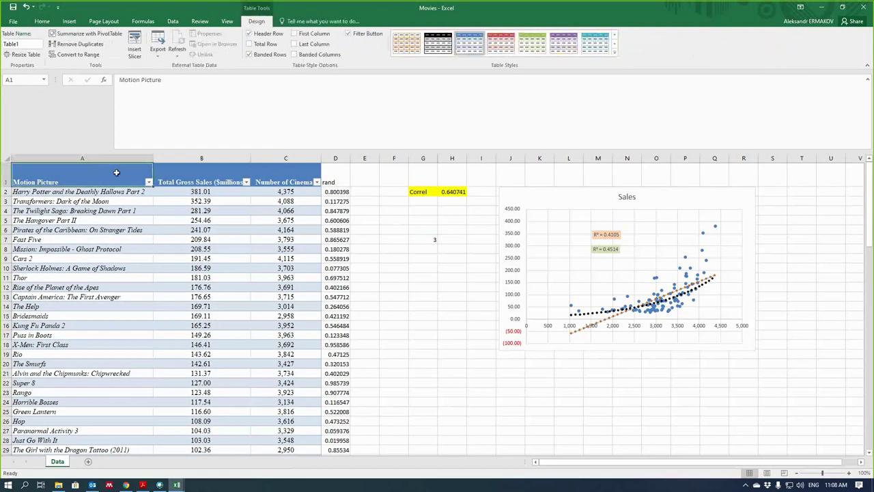
click(450, 191)
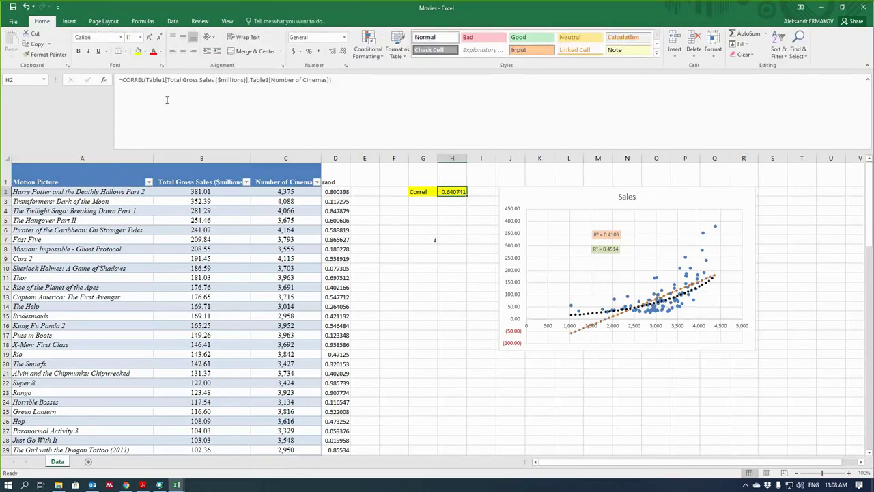
click(396, 290)
click(71, 171)
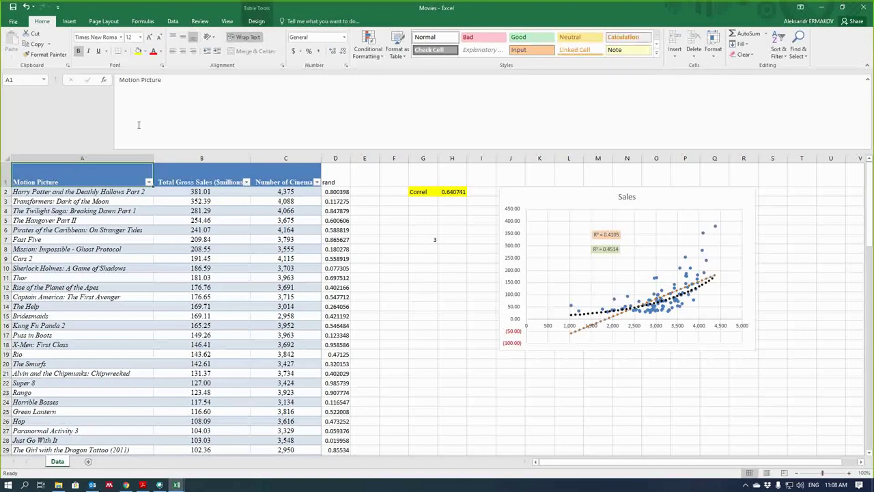
click(256, 21)
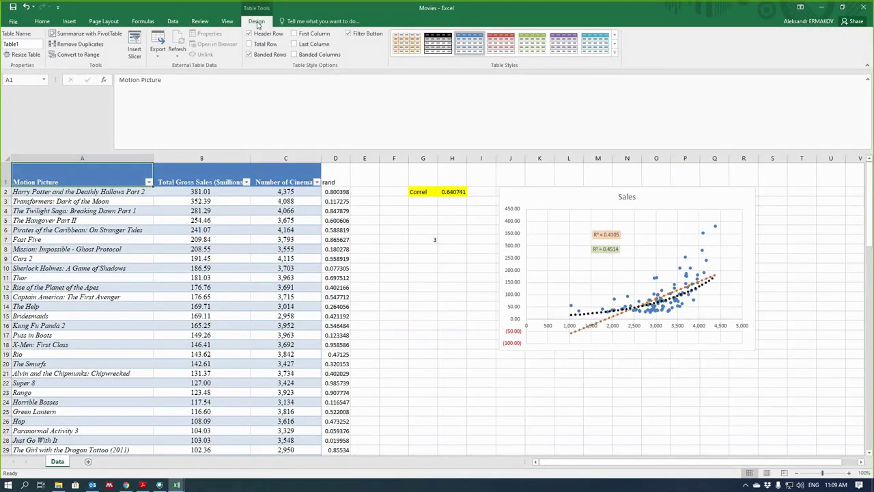
click(31, 43)
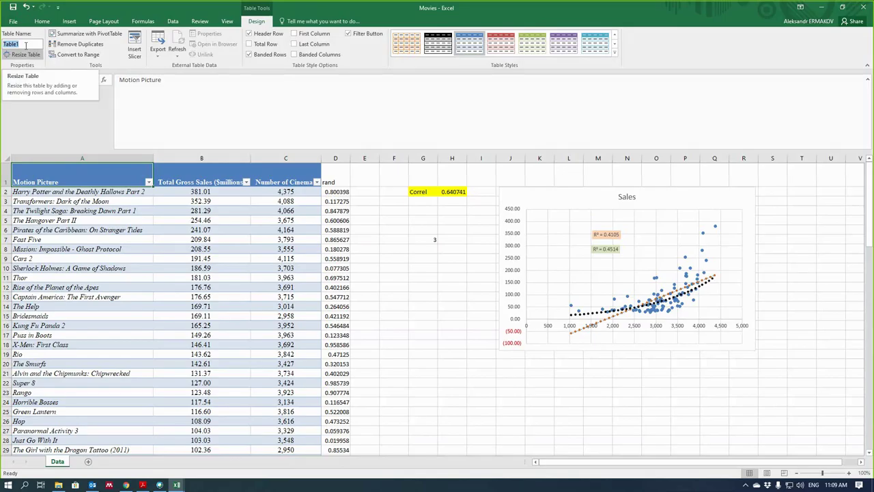
click(451, 194)
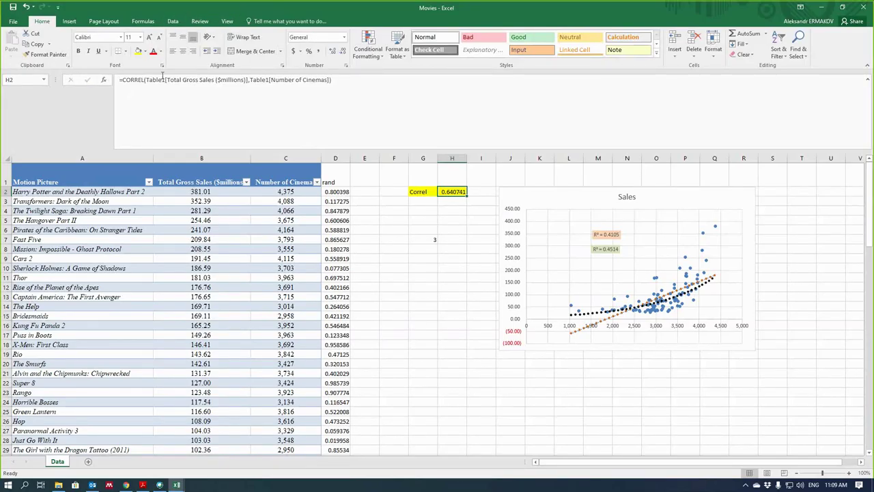
click(306, 192)
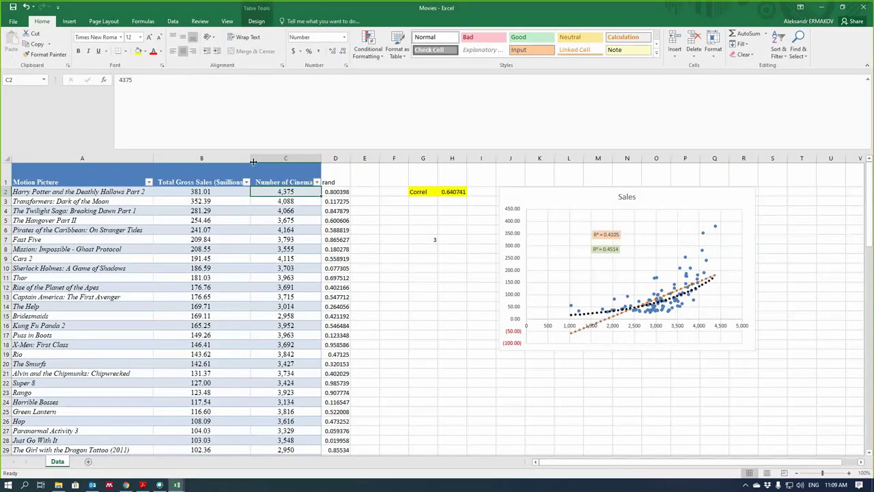
click(258, 22)
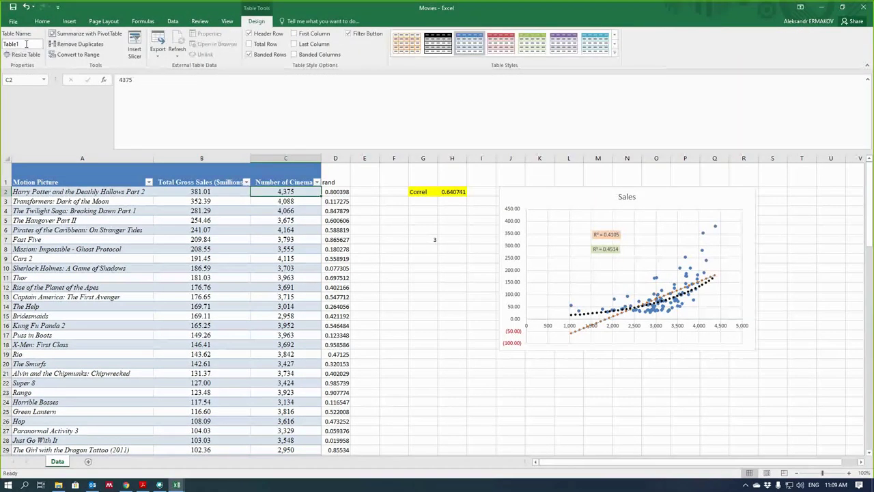
click(423, 240)
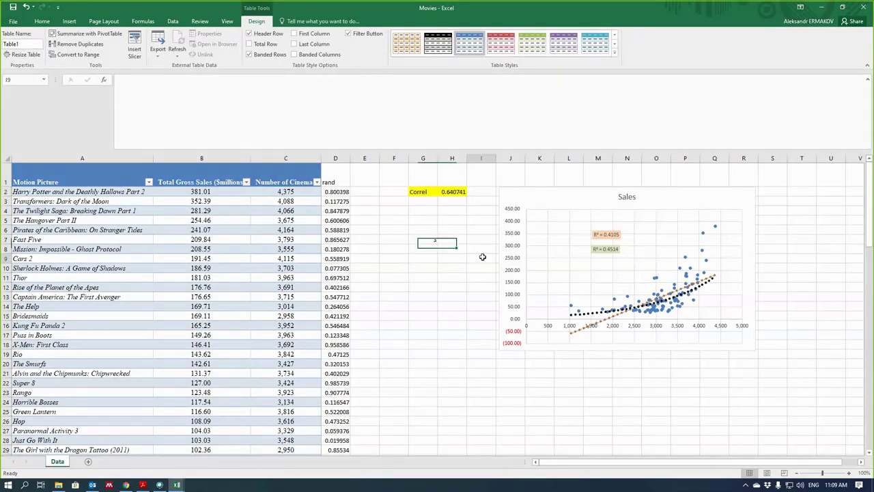
click(452, 192)
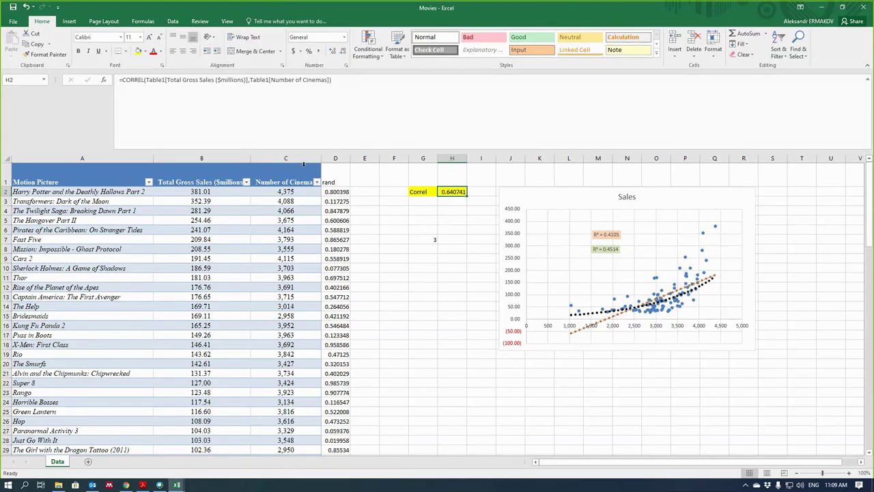
click(334, 172)
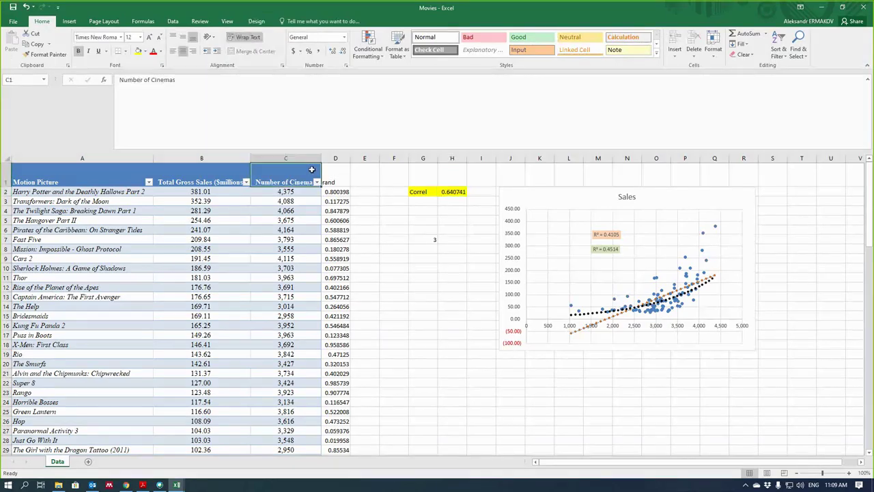
click(260, 178)
click(256, 21)
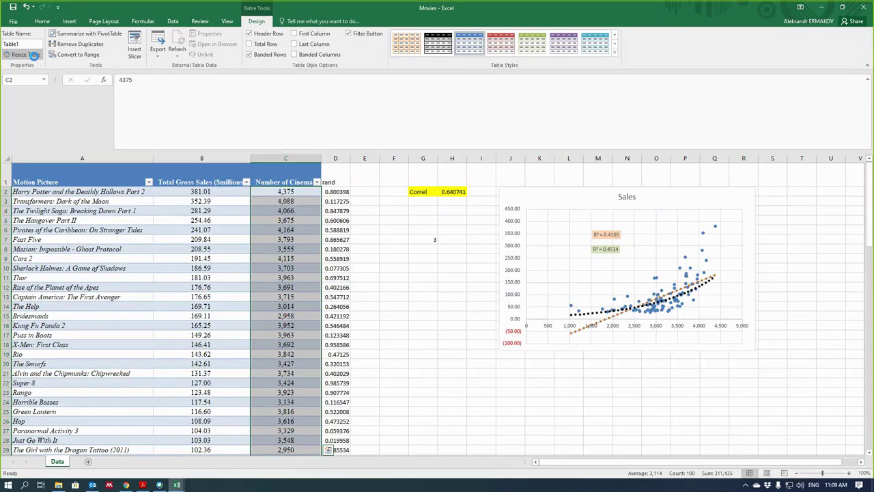
Step: Resize the movie table to $A$1:$D$101 and sort it by rand, smallest to largest
click(30, 55)
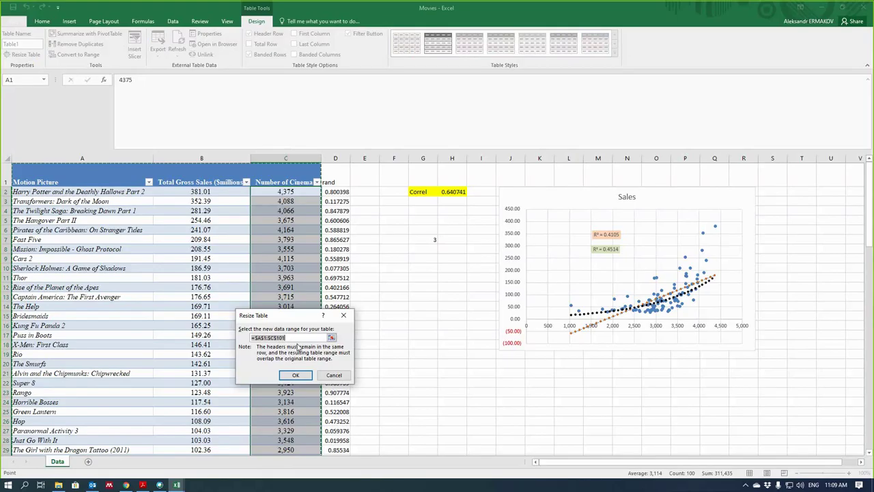
key(F2)
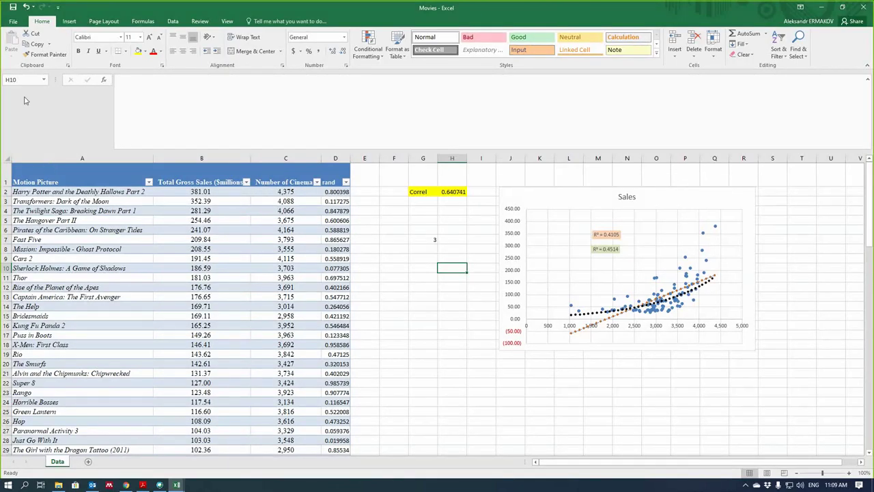
click(346, 182)
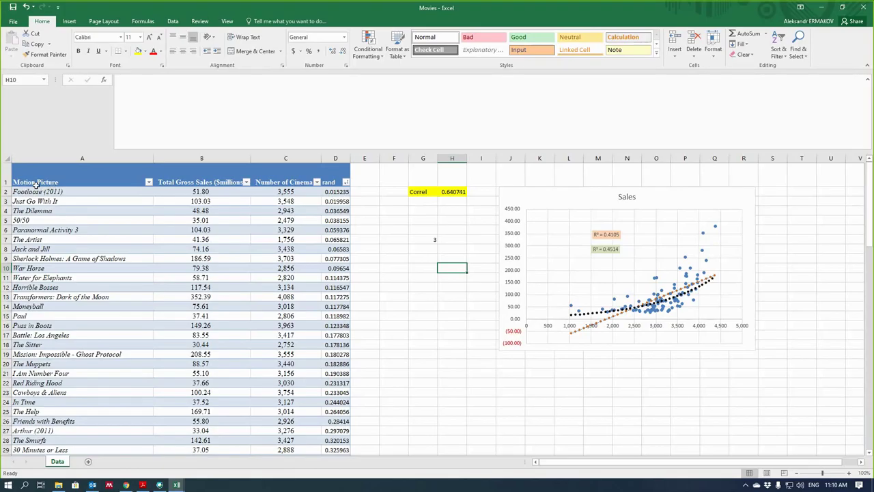
Step: Shade cells A2:D11, the first ten movies after the sort, yellow
click(6, 192)
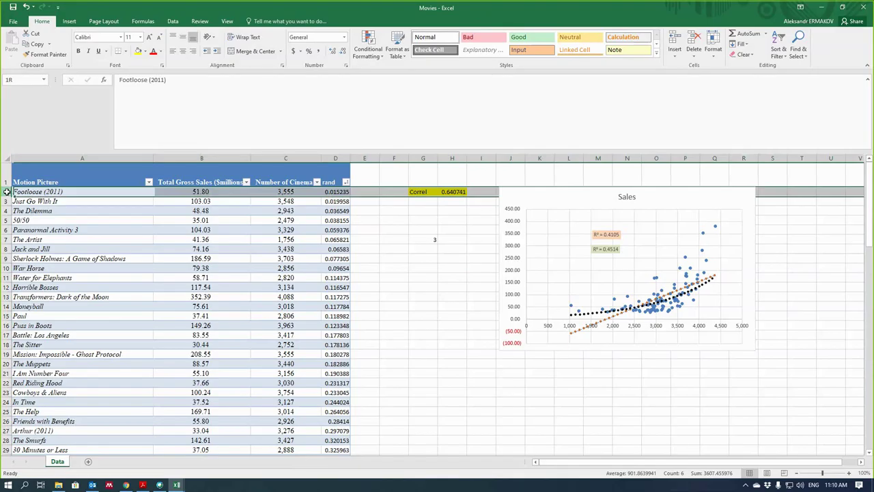
shift+click(24, 279)
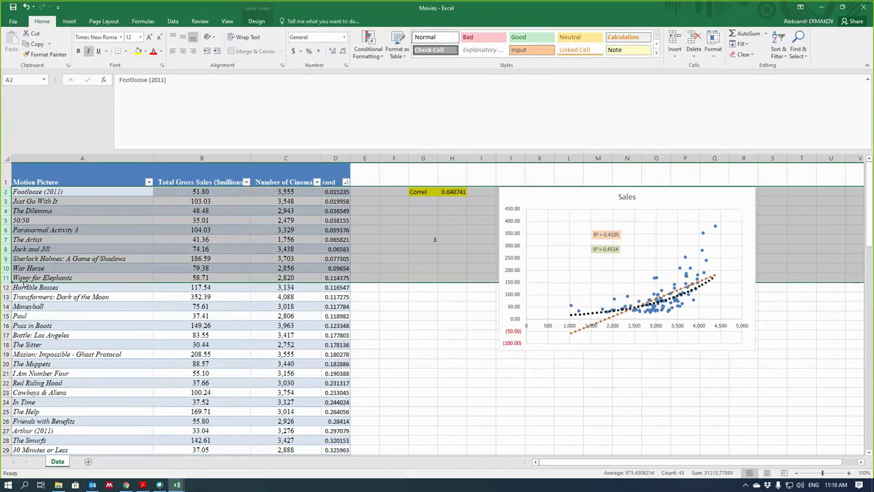
click(33, 194)
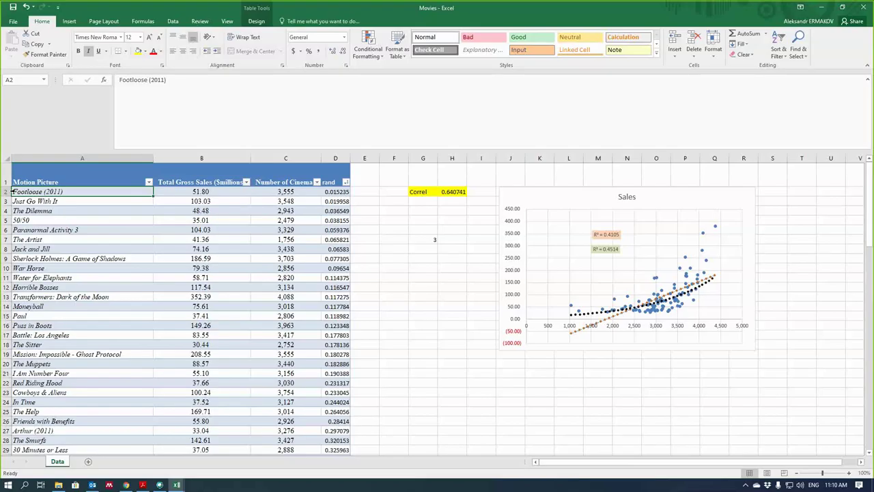
drag(11, 192, 331, 280)
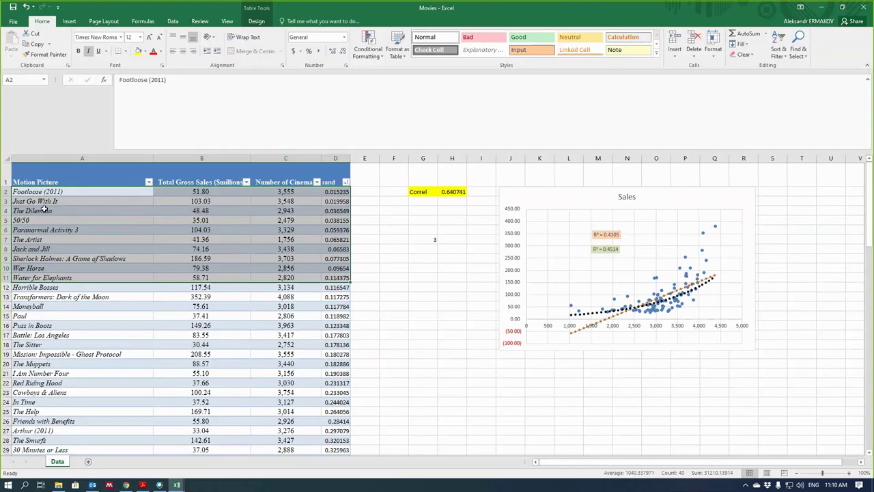
click(139, 52)
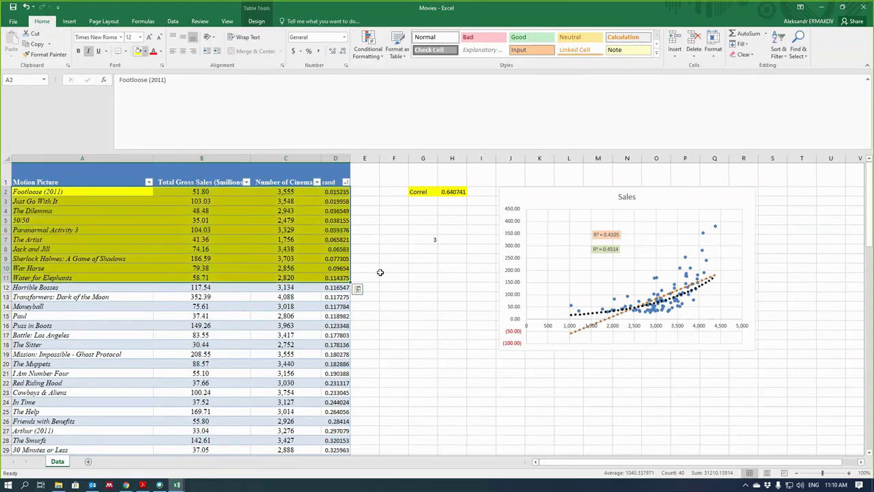
click(393, 286)
drag(44, 192, 345, 278)
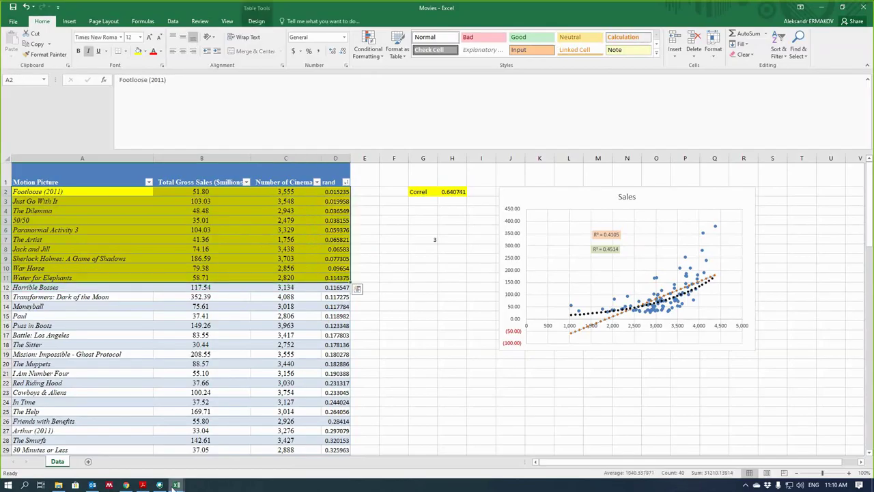
mouse_move(175, 485)
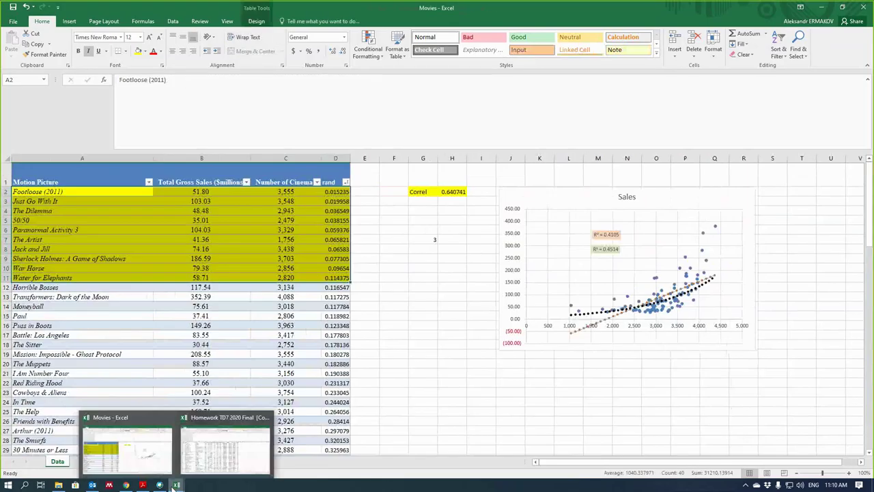
click(225, 447)
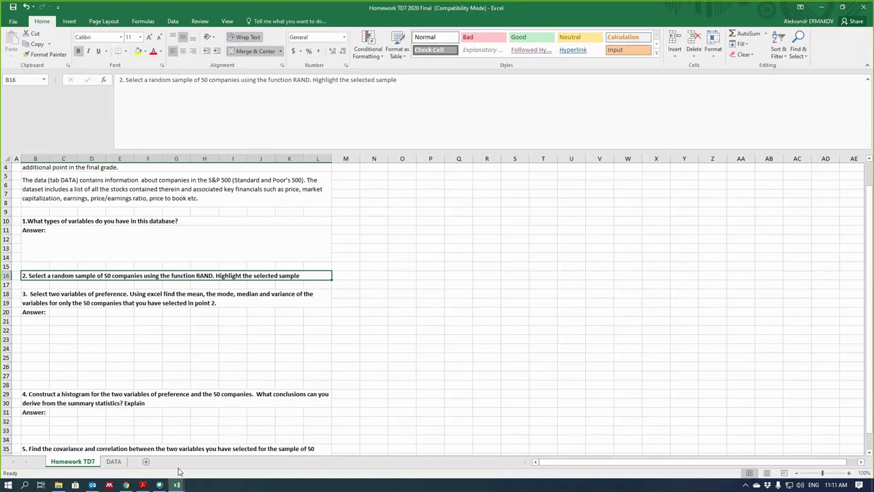
key(alt+Tab)
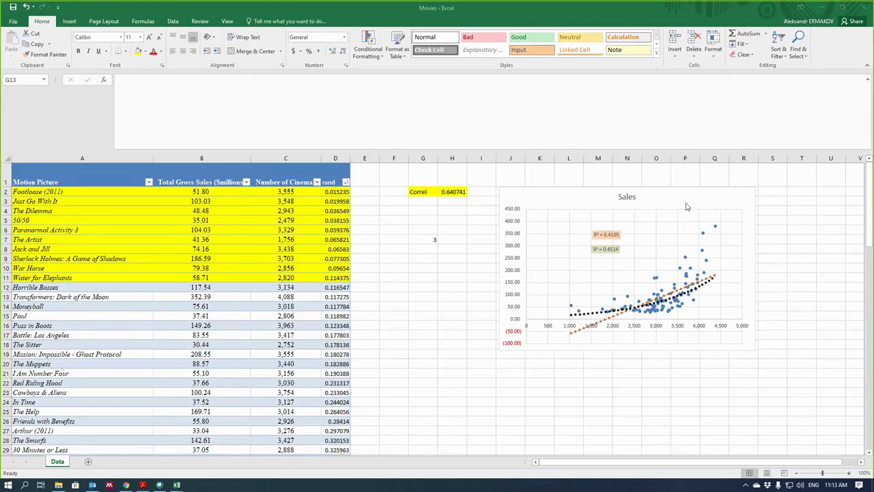
click(145, 485)
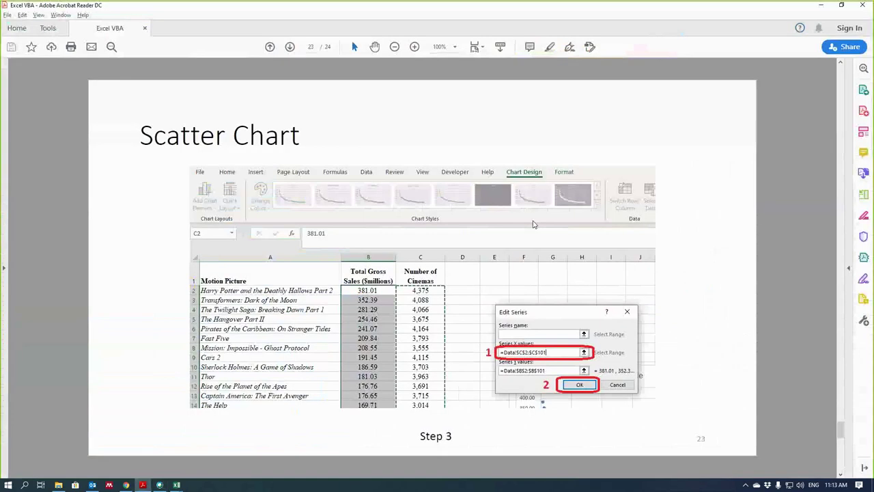
scroll(515, 233, down, 1)
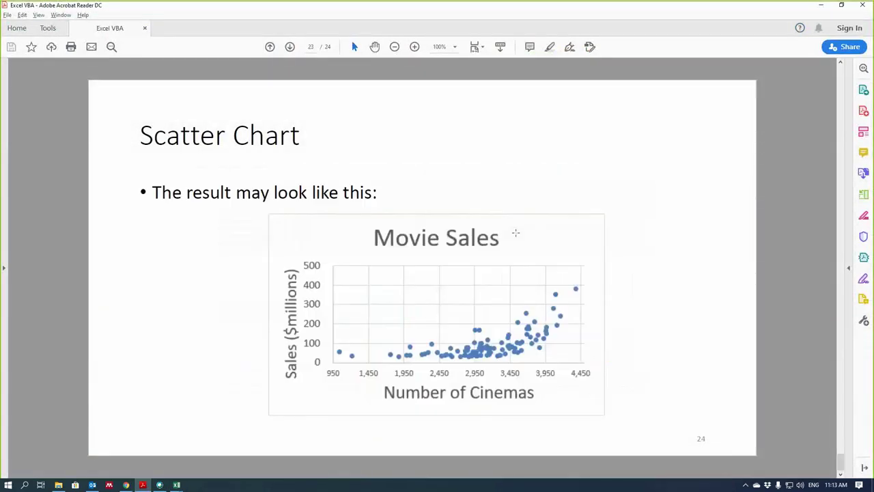
scroll(515, 233, up, 2)
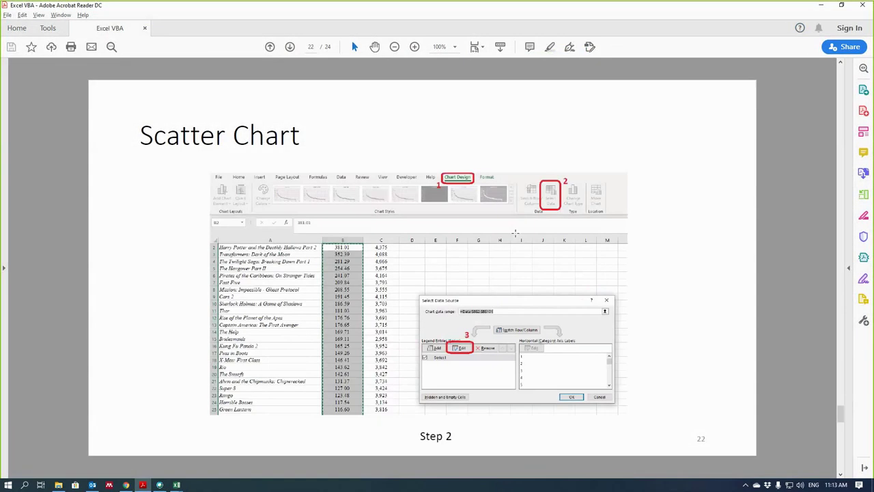
scroll(515, 233, up, 2)
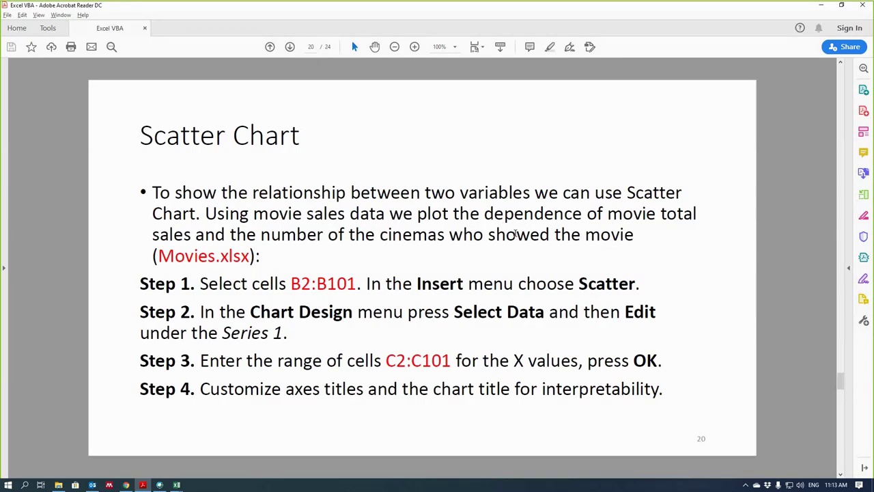
mouse_move(177, 484)
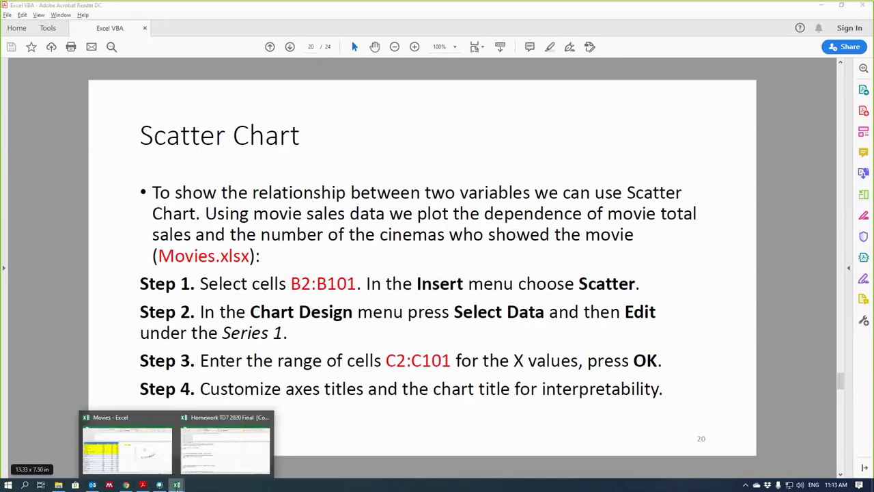
click(156, 458)
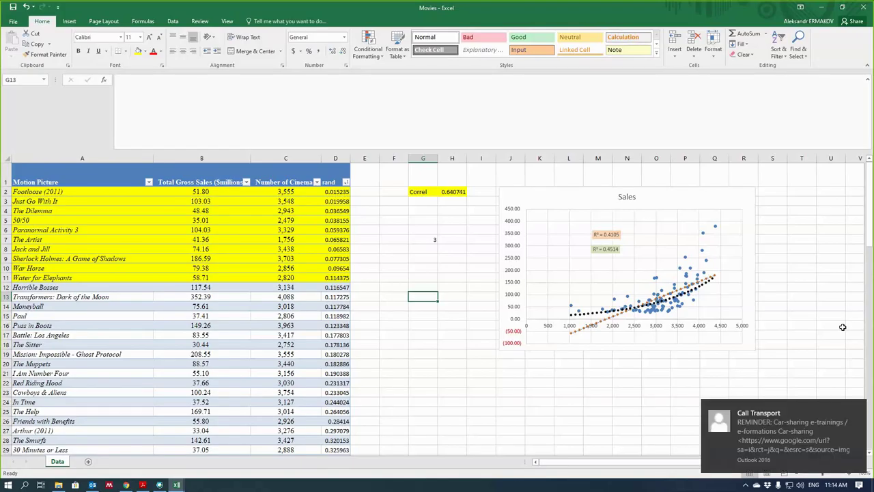
Step: Dismiss the reminder notification and stop sharing the finished Movies spreadsheet in Webex
click(858, 410)
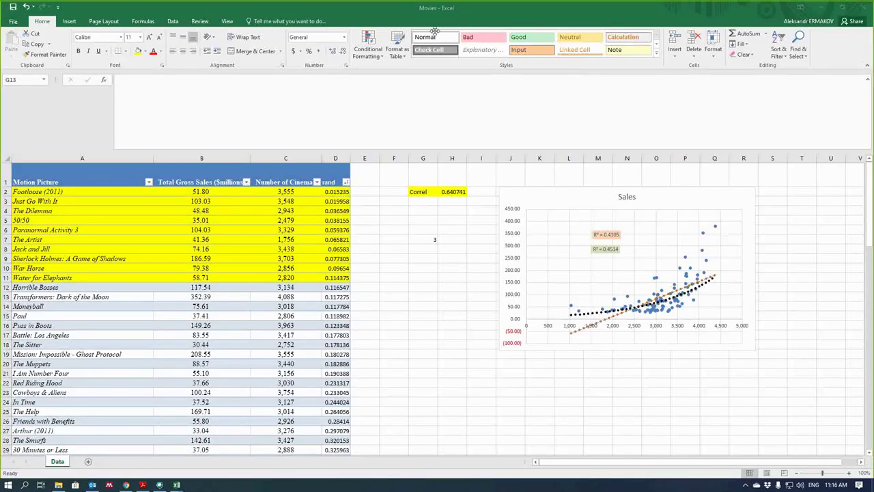
click(268, 13)
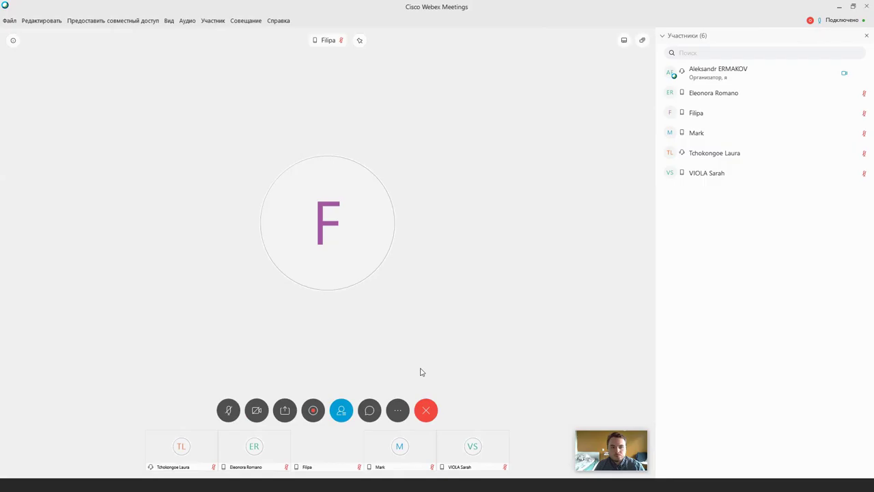
Step: Bring up the End meeting / Leave meeting popup from the red meeting button
click(426, 409)
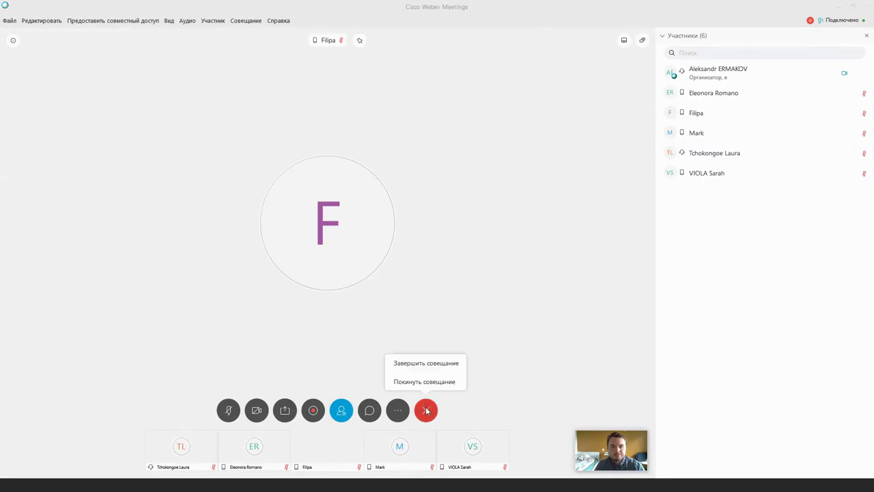